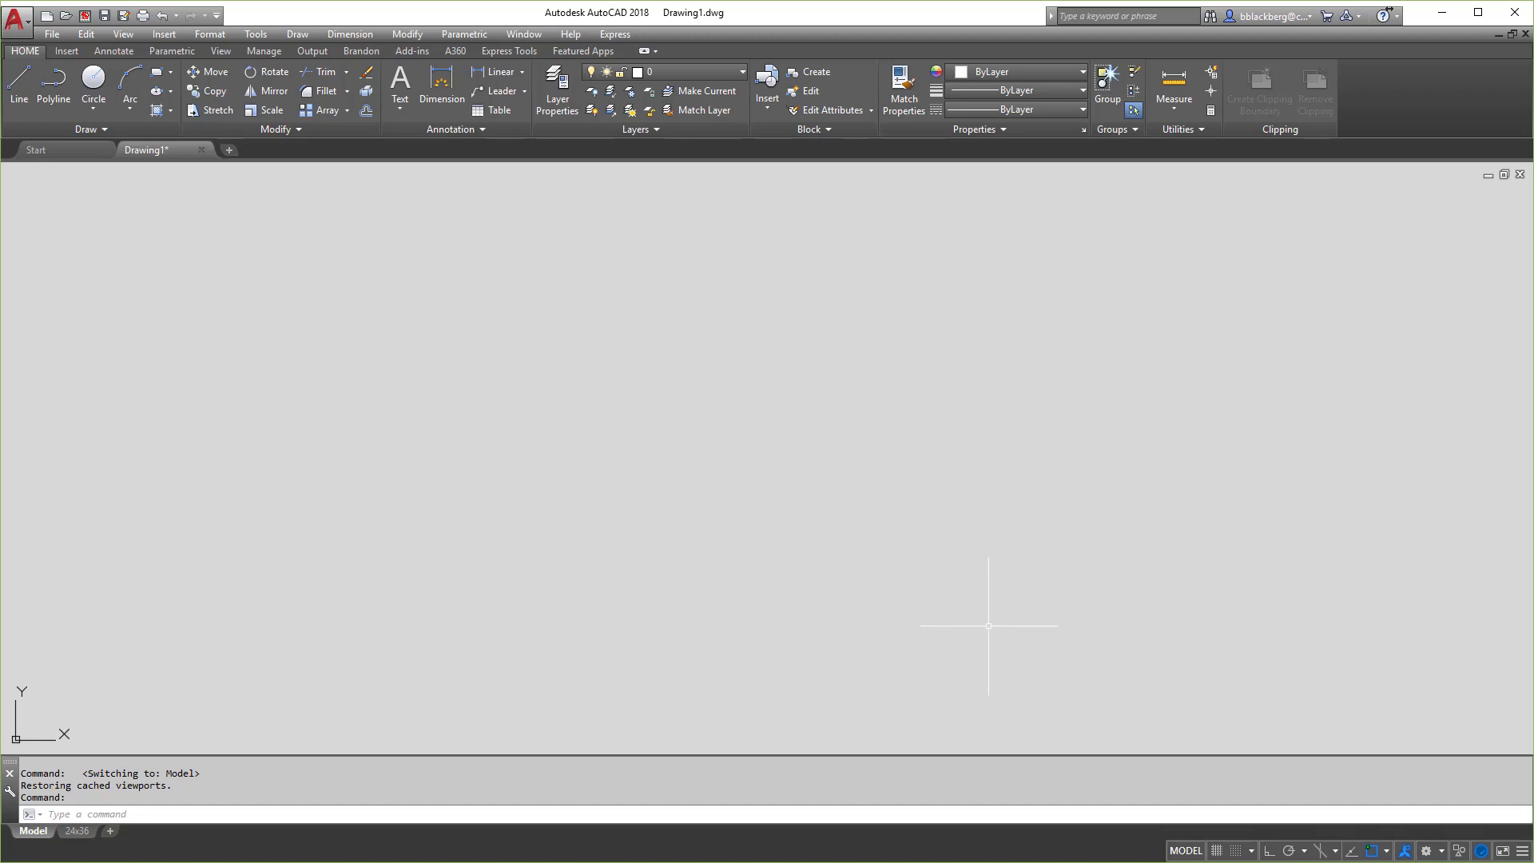
Open the Options dialog and move it to a clear spot in the drawing area.
{"action": "type", "text": "OP"}
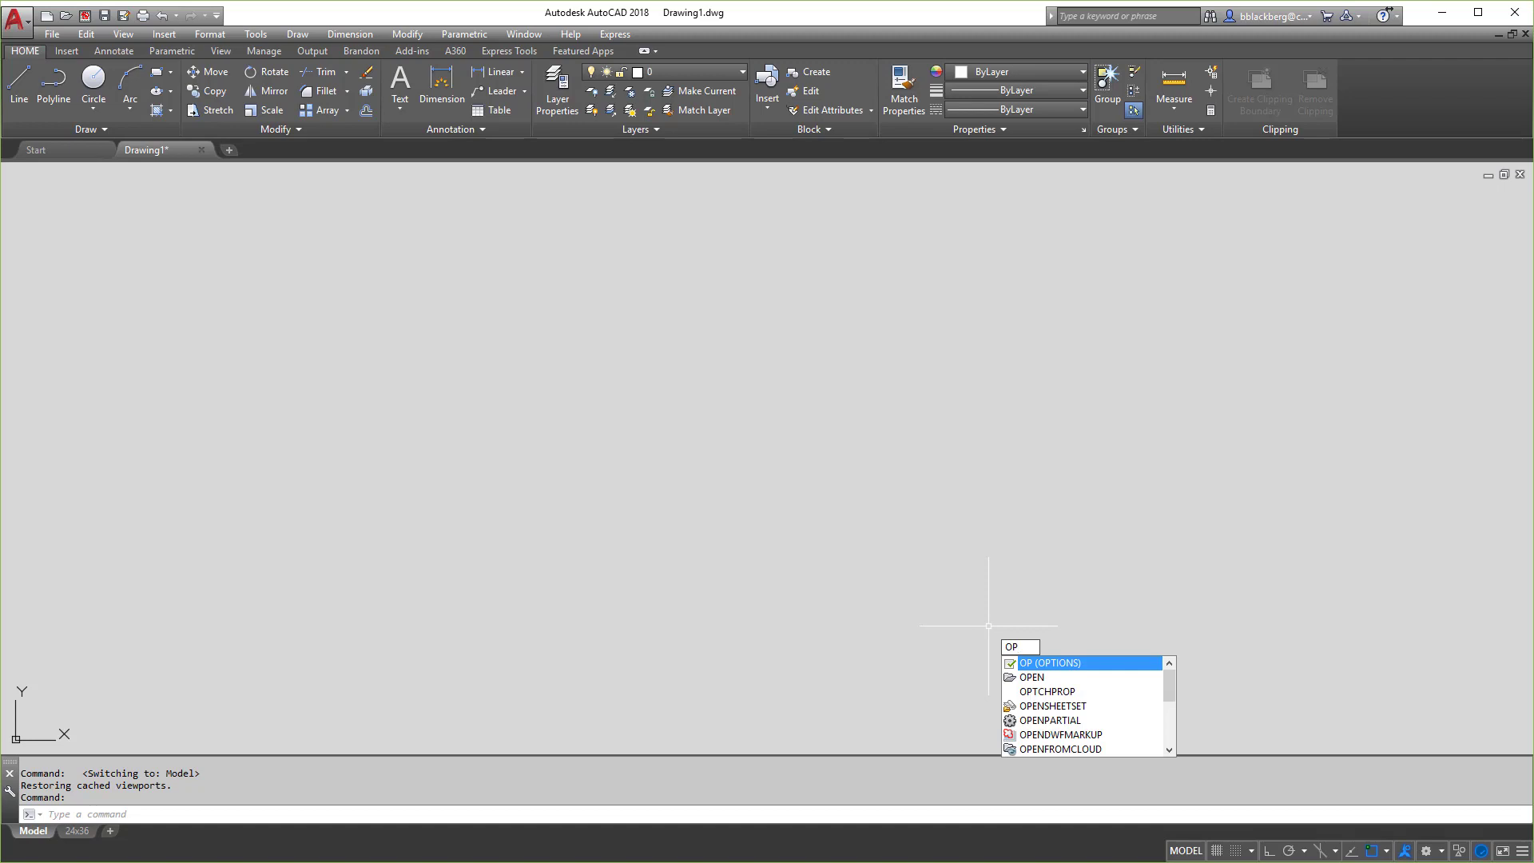
{"action": "key", "text": "Return"}
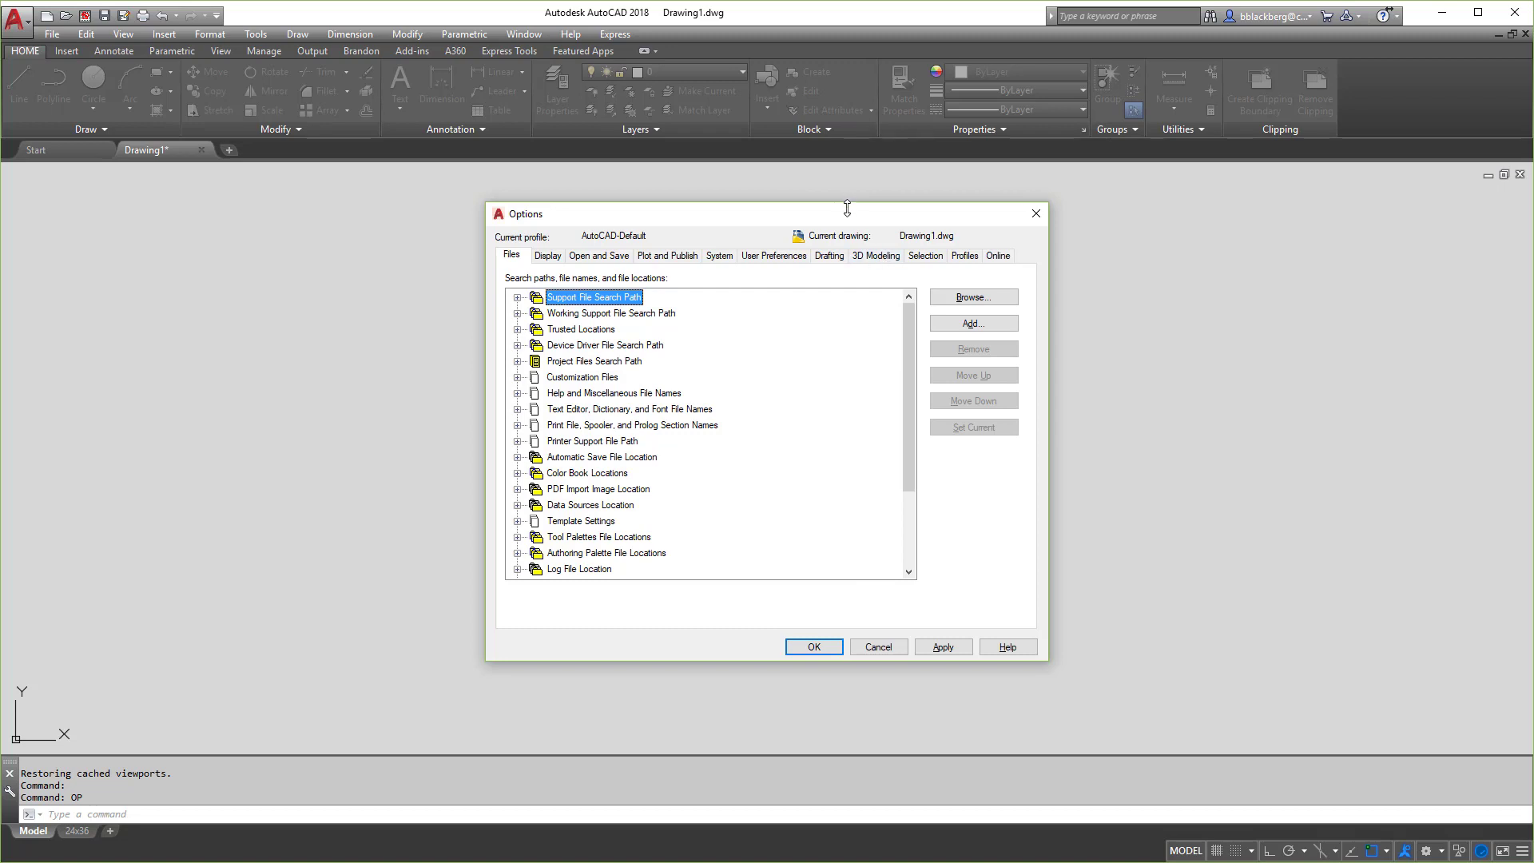
{"action": "left_click_drag", "start_coordinate": [848, 218], "coordinate": [791, 236]}
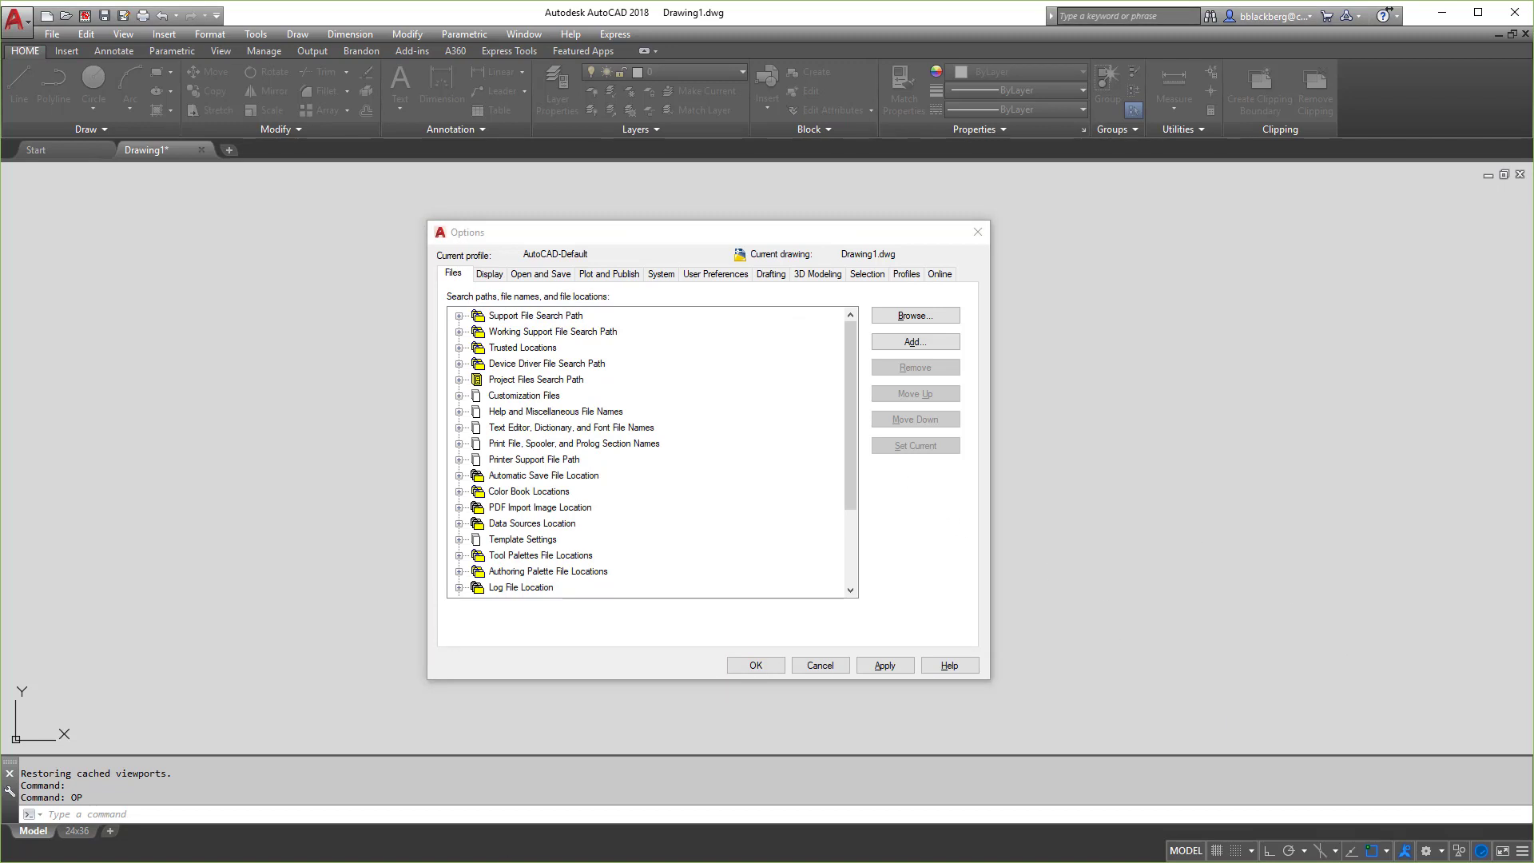
Switch to File Explorer and review the Defaults, Details, Plot Styles, Support, TEMPLATES and Tool Pals folders in AIMCAD, closing the window when done.
{"action": "key", "text": "alt+Tab"}
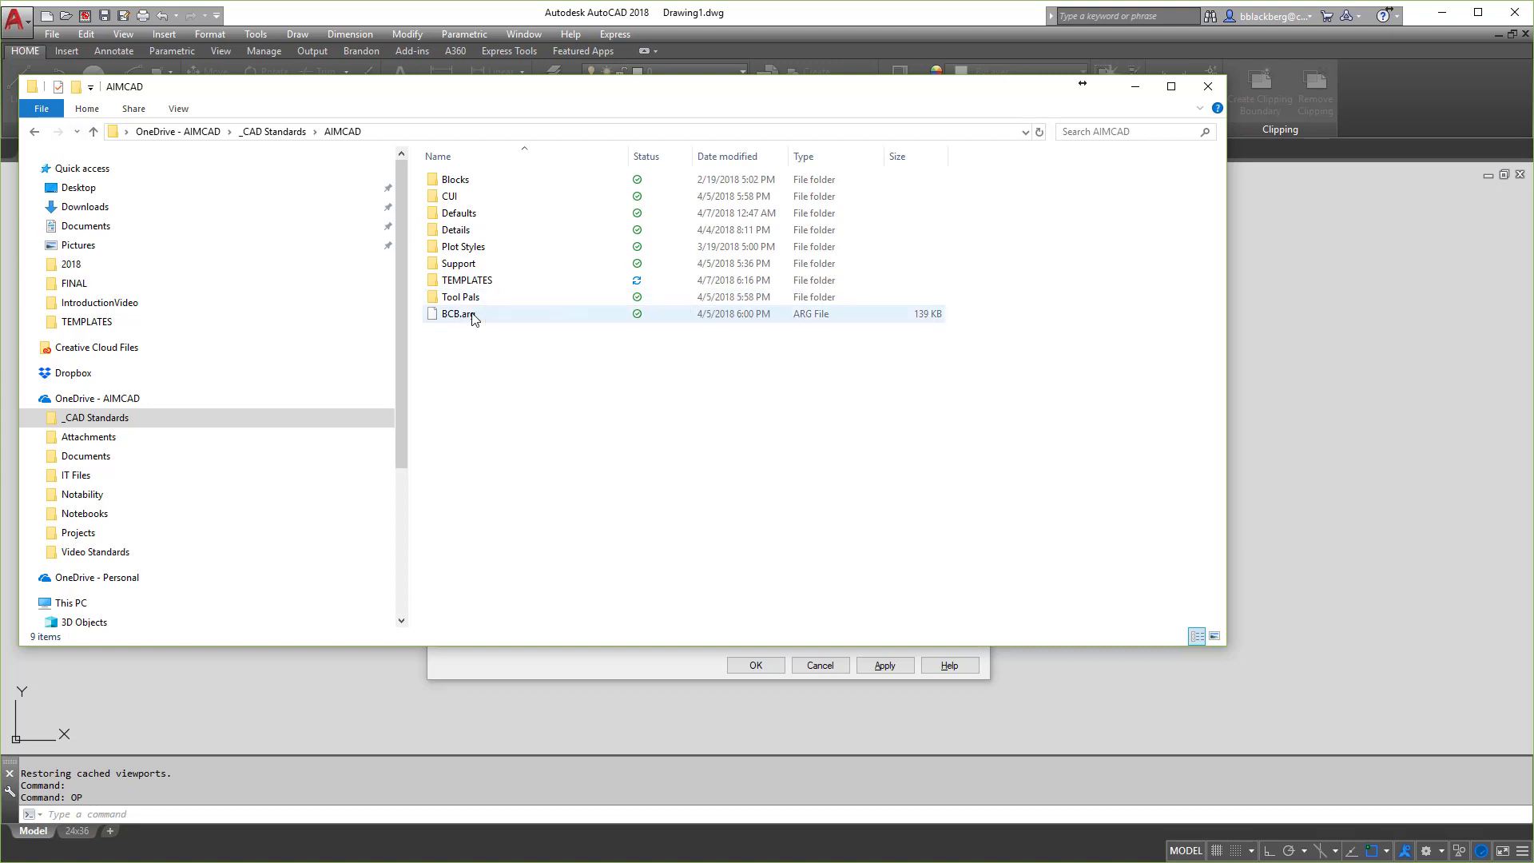
{"action": "left_click", "coordinate": [478, 213]}
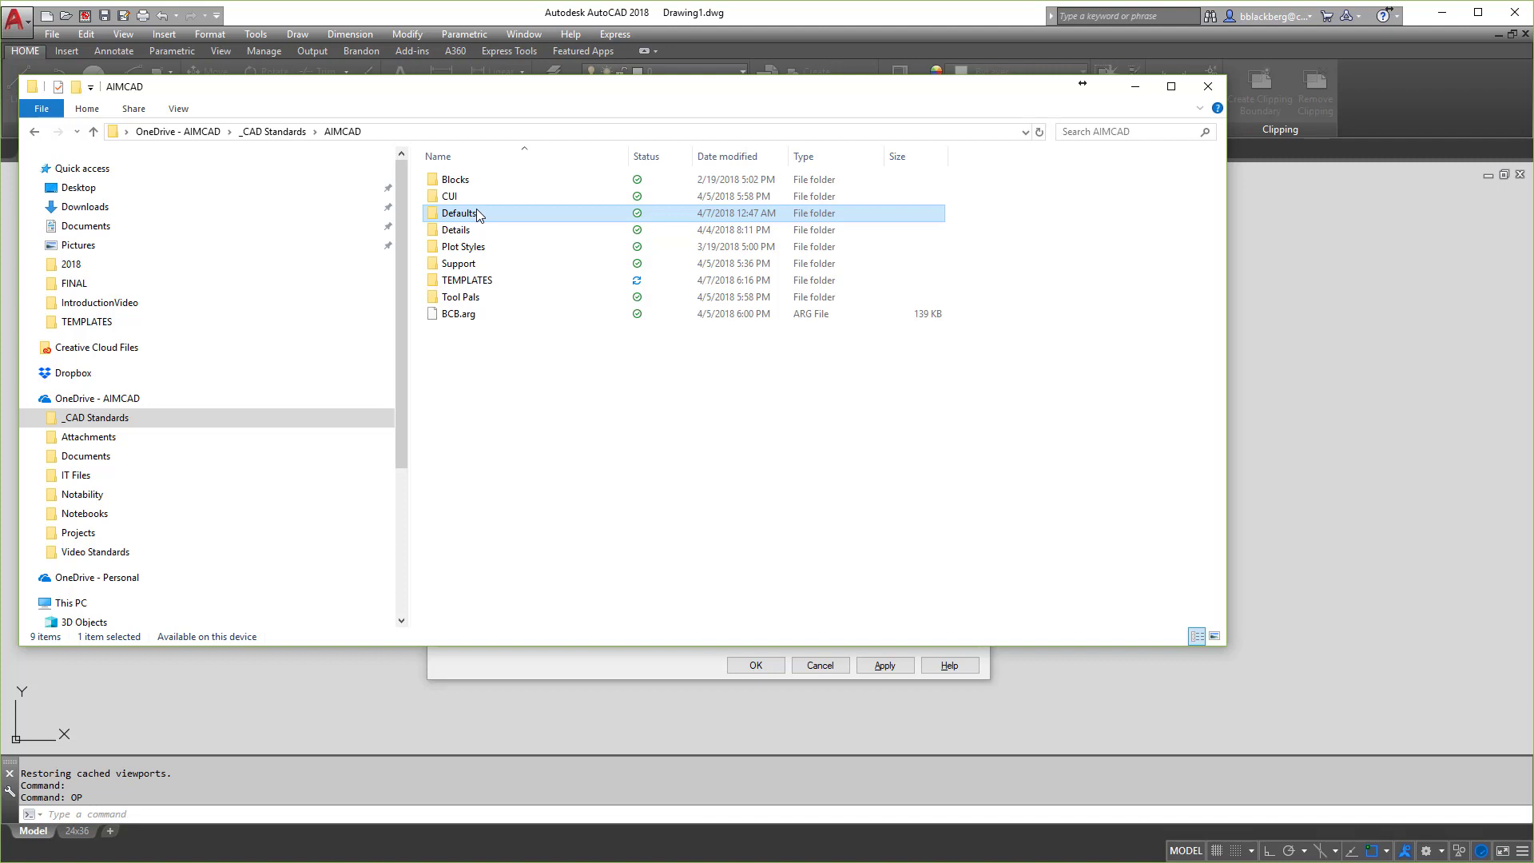
{"action": "left_click", "coordinate": [462, 231]}
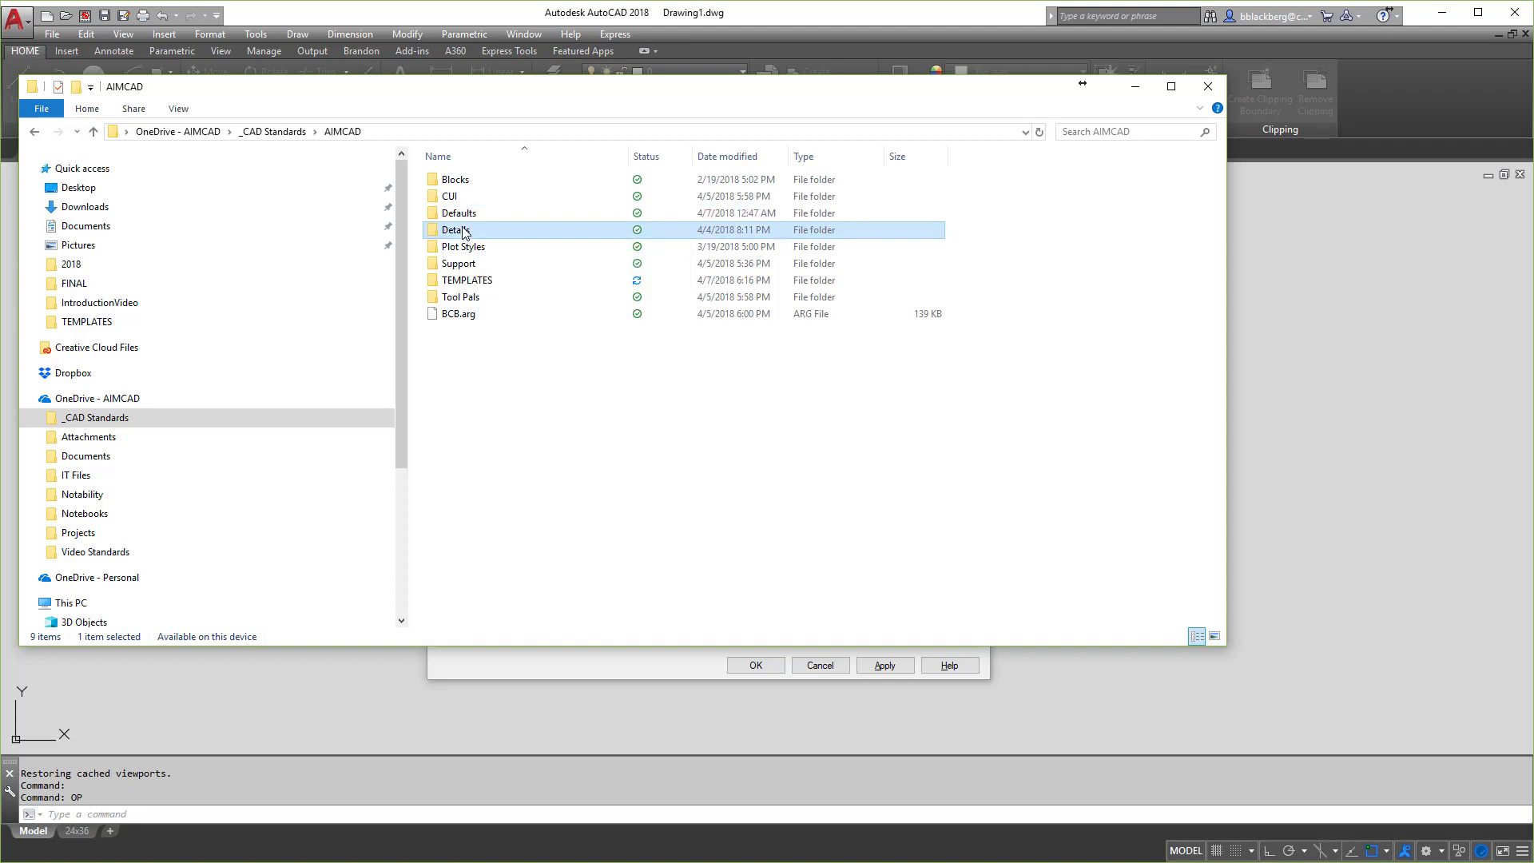
{"action": "left_click", "coordinate": [478, 248]}
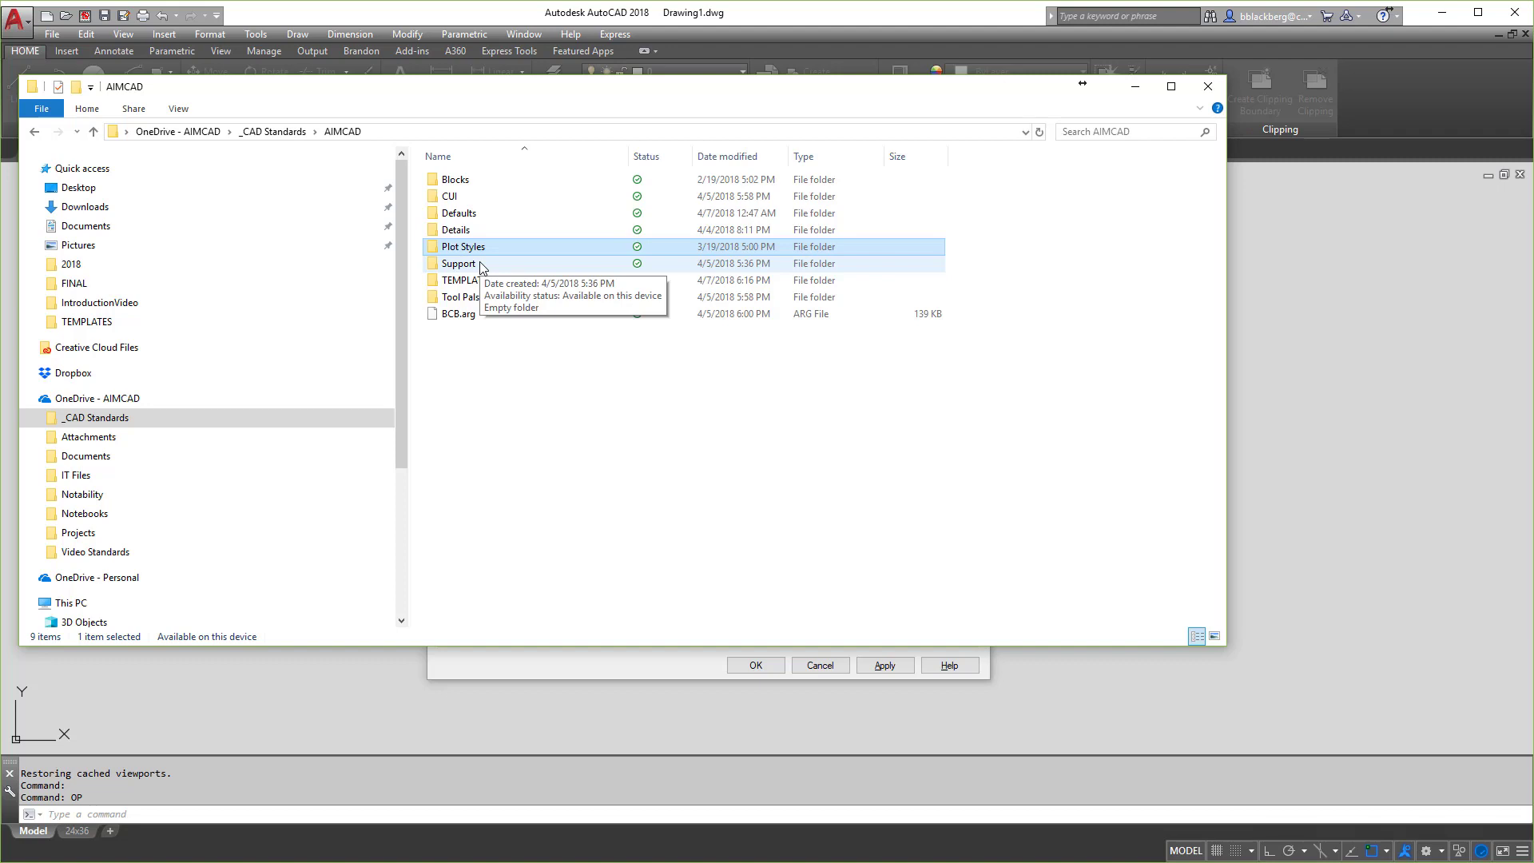
{"action": "left_click", "coordinate": [480, 266]}
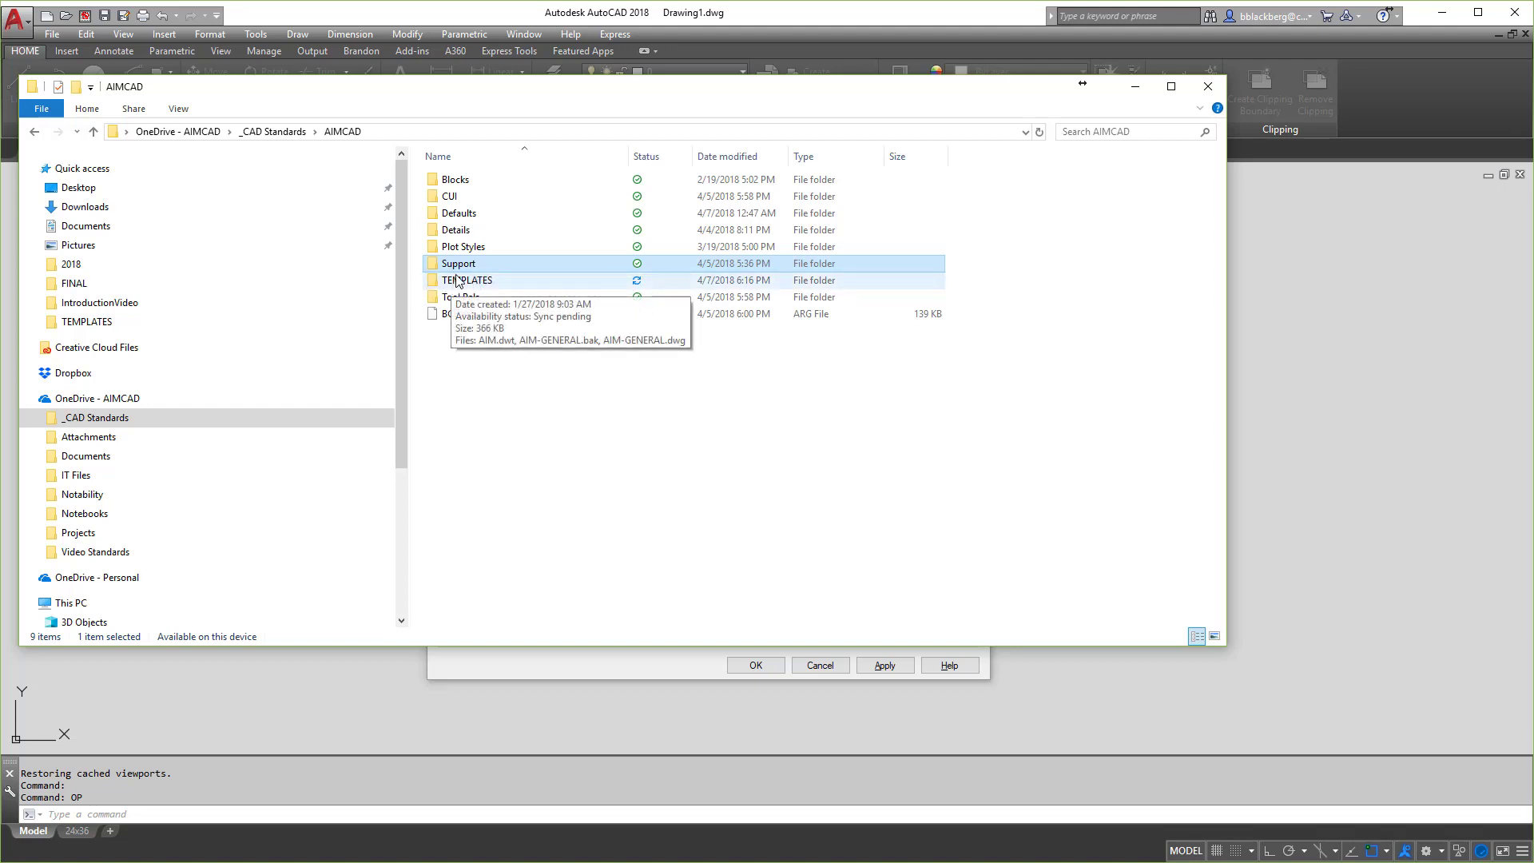
{"action": "left_click", "coordinate": [461, 280]}
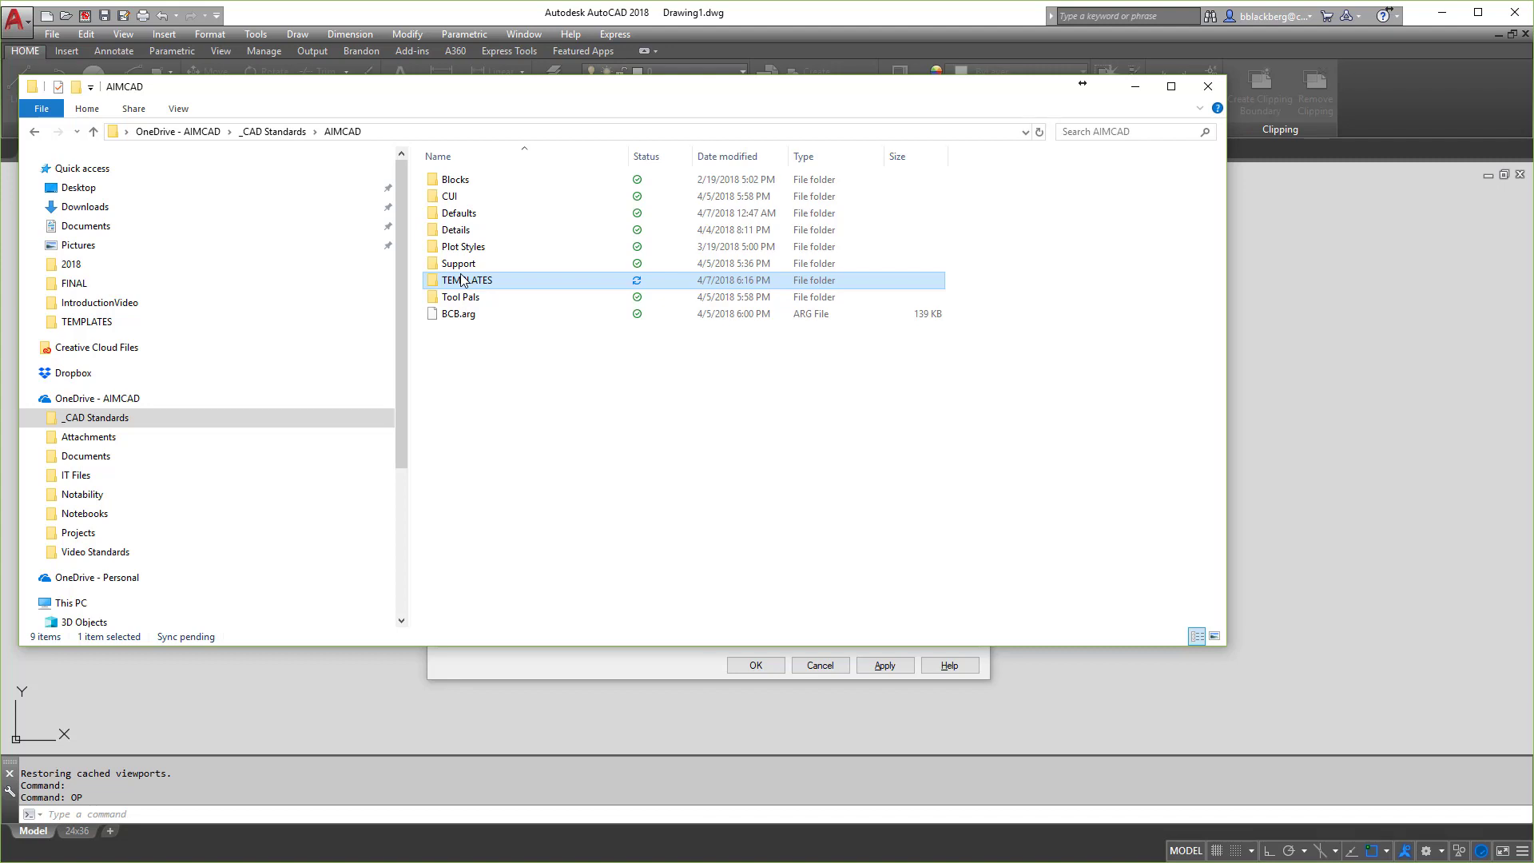
{"action": "left_click", "coordinate": [490, 297]}
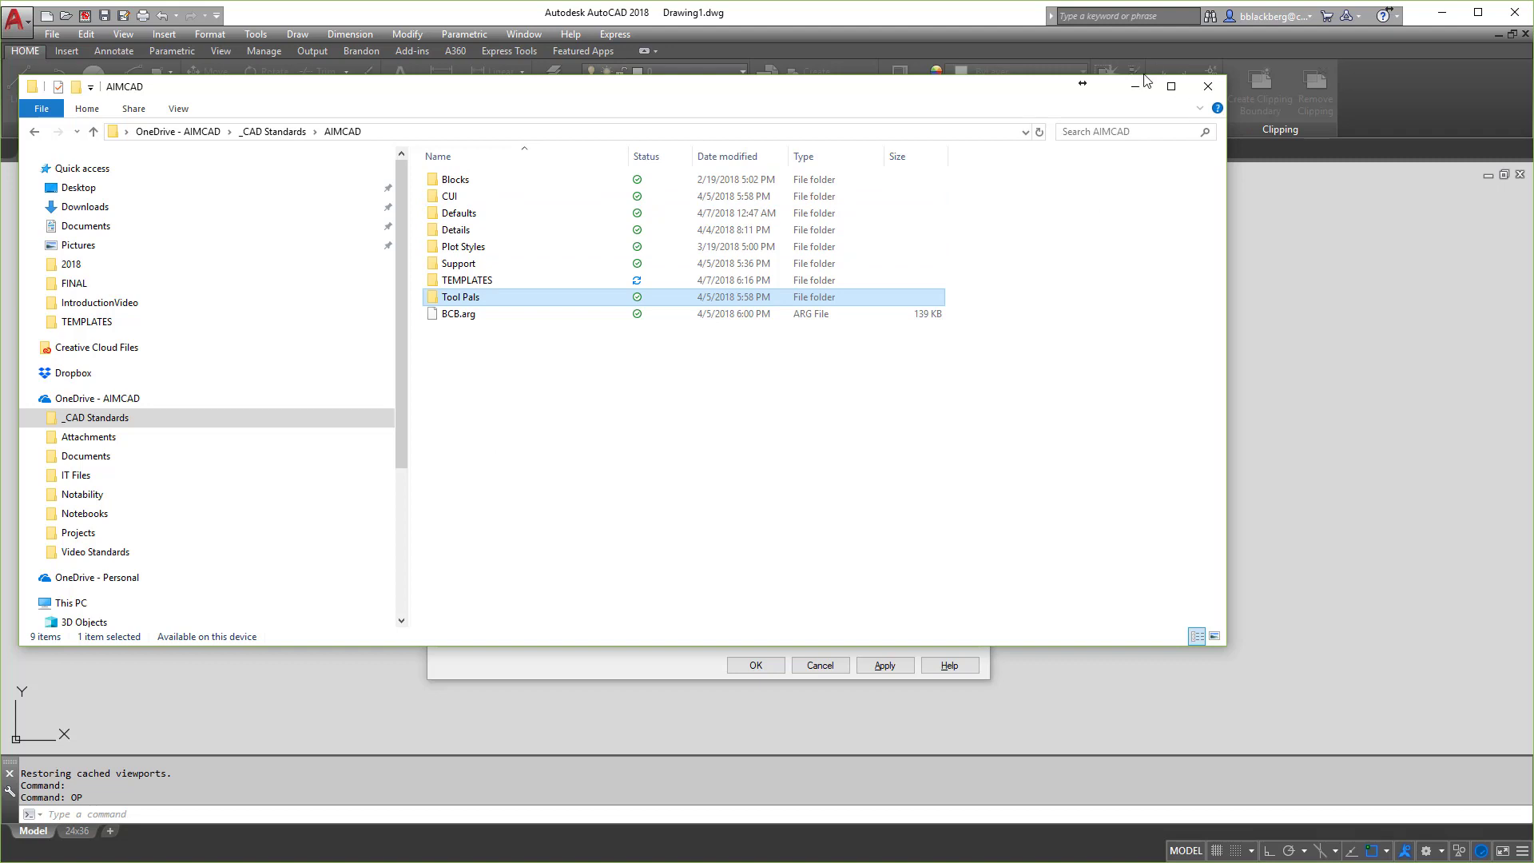
{"action": "left_click", "coordinate": [1208, 86]}
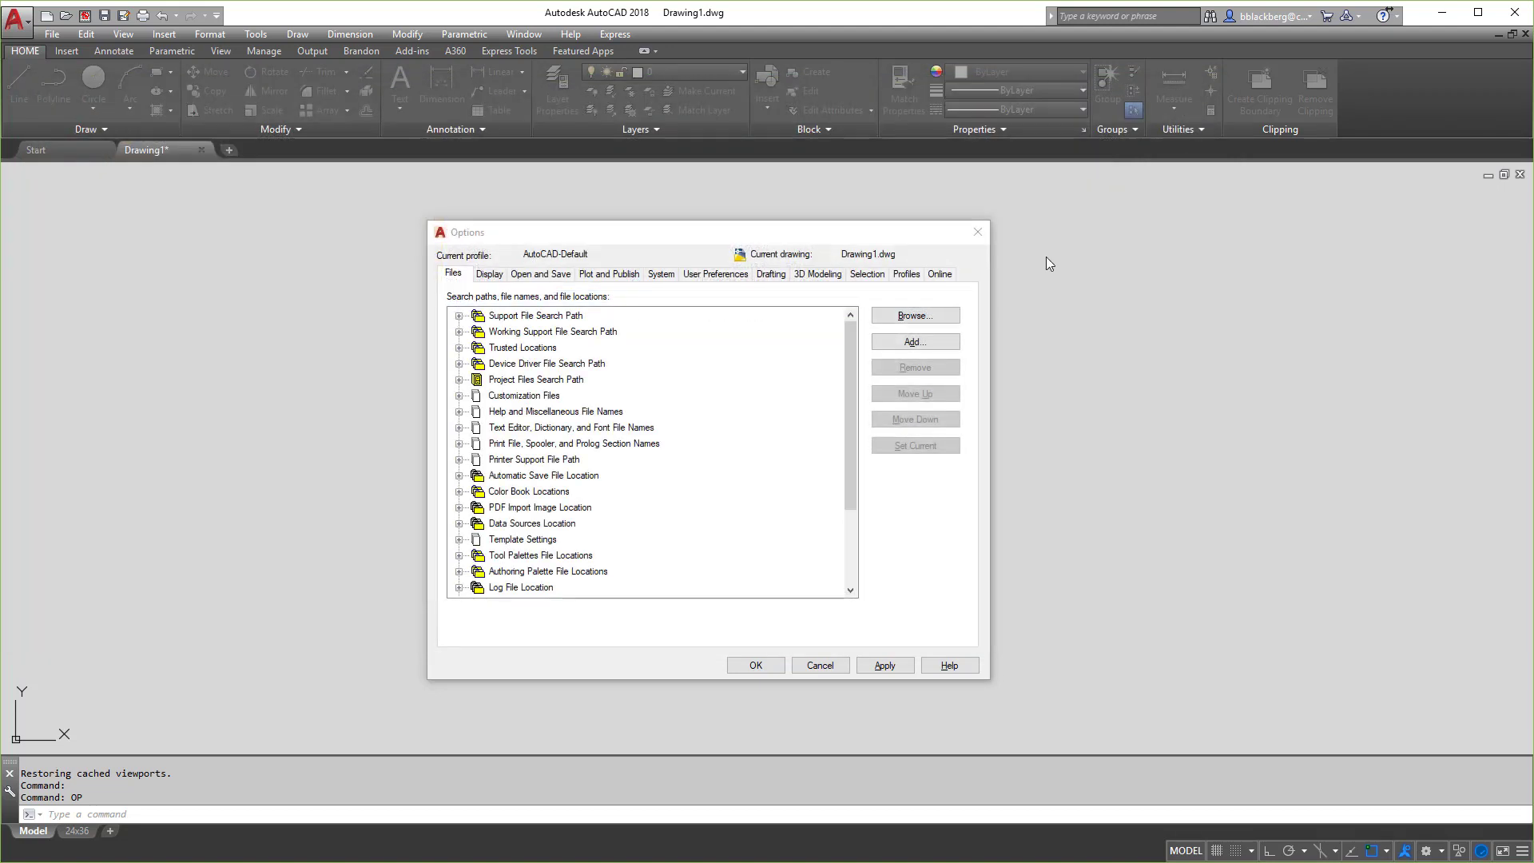
Add the OneDrive - AIMCAD\_CAD Standards\AIMCAD\Support folder to the Support File Search Path.
{"action": "left_click", "coordinate": [459, 317]}
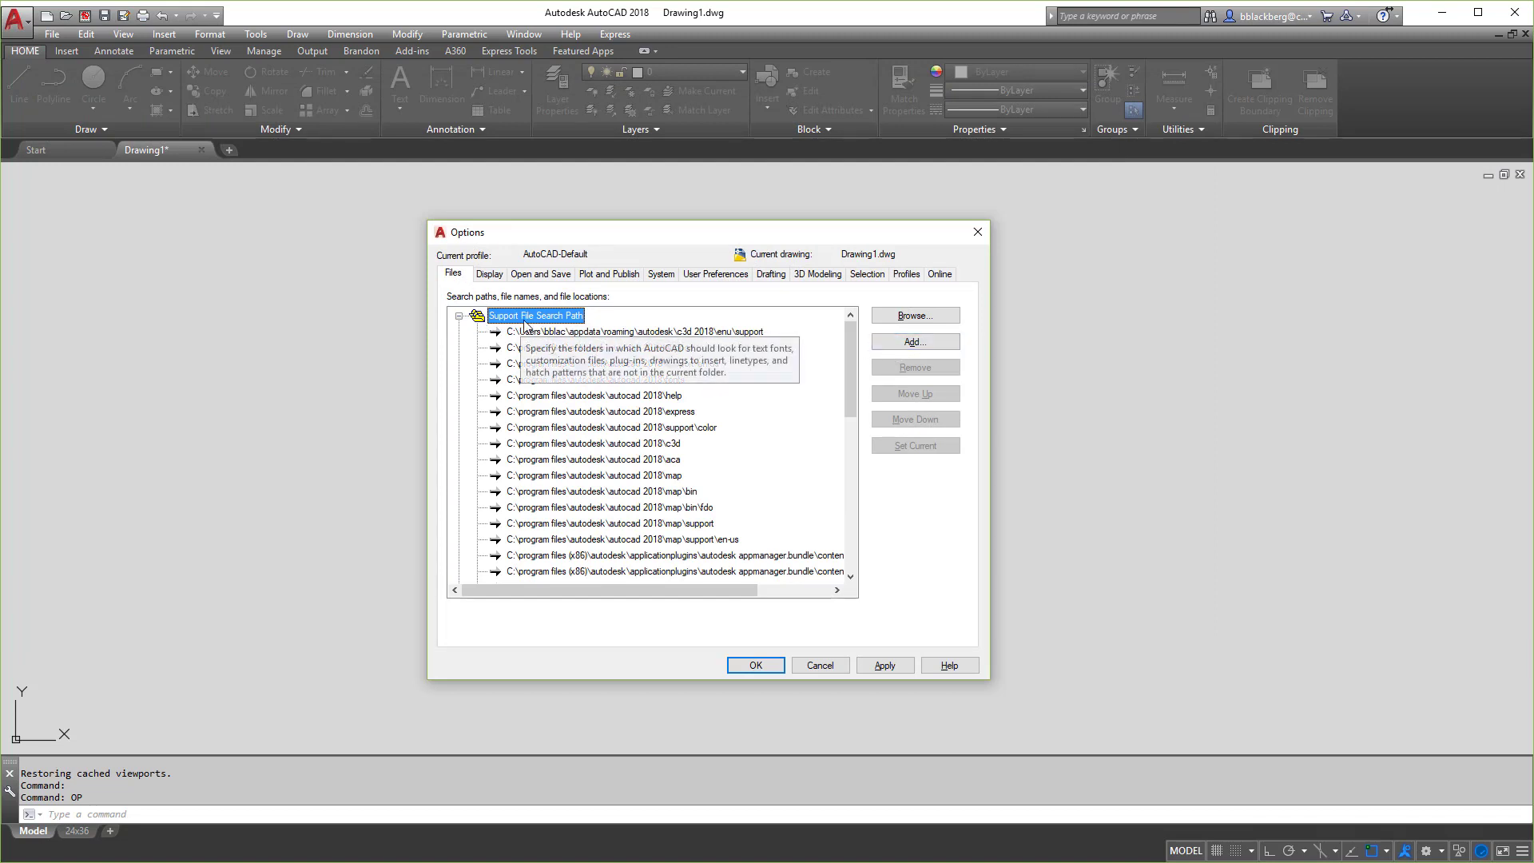
{"action": "left_click", "coordinate": [896, 353]}
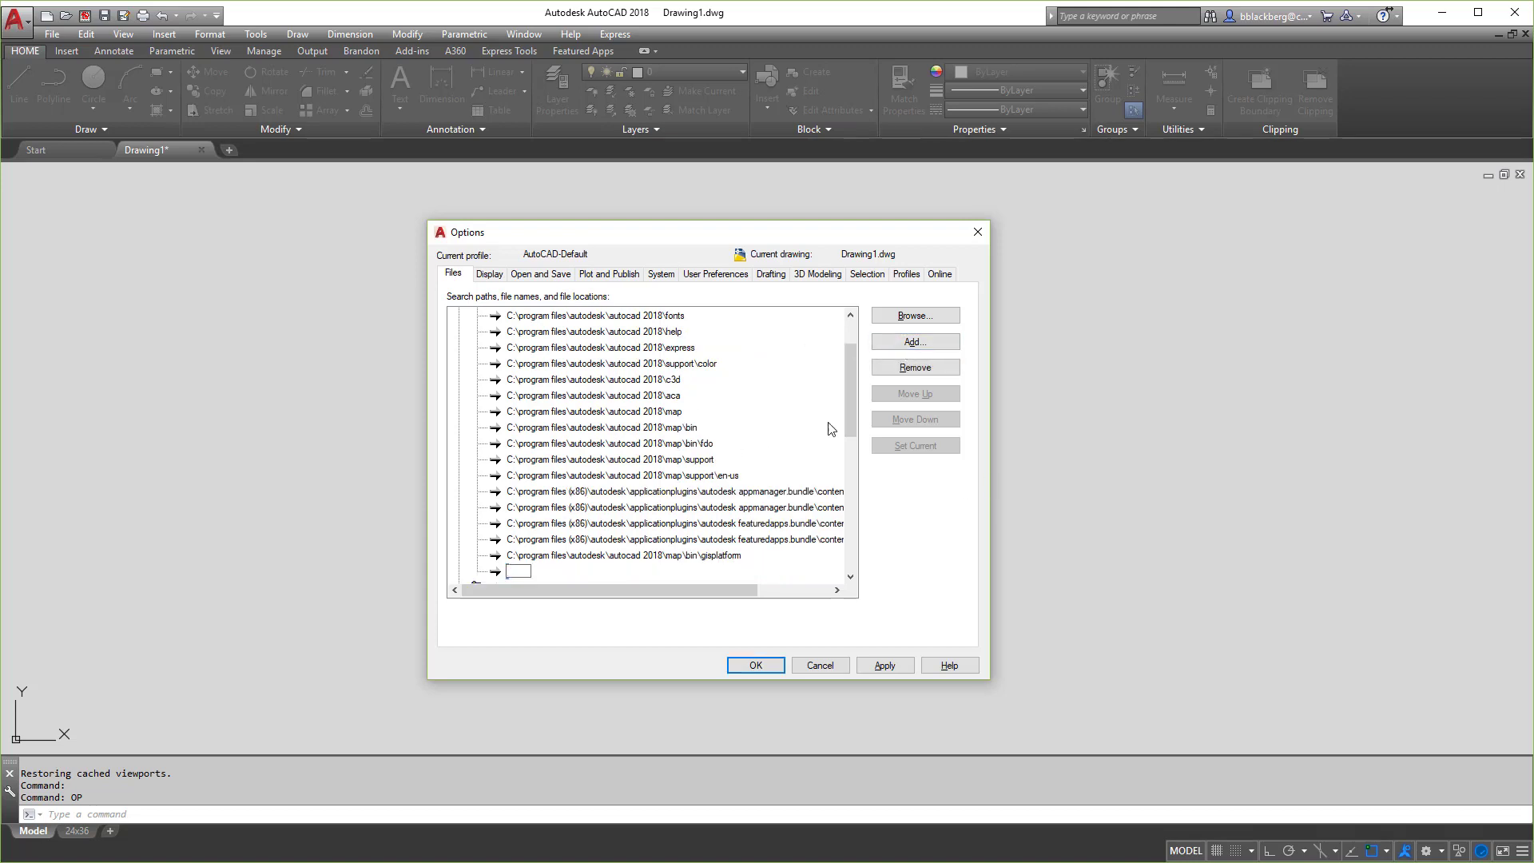
{"action": "left_click", "coordinate": [914, 316]}
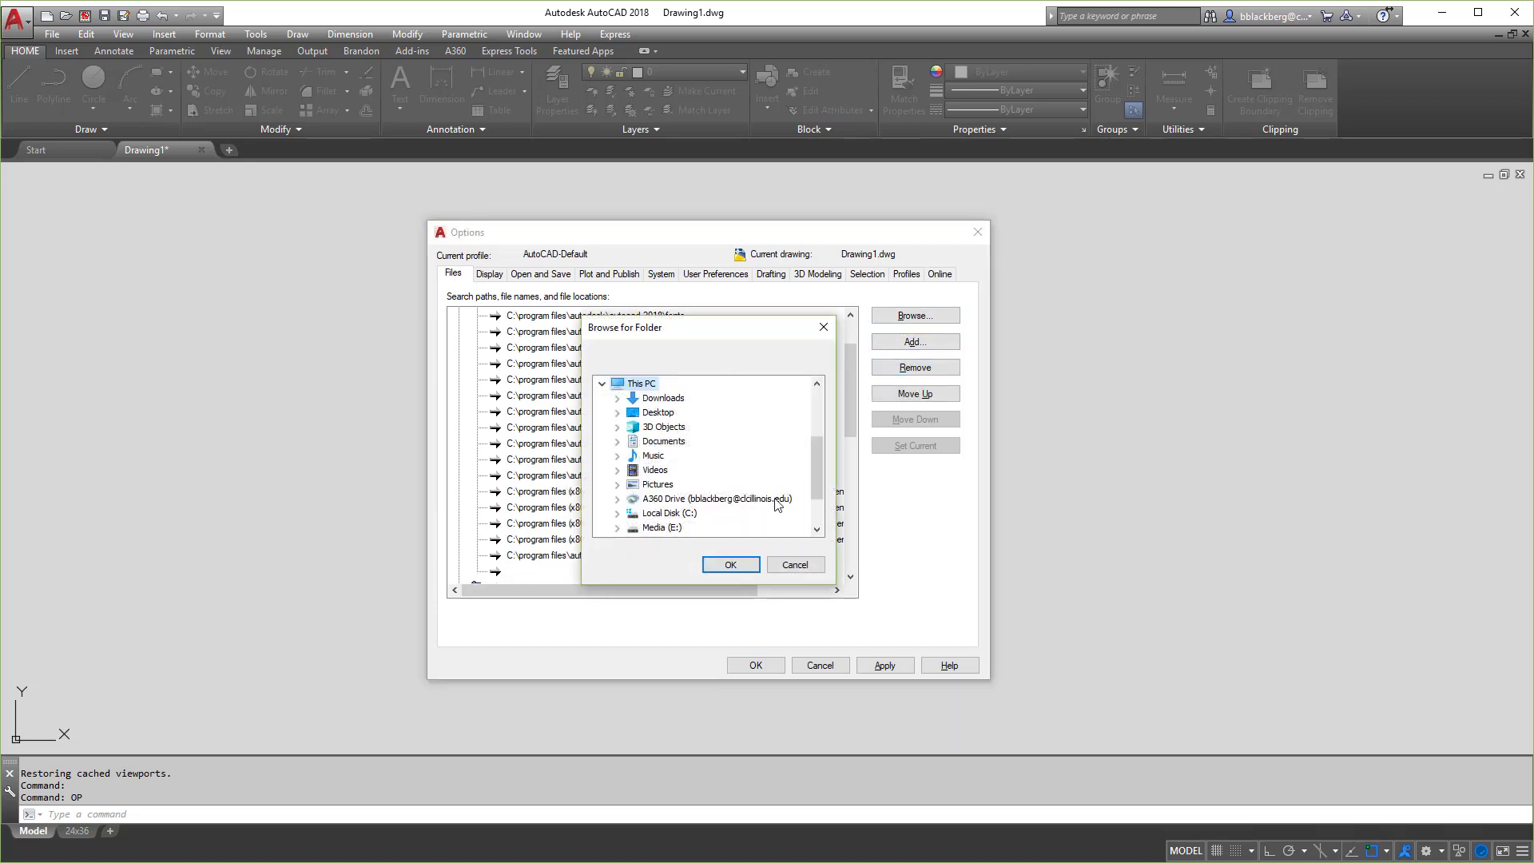
{"action": "left_click_drag", "start_coordinate": [815, 459], "coordinate": [816, 470]}
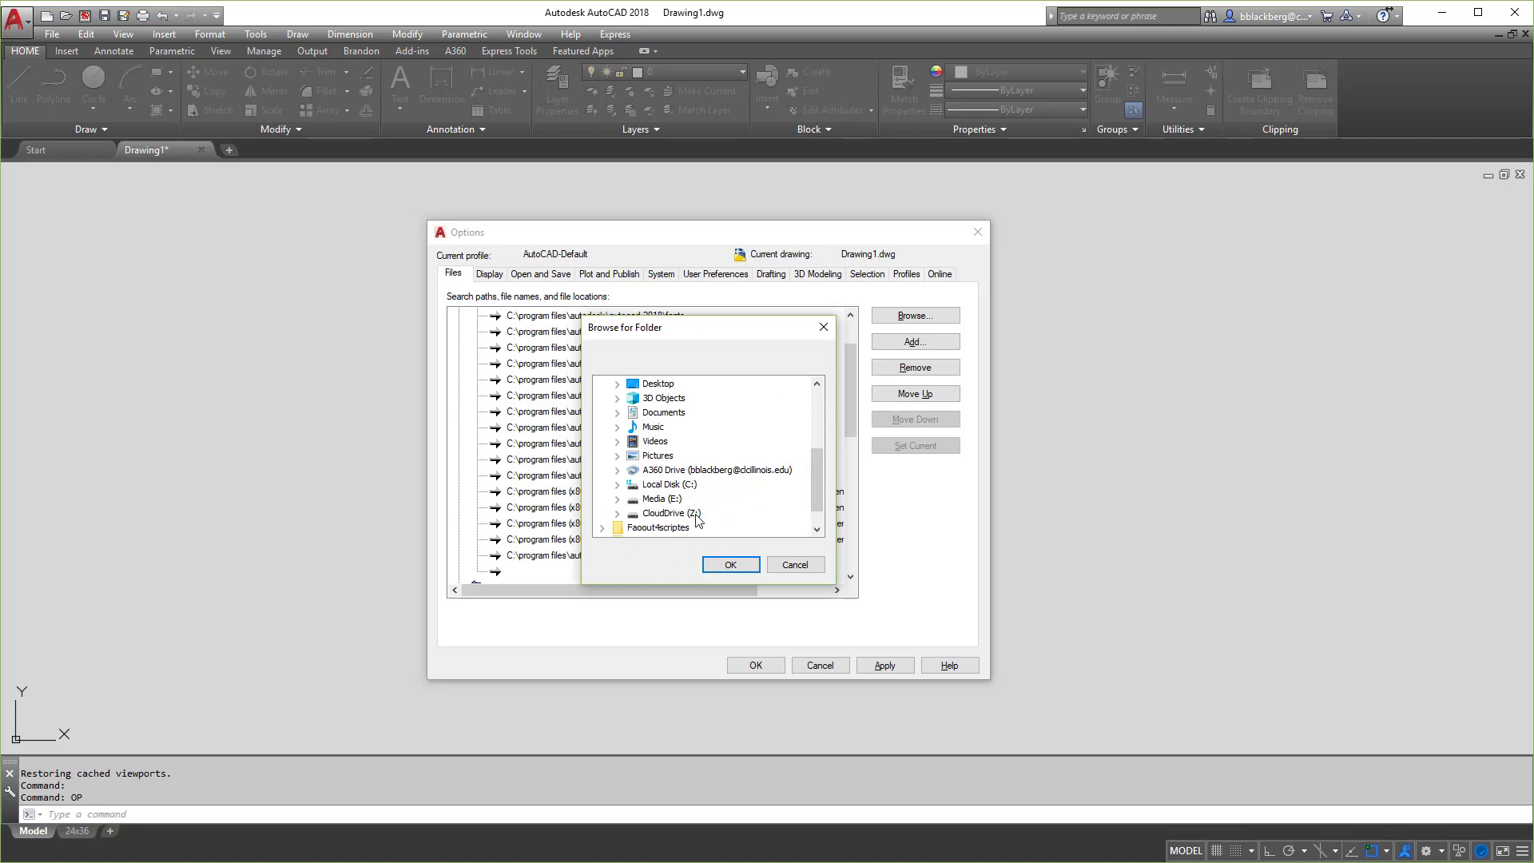
{"action": "scroll", "coordinate": [687, 505], "scroll_direction": "up", "scroll_amount": 2}
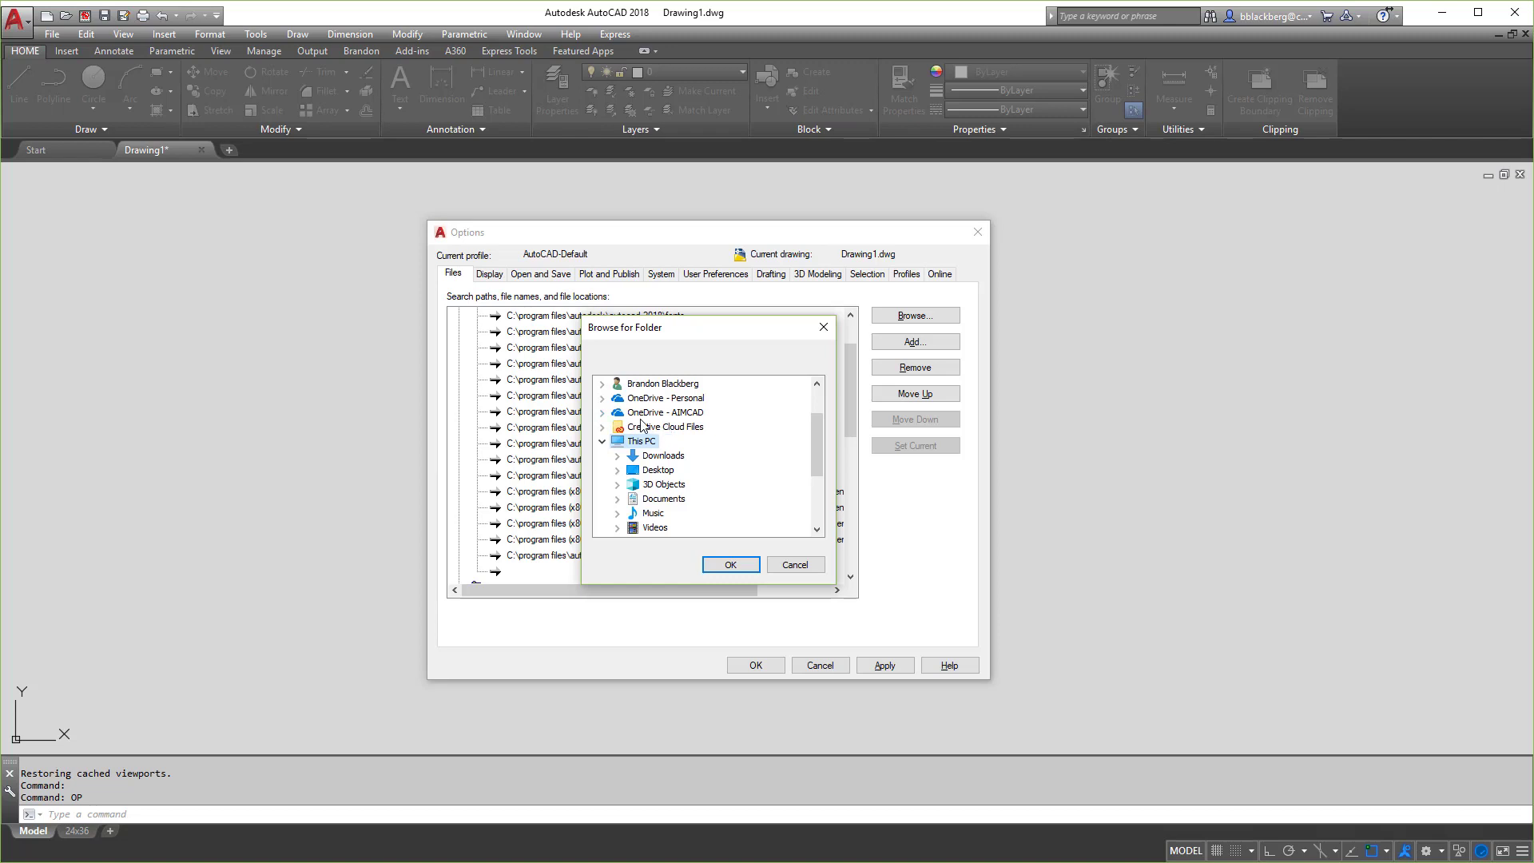
{"action": "left_click", "coordinate": [644, 414]}
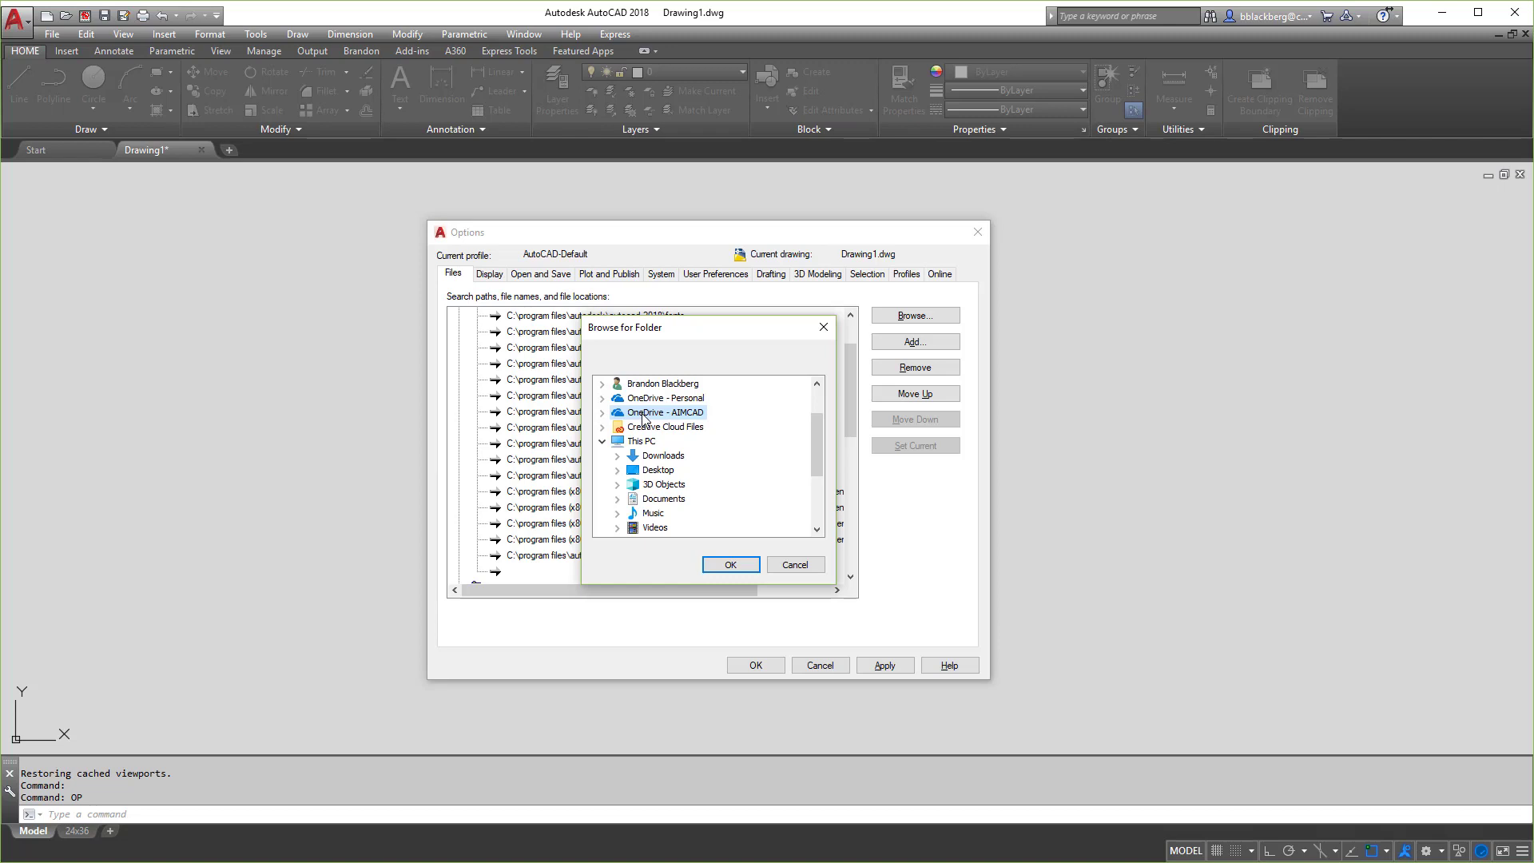
{"action": "left_click", "coordinate": [602, 412]}
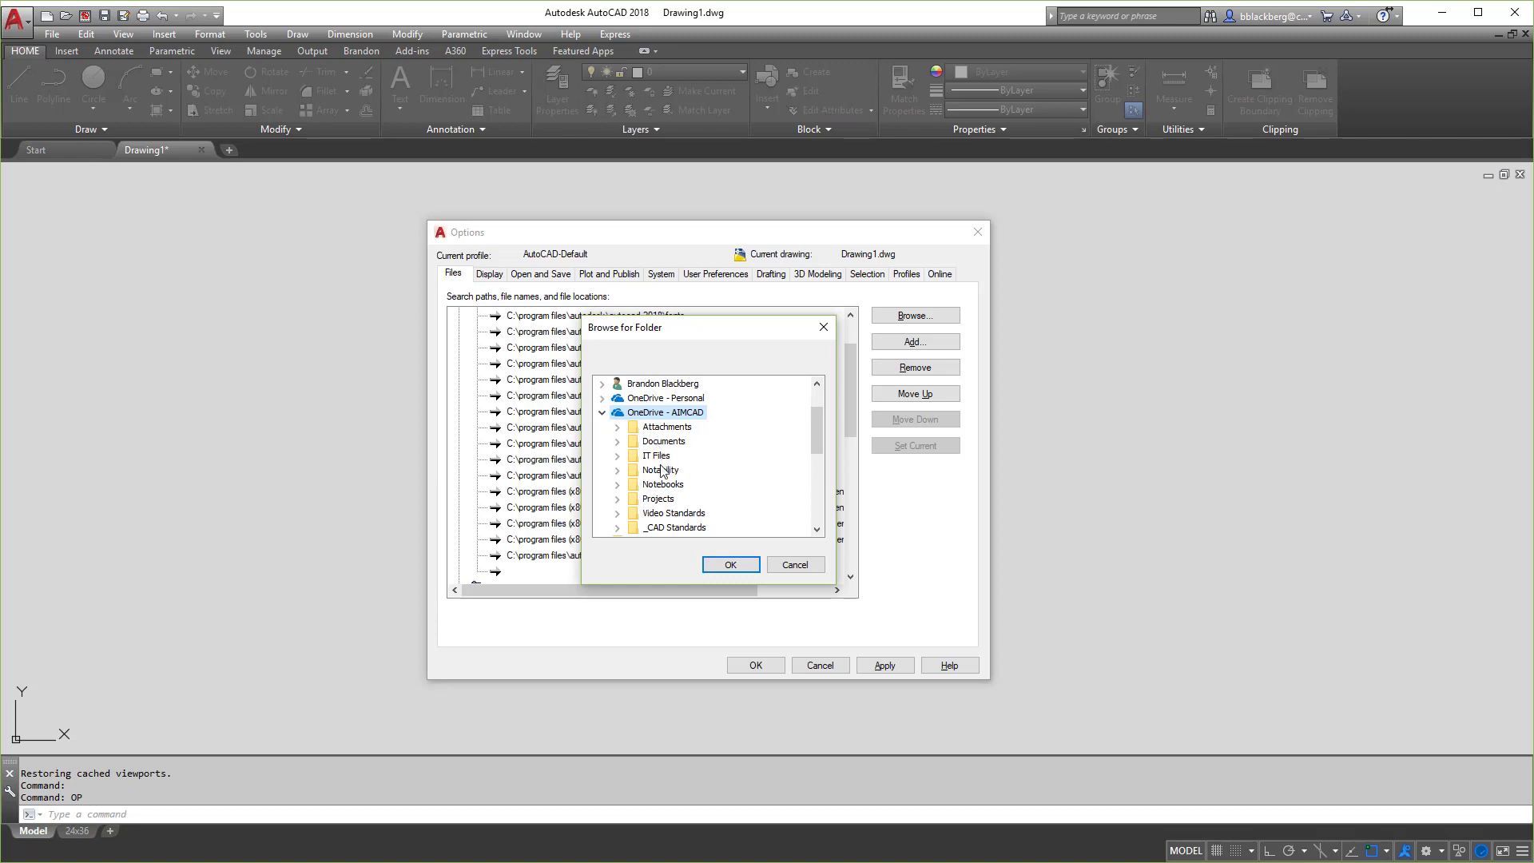
{"action": "scroll", "coordinate": [684, 472], "scroll_direction": "down", "scroll_amount": 1}
{"action": "left_click", "coordinate": [617, 484]}
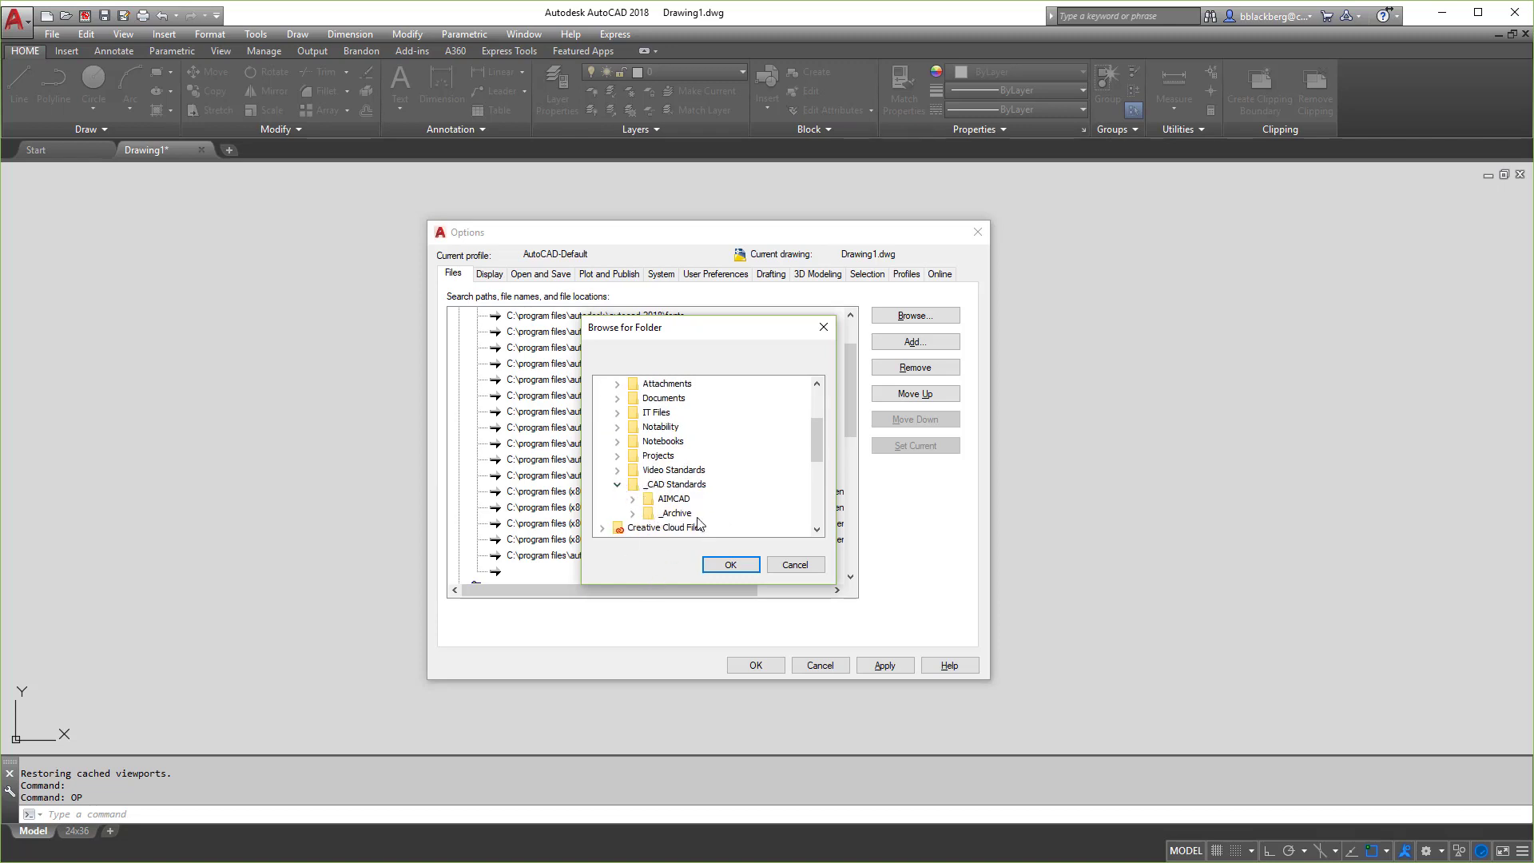
{"action": "left_click", "coordinate": [632, 499]}
{"action": "scroll", "coordinate": [729, 478], "scroll_direction": "down", "scroll_amount": 1}
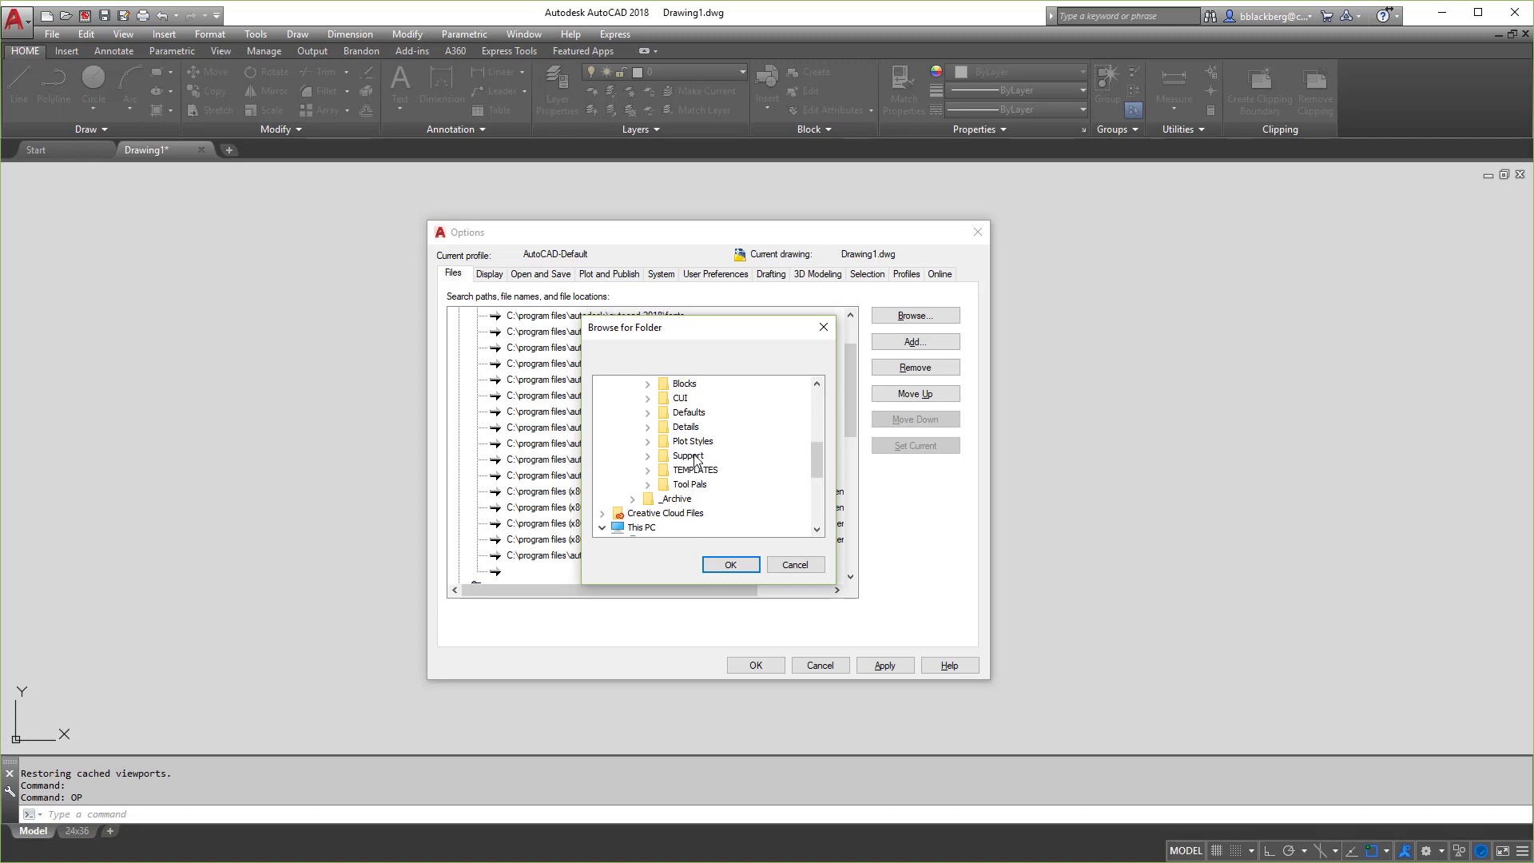
{"action": "left_click", "coordinate": [696, 456]}
{"action": "left_click", "coordinate": [730, 564]}
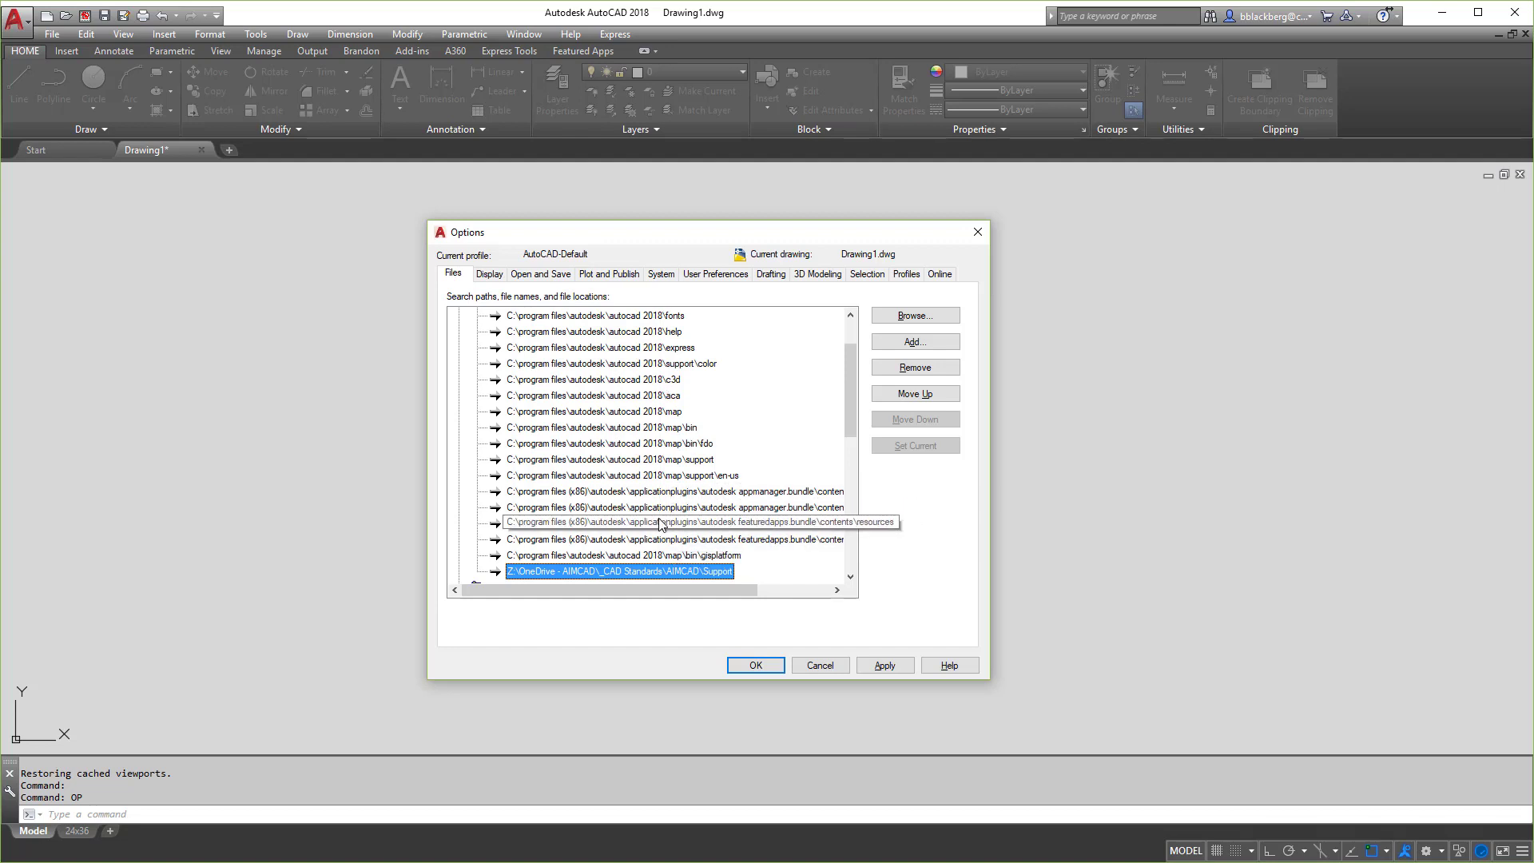
Review the support path list and expand Customization Files to show the Main Customization File location.
{"action": "scroll", "coordinate": [662, 522], "scroll_direction": "down", "scroll_amount": 2}
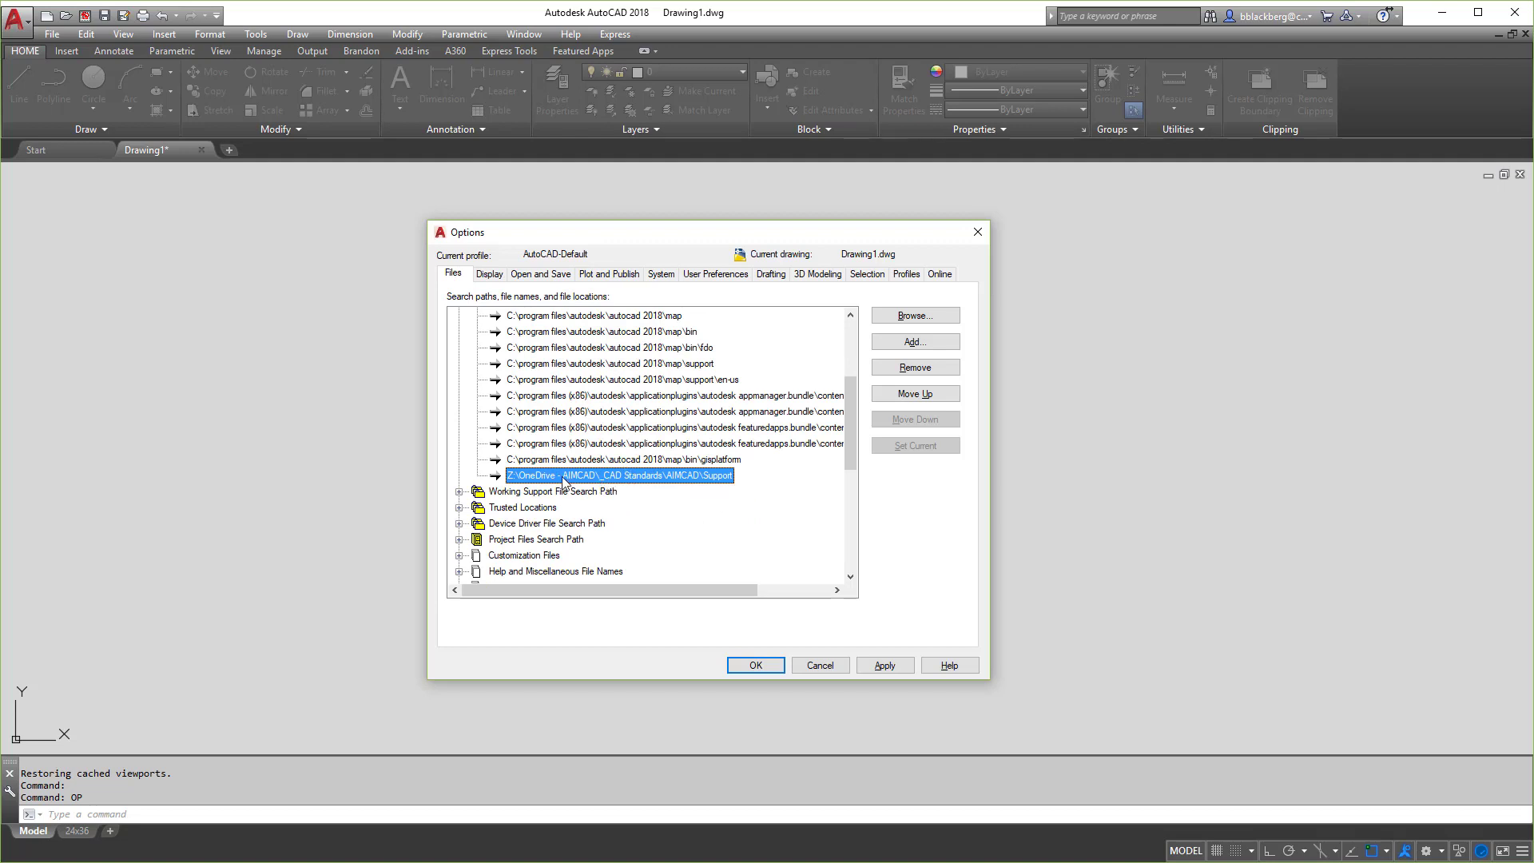
{"action": "scroll", "coordinate": [513, 392], "scroll_direction": "up", "scroll_amount": 4}
{"action": "scroll", "coordinate": [660, 512], "scroll_direction": "down", "scroll_amount": 3}
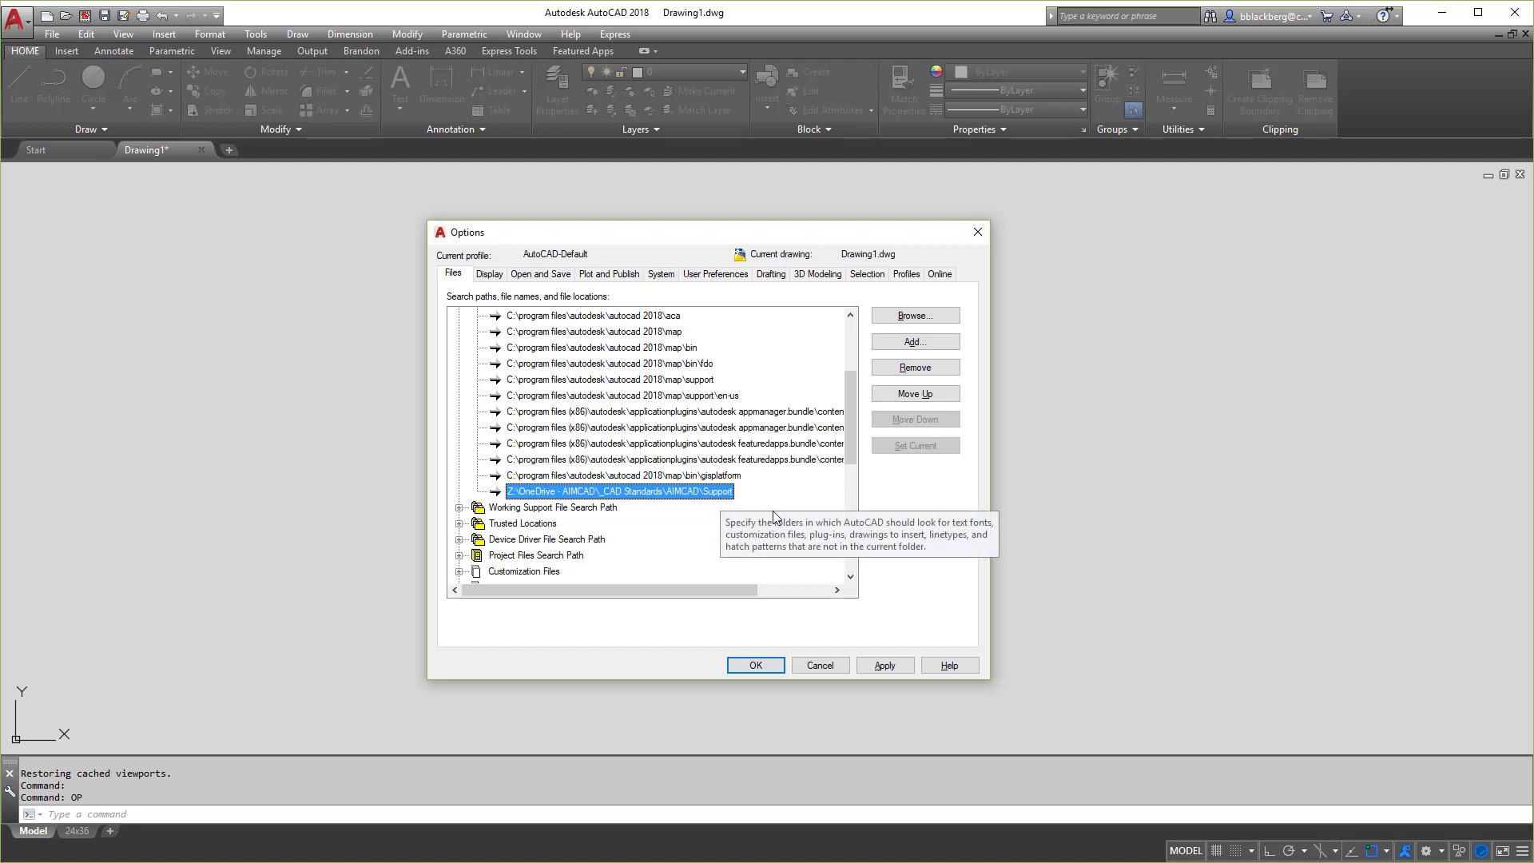
{"action": "scroll", "coordinate": [639, 523], "scroll_direction": "down", "scroll_amount": 1}
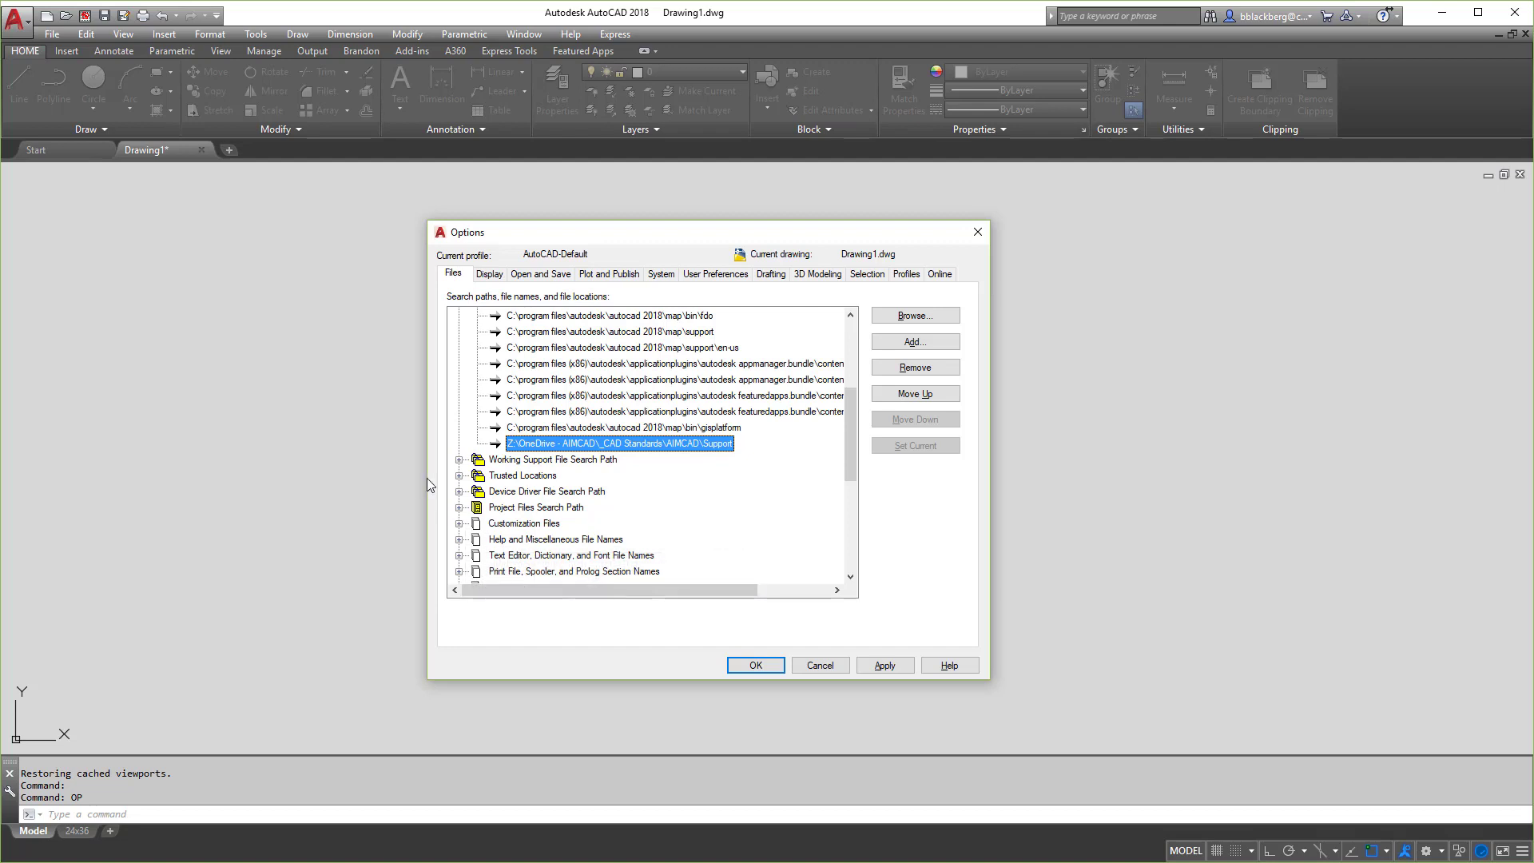
{"action": "double_click", "coordinate": [465, 523]}
{"action": "left_click", "coordinate": [543, 540]}
{"action": "left_click", "coordinate": [478, 540]}
{"action": "scroll", "coordinate": [694, 553], "scroll_direction": "down", "scroll_amount": 1}
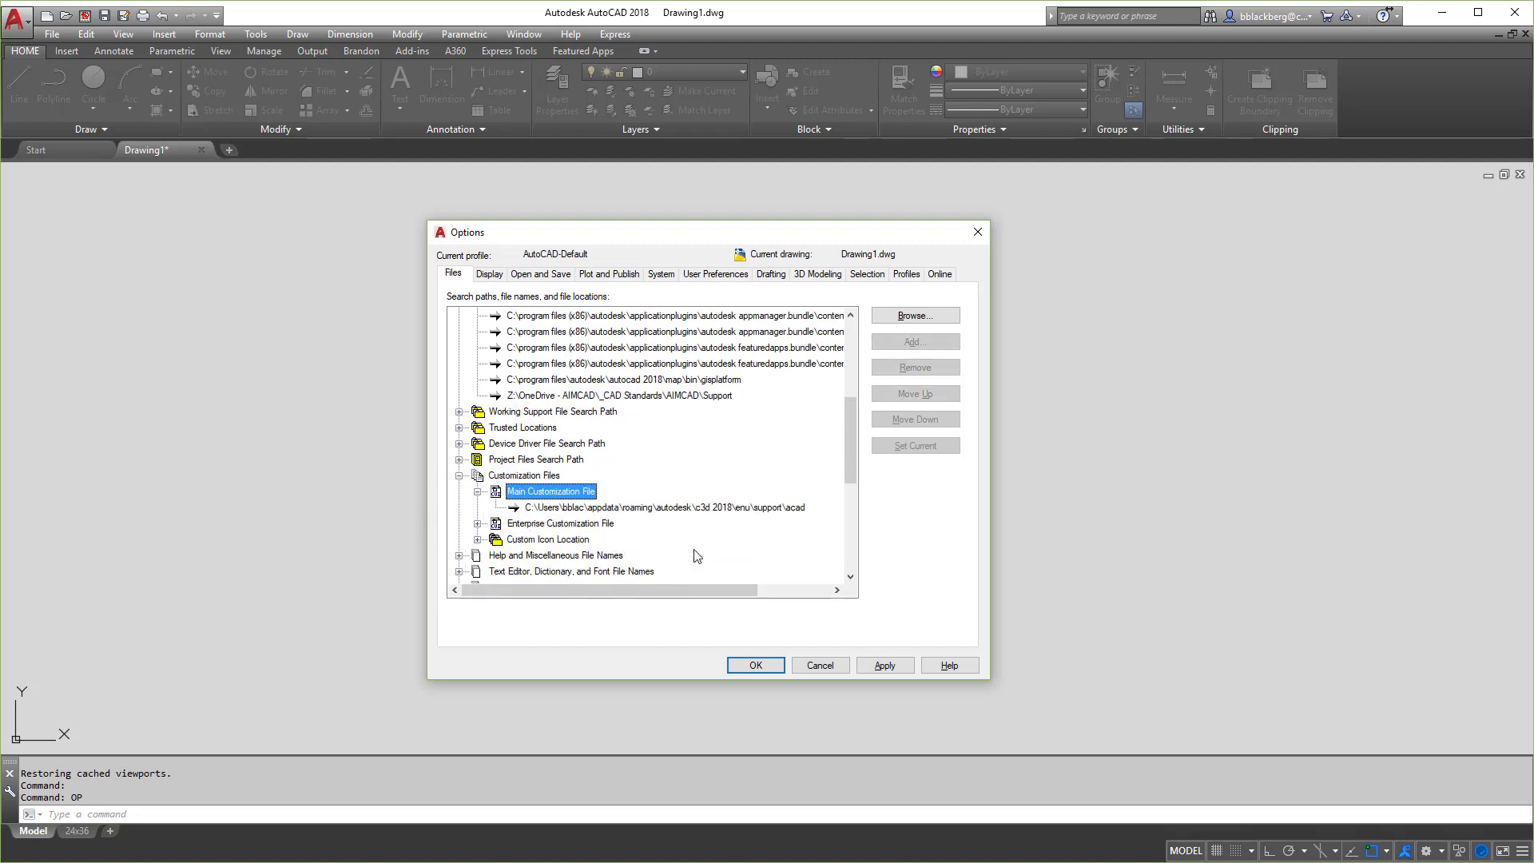
Copy the folder portion of the Main Customization File path, leaving out the acad file name.
{"action": "left_click", "coordinate": [680, 508]}
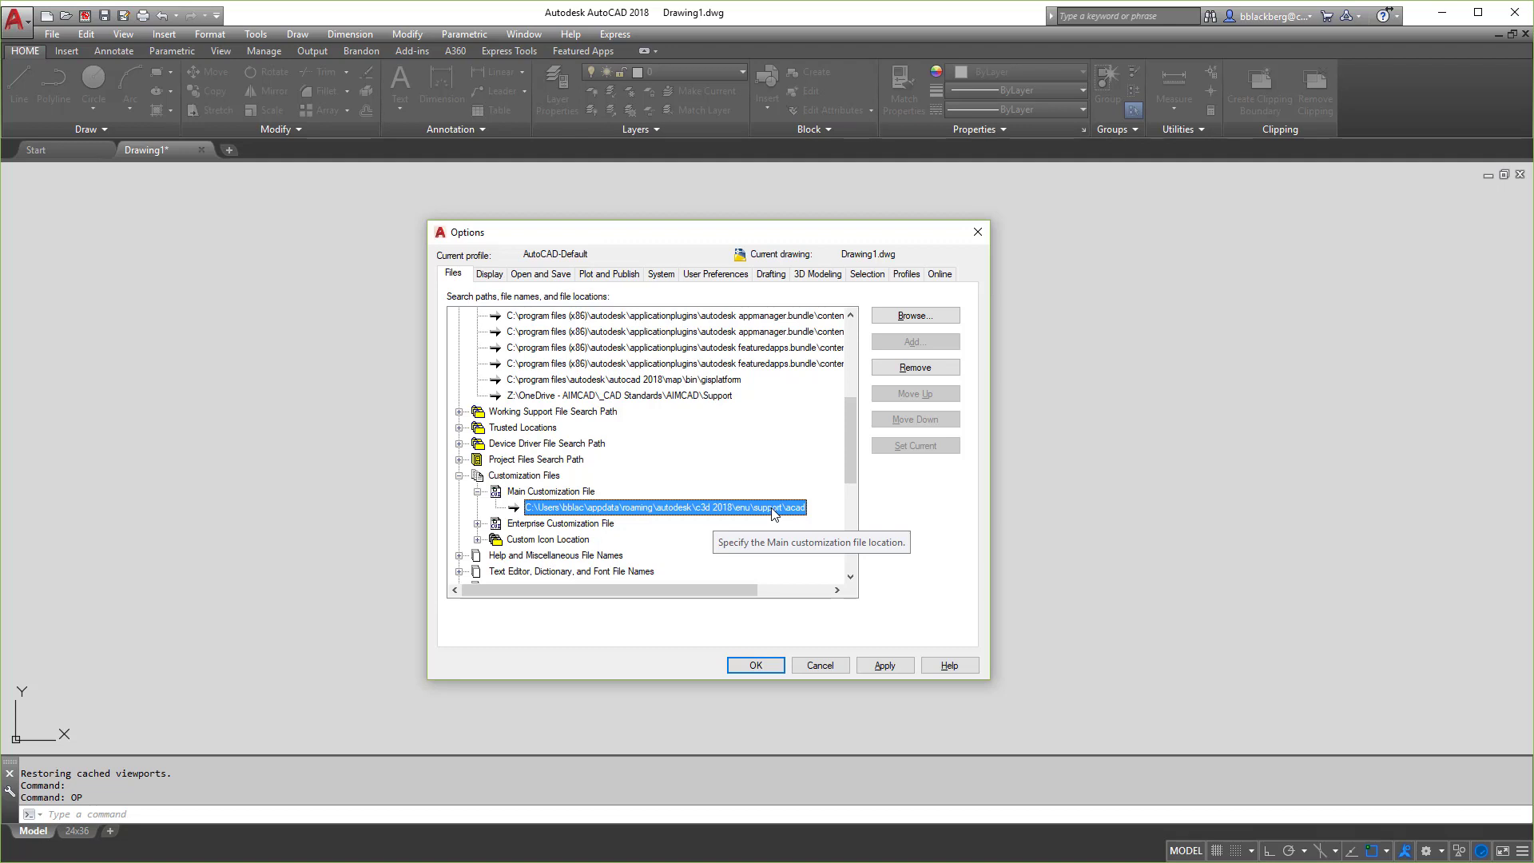
{"action": "left_click", "coordinate": [620, 509]}
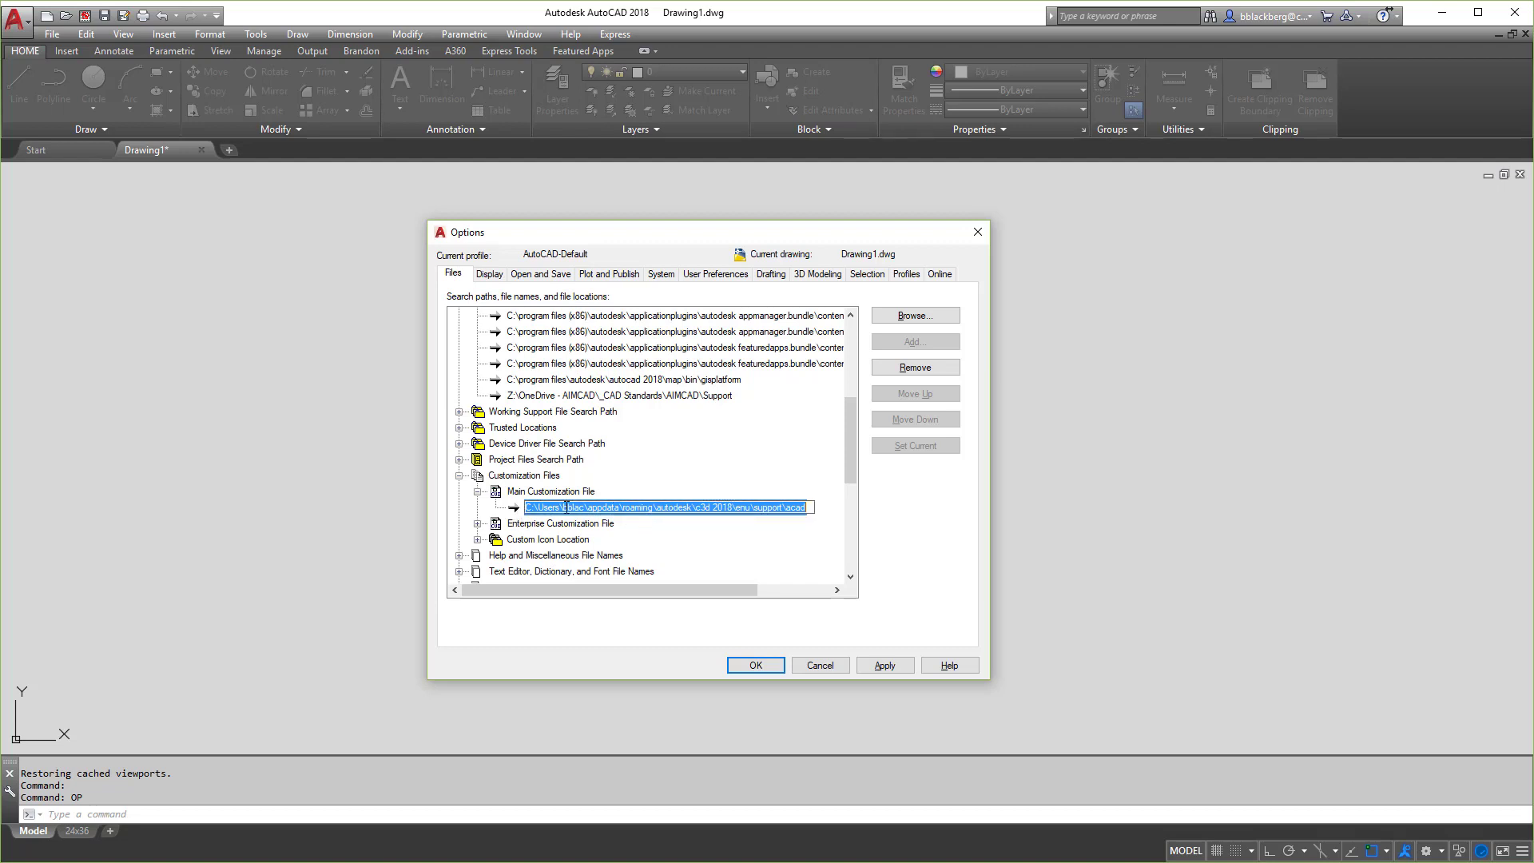
{"action": "left_click", "coordinate": [783, 509]}
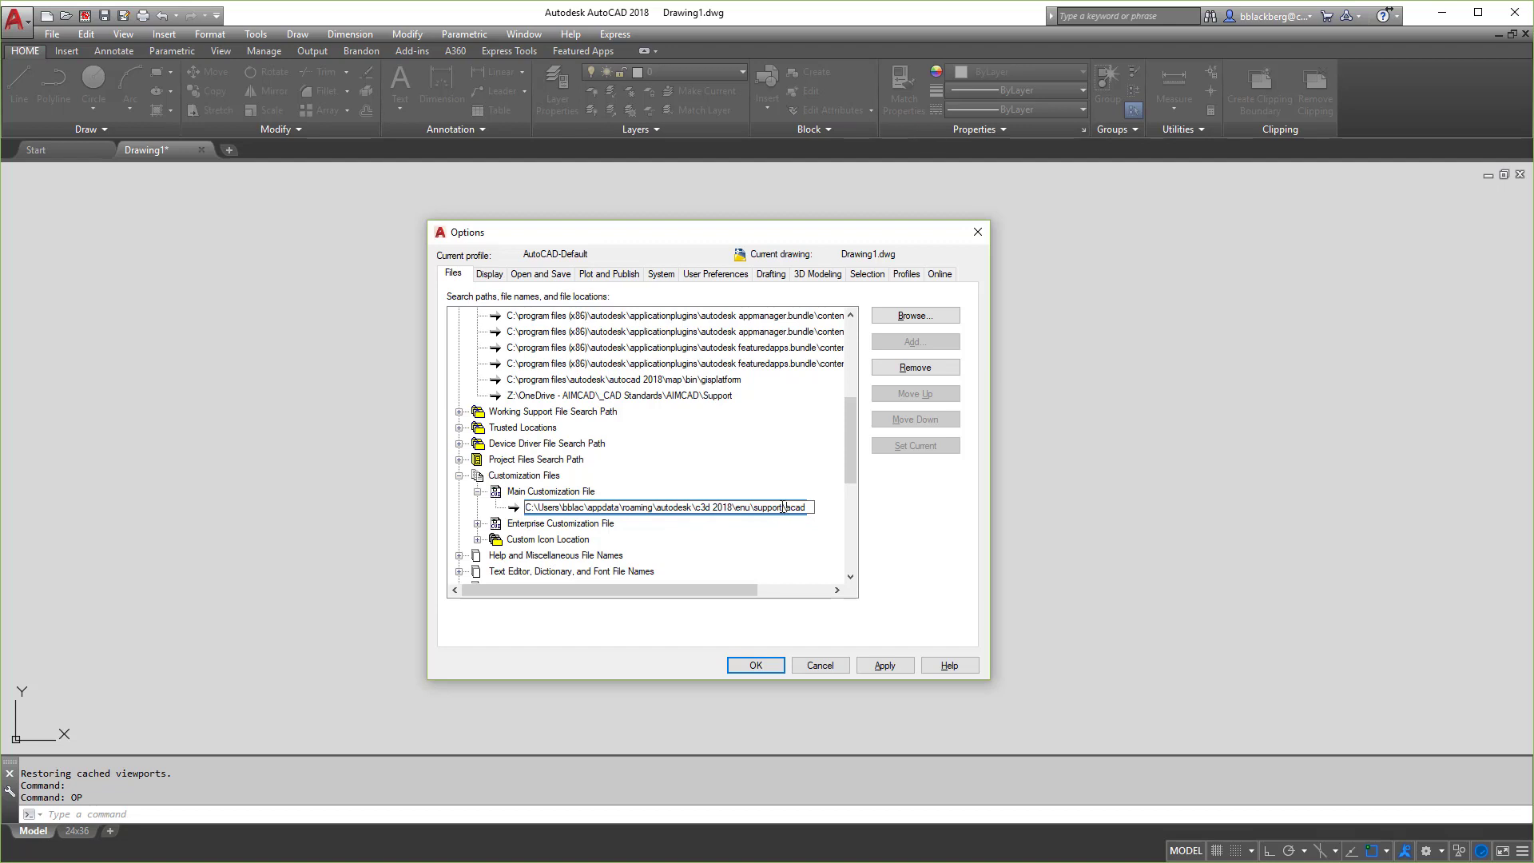
{"action": "left_click_drag", "start_coordinate": [785, 509], "coordinate": [525, 509]}
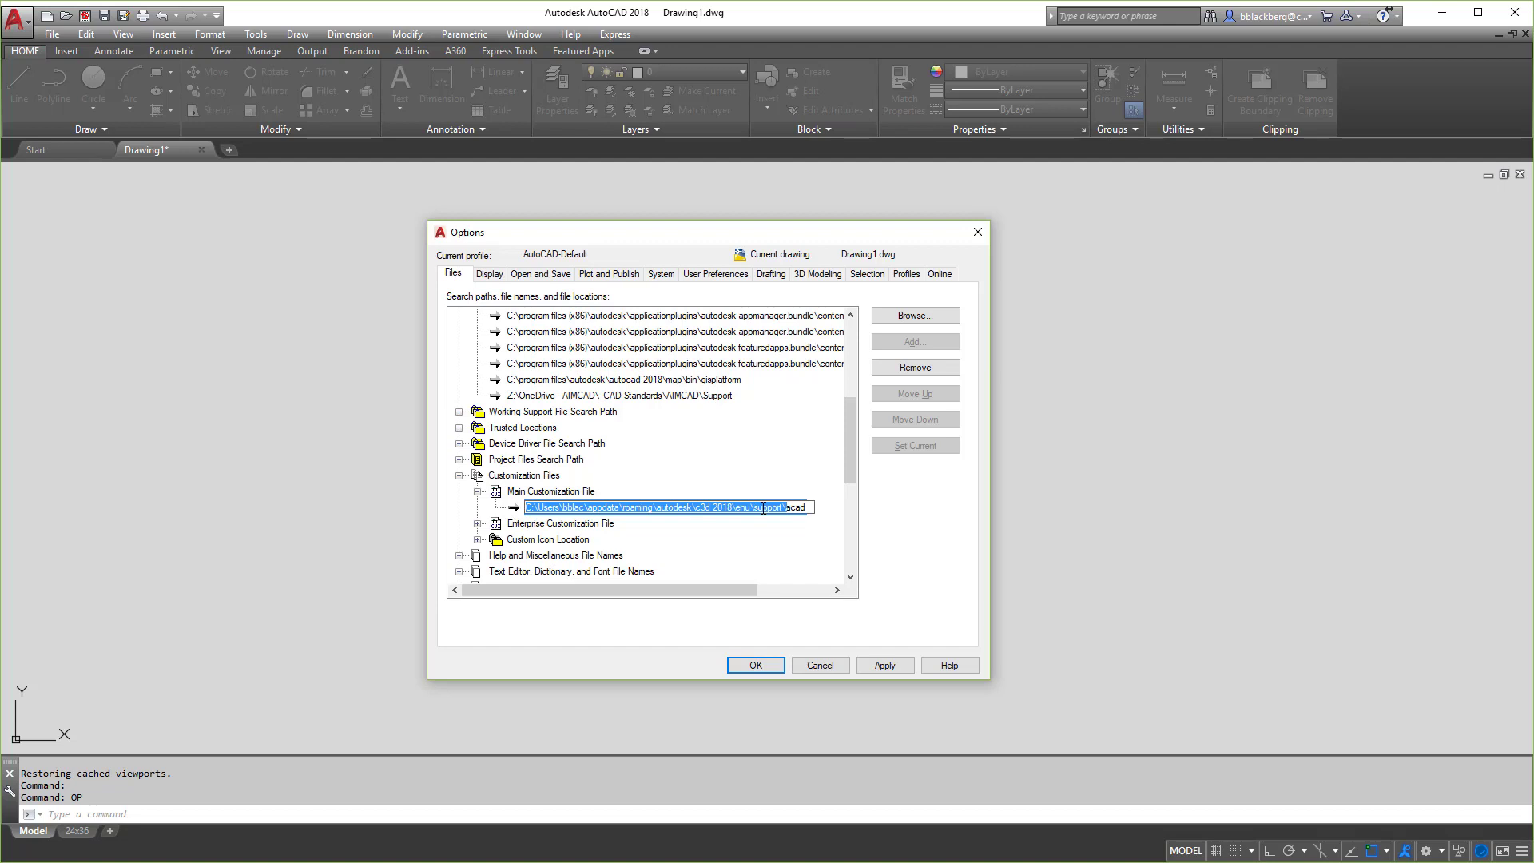
{"action": "right_click", "coordinate": [763, 509]}
{"action": "left_click", "coordinate": [800, 559]}
Open the copied support folder path through the Windows Run dialog and examine the acad customization files in File Explorer.
{"action": "key", "text": "super+e"}
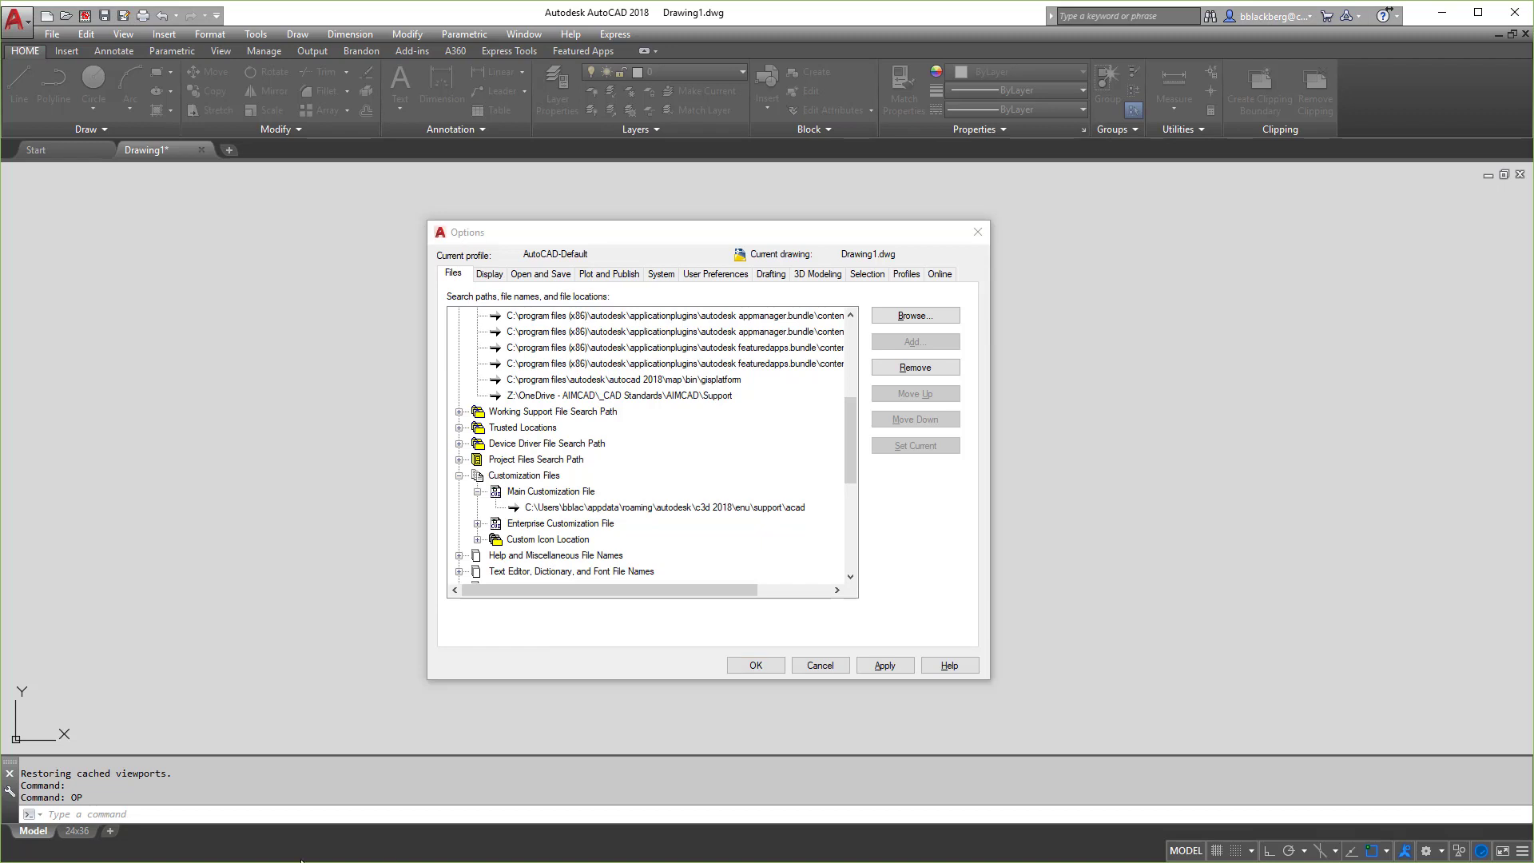
{"action": "left_click_drag", "start_coordinate": [301, 861], "coordinate": [274, 493]}
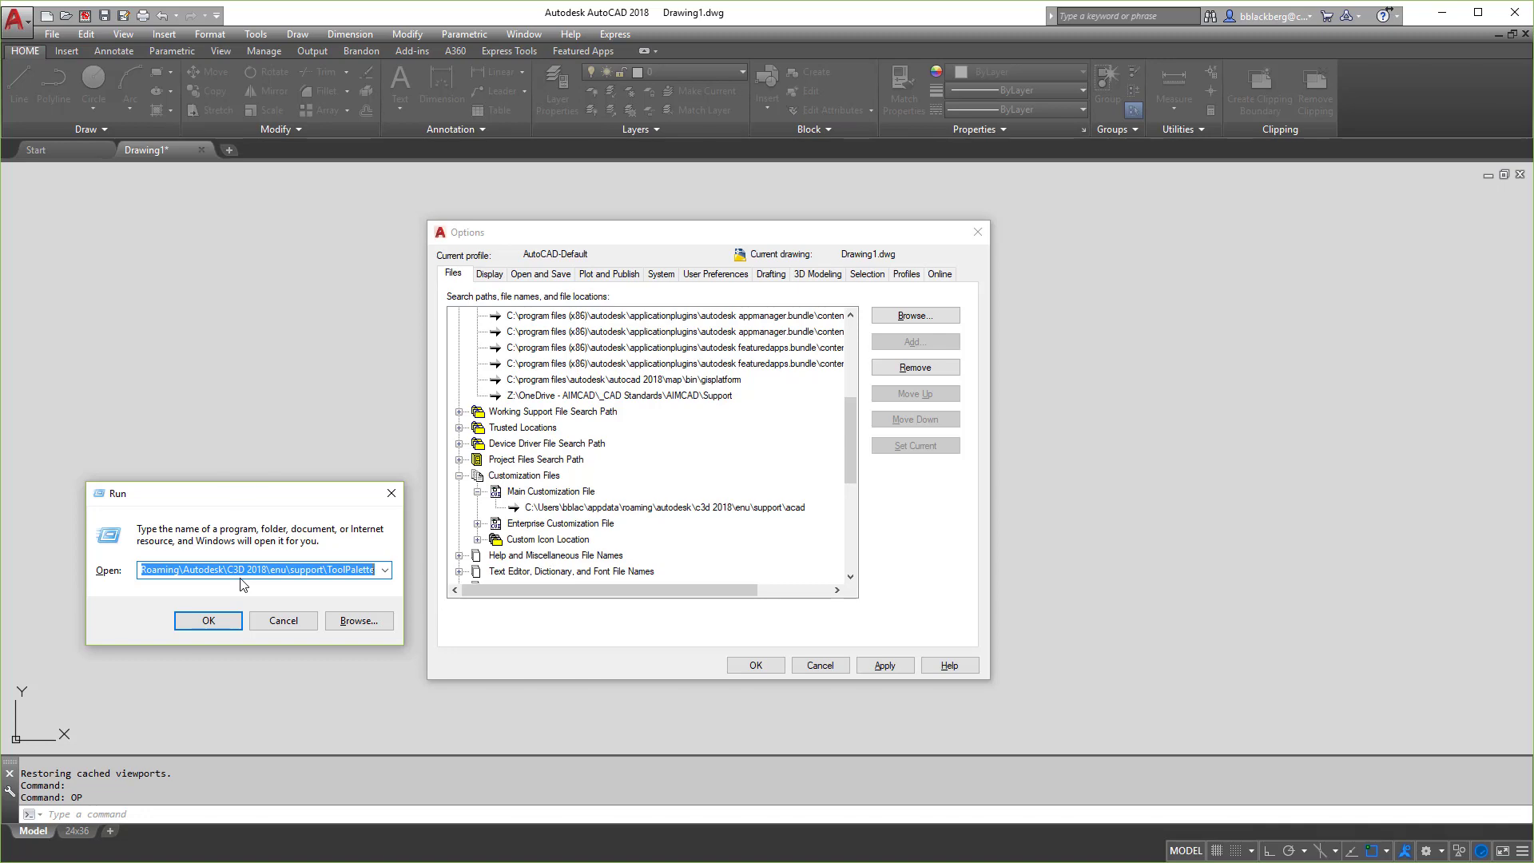
{"action": "key", "text": "ctrl+v"}
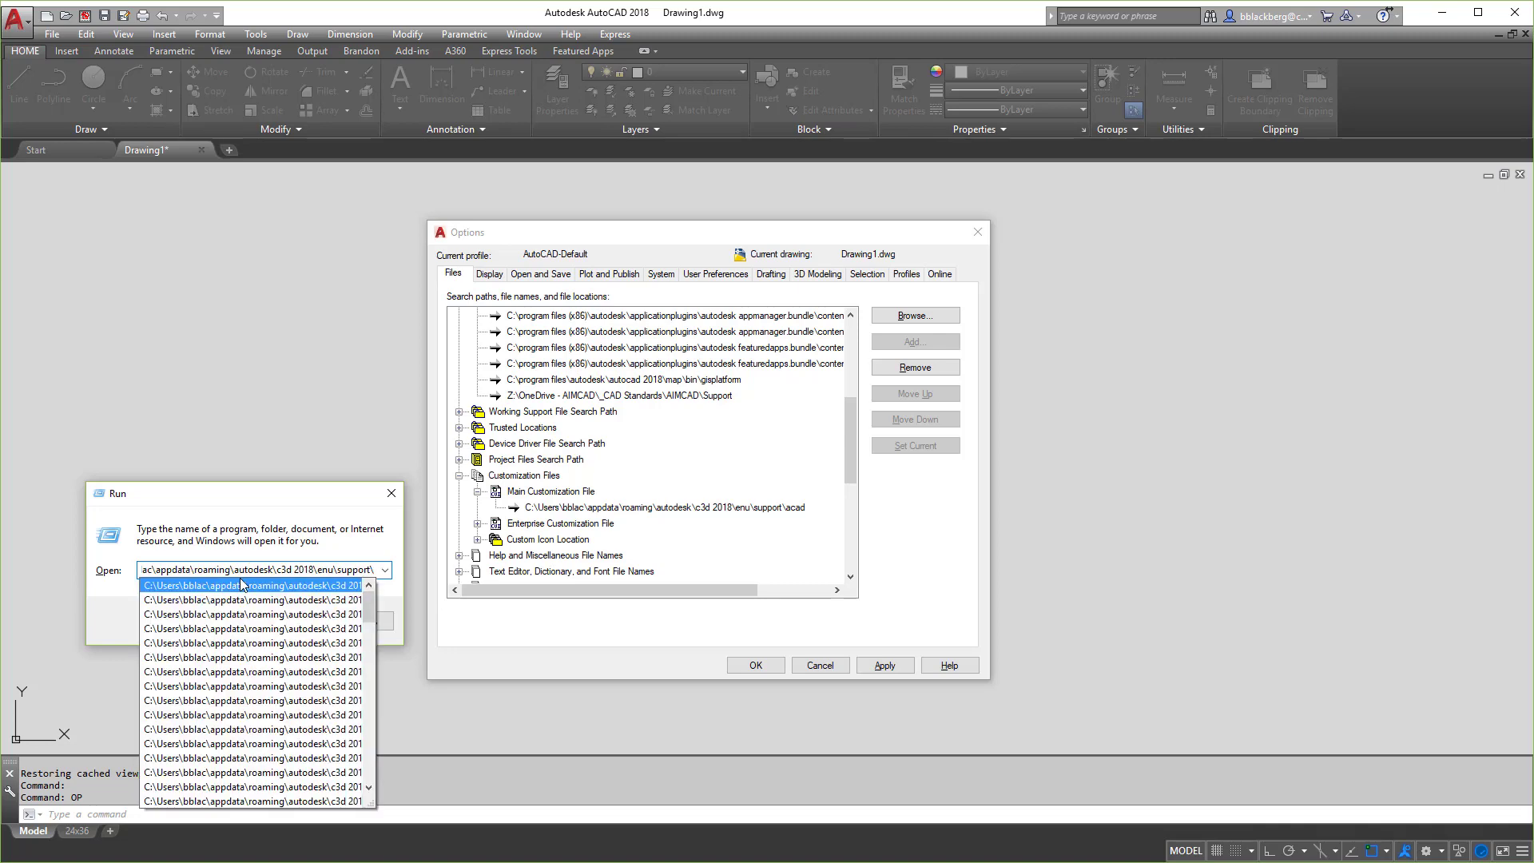
{"action": "key", "text": "Return"}
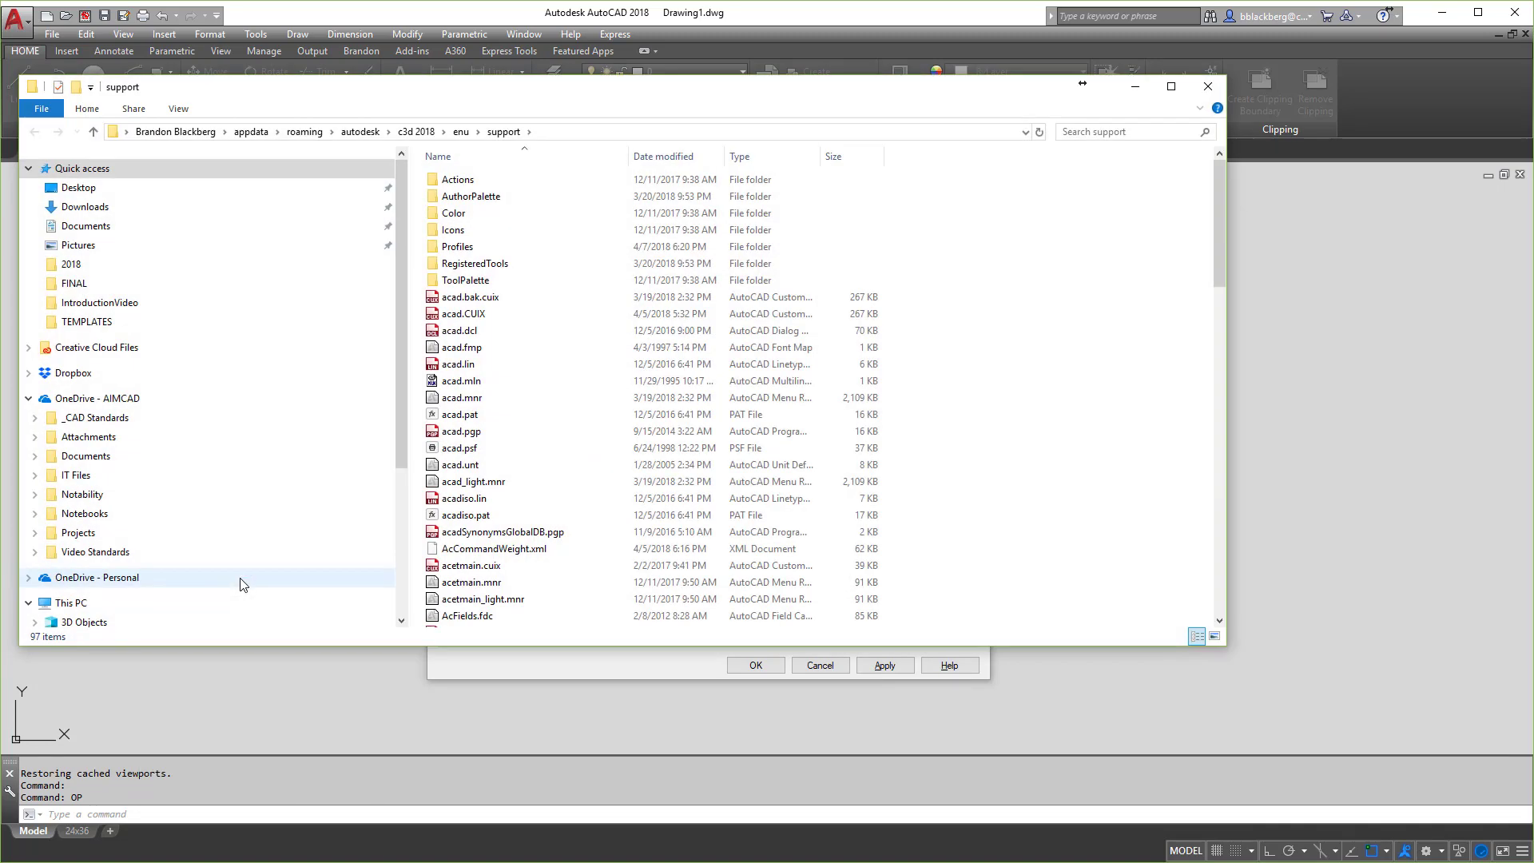
{"action": "left_click", "coordinate": [497, 299]}
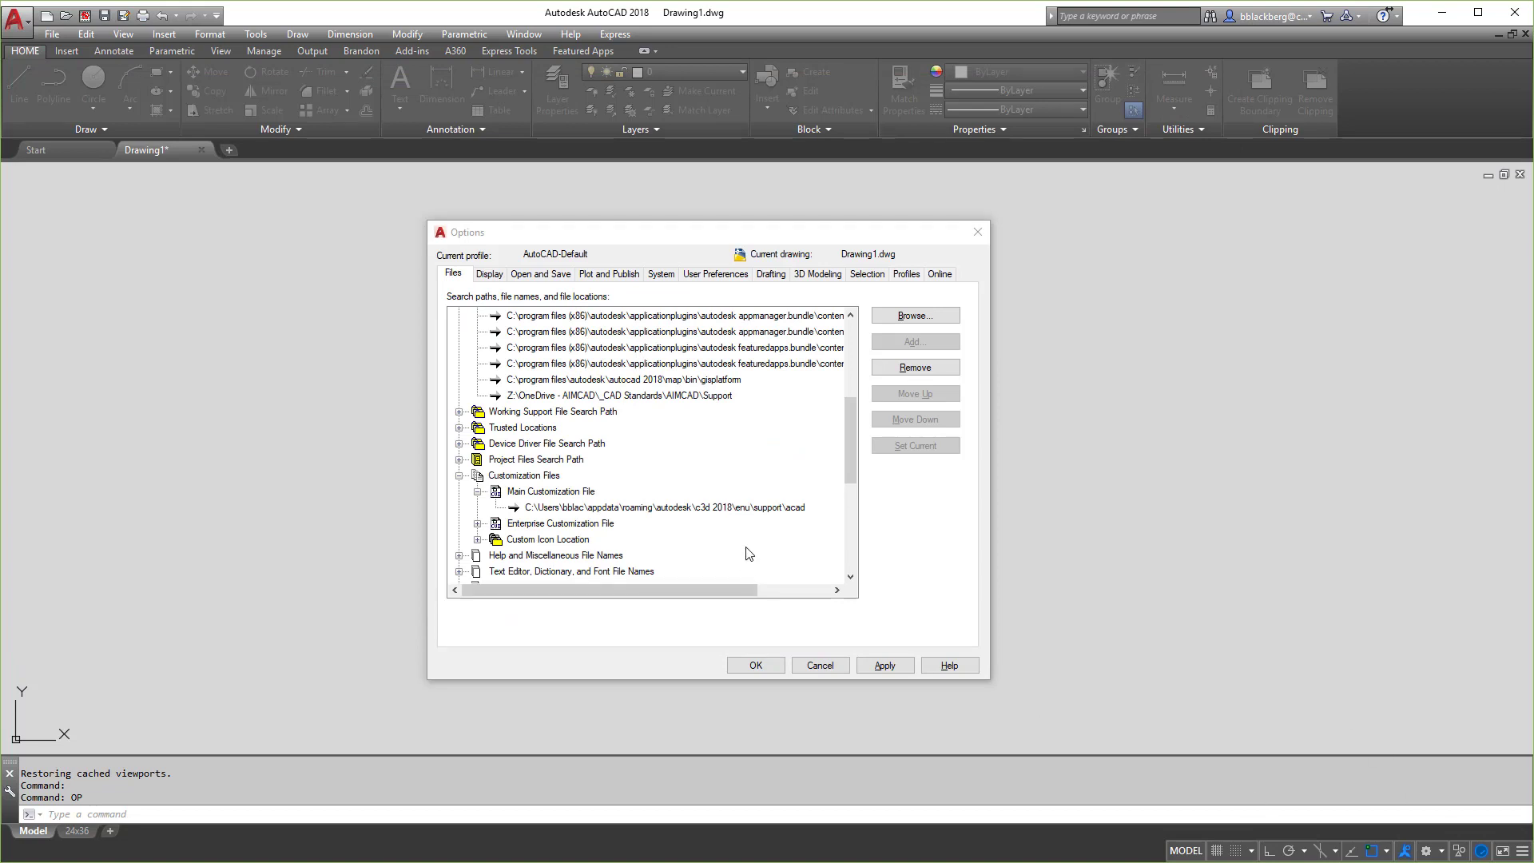
Copy the folder portion of the Main Customization File path and reopen that support folder through the Windows Run dialog.
{"action": "left_click", "coordinate": [753, 512]}
{"action": "left_click", "coordinate": [753, 514]}
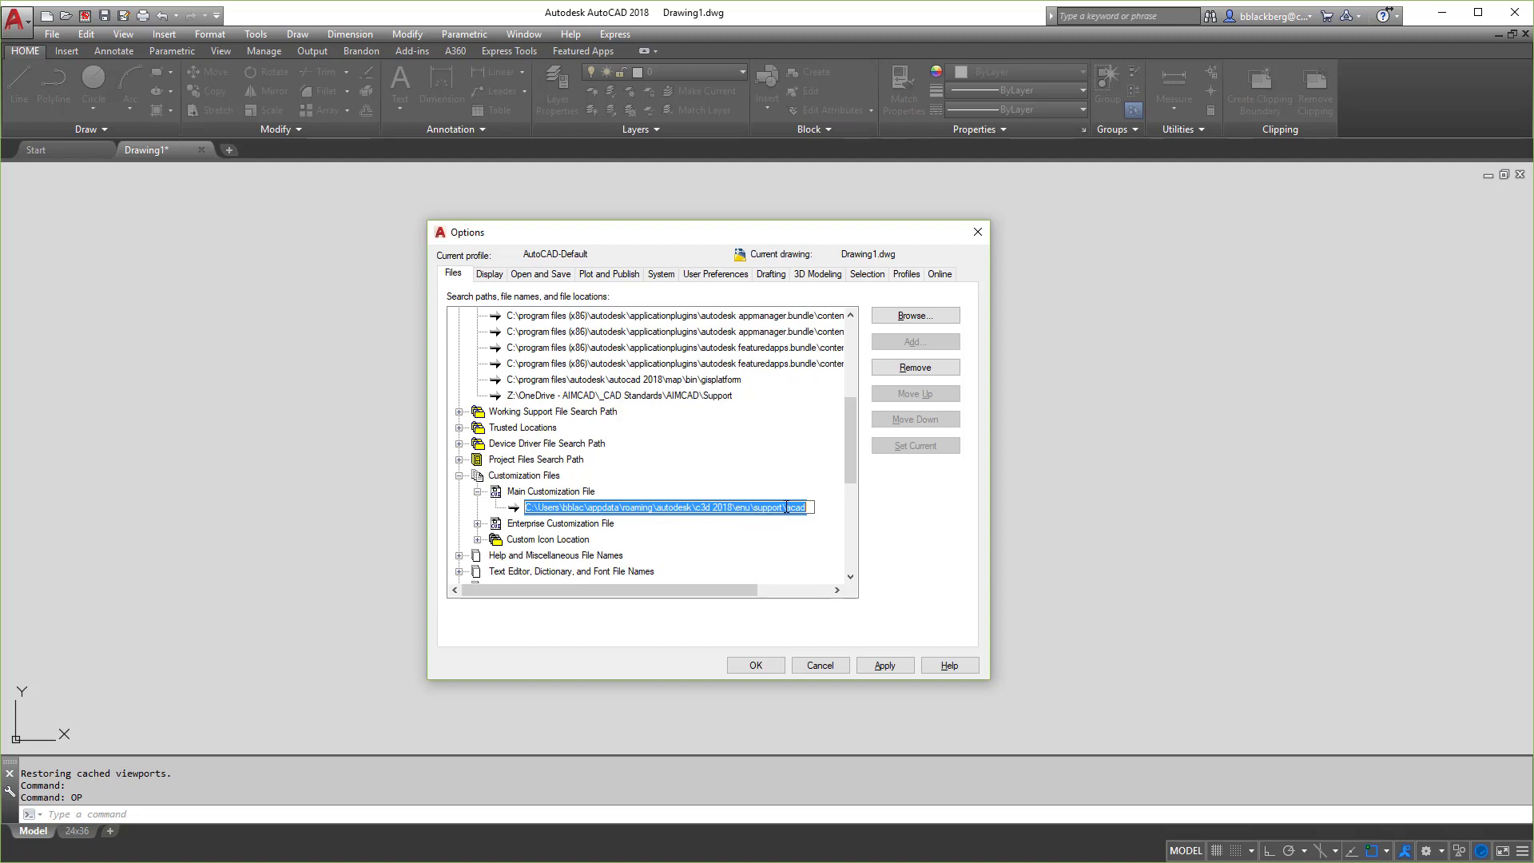
{"action": "left_click", "coordinate": [786, 508]}
{"action": "left_click_drag", "start_coordinate": [786, 508], "coordinate": [512, 515]}
{"action": "key", "text": "super+e"}
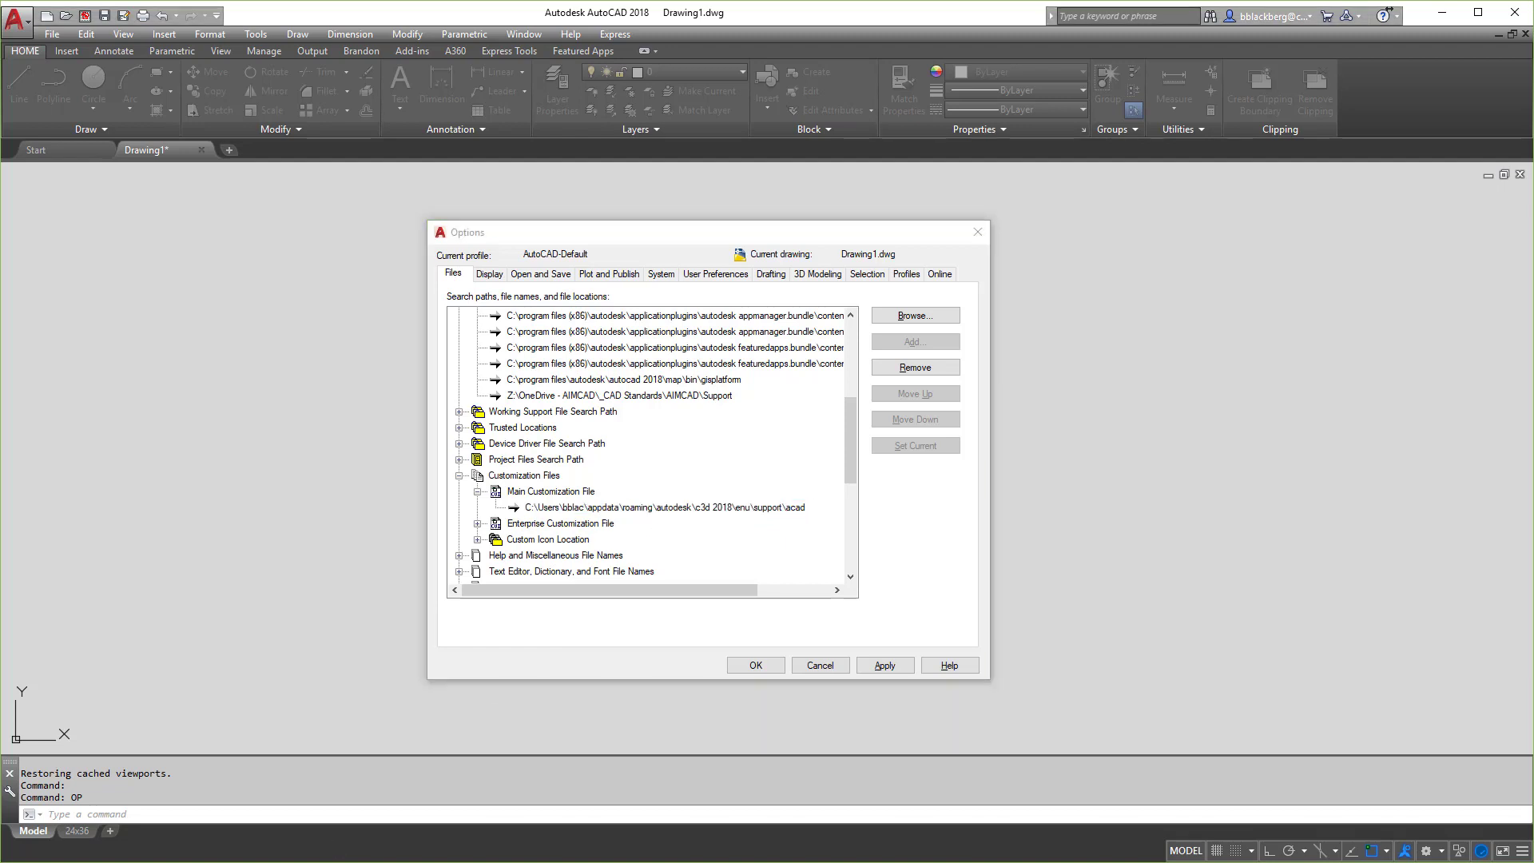
{"action": "key", "text": "super+r"}
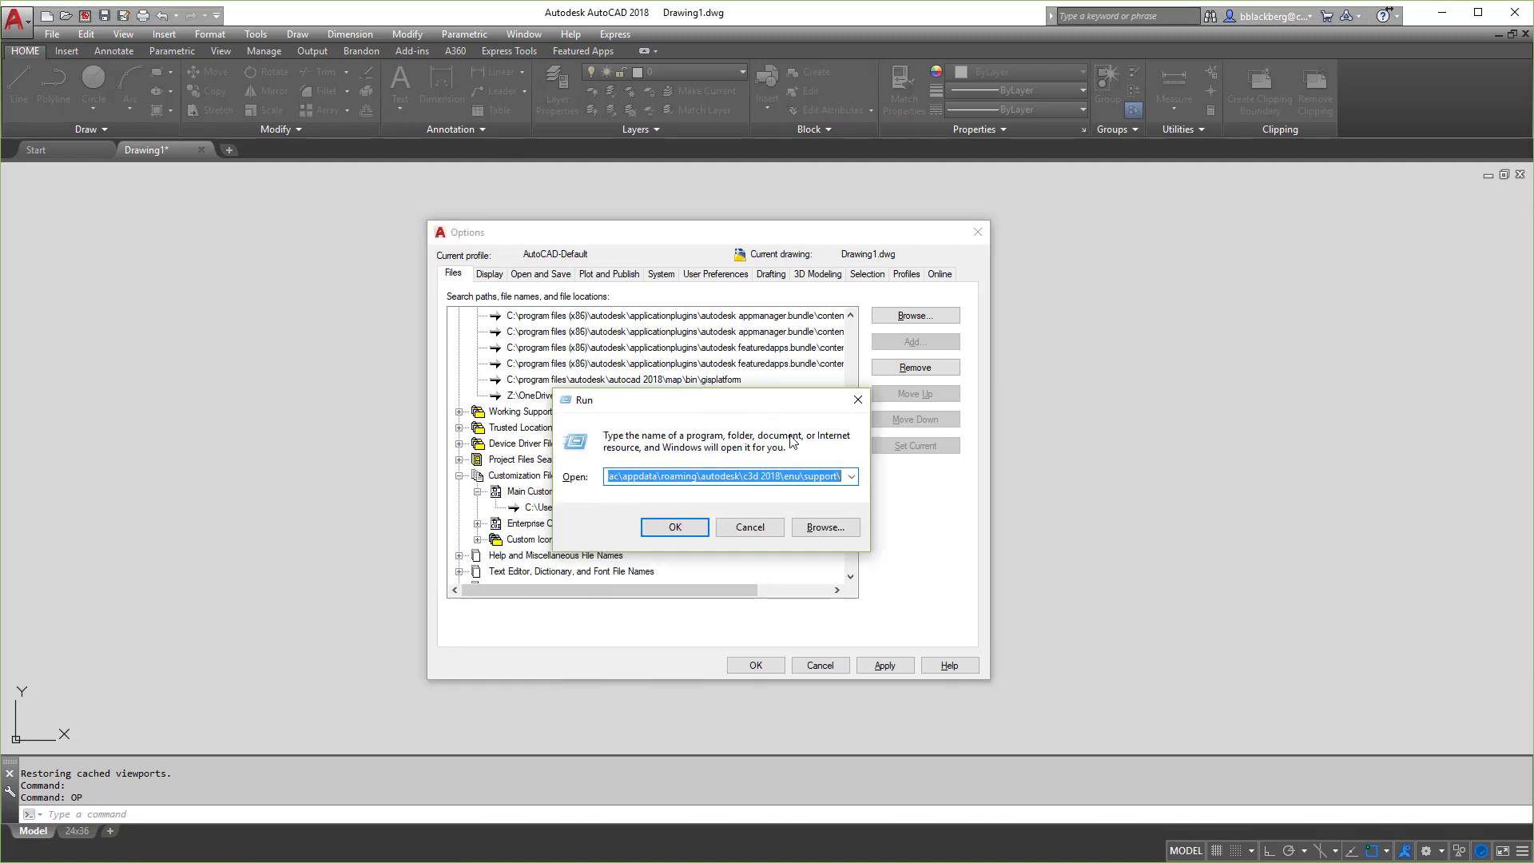
{"action": "left_click", "coordinate": [852, 476]}
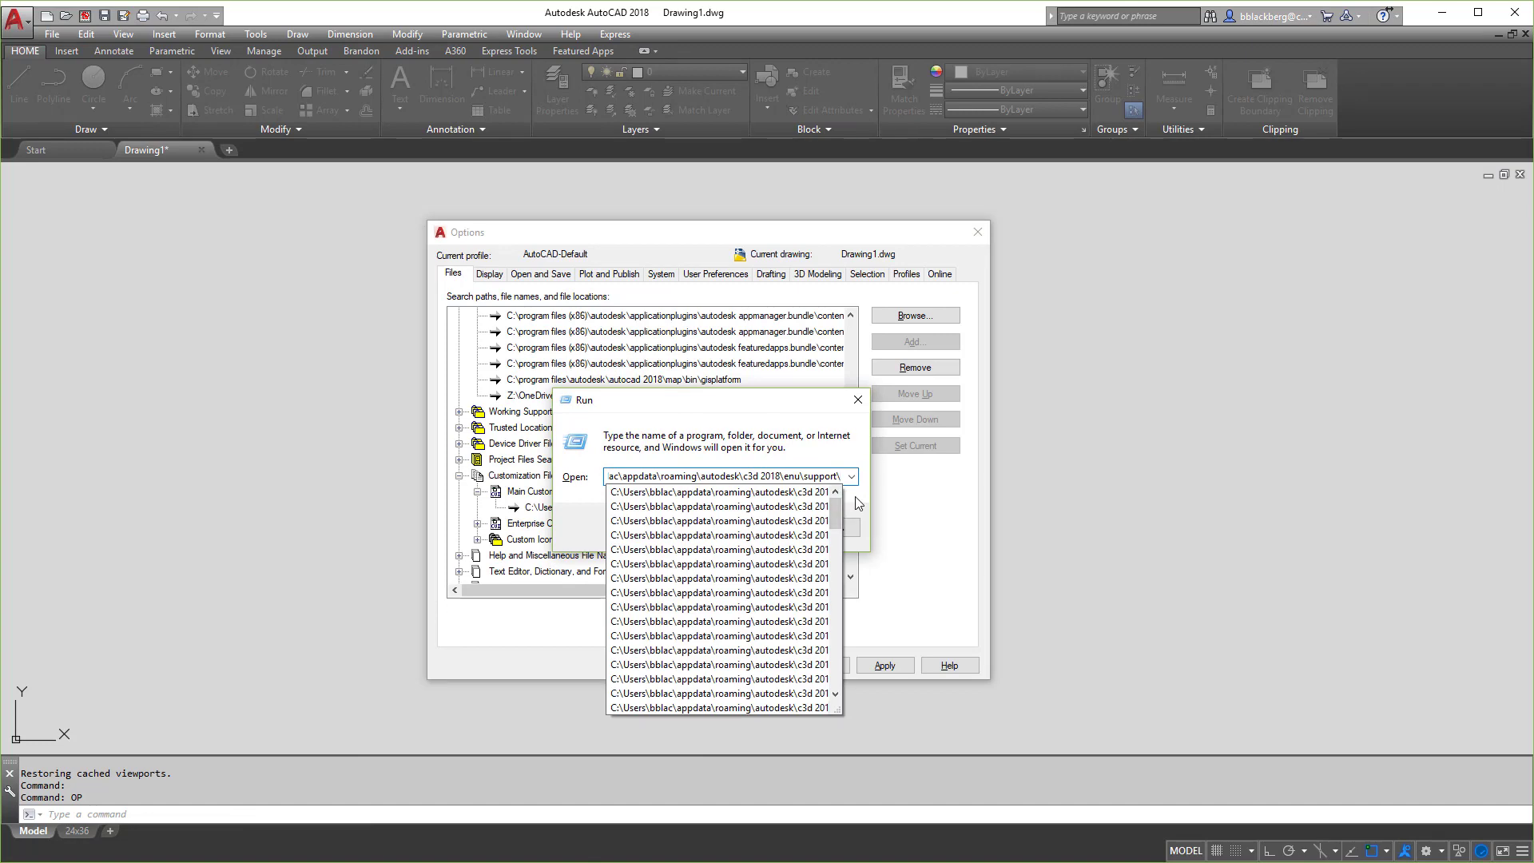
{"action": "key", "text": "Return"}
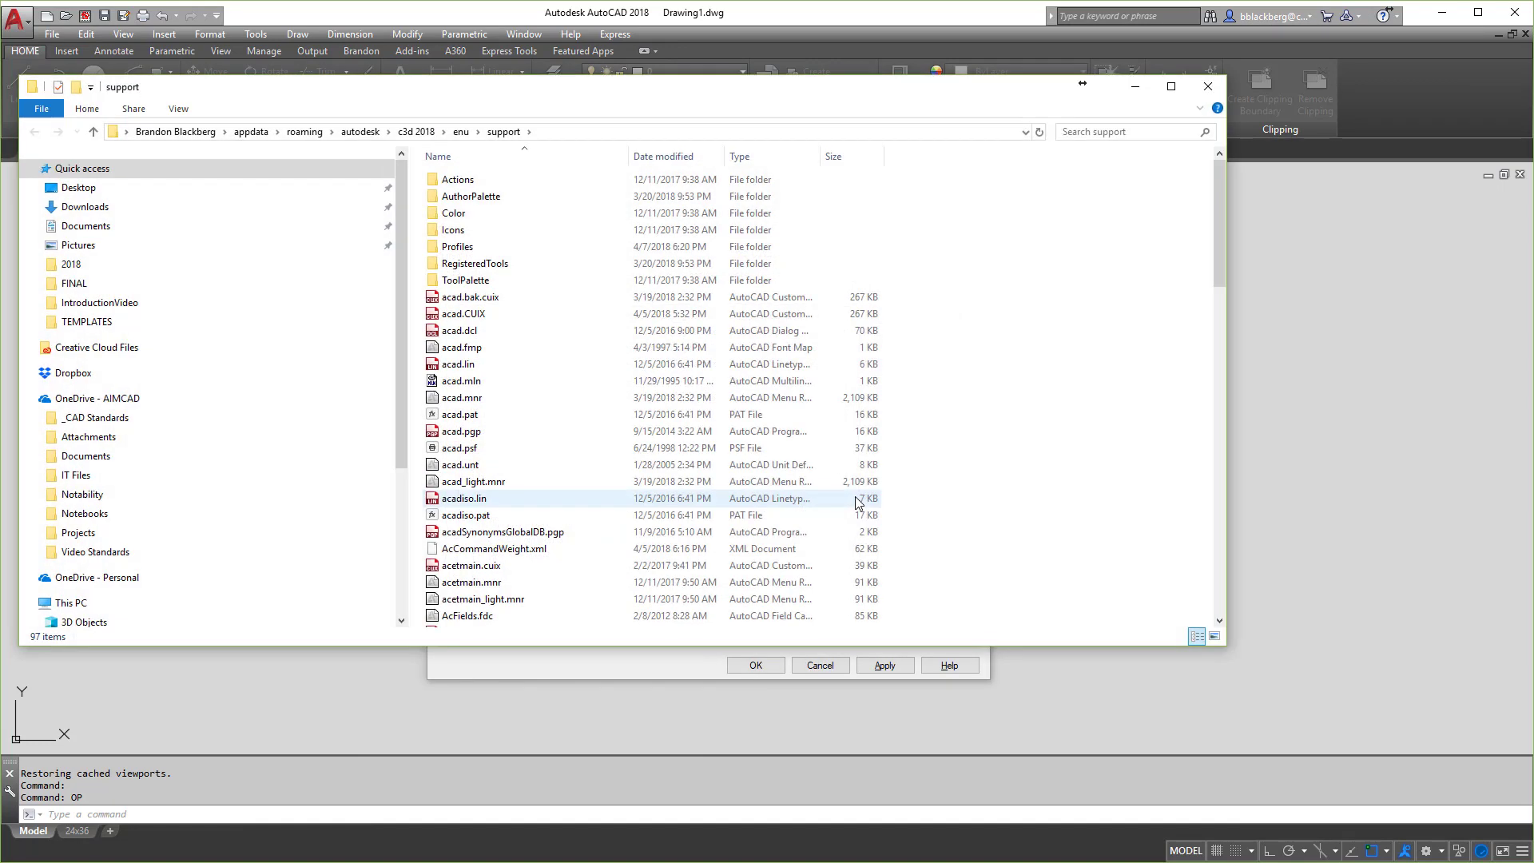
Copy the acad.bak.cuix, acad.CUIX and acad.dcl files from the local support folder.
{"action": "left_click", "coordinate": [483, 300]}
{"action": "left_click", "coordinate": [481, 334], "text": "shift"}
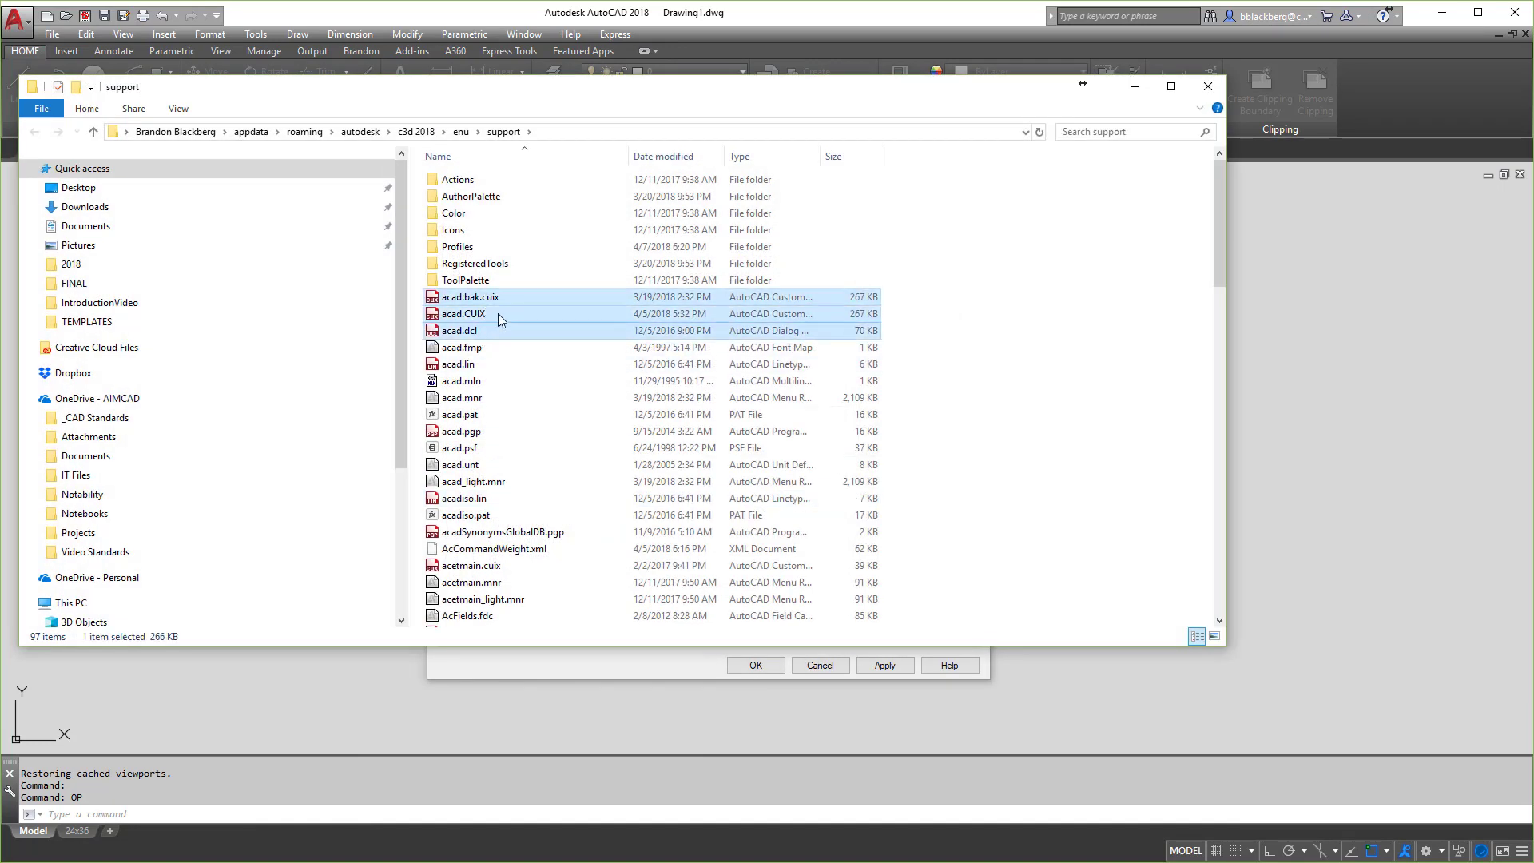
{"action": "right_click", "coordinate": [494, 314]}
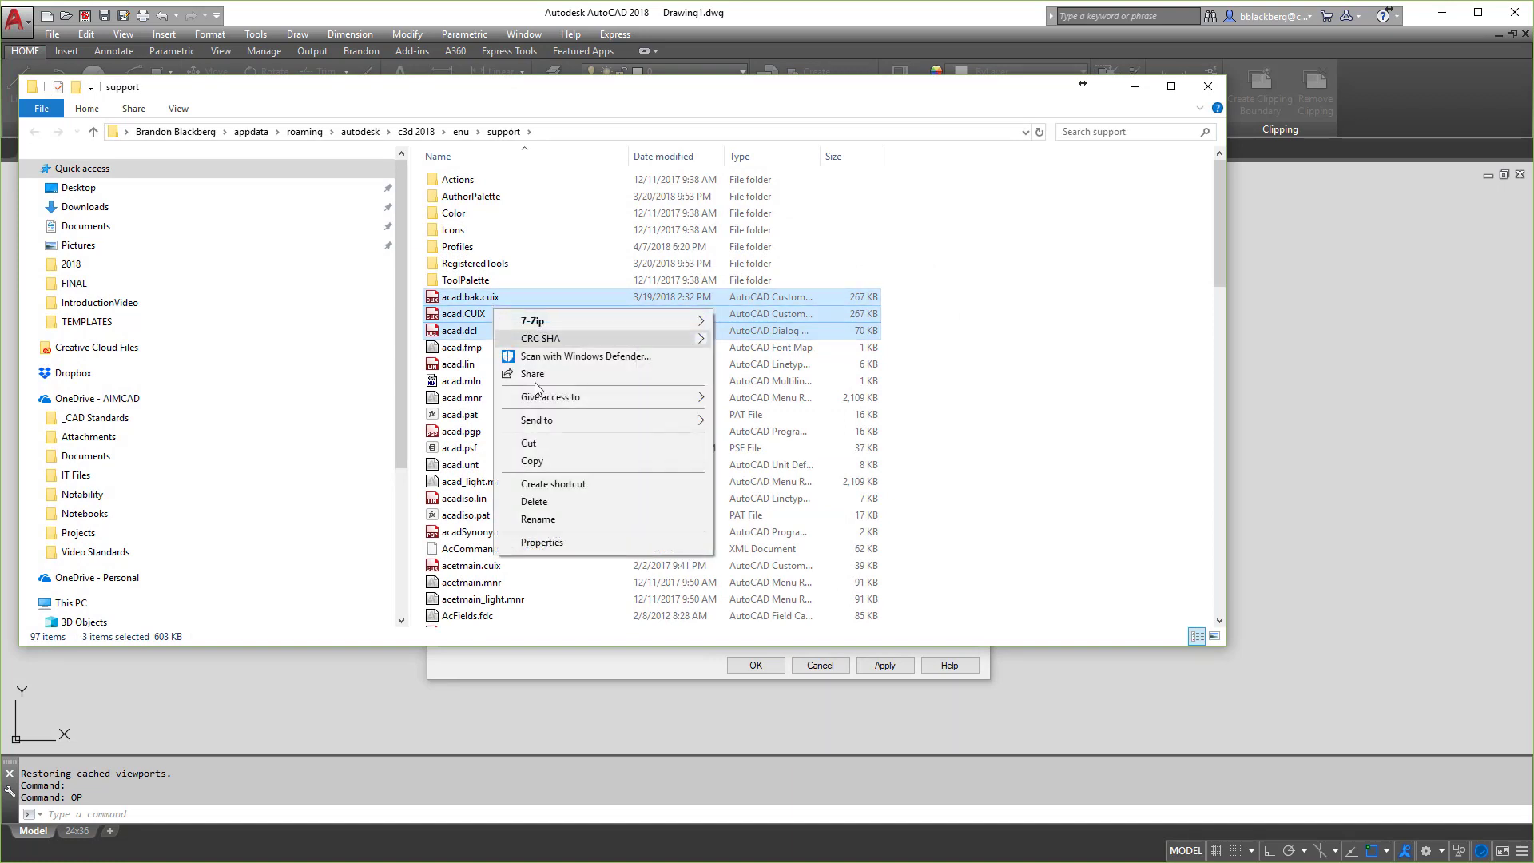
{"action": "left_click", "coordinate": [527, 559]}
{"action": "left_click", "coordinate": [919, 449]}
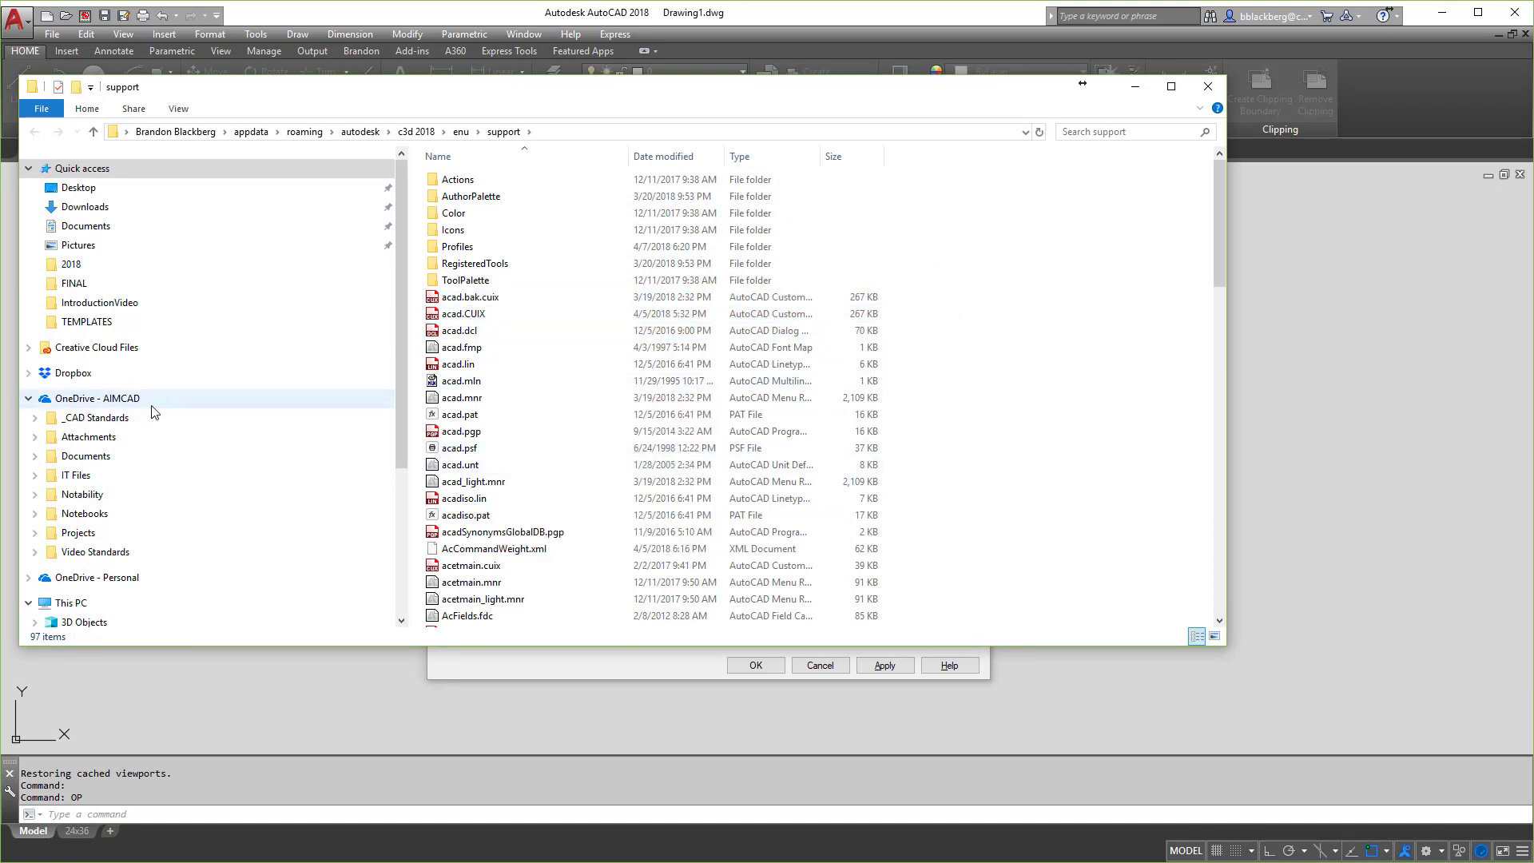
Paste the copied files into OneDrive - AIMCAD\_CAD Standards\AIMCAD\CUI, replacing the same-named files, and close File Explorer.
{"action": "left_click", "coordinate": [100, 418]}
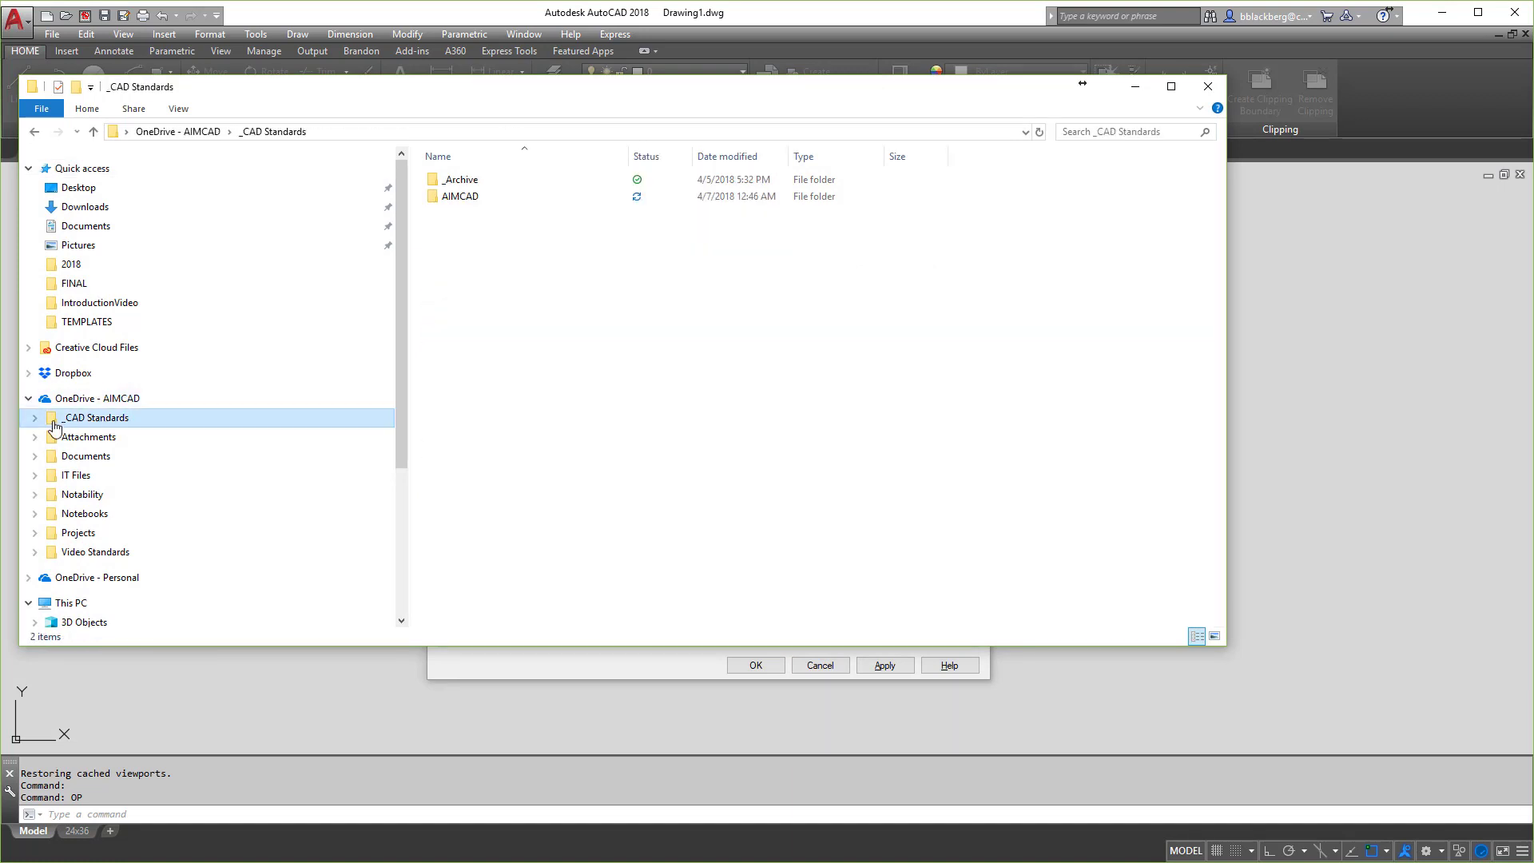
{"action": "double_click", "coordinate": [452, 198]}
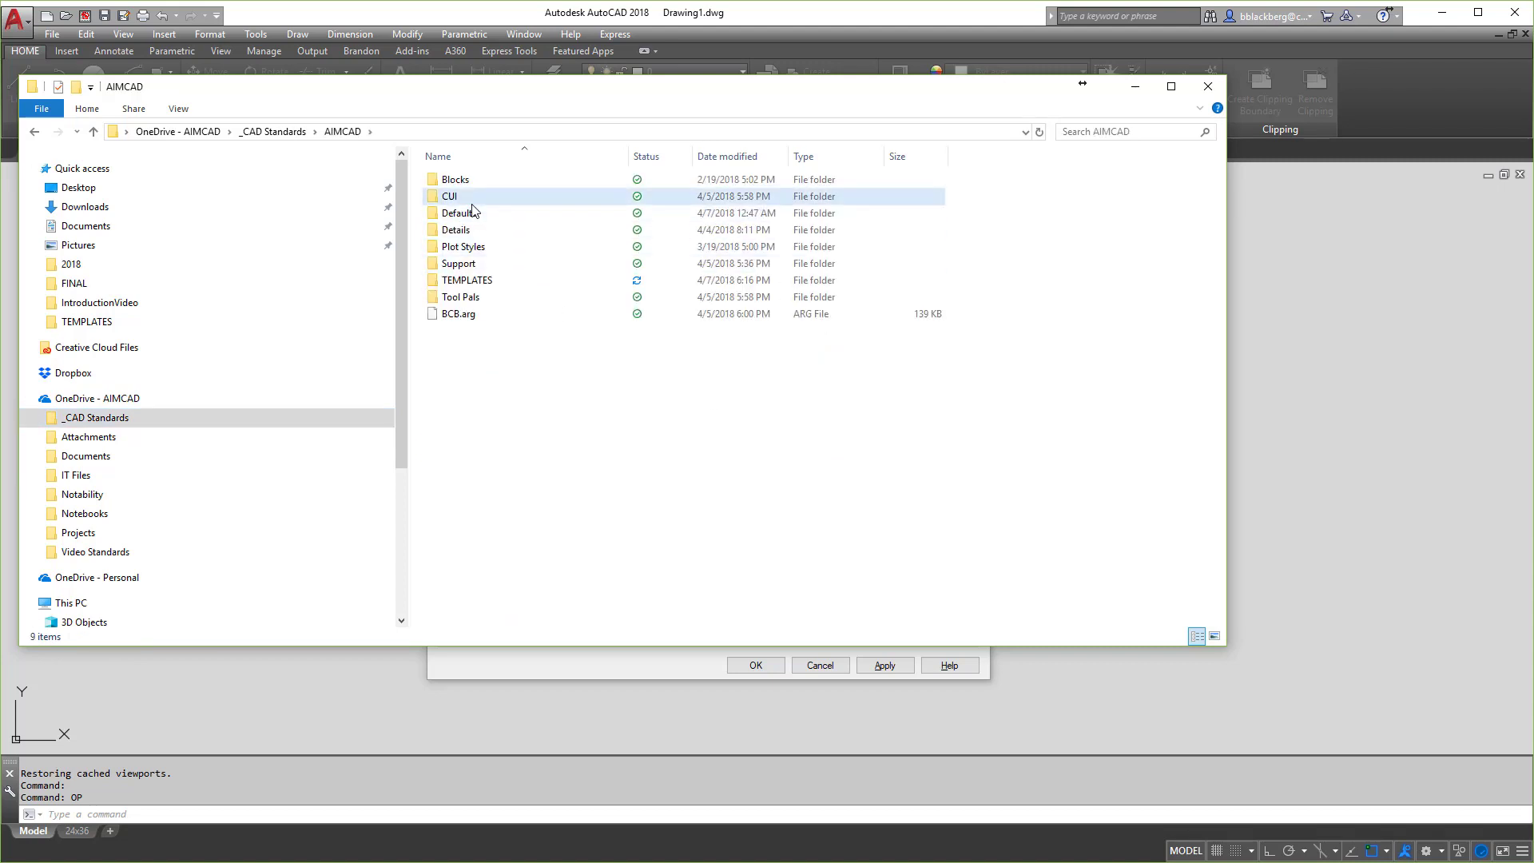
{"action": "double_click", "coordinate": [450, 196]}
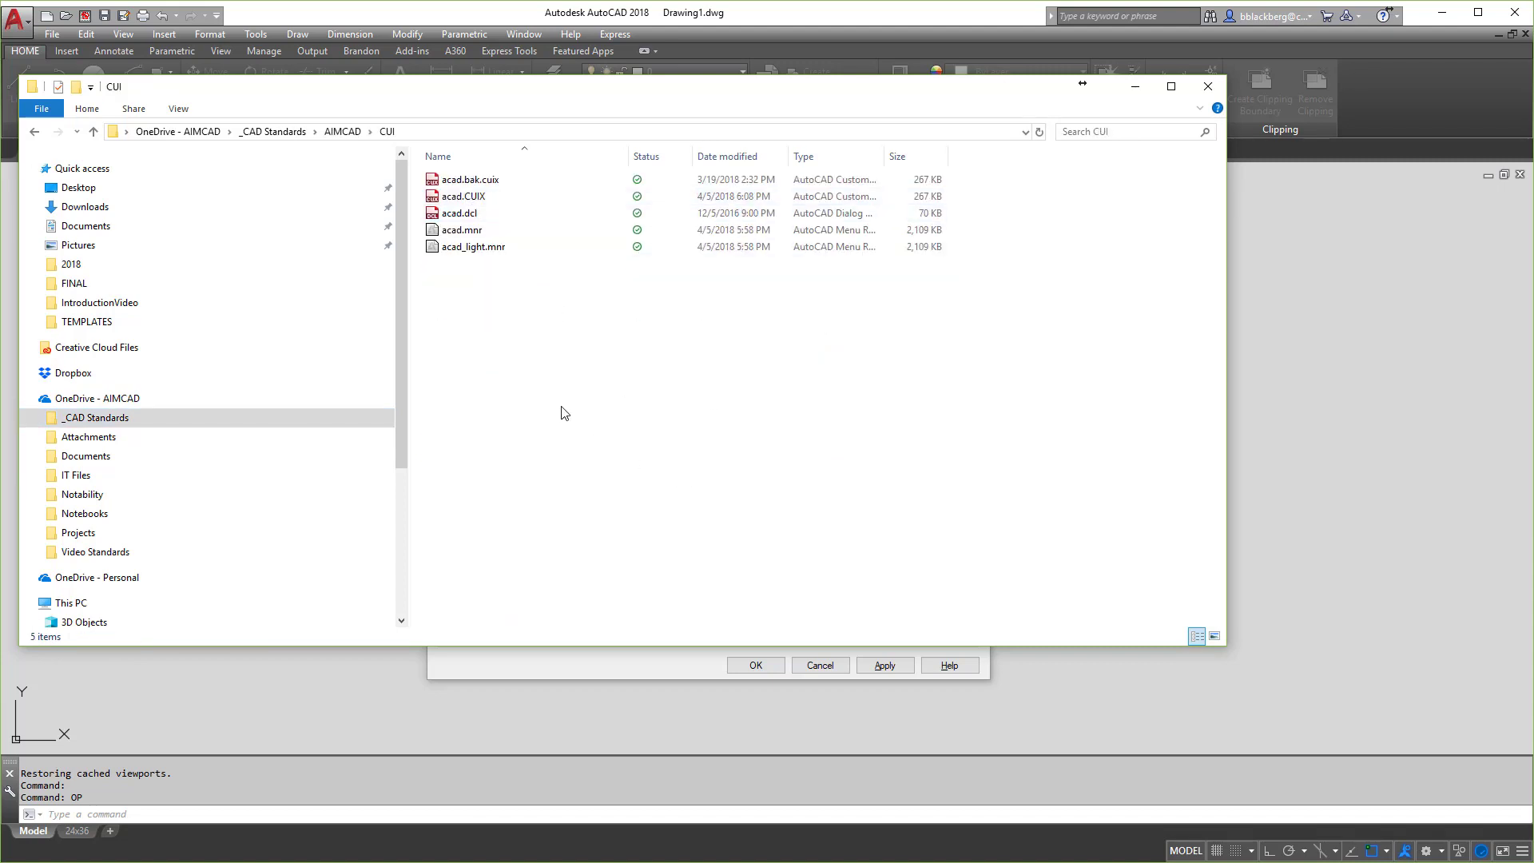
{"action": "key", "text": "ctrl+v"}
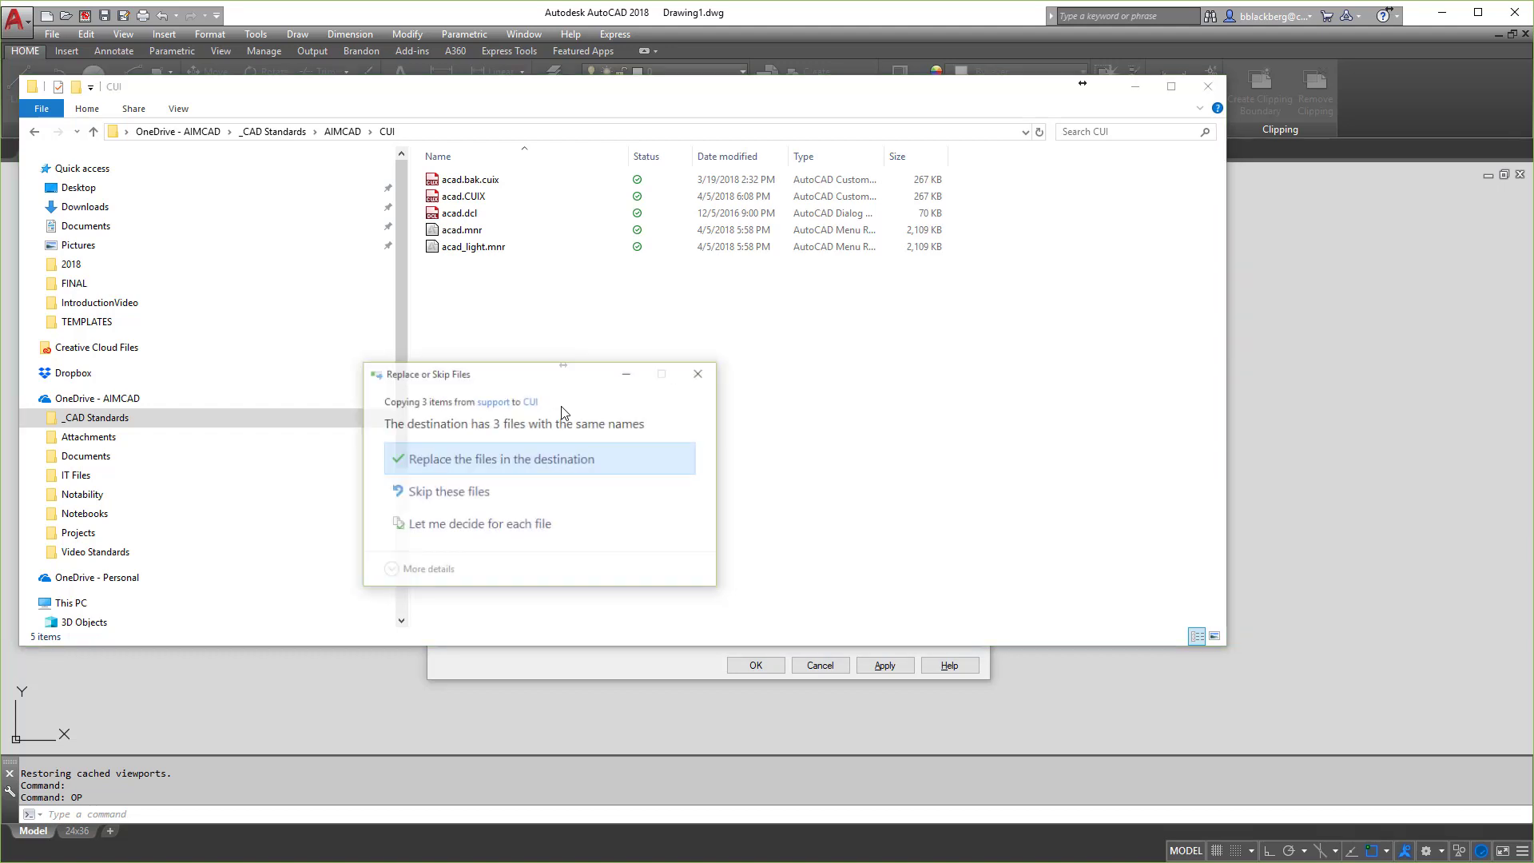
{"action": "left_click", "coordinate": [466, 459]}
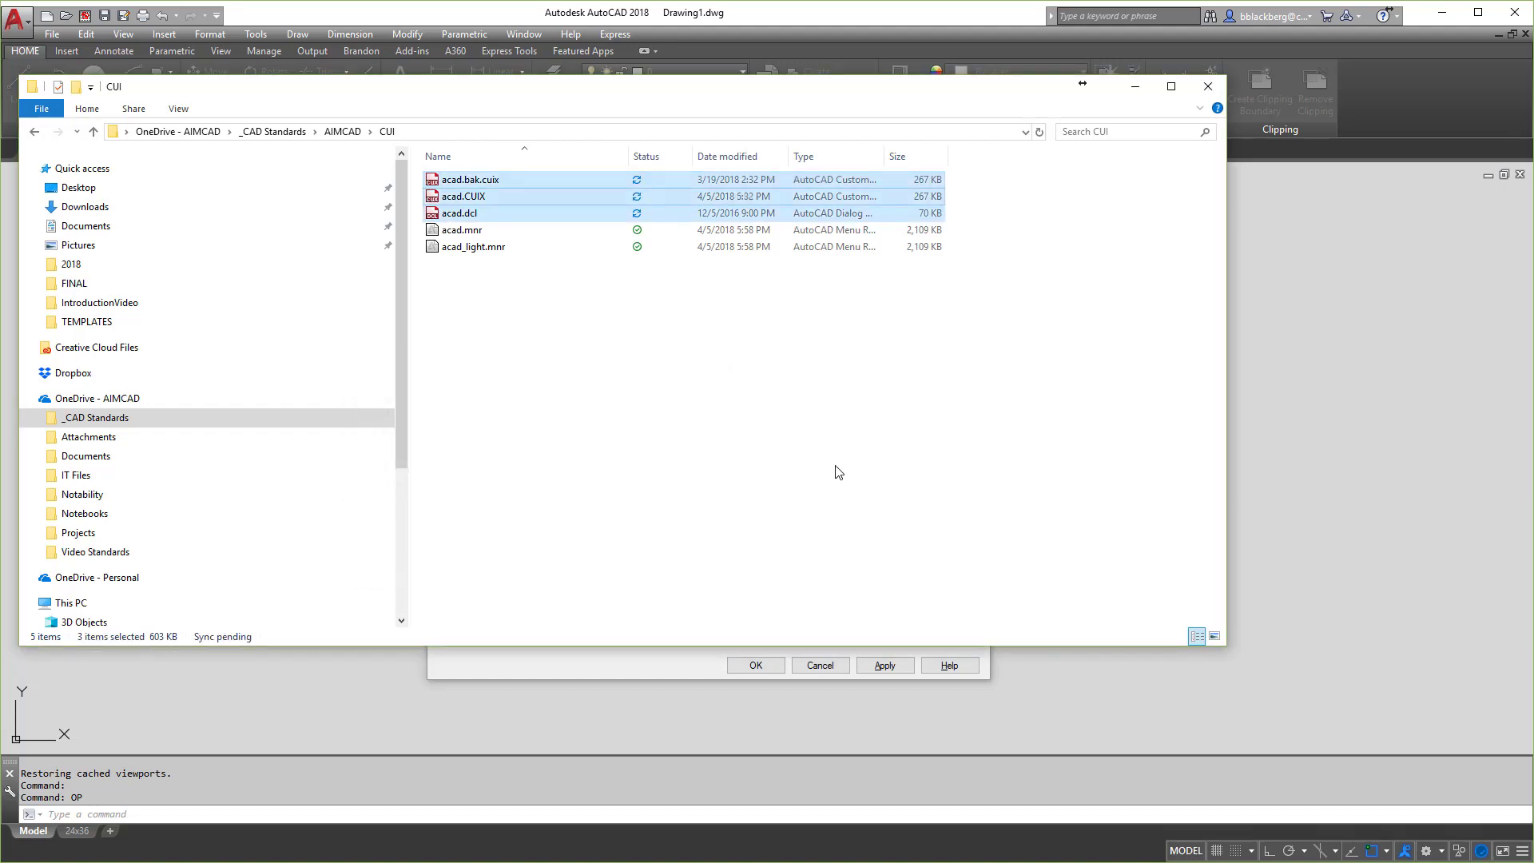
{"action": "left_click", "coordinate": [837, 476]}
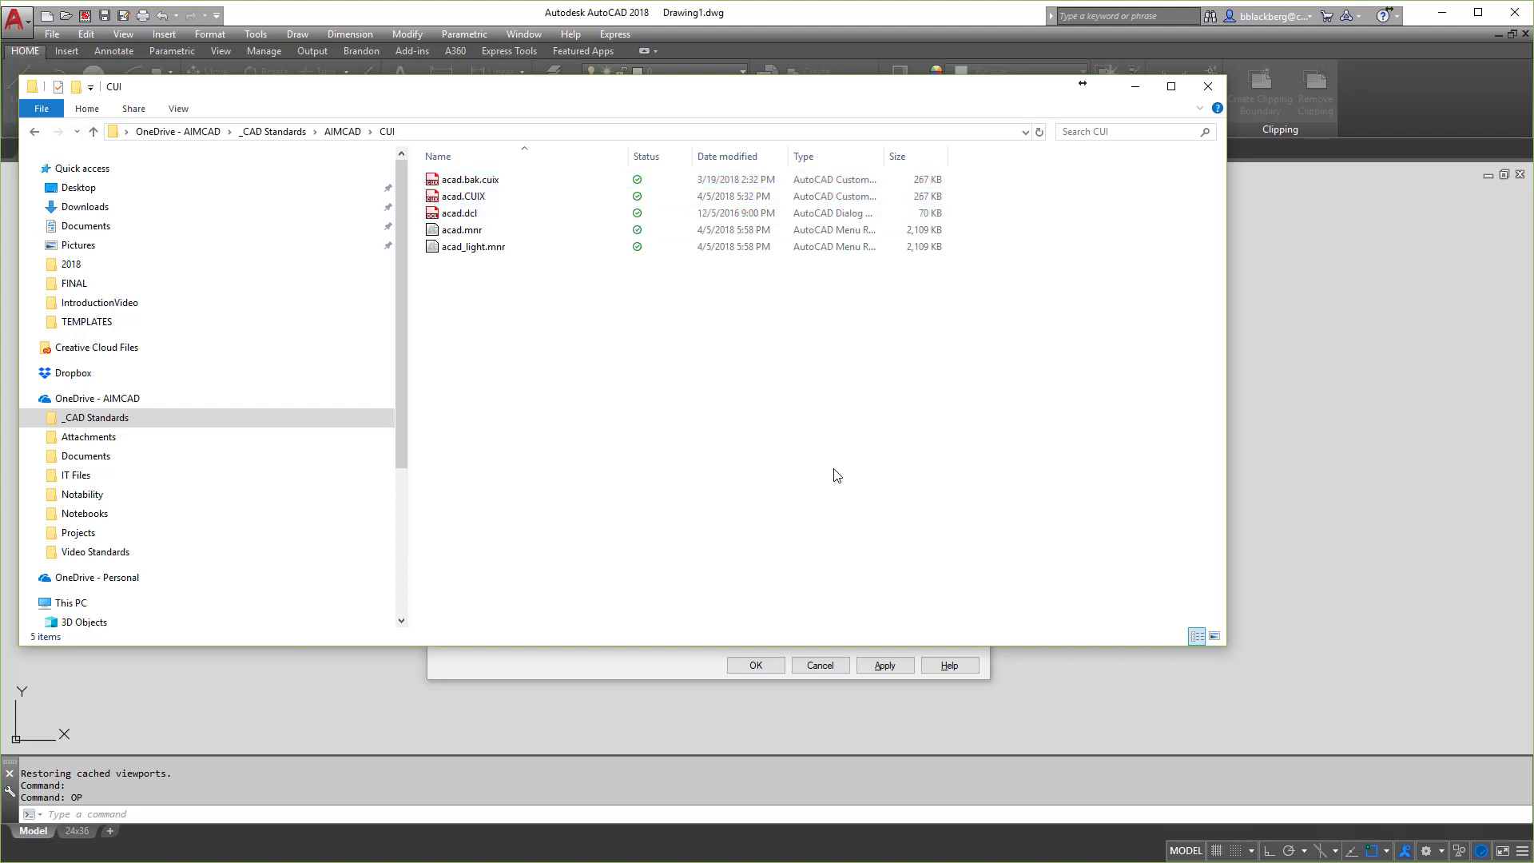
{"action": "left_click", "coordinate": [1209, 85]}
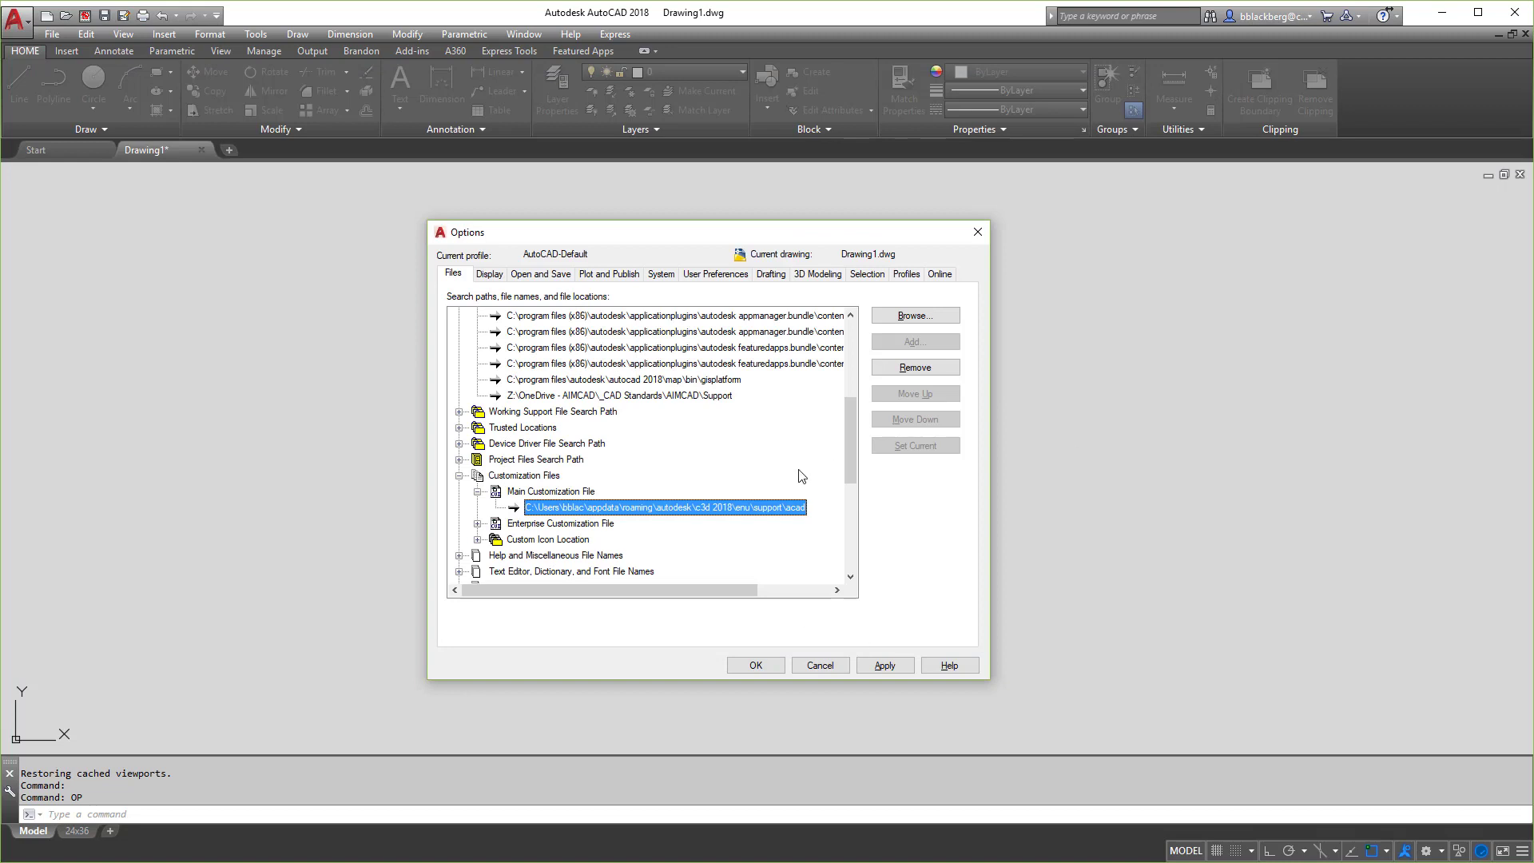
Set the Main Customization File to acad.CUIX in OneDrive - AIMCAD\_CAD Standards\AIMCAD\CUI.
{"action": "left_click", "coordinate": [549, 493]}
{"action": "left_click", "coordinate": [577, 508]}
{"action": "left_click", "coordinate": [915, 315]}
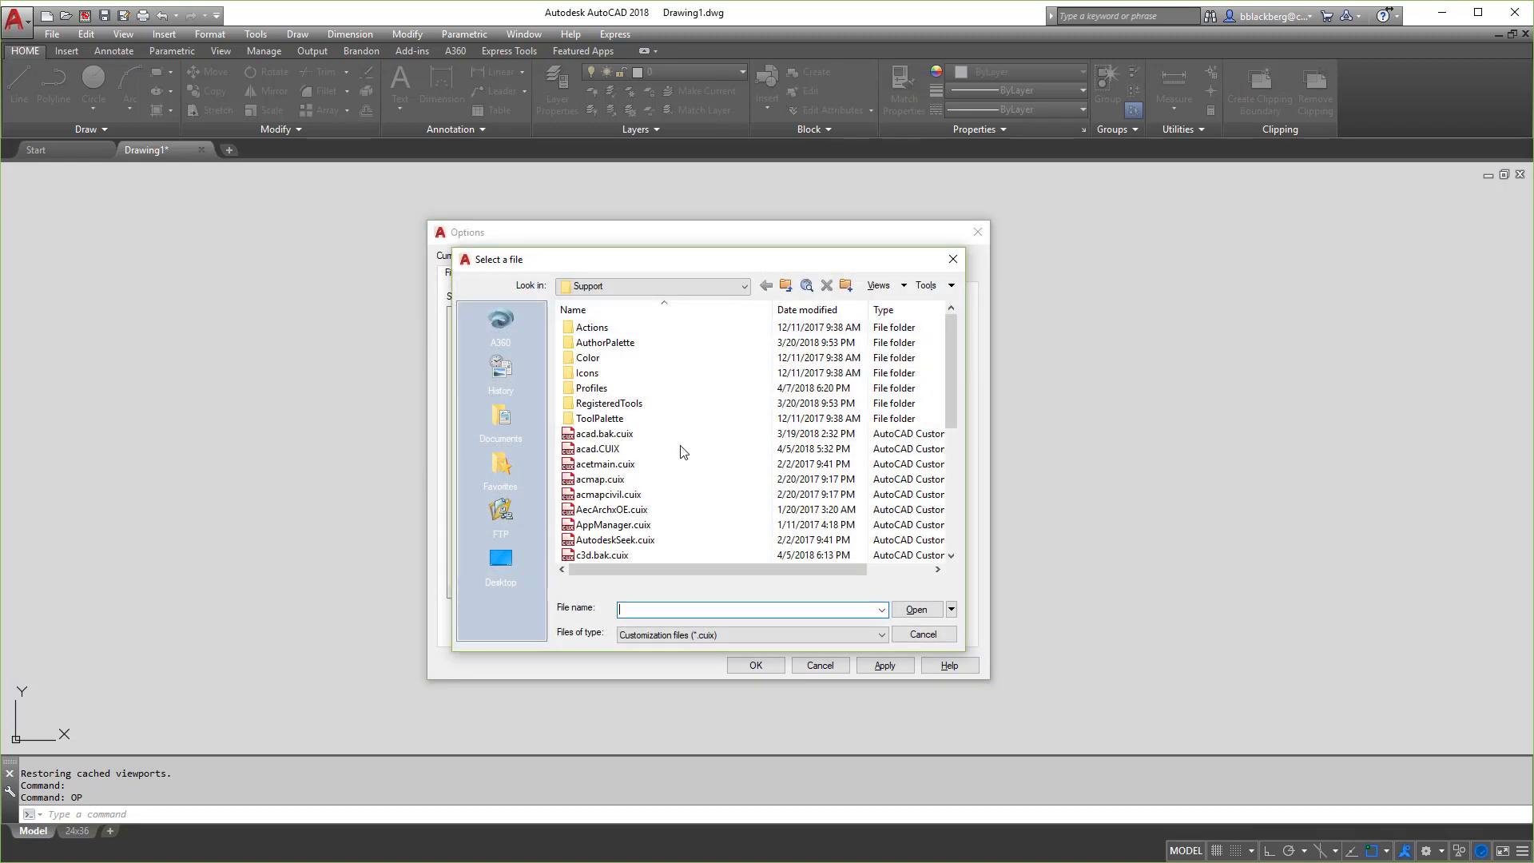
{"action": "left_click", "coordinate": [615, 286]}
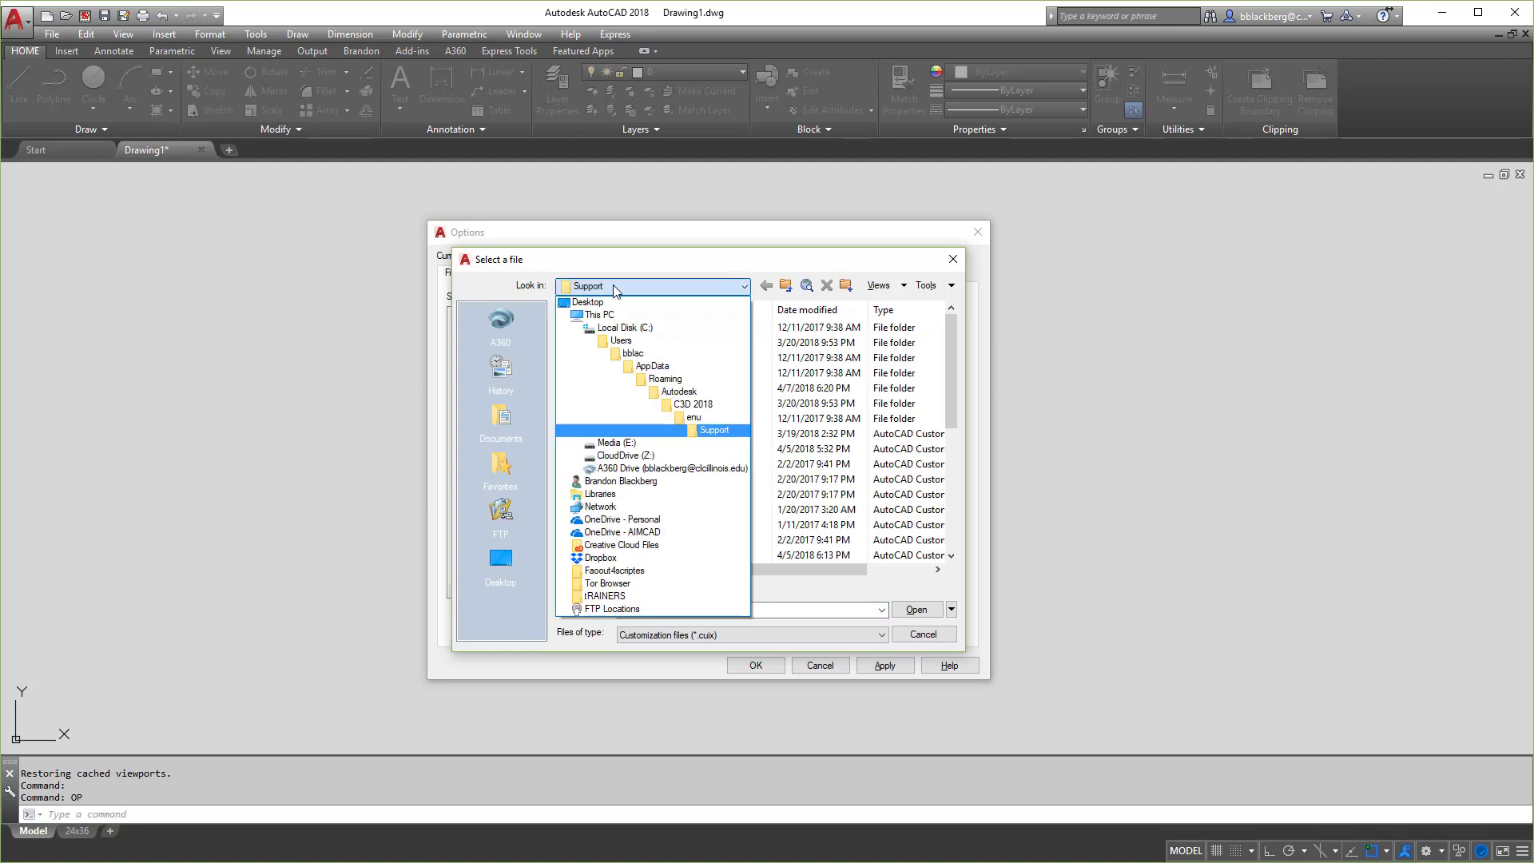
{"action": "left_click", "coordinate": [622, 532]}
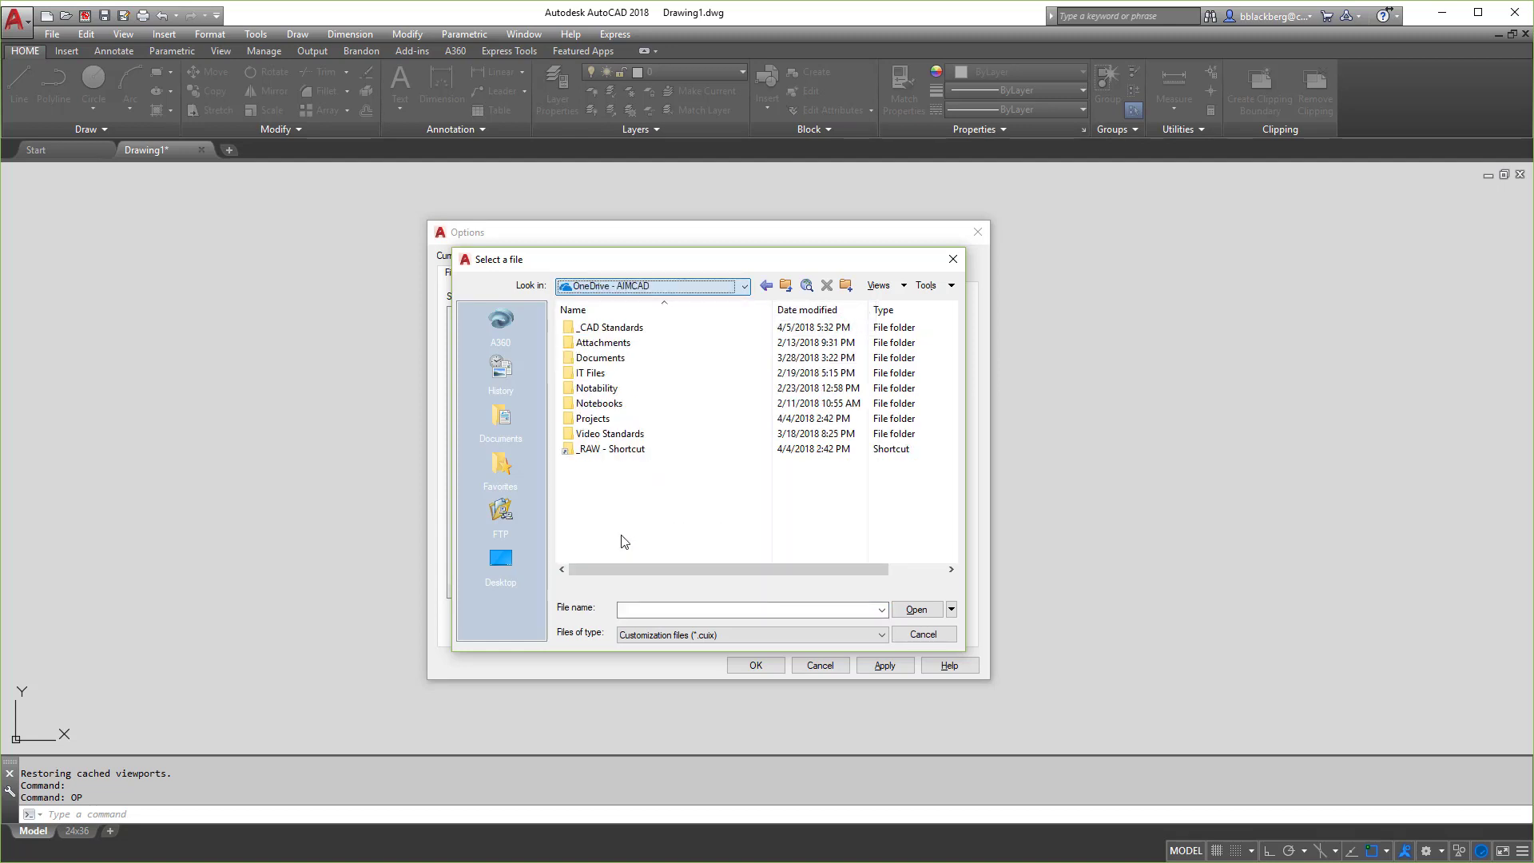
{"action": "double_click", "coordinate": [624, 329]}
{"action": "double_click", "coordinate": [609, 343]}
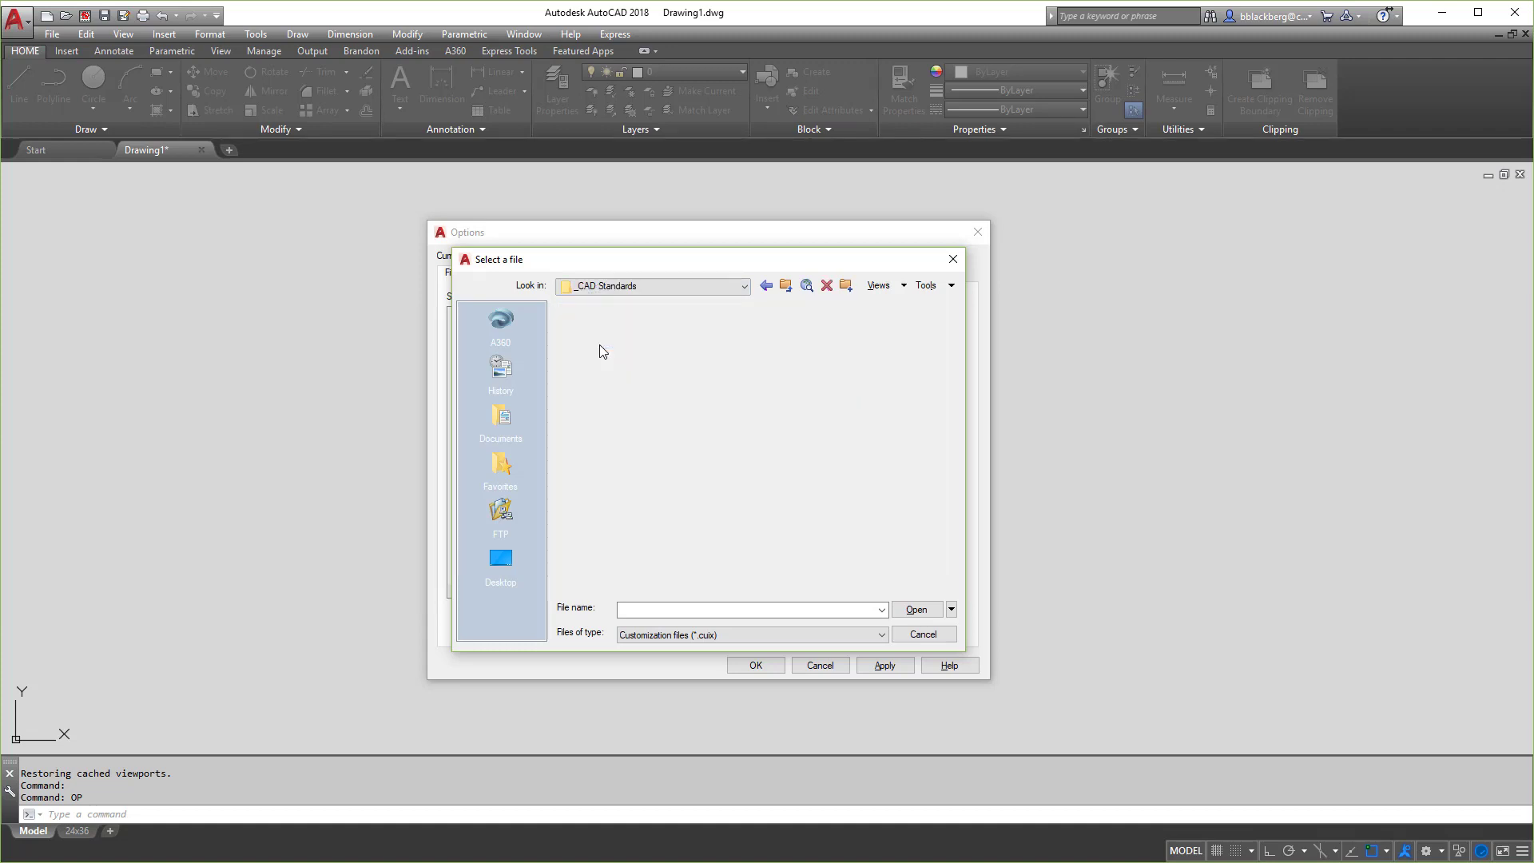
{"action": "double_click", "coordinate": [584, 343]}
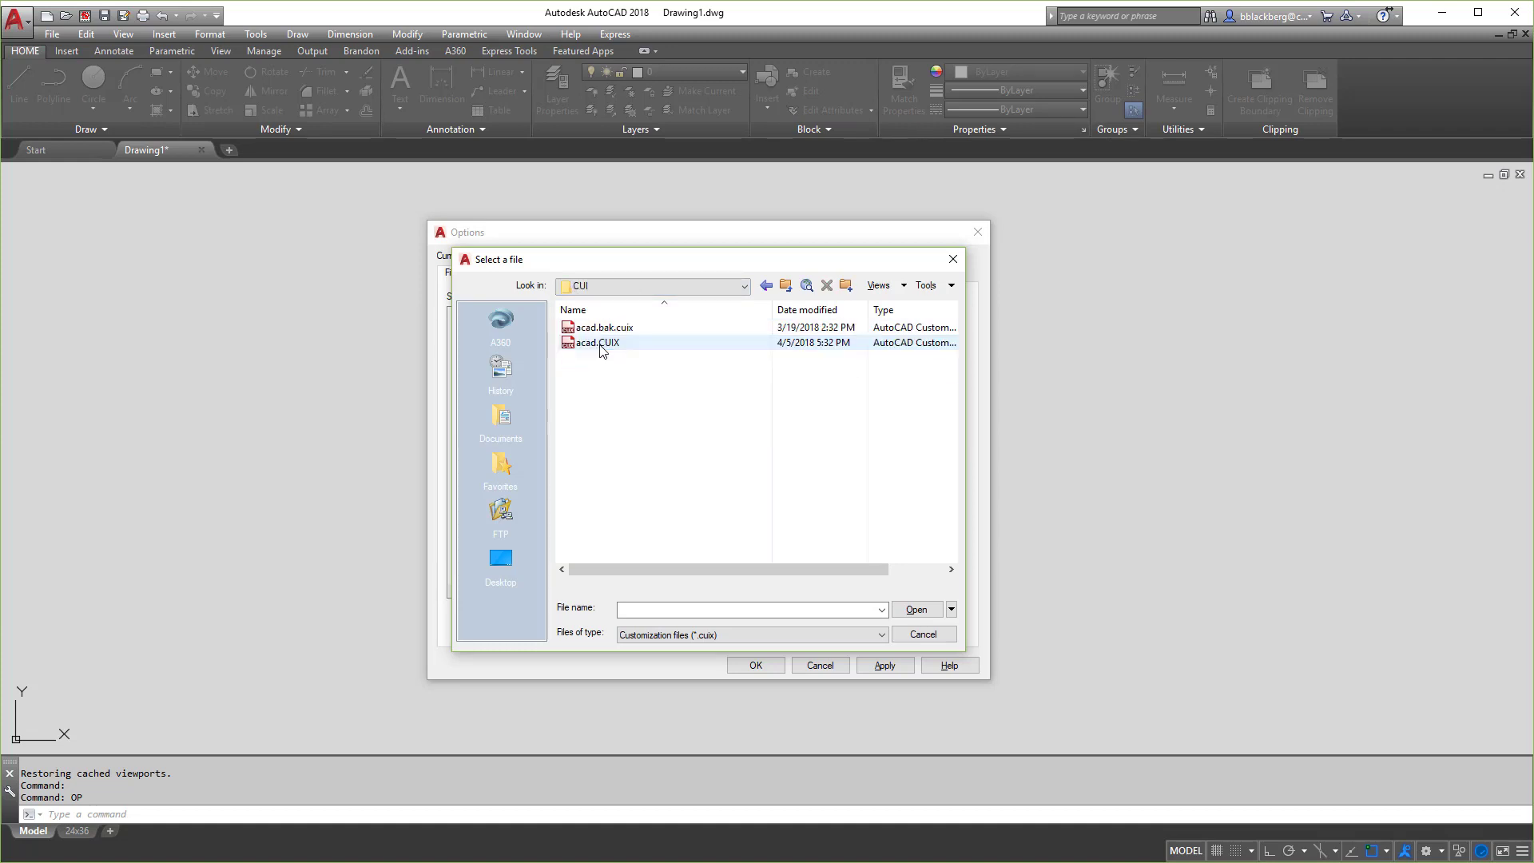
{"action": "left_click", "coordinate": [590, 350]}
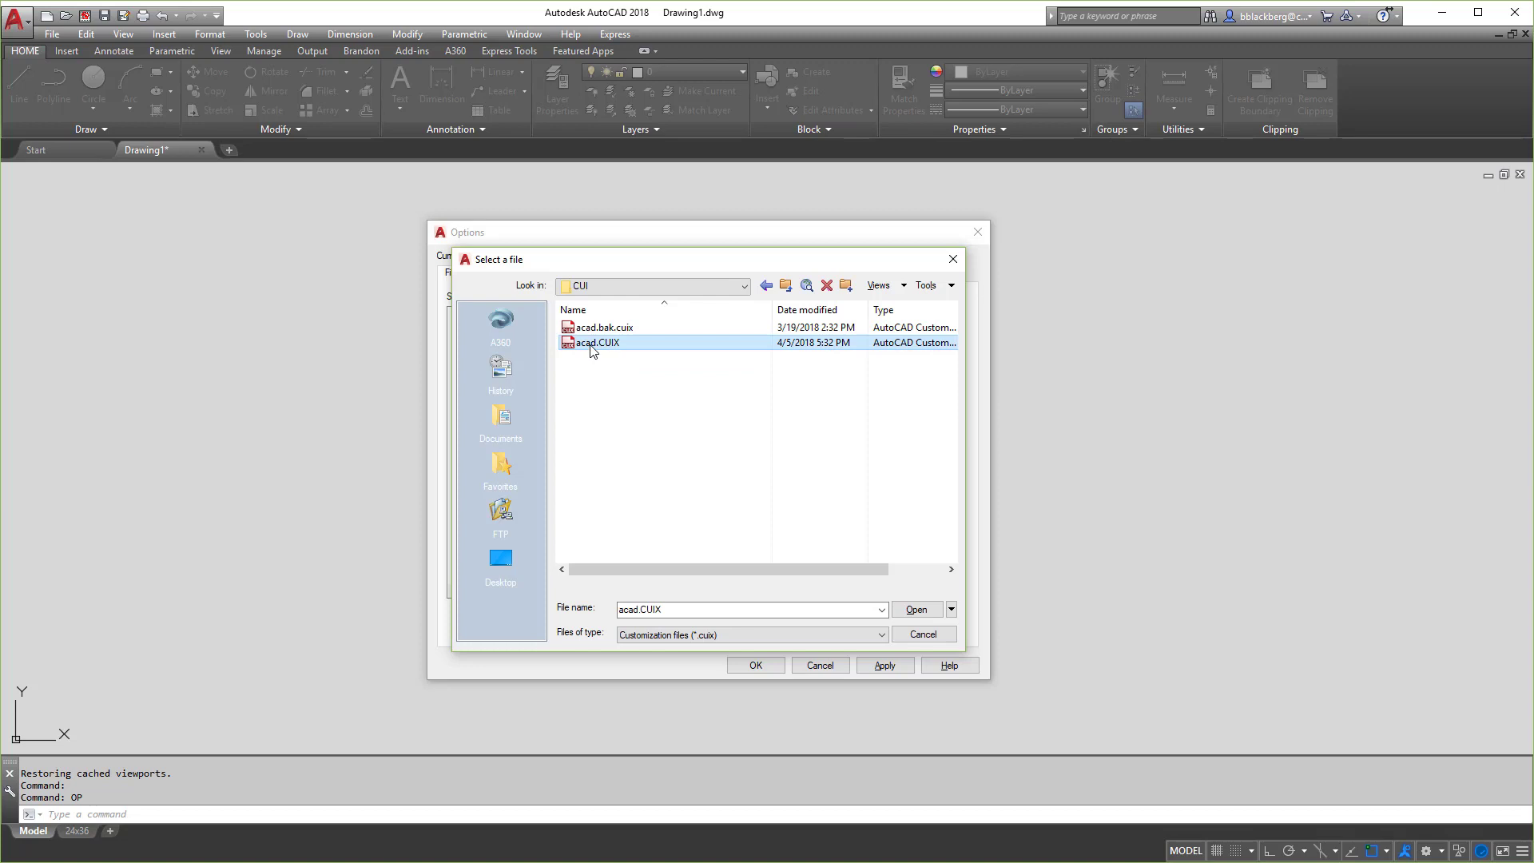
{"action": "left_click", "coordinate": [917, 609]}
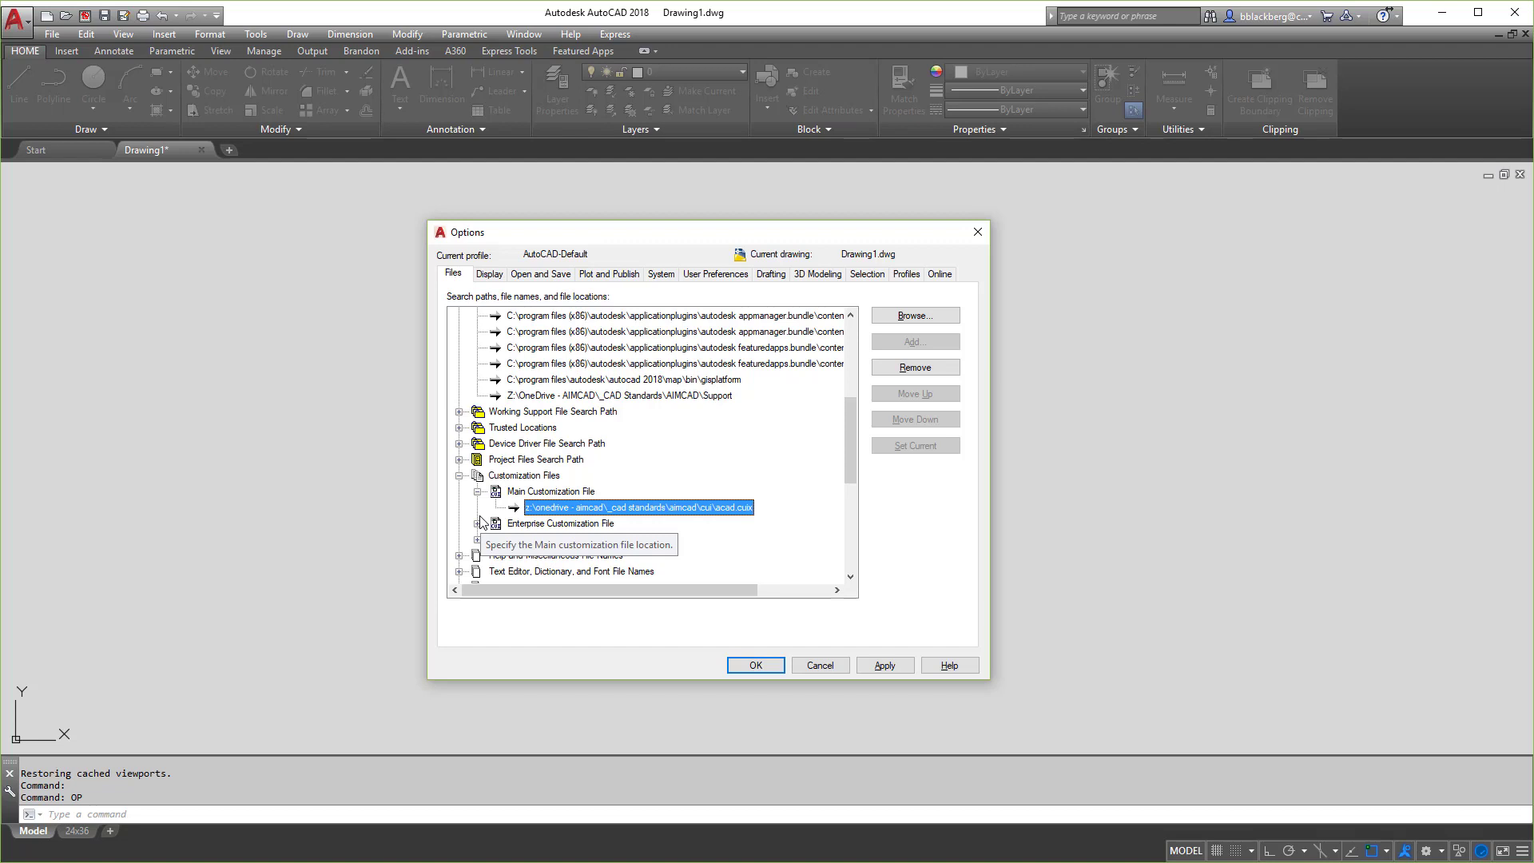
Collapse Customization Files and expand Printer Support File Path to show the printer configuration, printer description and plot style table paths.
{"action": "left_click", "coordinate": [459, 476]}
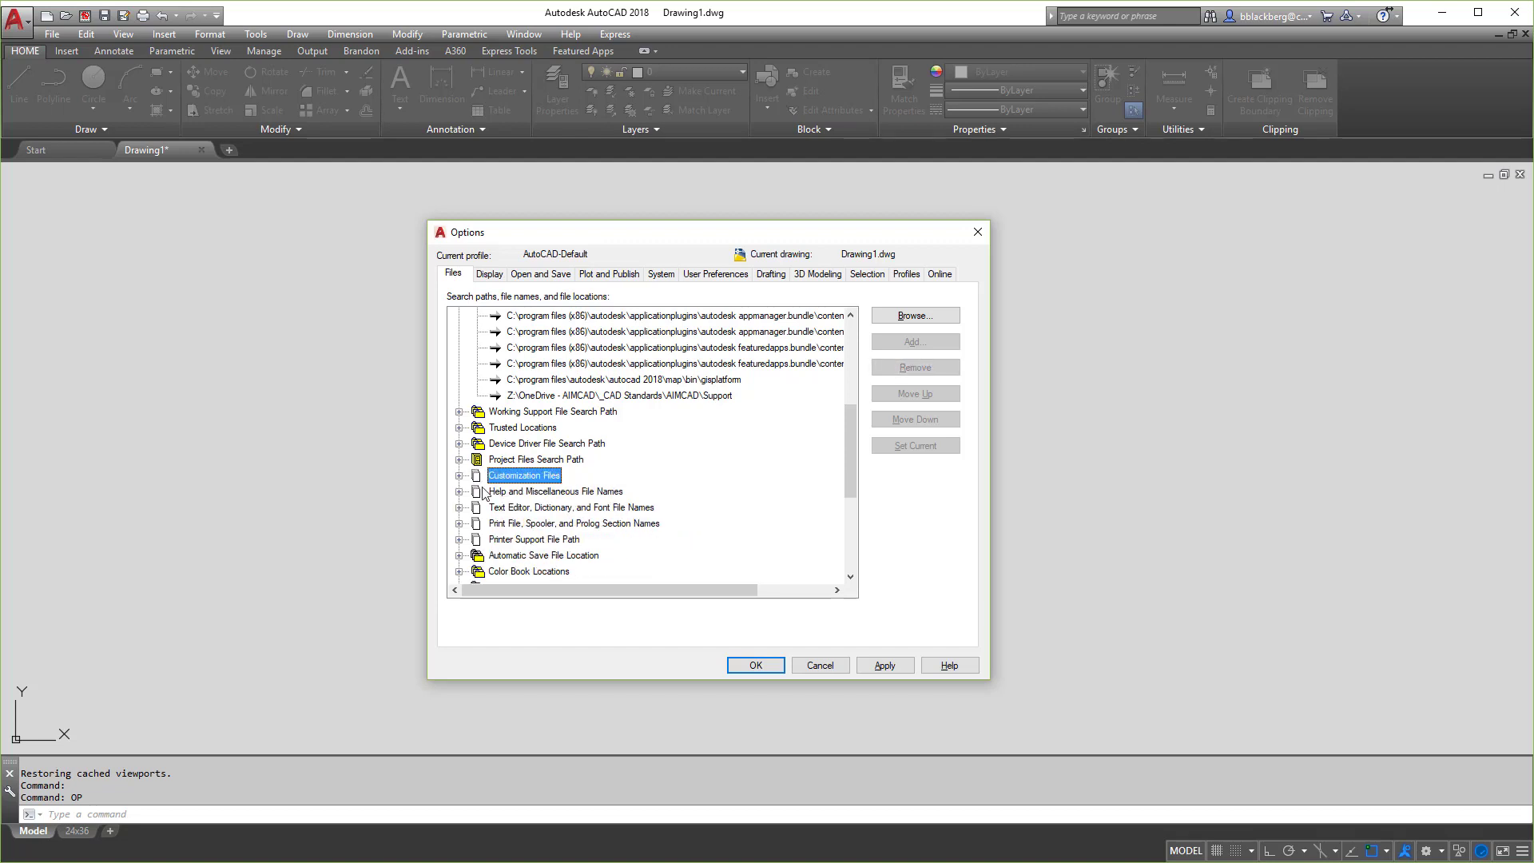
{"action": "left_click", "coordinate": [459, 540]}
{"action": "scroll", "coordinate": [521, 546], "scroll_direction": "down", "scroll_amount": 1}
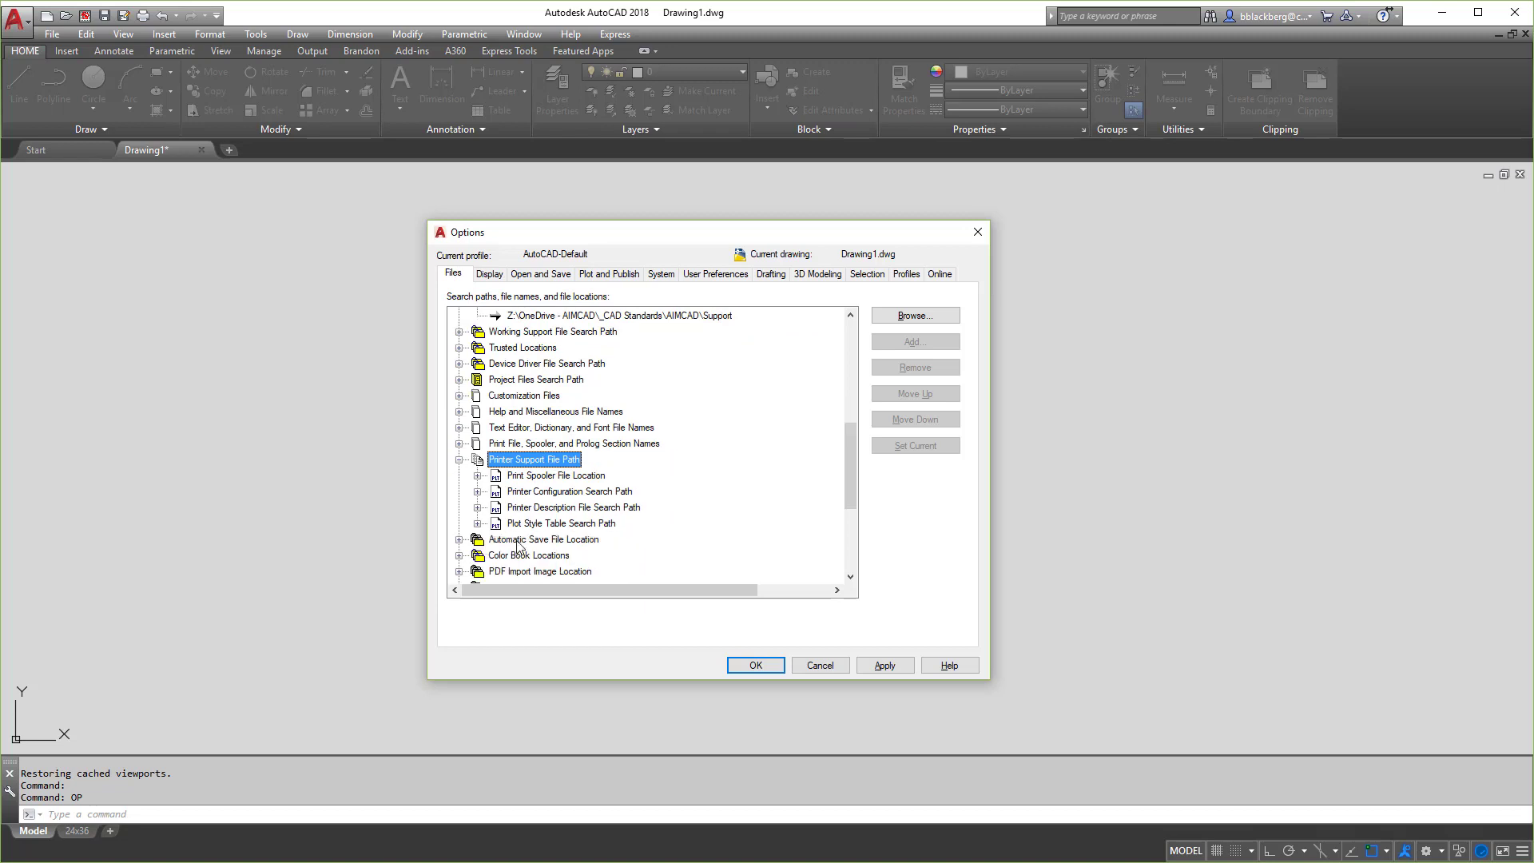
{"action": "left_click", "coordinate": [477, 475]}
{"action": "left_click", "coordinate": [478, 507]}
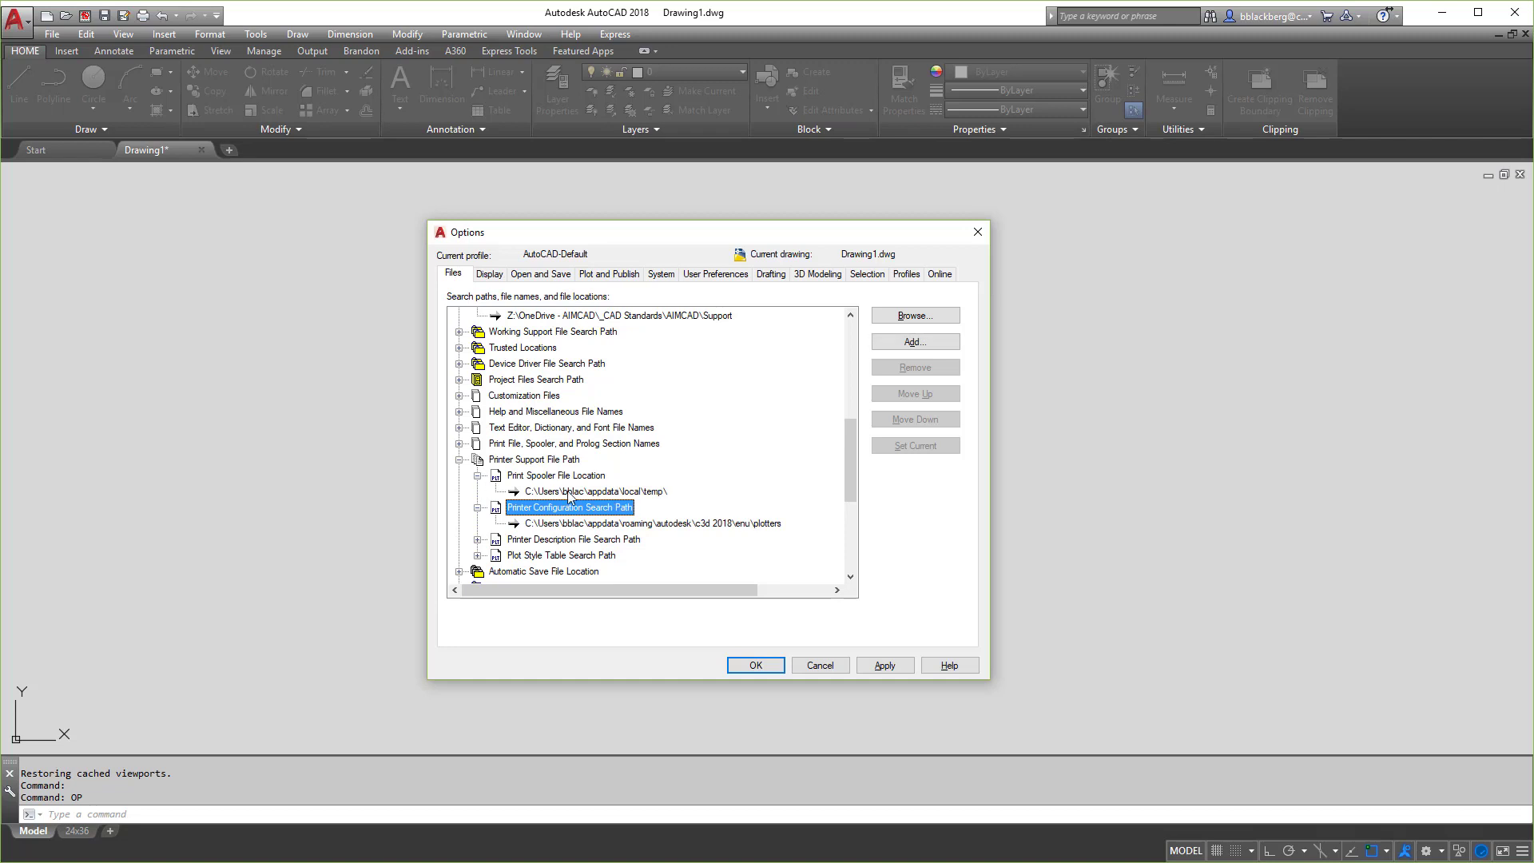
{"action": "left_click", "coordinate": [477, 475]}
{"action": "left_click", "coordinate": [477, 523]}
{"action": "left_click", "coordinate": [477, 555]}
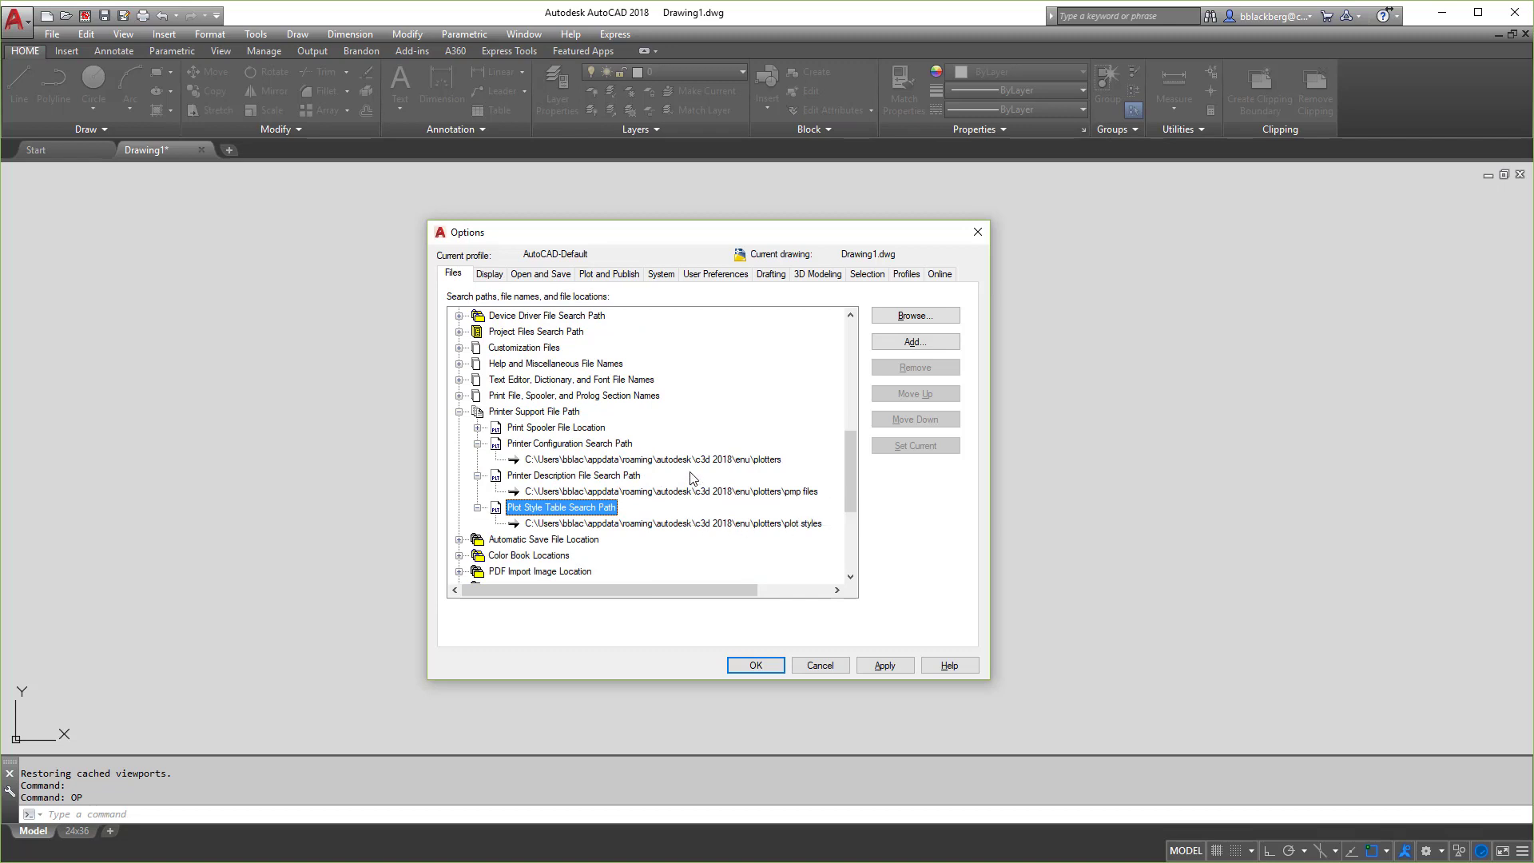
Examine the folder locations under Printer Configuration Search Path and Printer Description File Search Path.
{"action": "left_click", "coordinate": [685, 463]}
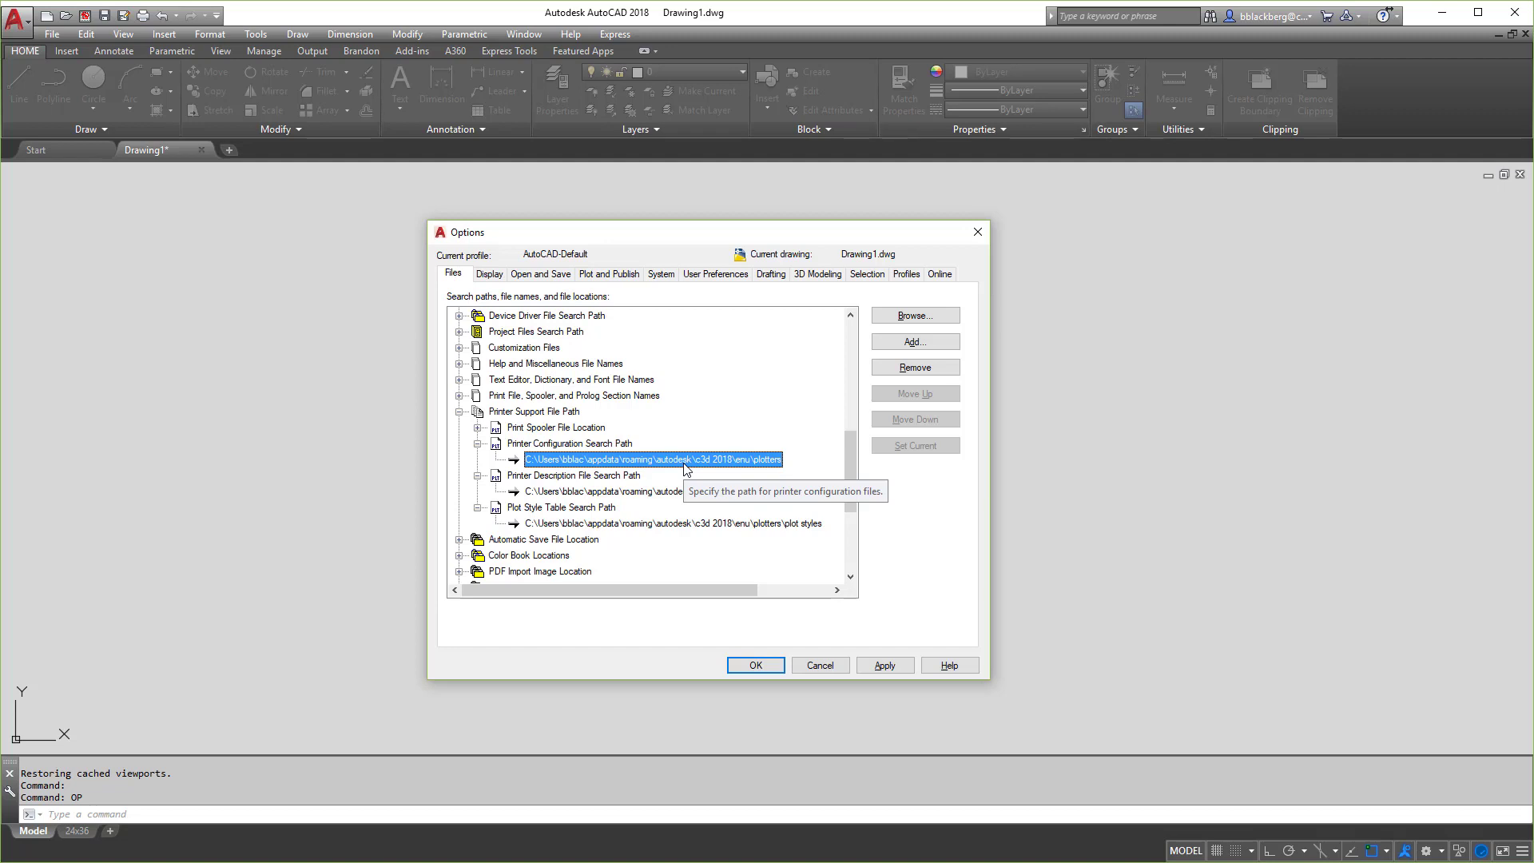
{"action": "left_click", "coordinate": [703, 491]}
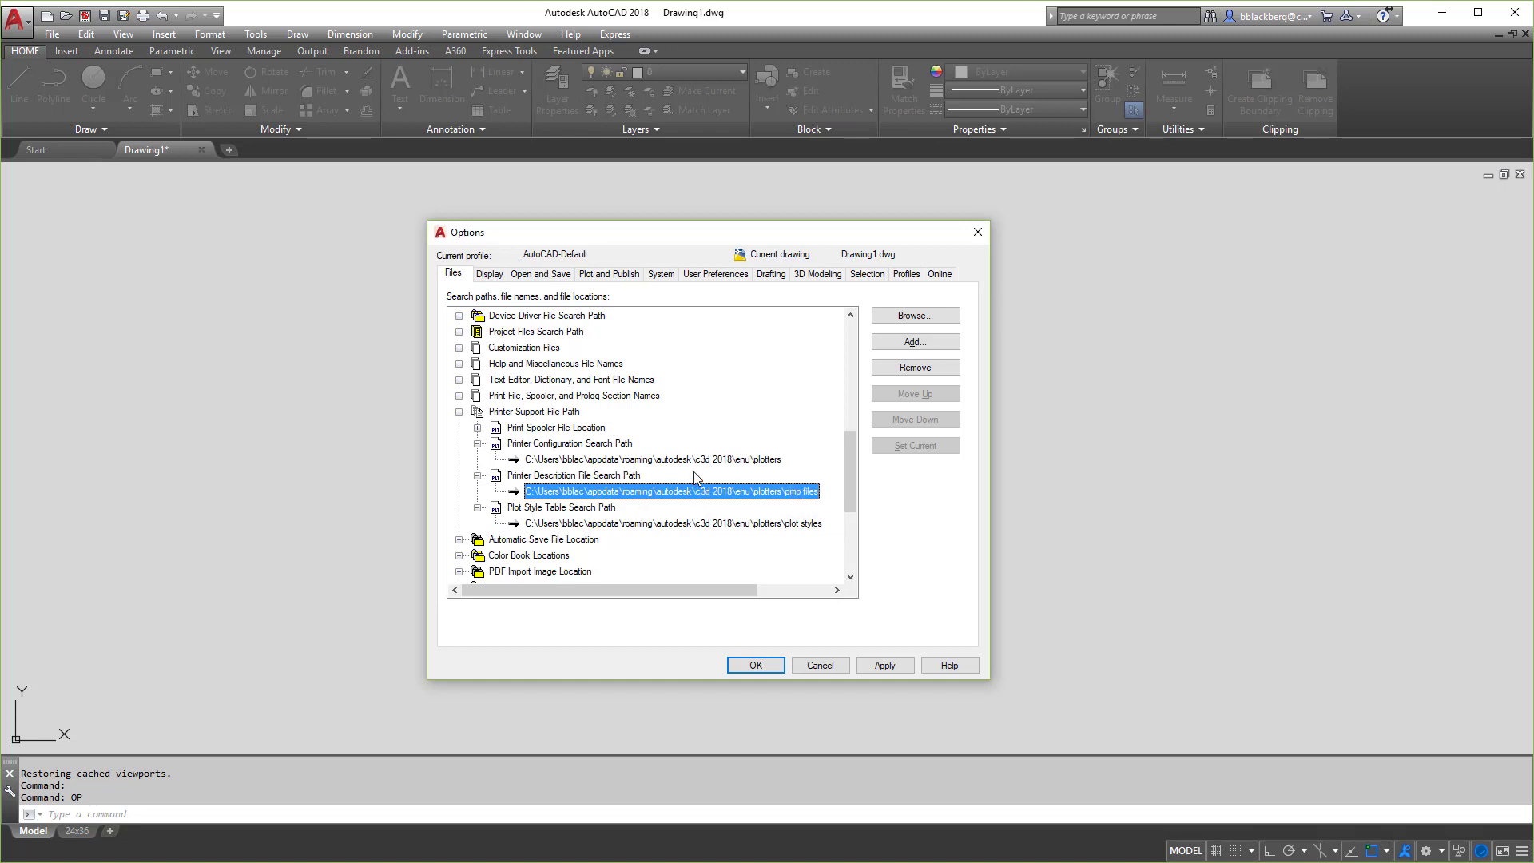
{"action": "left_click", "coordinate": [692, 462]}
{"action": "left_click", "coordinate": [713, 496]}
{"action": "left_click", "coordinate": [706, 463]}
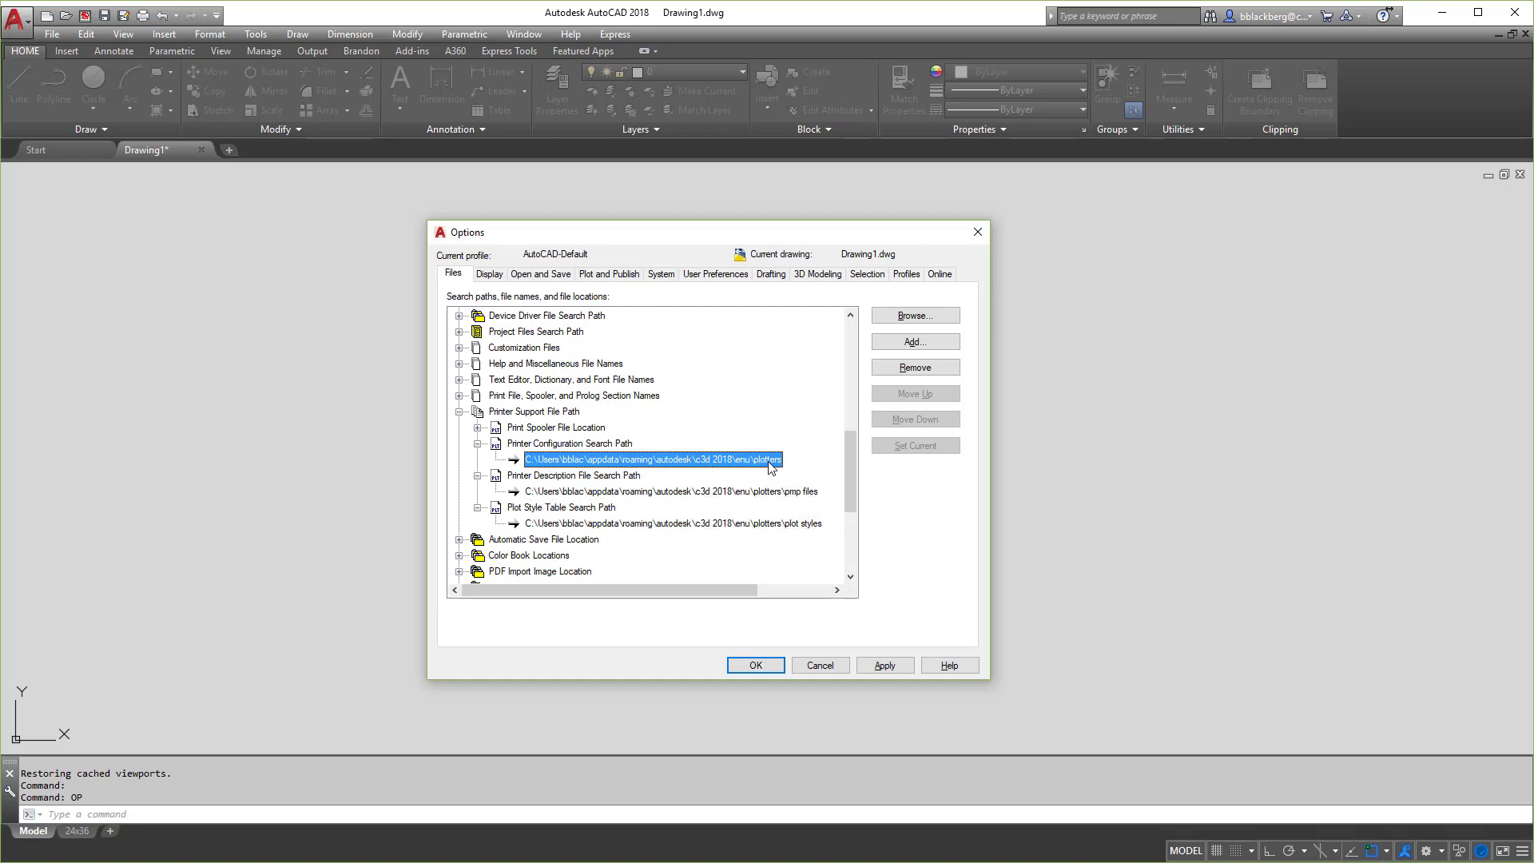
{"action": "left_click", "coordinate": [753, 492]}
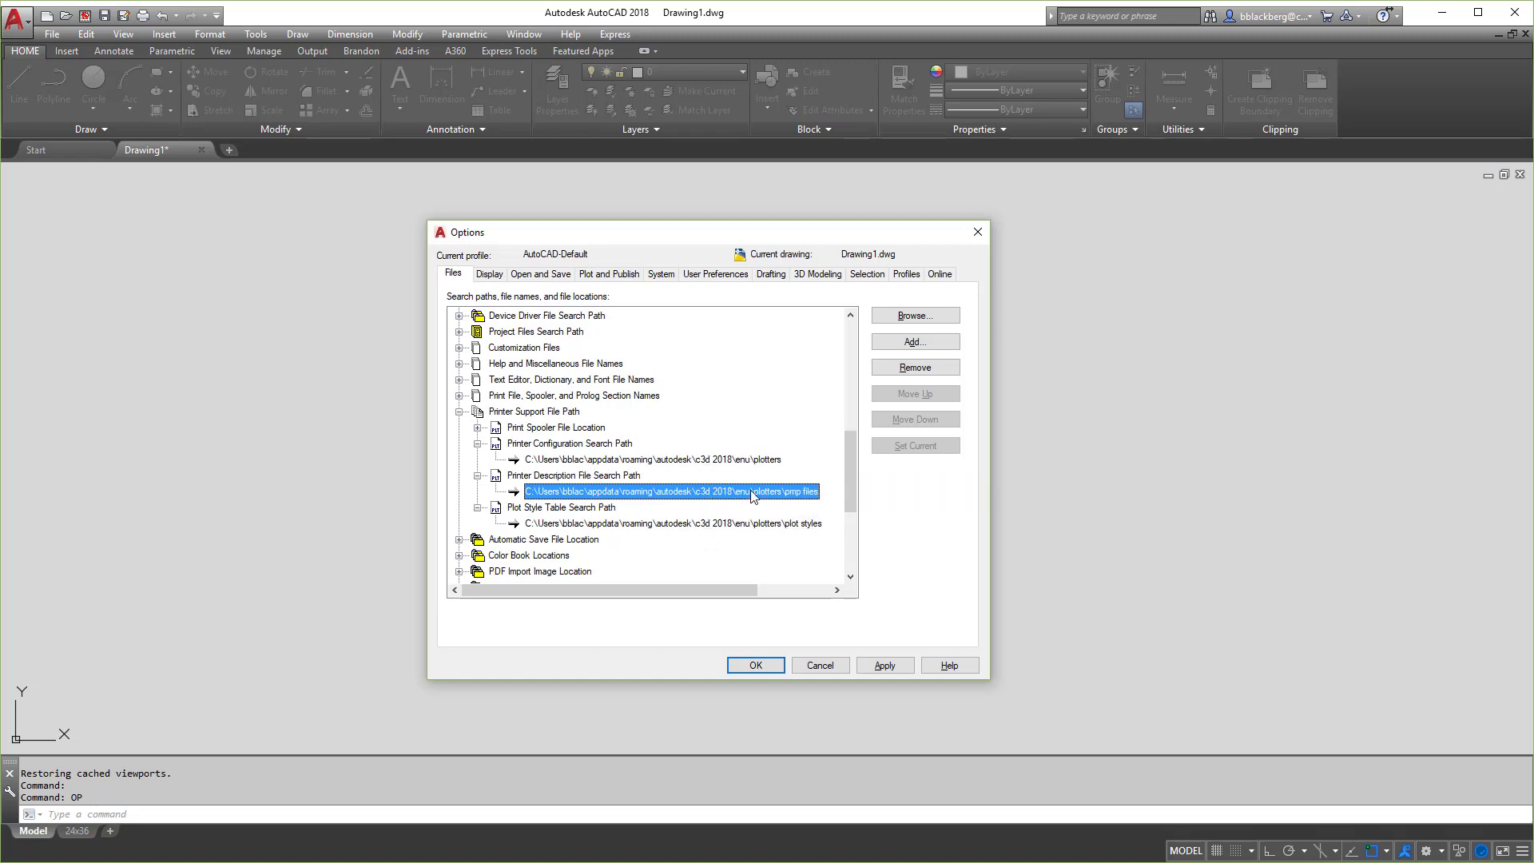
{"action": "left_click", "coordinate": [751, 464]}
{"action": "left_click", "coordinate": [763, 491]}
Set the Plot Style Table Search Path to OneDrive - AIMCAD\_CAD Standards\AIMCAD\Plot Styles and apply the change.
{"action": "left_click", "coordinate": [732, 526]}
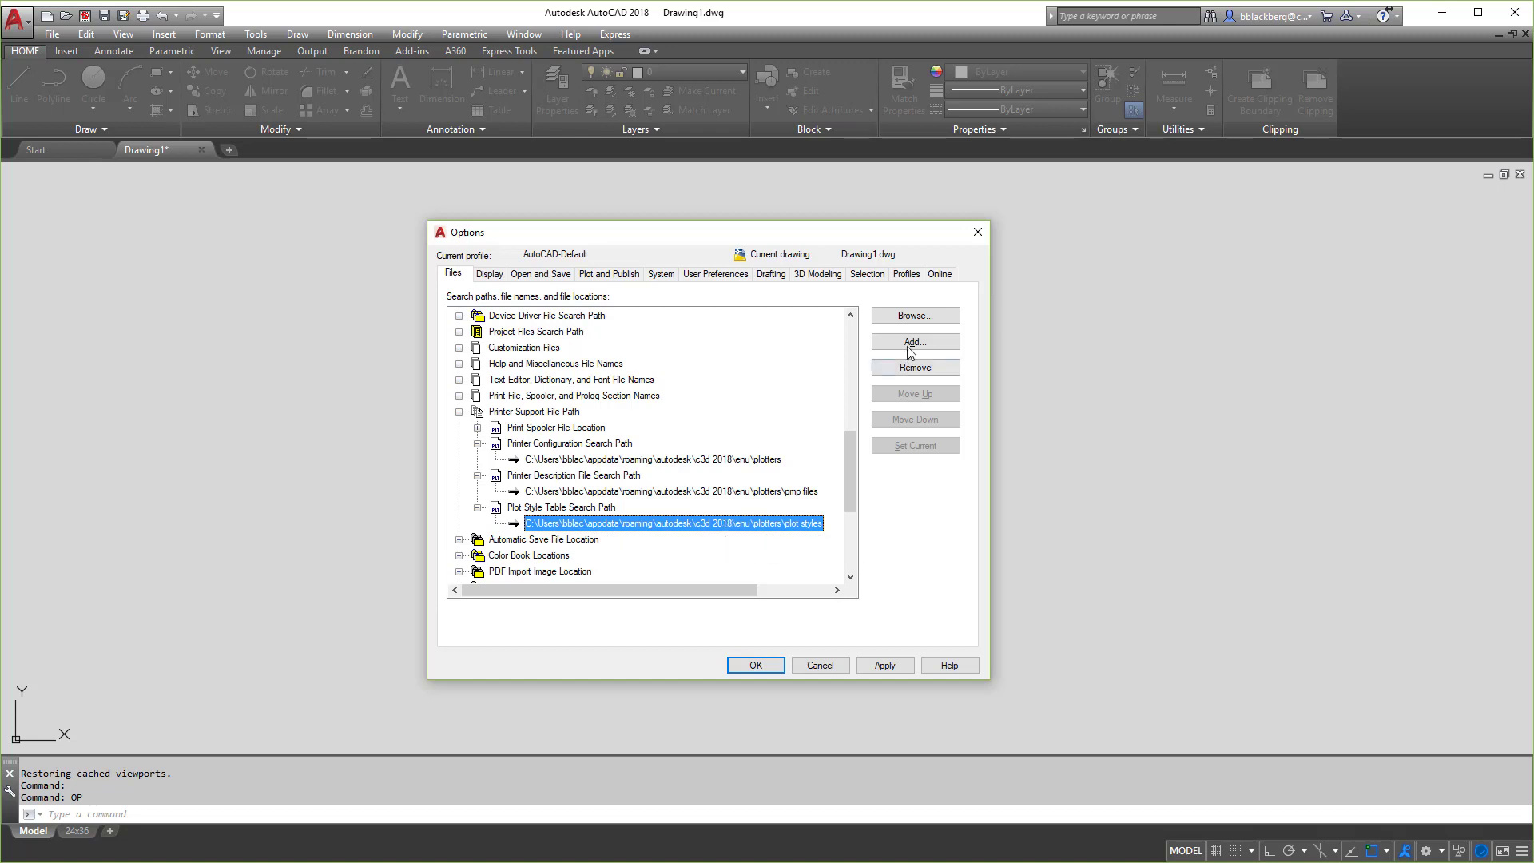
{"action": "left_click", "coordinate": [915, 315]}
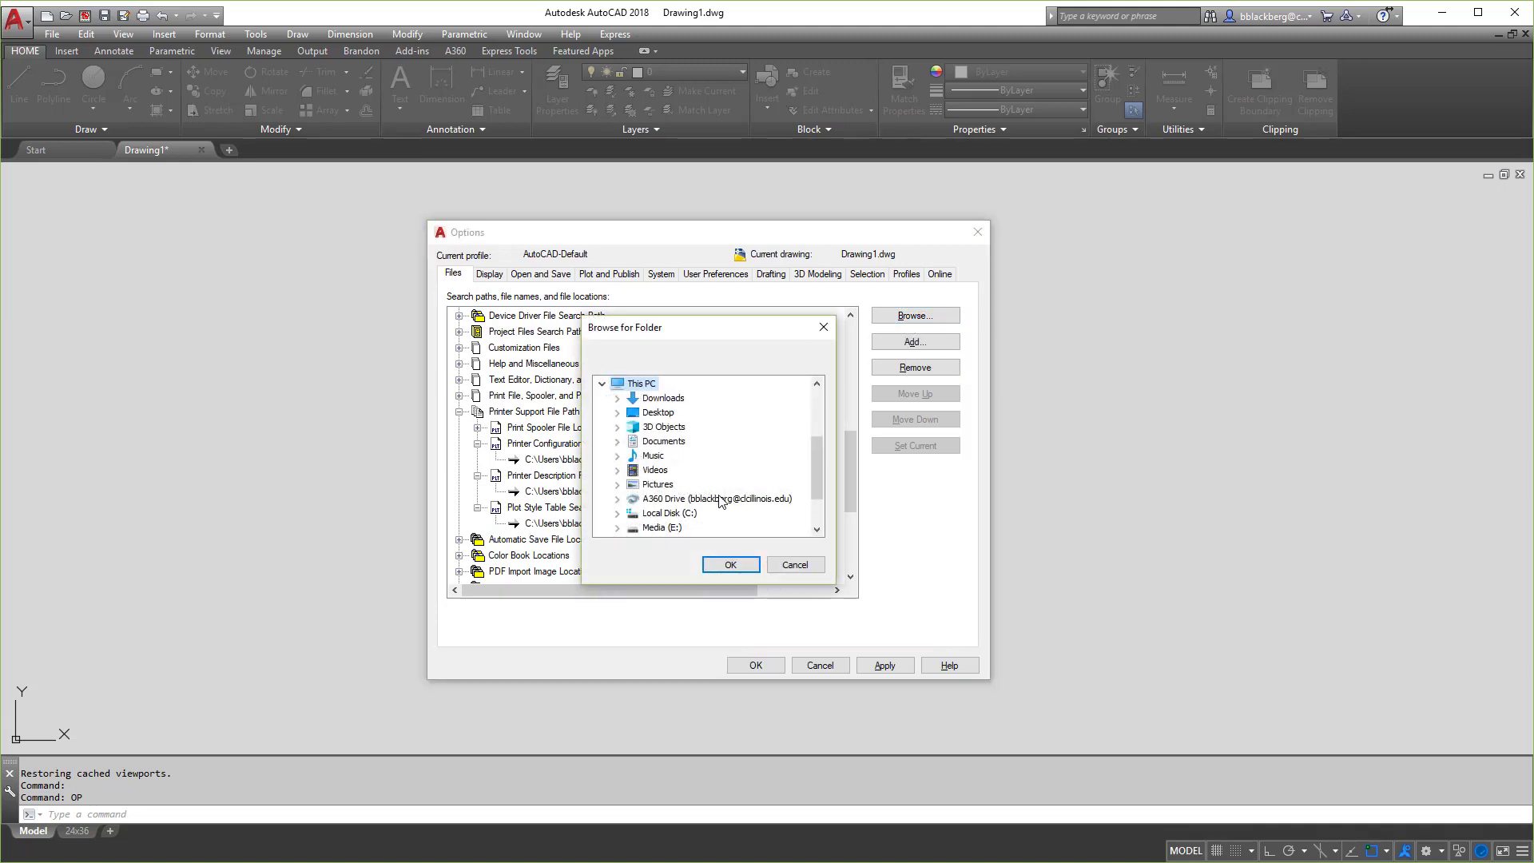
{"action": "scroll", "coordinate": [719, 468], "scroll_direction": "down", "scroll_amount": 2}
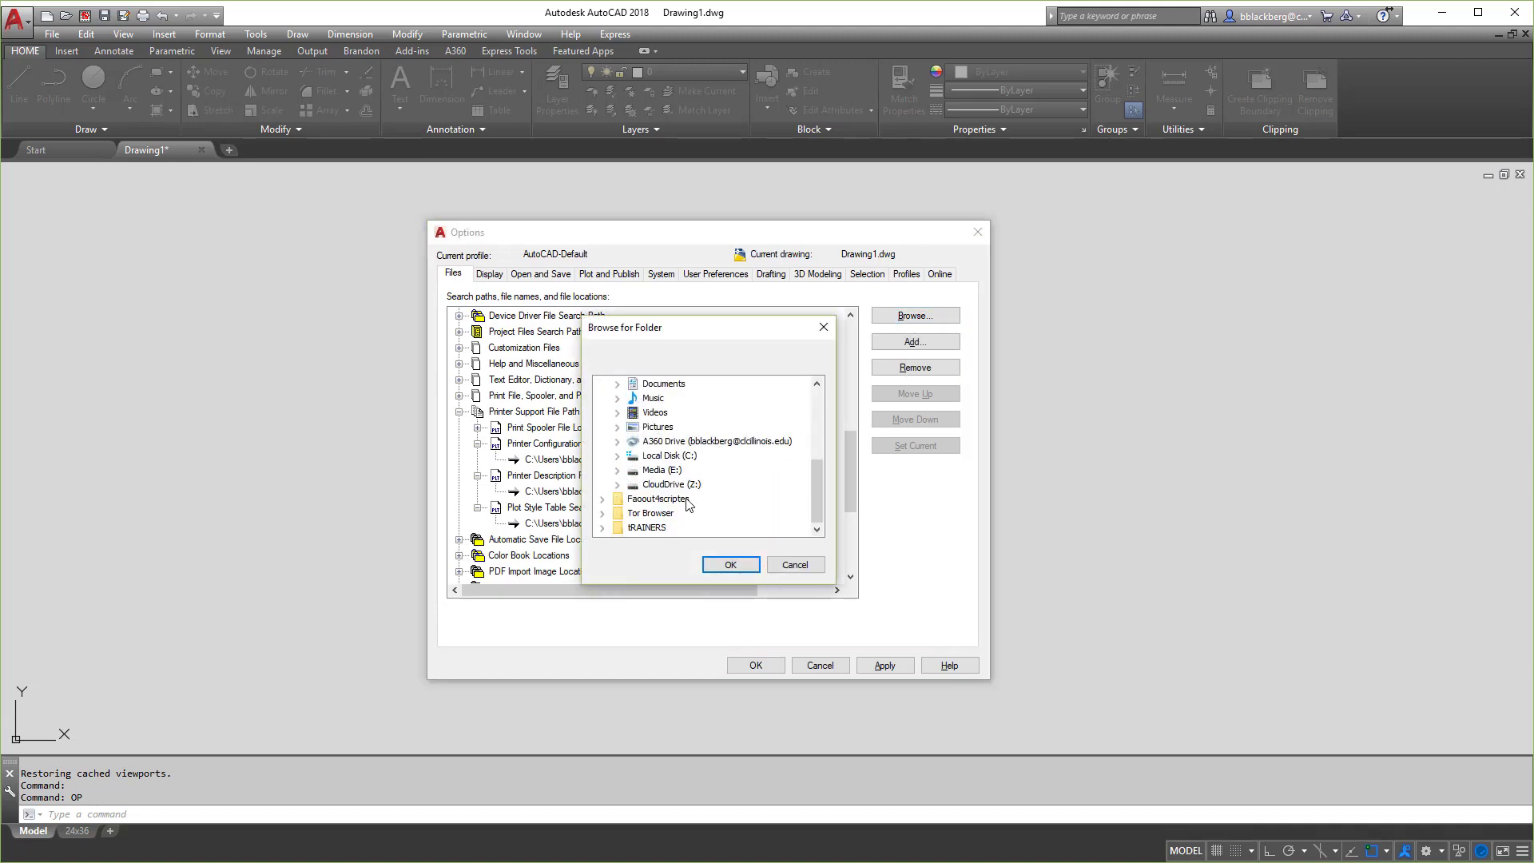
{"action": "scroll", "coordinate": [694, 503], "scroll_direction": "up", "scroll_amount": 4}
{"action": "left_click", "coordinate": [604, 471]}
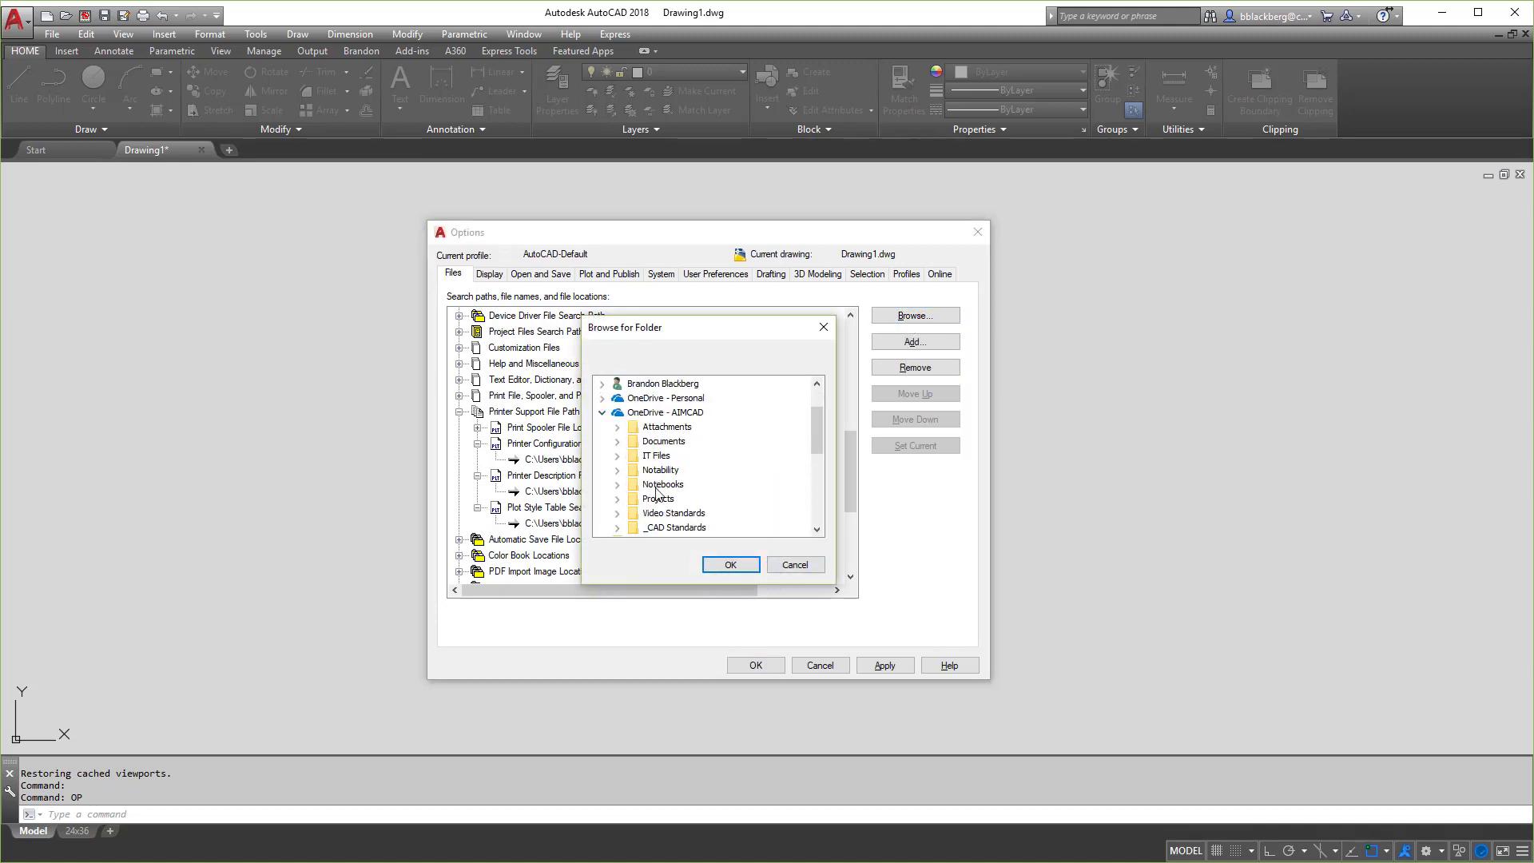
{"action": "left_click", "coordinate": [683, 528]}
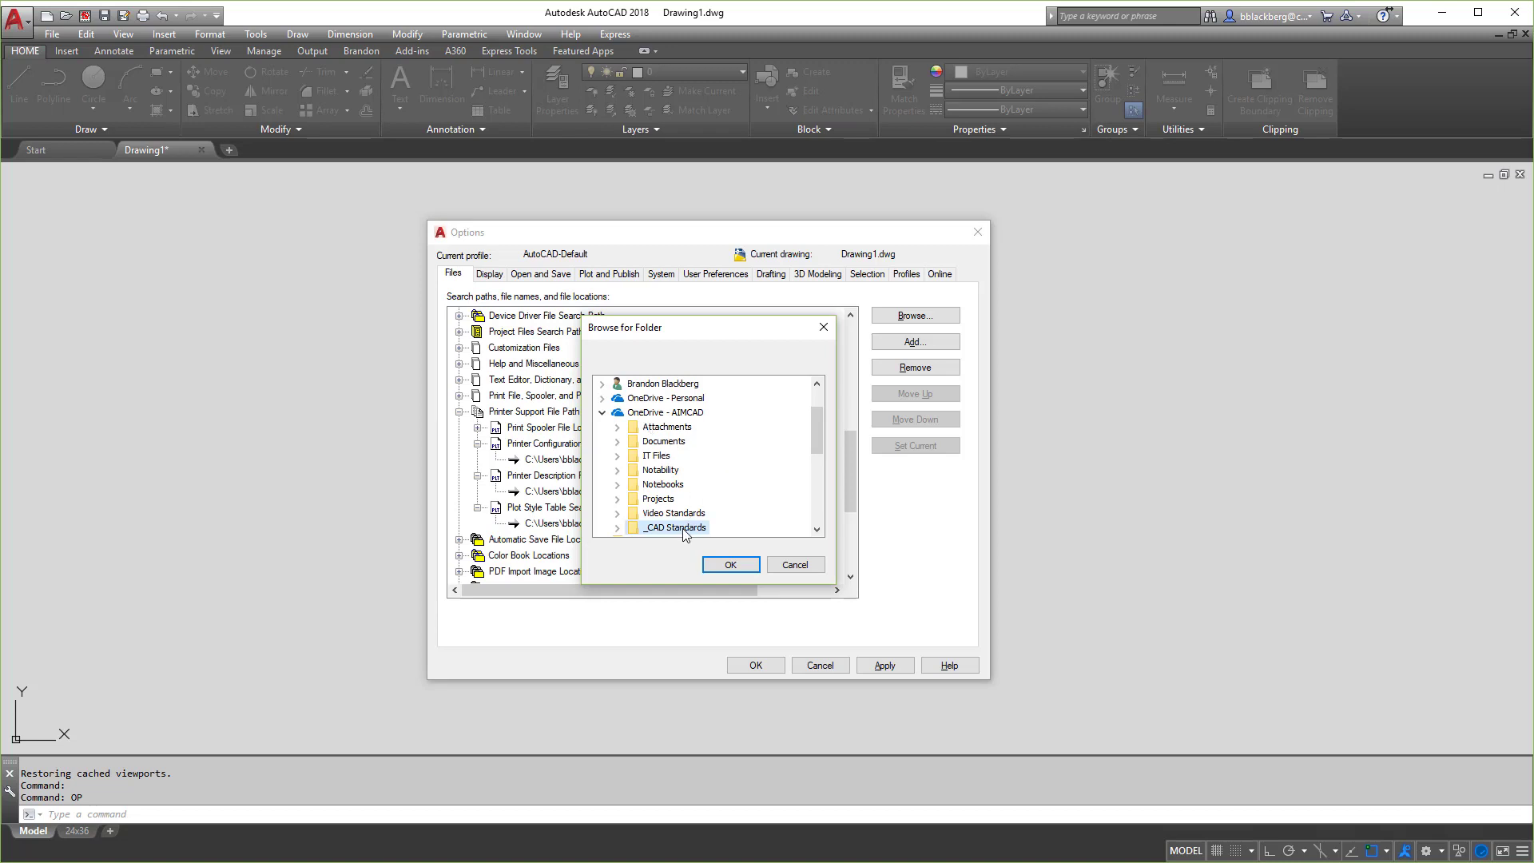
{"action": "left_click", "coordinate": [617, 529]}
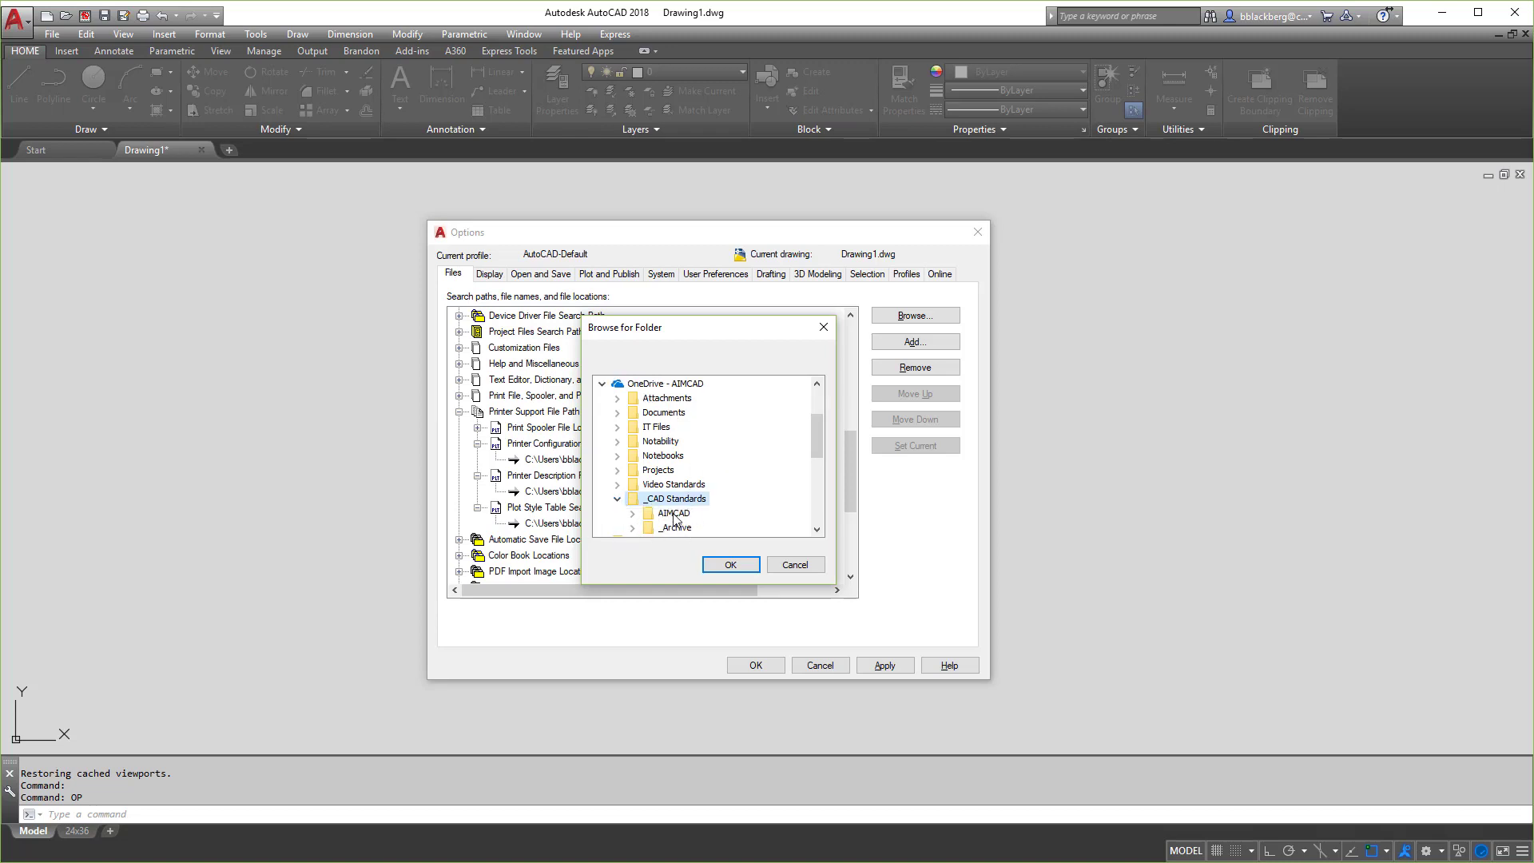
{"action": "left_click", "coordinate": [665, 515]}
{"action": "left_click", "coordinate": [633, 515]}
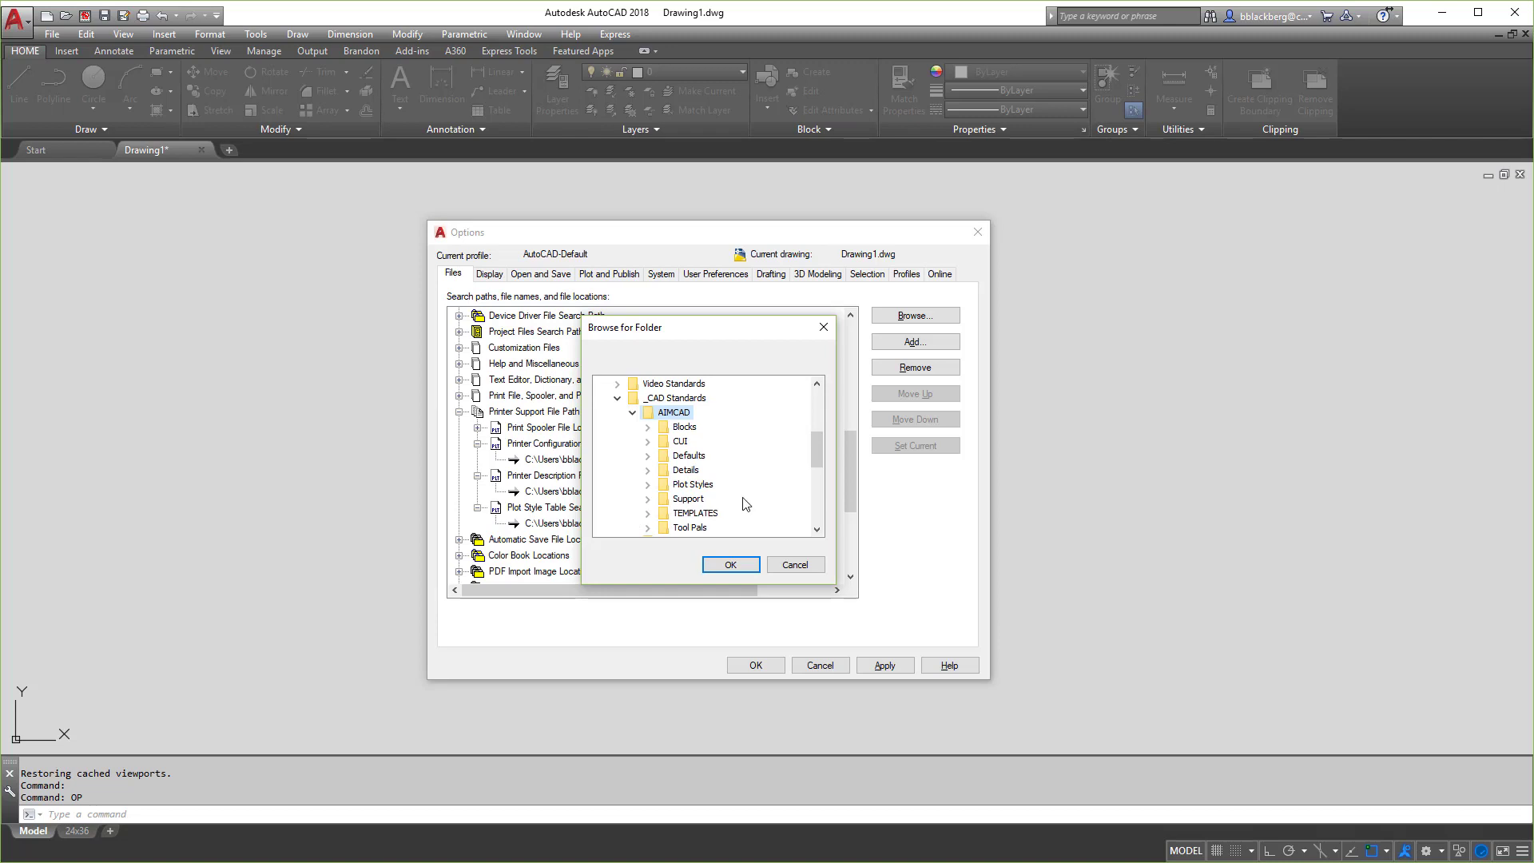
{"action": "scroll", "coordinate": [743, 505], "scroll_direction": "down", "scroll_amount": 1}
{"action": "scroll", "coordinate": [724, 514], "scroll_direction": "up", "scroll_amount": 1}
{"action": "left_click", "coordinate": [693, 484]}
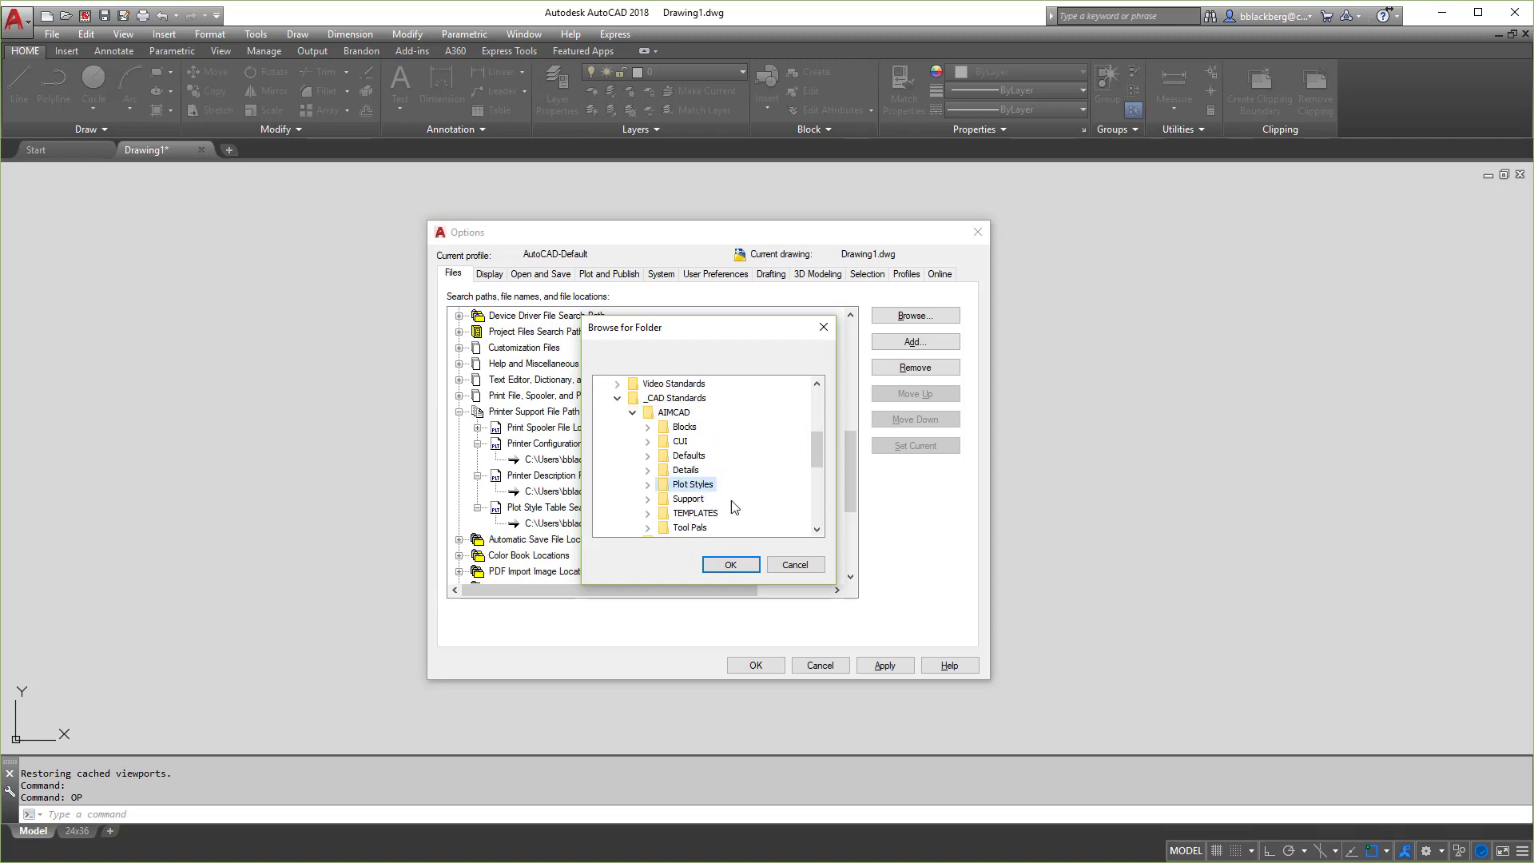
{"action": "left_click", "coordinate": [733, 565]}
{"action": "left_click", "coordinate": [885, 666]}
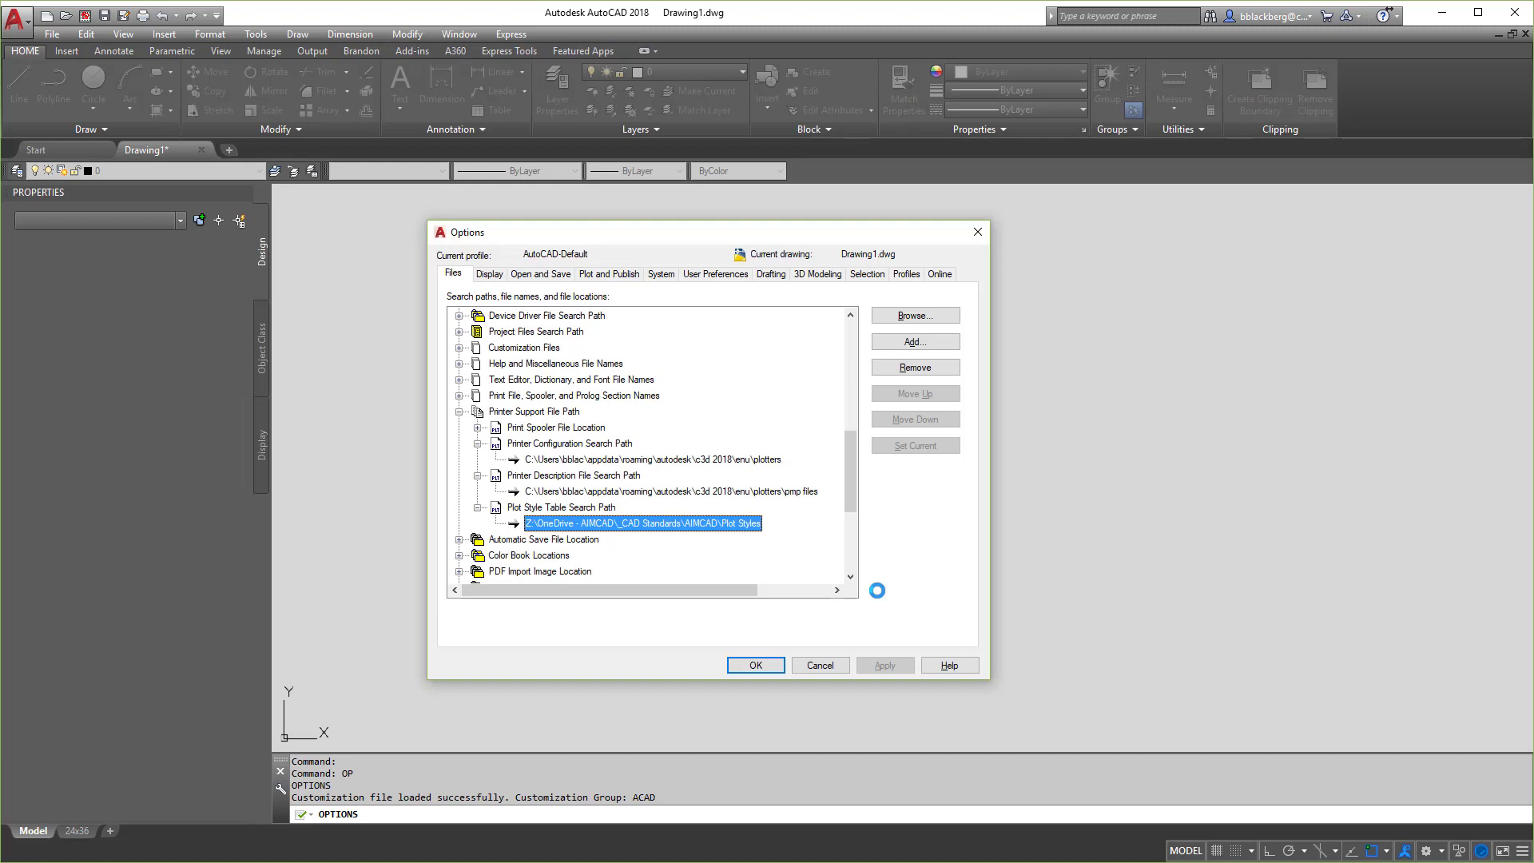
Collapse Printer Support File Path and examine the folder under Automatic Save File Location.
{"action": "left_click_drag", "start_coordinate": [852, 452], "coordinate": [862, 479]}
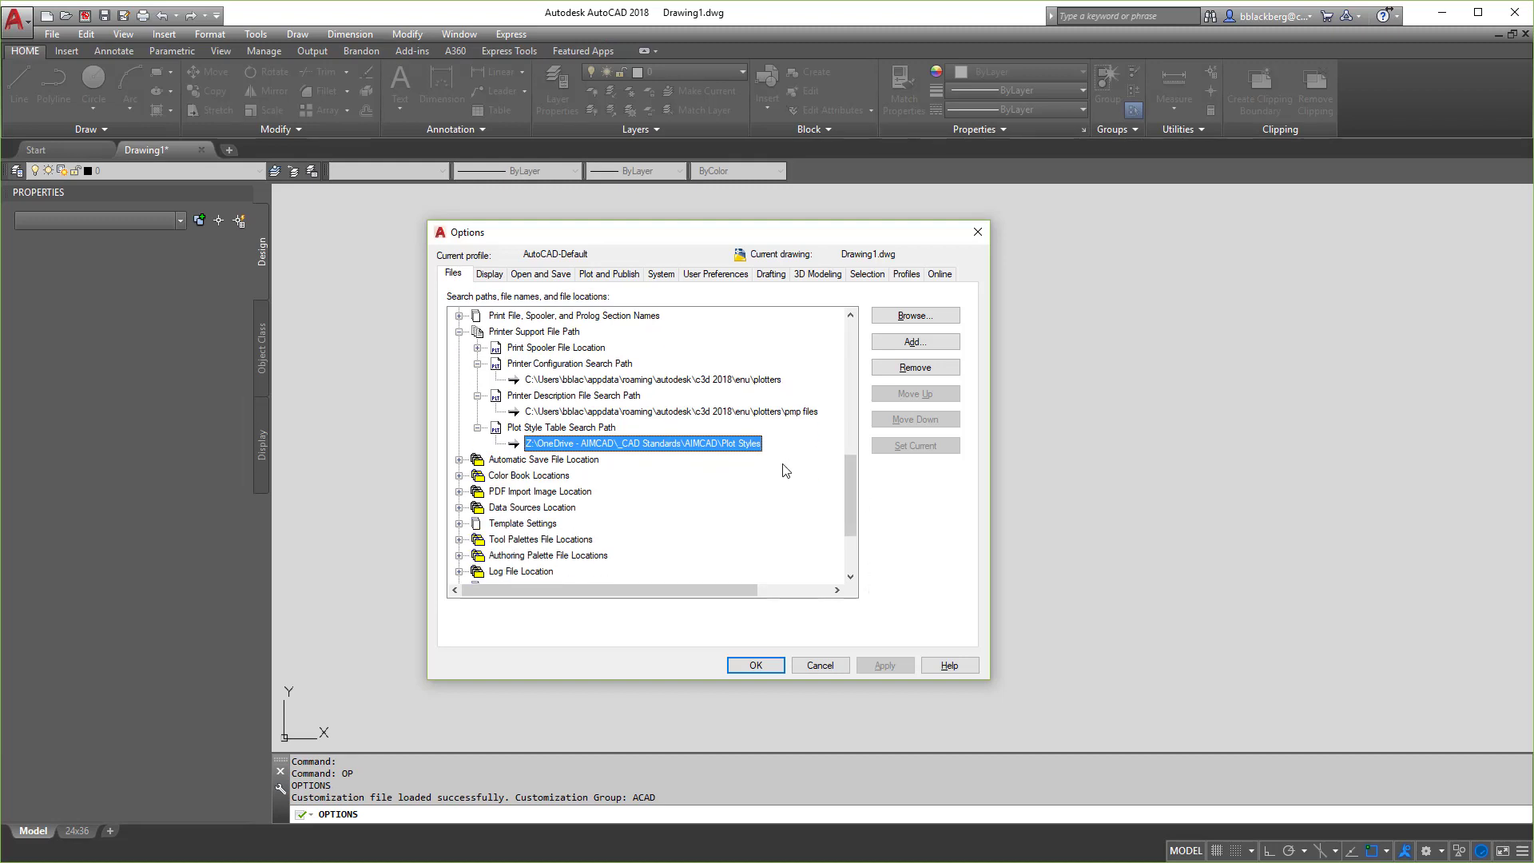
{"action": "left_click", "coordinate": [459, 332]}
{"action": "left_click", "coordinate": [459, 348]}
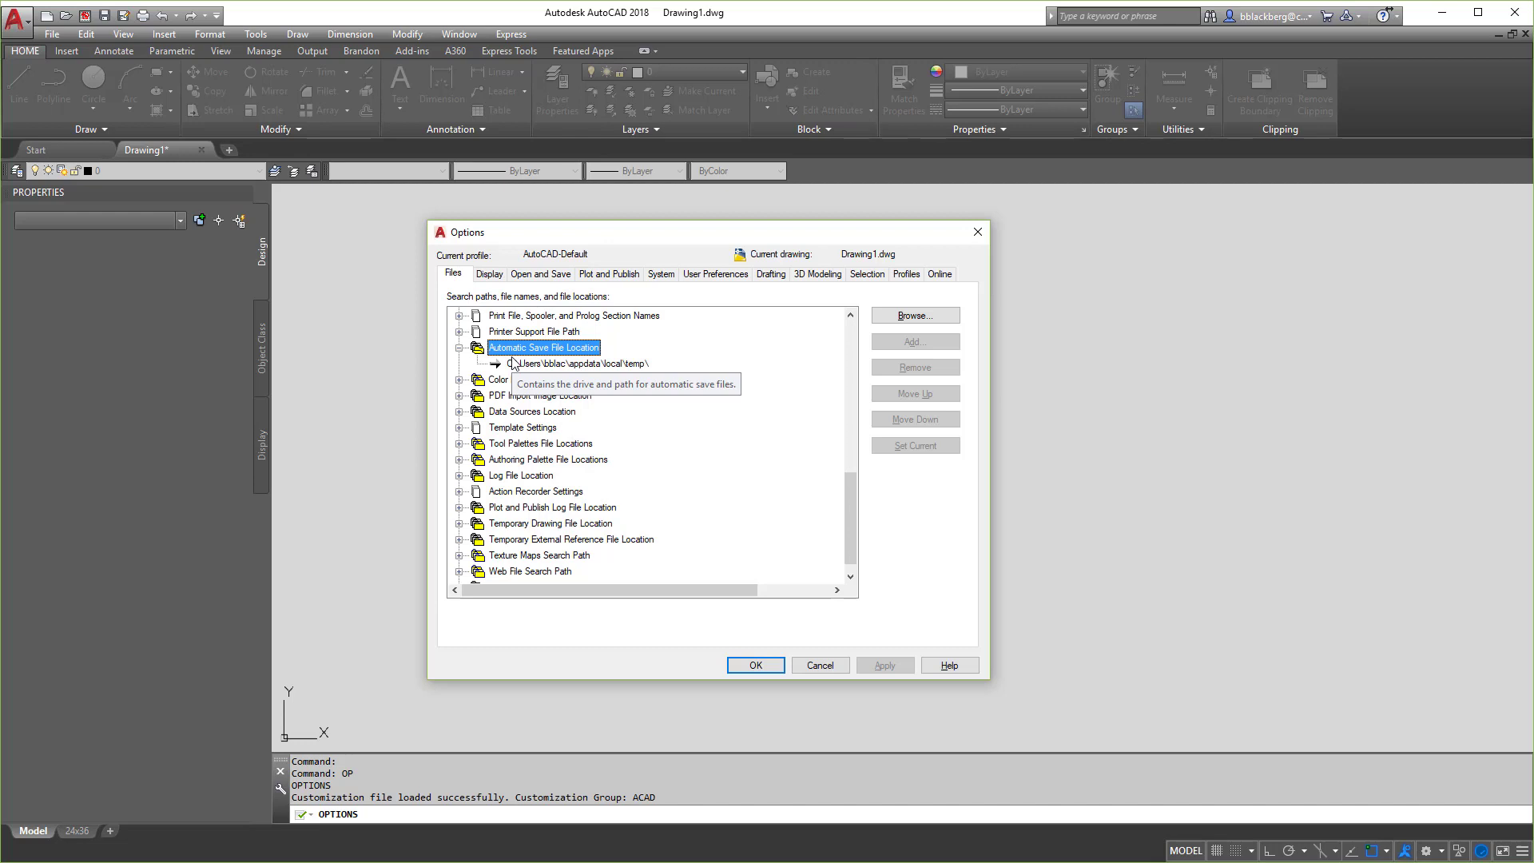
{"action": "left_click", "coordinate": [559, 365]}
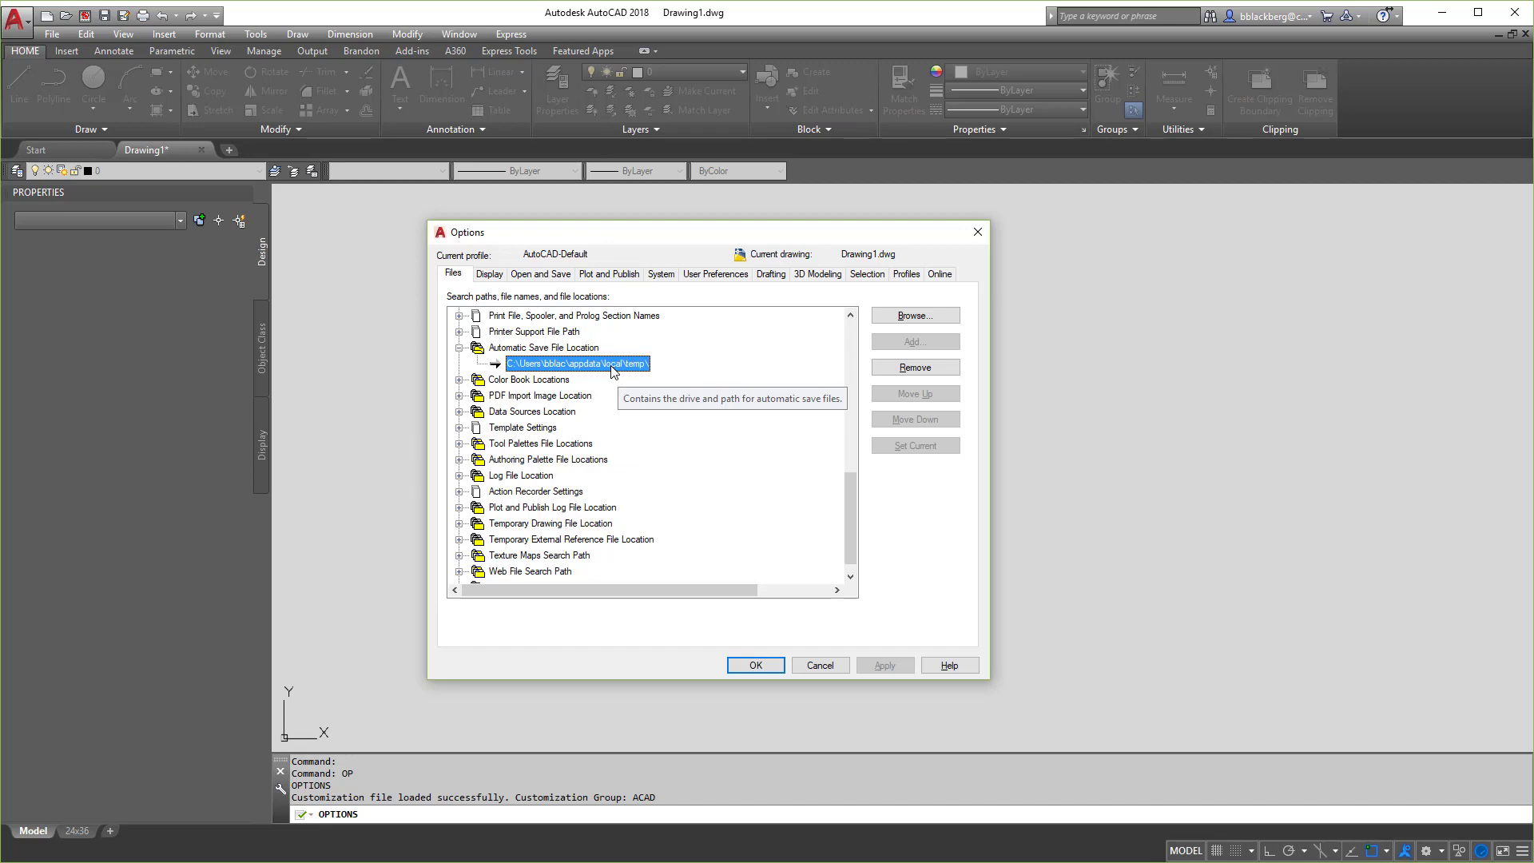
Expand Template Settings and all its entries: drawing template, sheet set template, QNEW default and sheet creation template.
{"action": "left_click", "coordinate": [459, 429]}
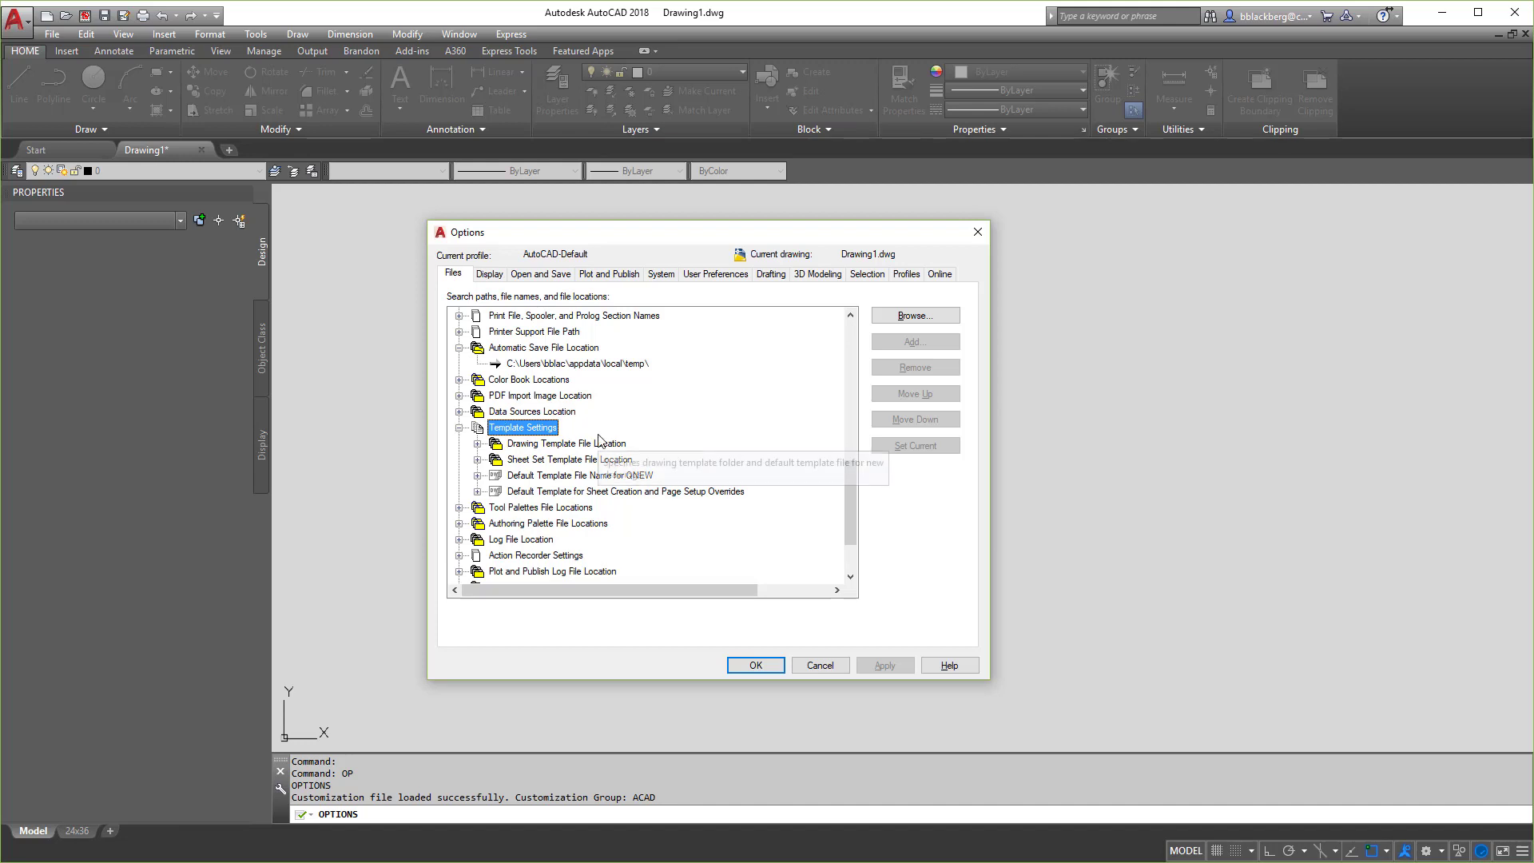
{"action": "left_click", "coordinate": [478, 444]}
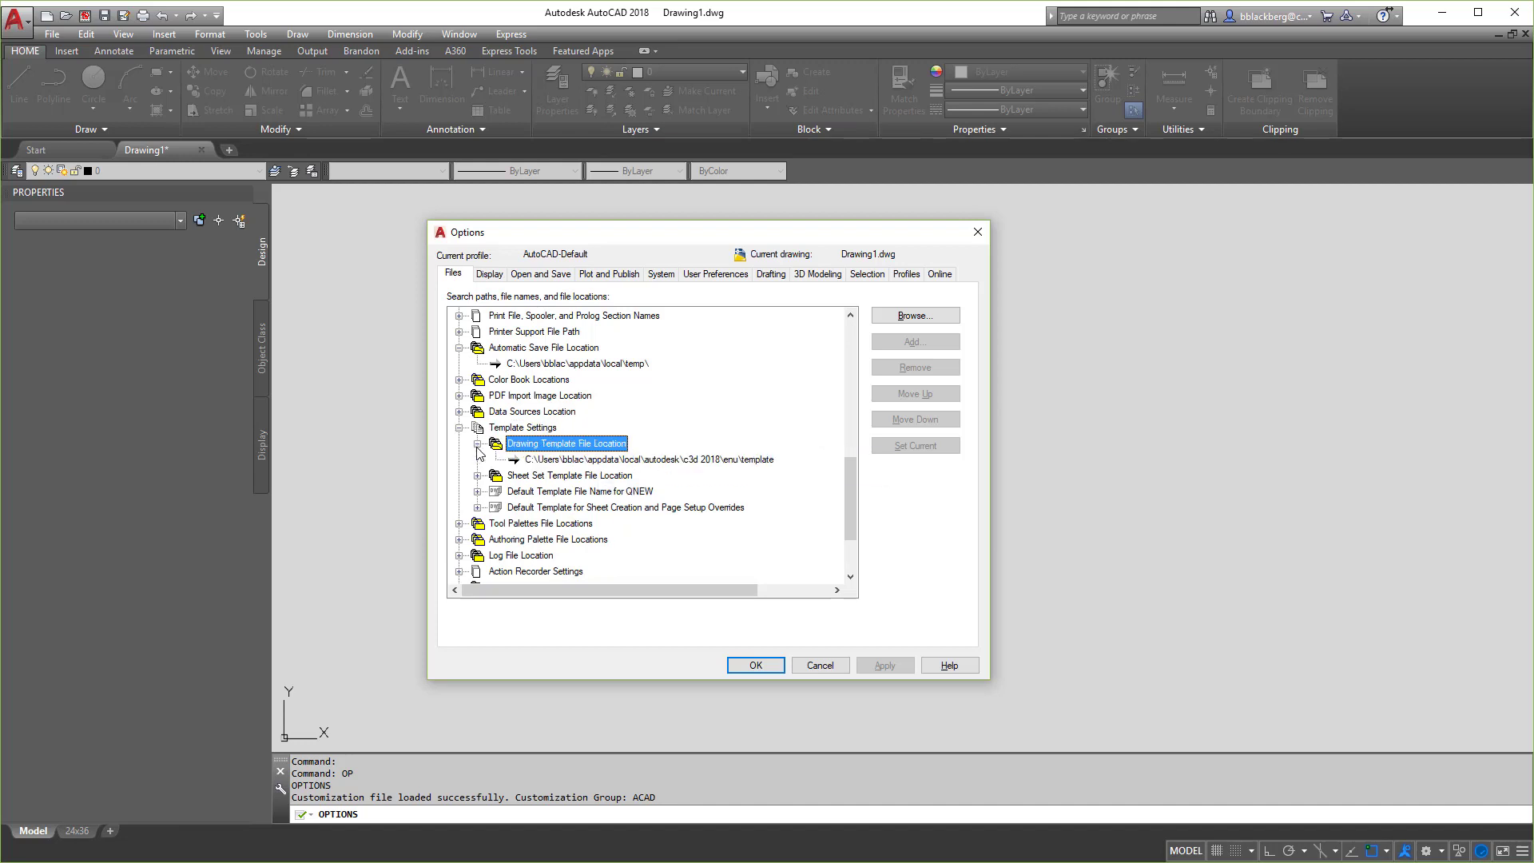
{"action": "left_click", "coordinate": [478, 477]}
{"action": "left_click", "coordinate": [478, 509]}
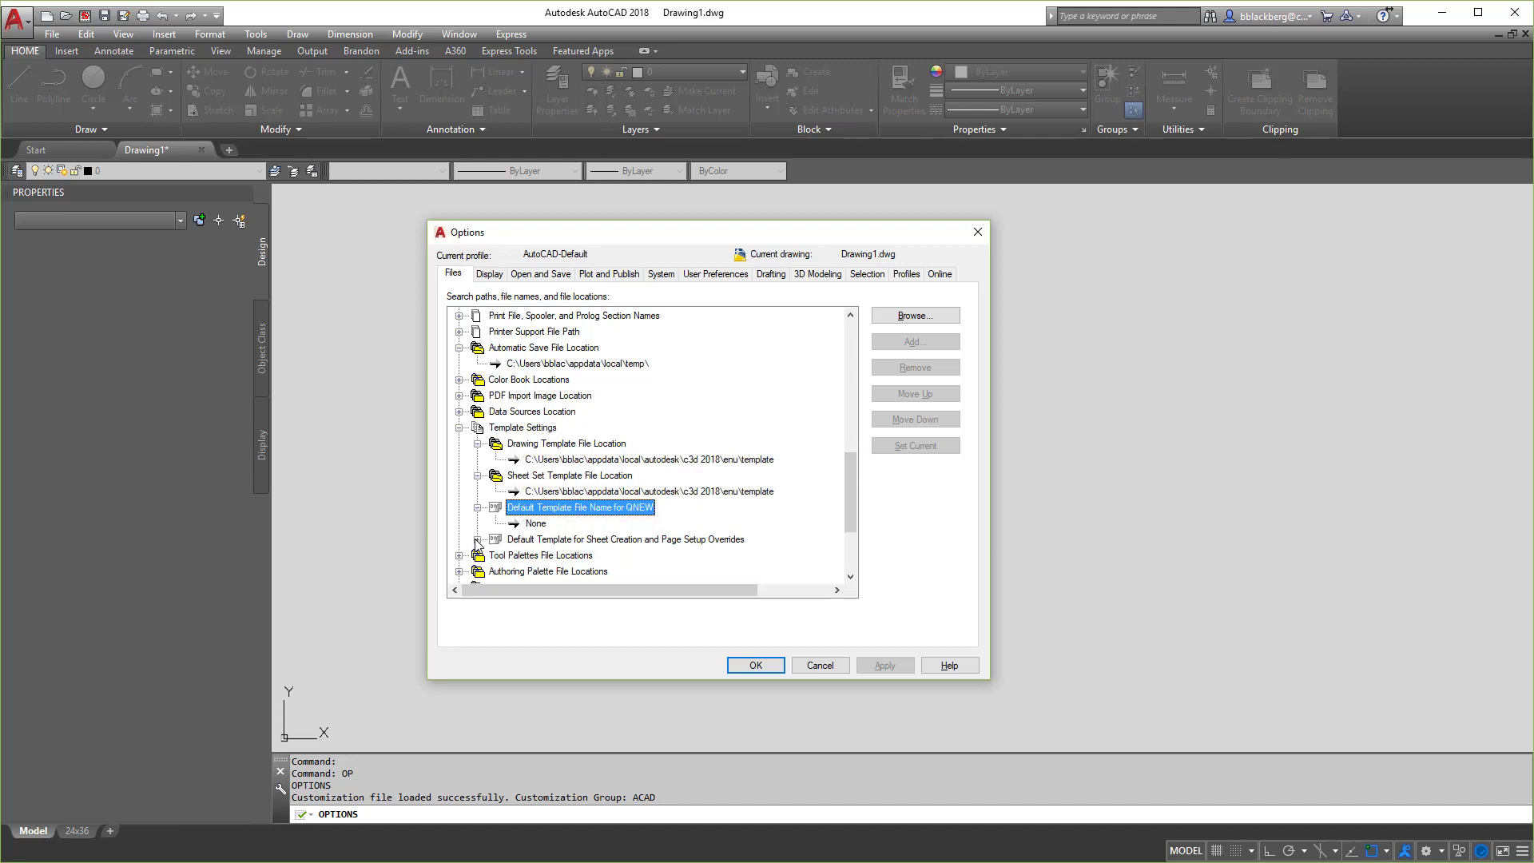
{"action": "left_click", "coordinate": [478, 541]}
Set the Drawing Template File Location to OneDrive - AIMCAD\_CAD Standards\AIMCAD\TEMPLATES.
{"action": "left_click", "coordinate": [582, 461]}
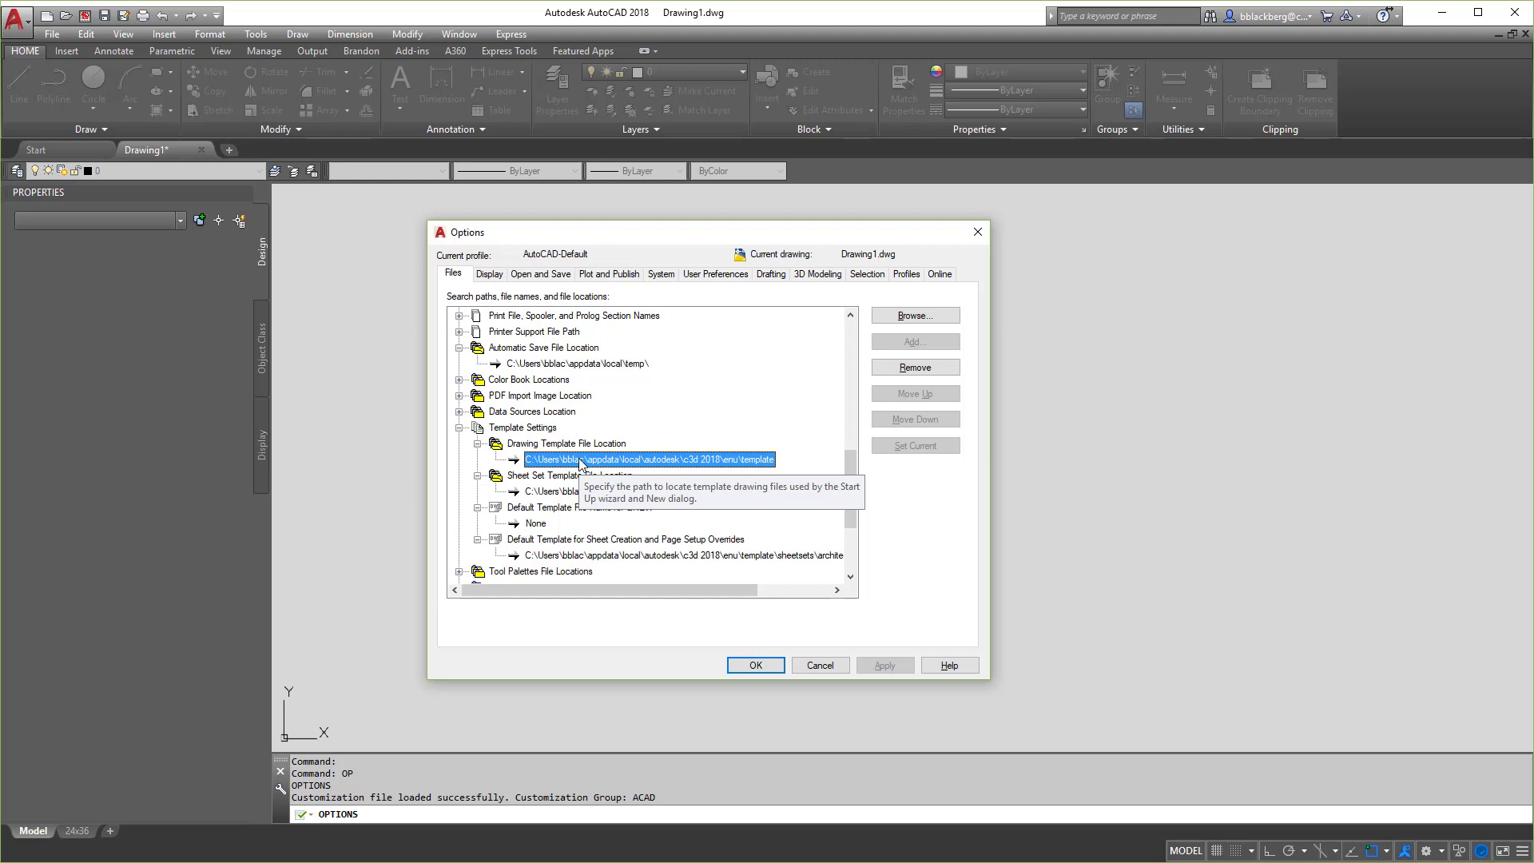
{"action": "left_click", "coordinate": [540, 446]}
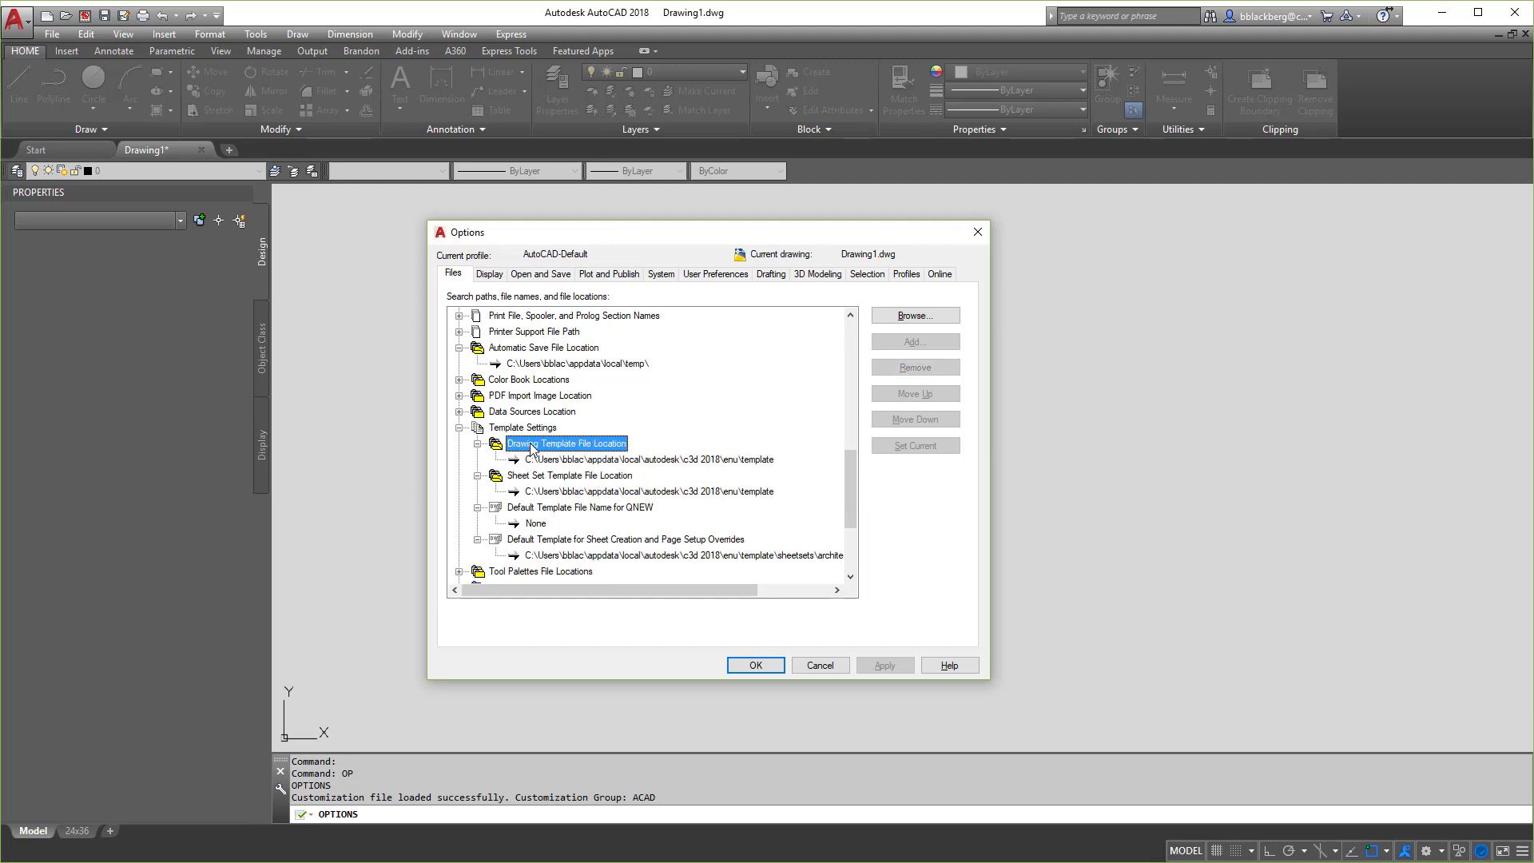
{"action": "left_click", "coordinate": [595, 460]}
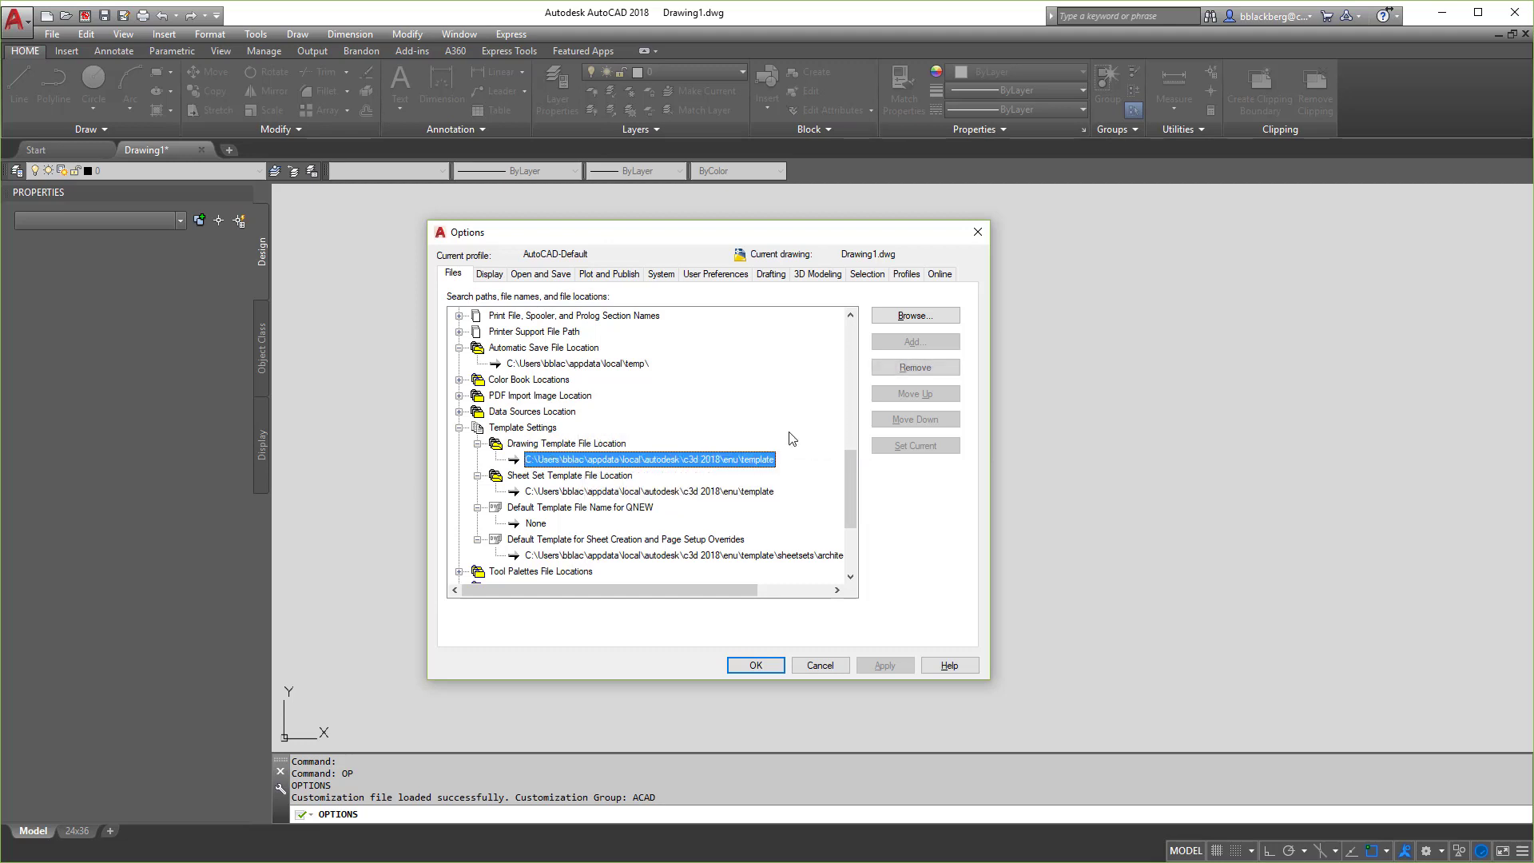
{"action": "left_click", "coordinate": [951, 318]}
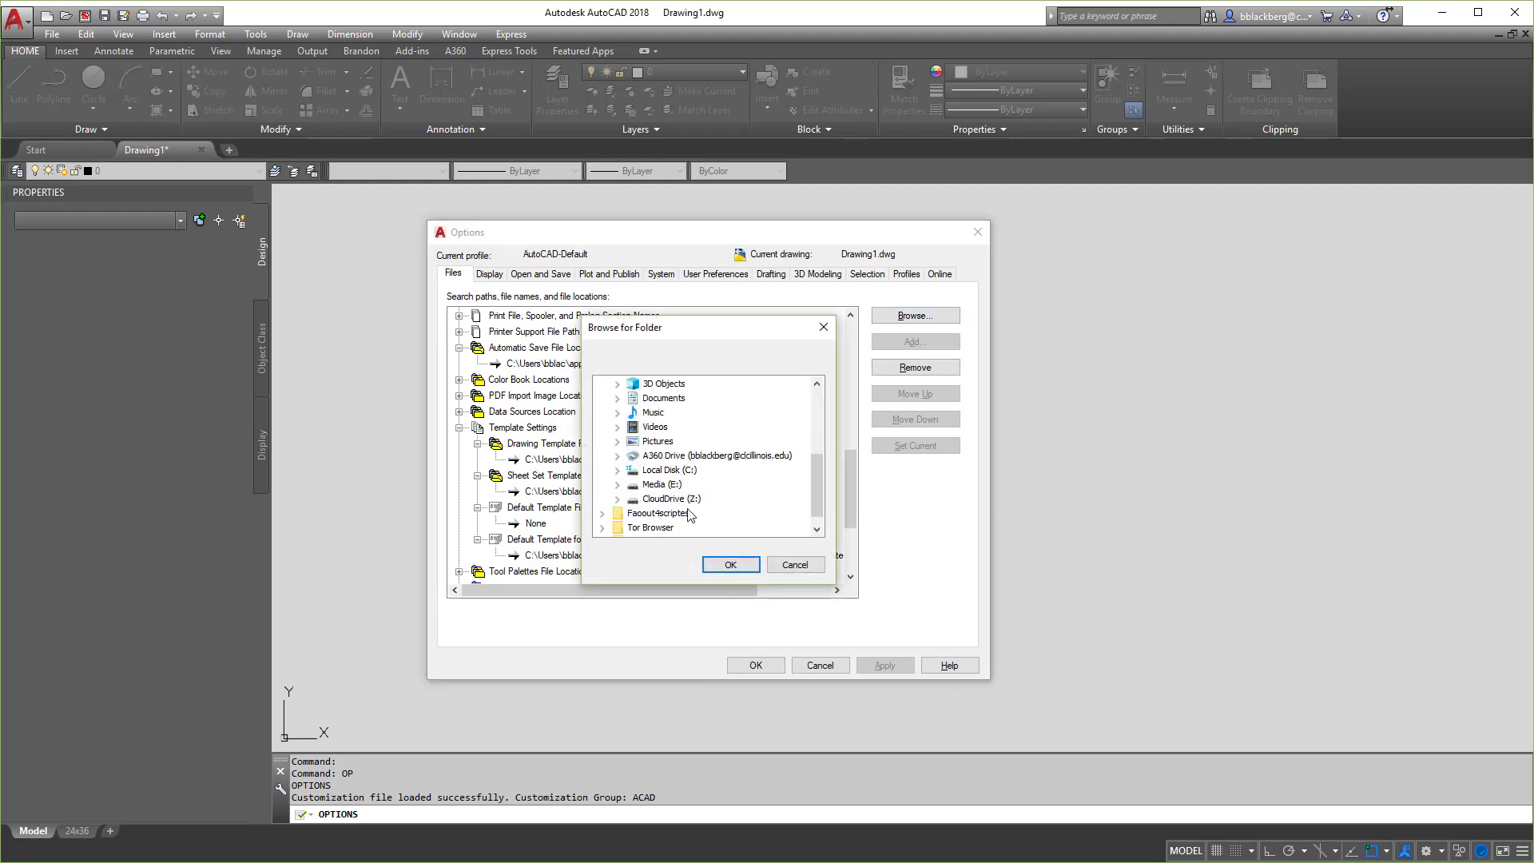
{"action": "scroll", "coordinate": [673, 506], "scroll_direction": "up", "scroll_amount": 2}
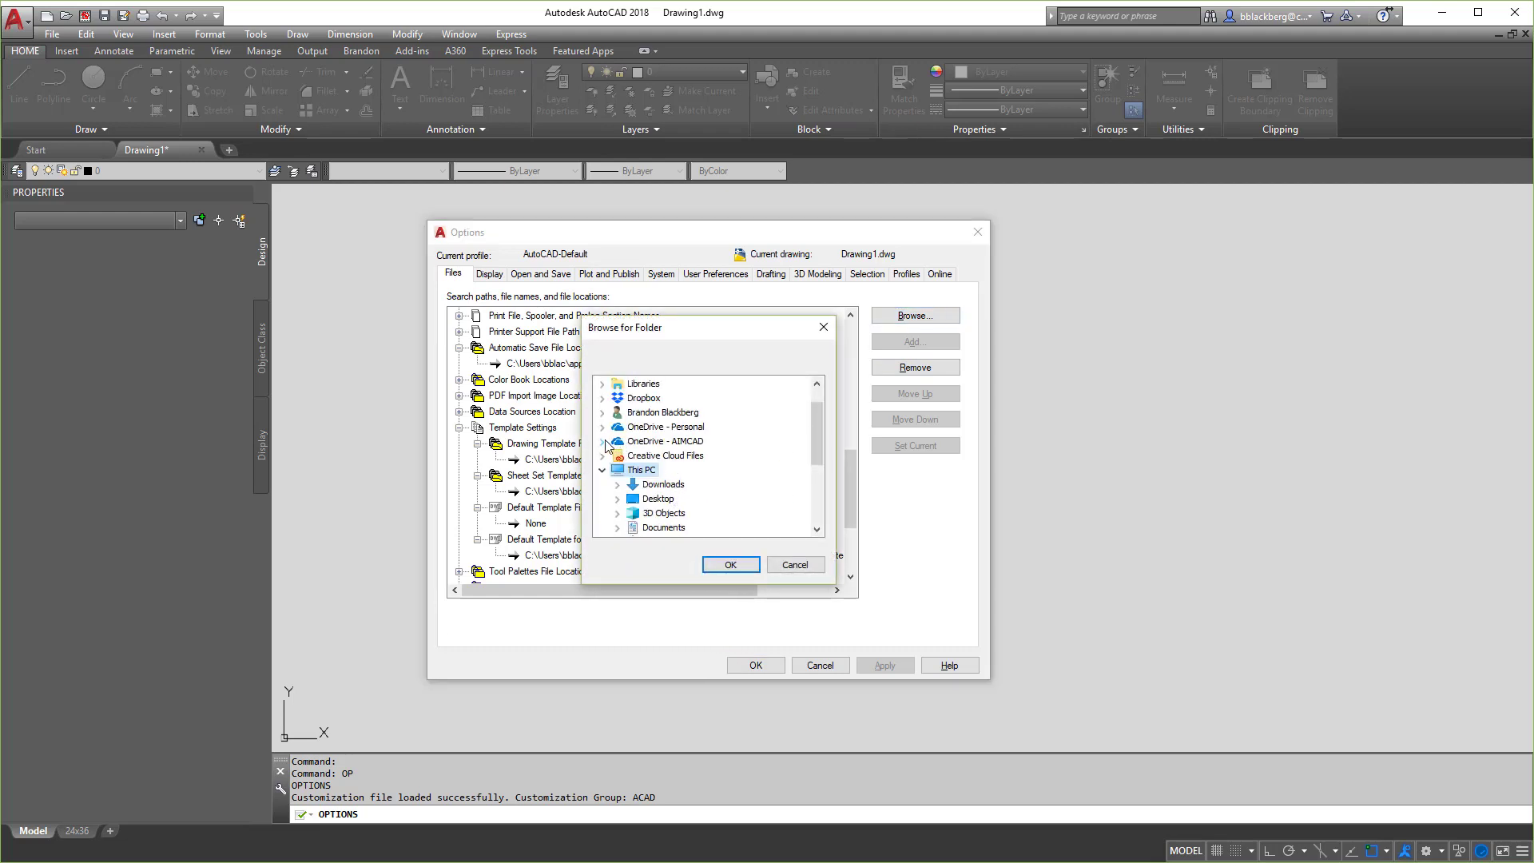
{"action": "left_click", "coordinate": [603, 442]}
{"action": "left_click", "coordinate": [618, 529]}
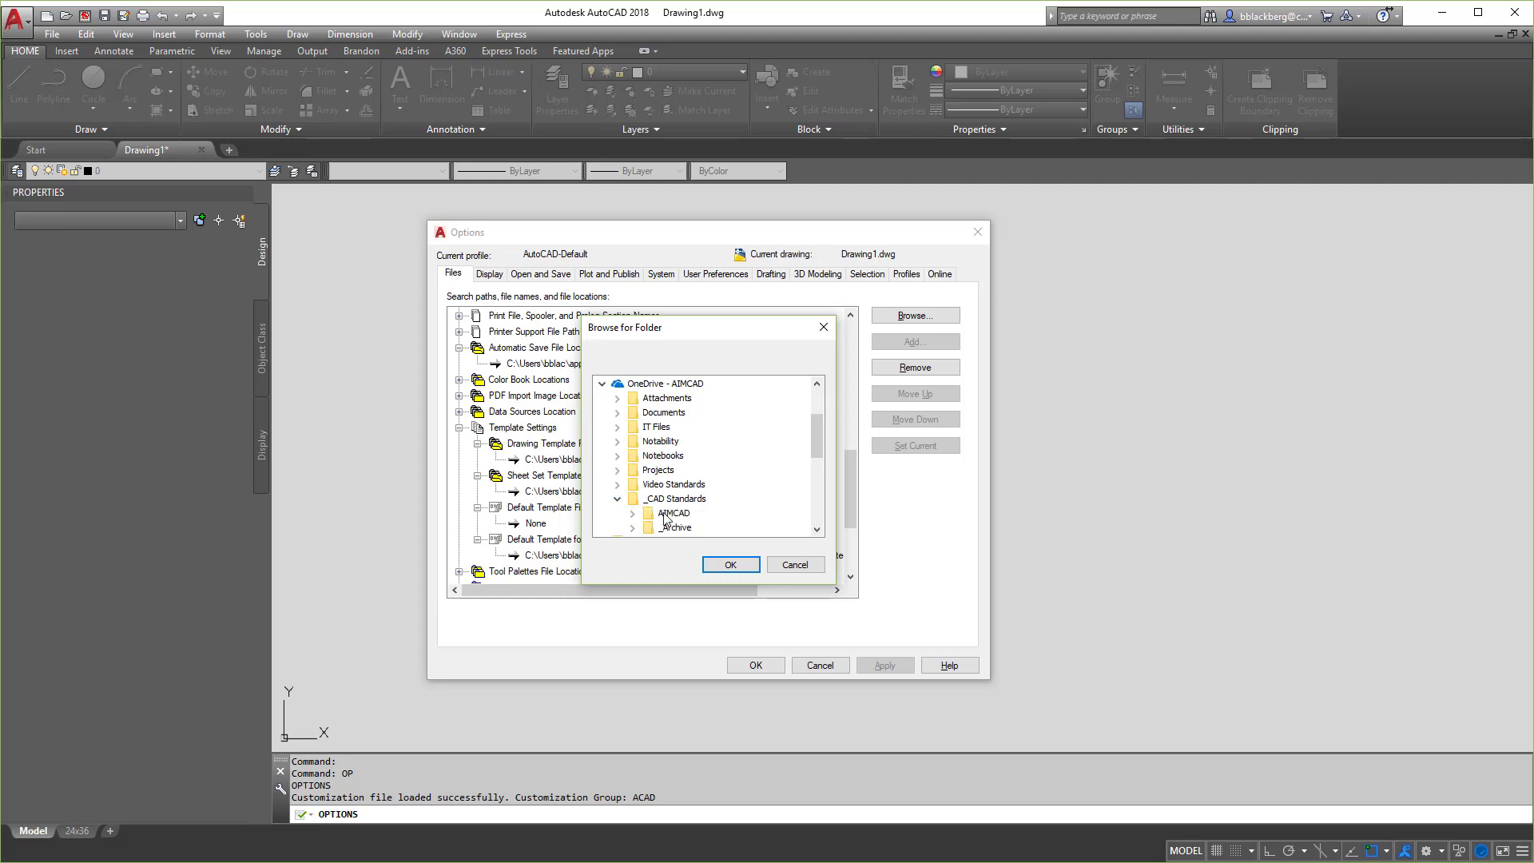
{"action": "double_click", "coordinate": [675, 515]}
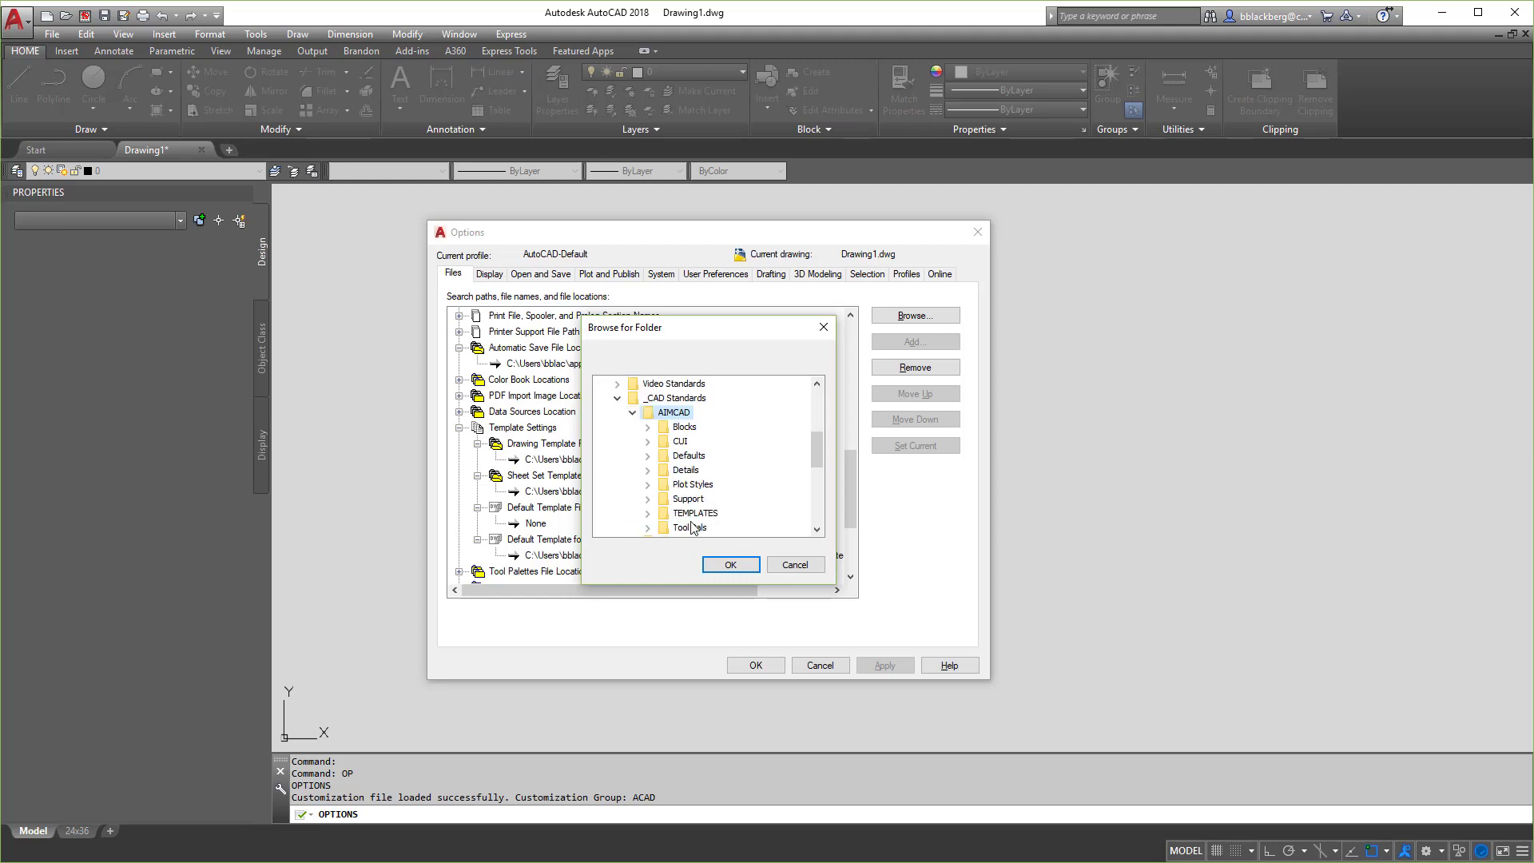
{"action": "left_click", "coordinate": [693, 513]}
{"action": "left_click", "coordinate": [730, 564]}
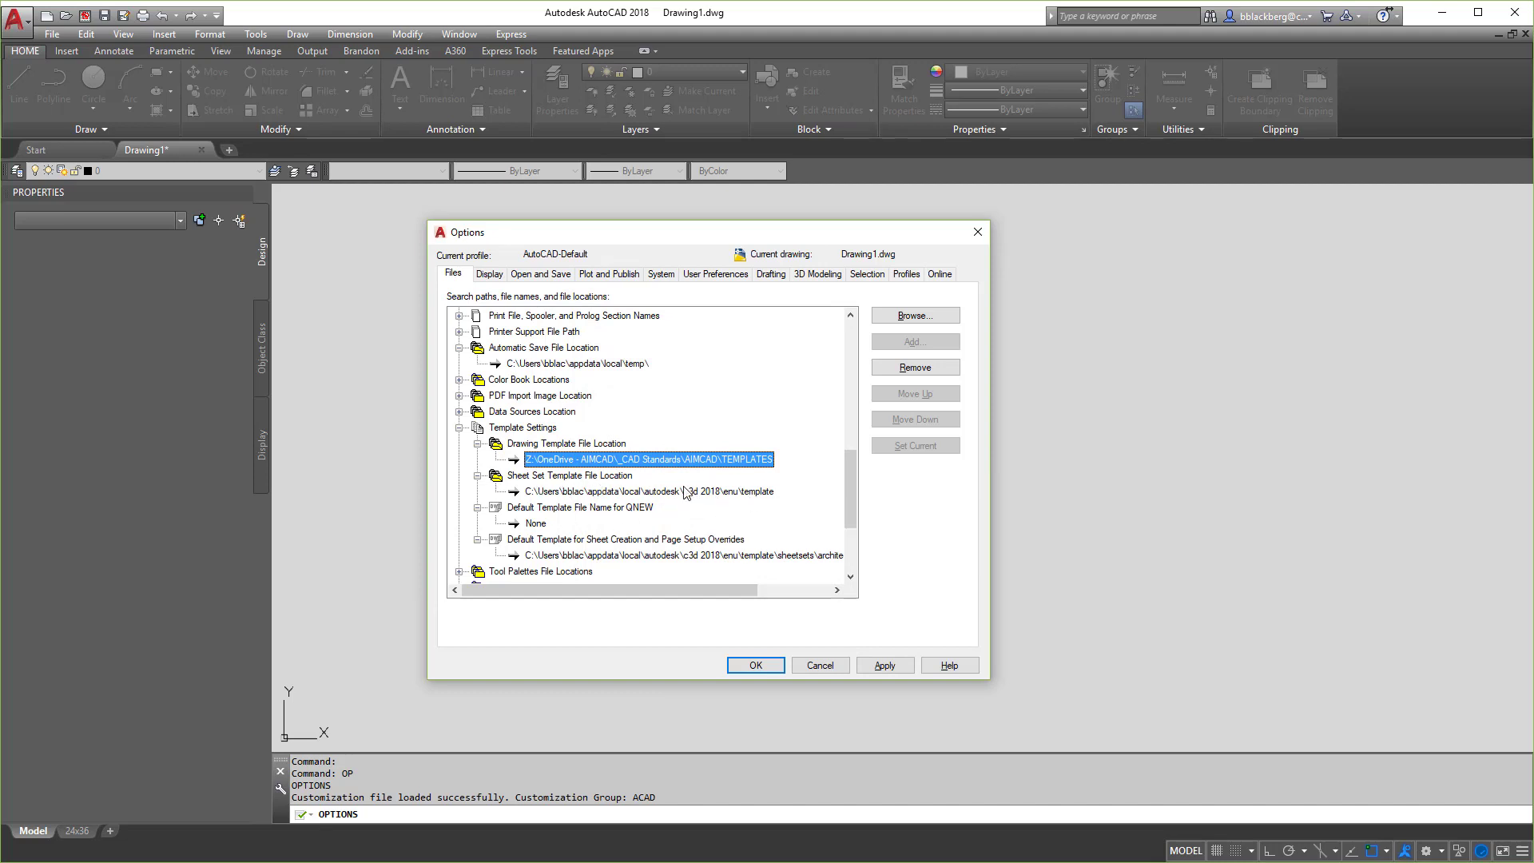
Set the Default Template File Name for QNEW to AIM.dwt from OneDrive - AIMCAD\_CAD Standards\AIMCAD\TEMPLATES and apply the change.
{"action": "left_click", "coordinate": [530, 525]}
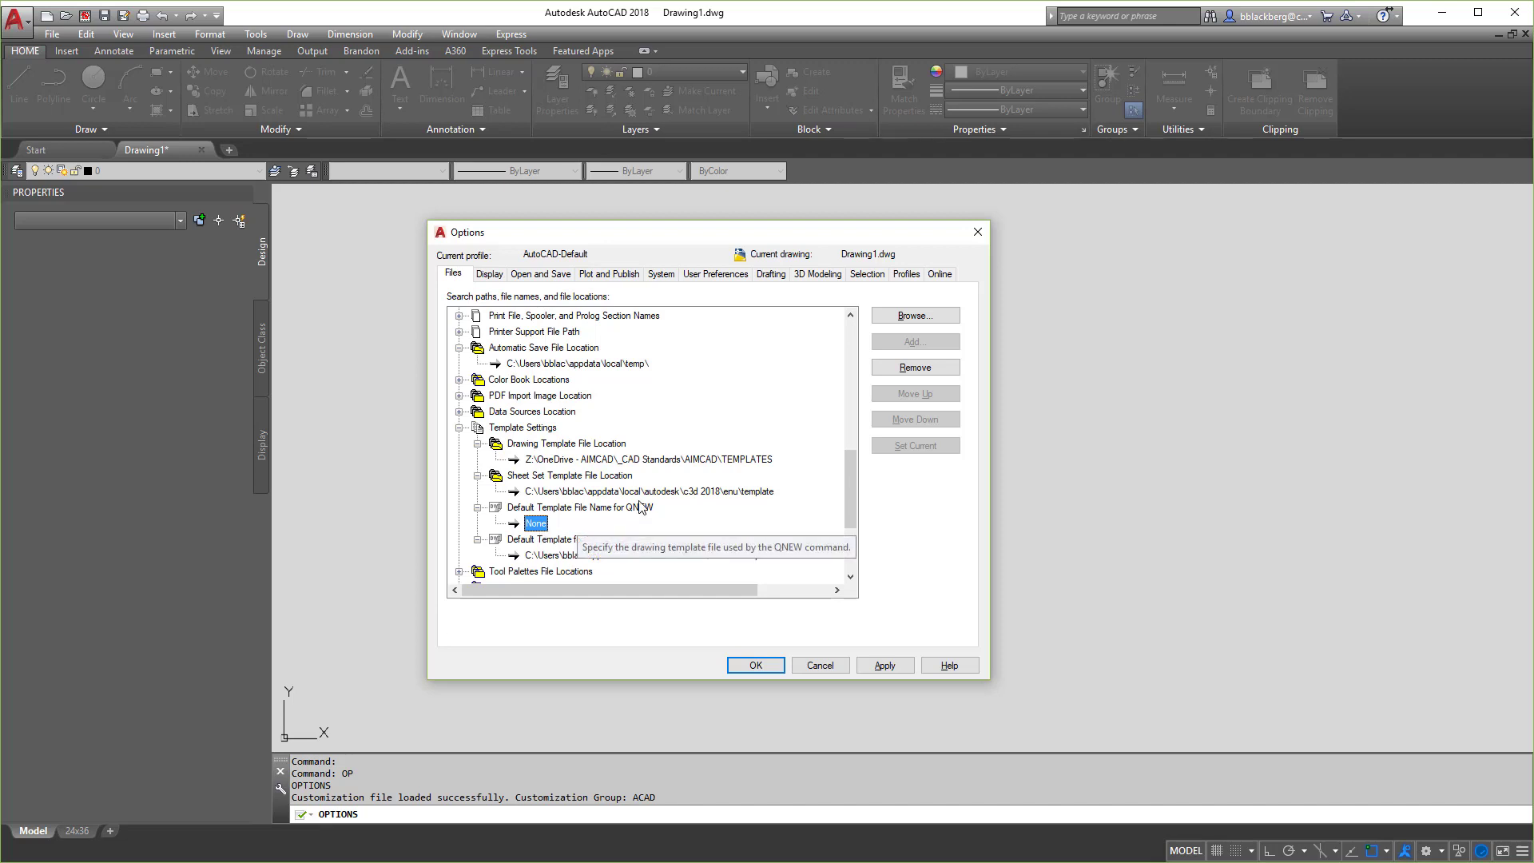
{"action": "left_click", "coordinate": [915, 319]}
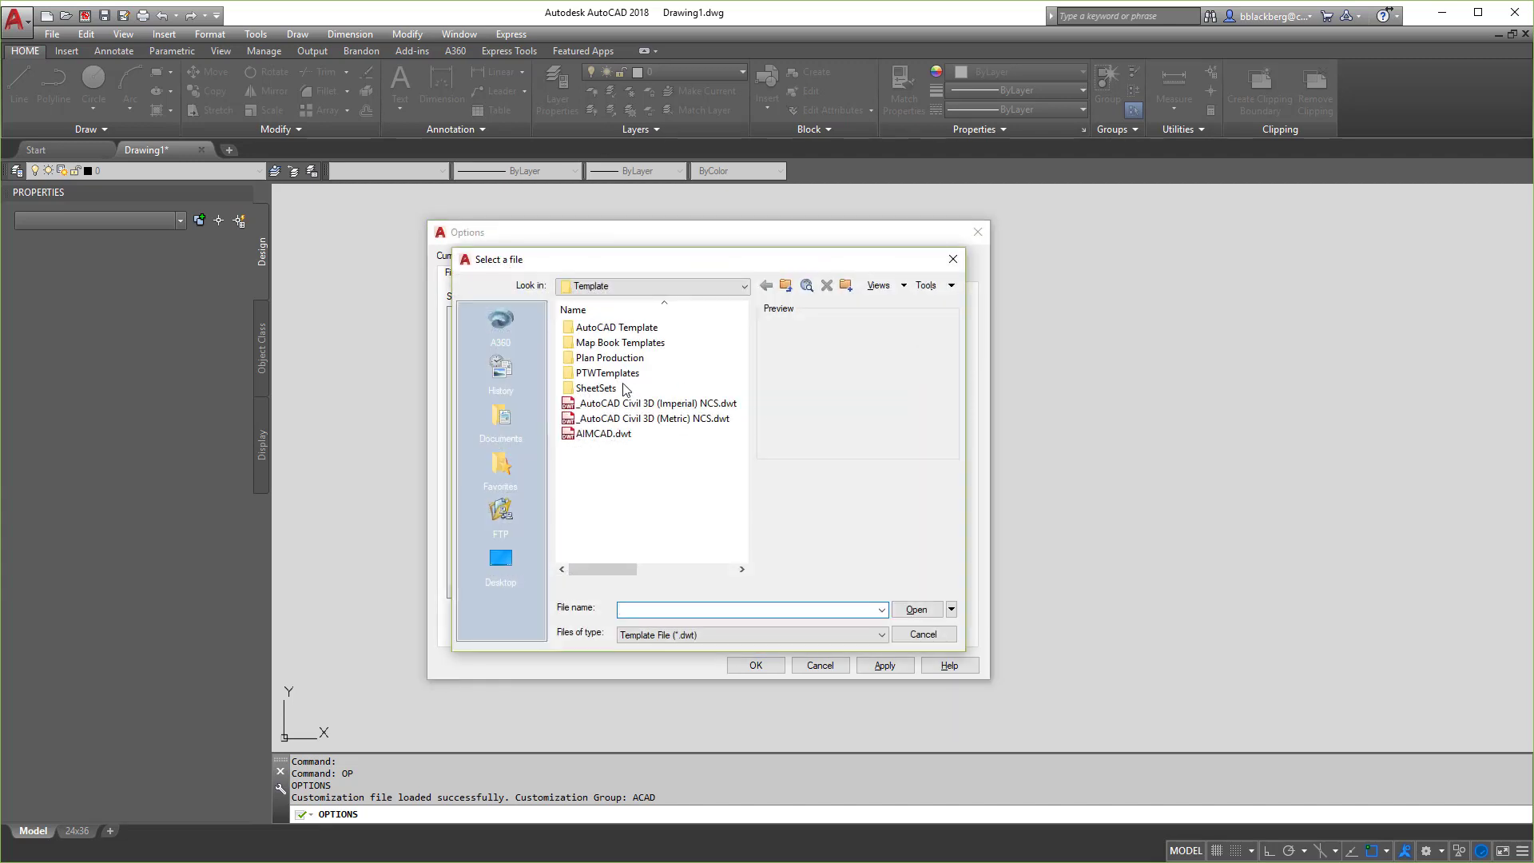
{"action": "left_click", "coordinate": [607, 288]}
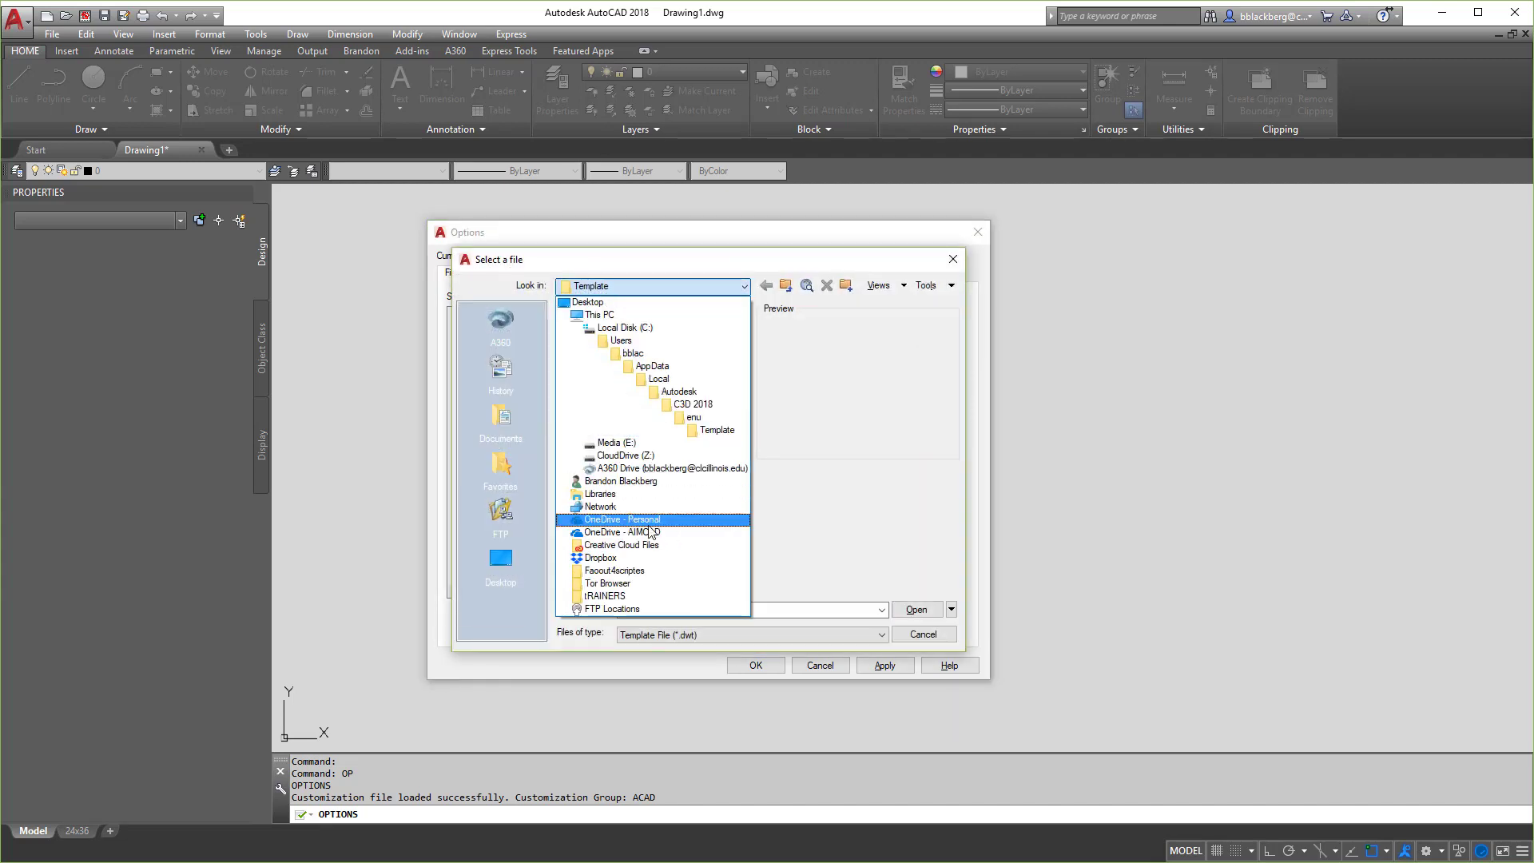
{"action": "left_click", "coordinate": [622, 532]}
{"action": "double_click", "coordinate": [611, 328]}
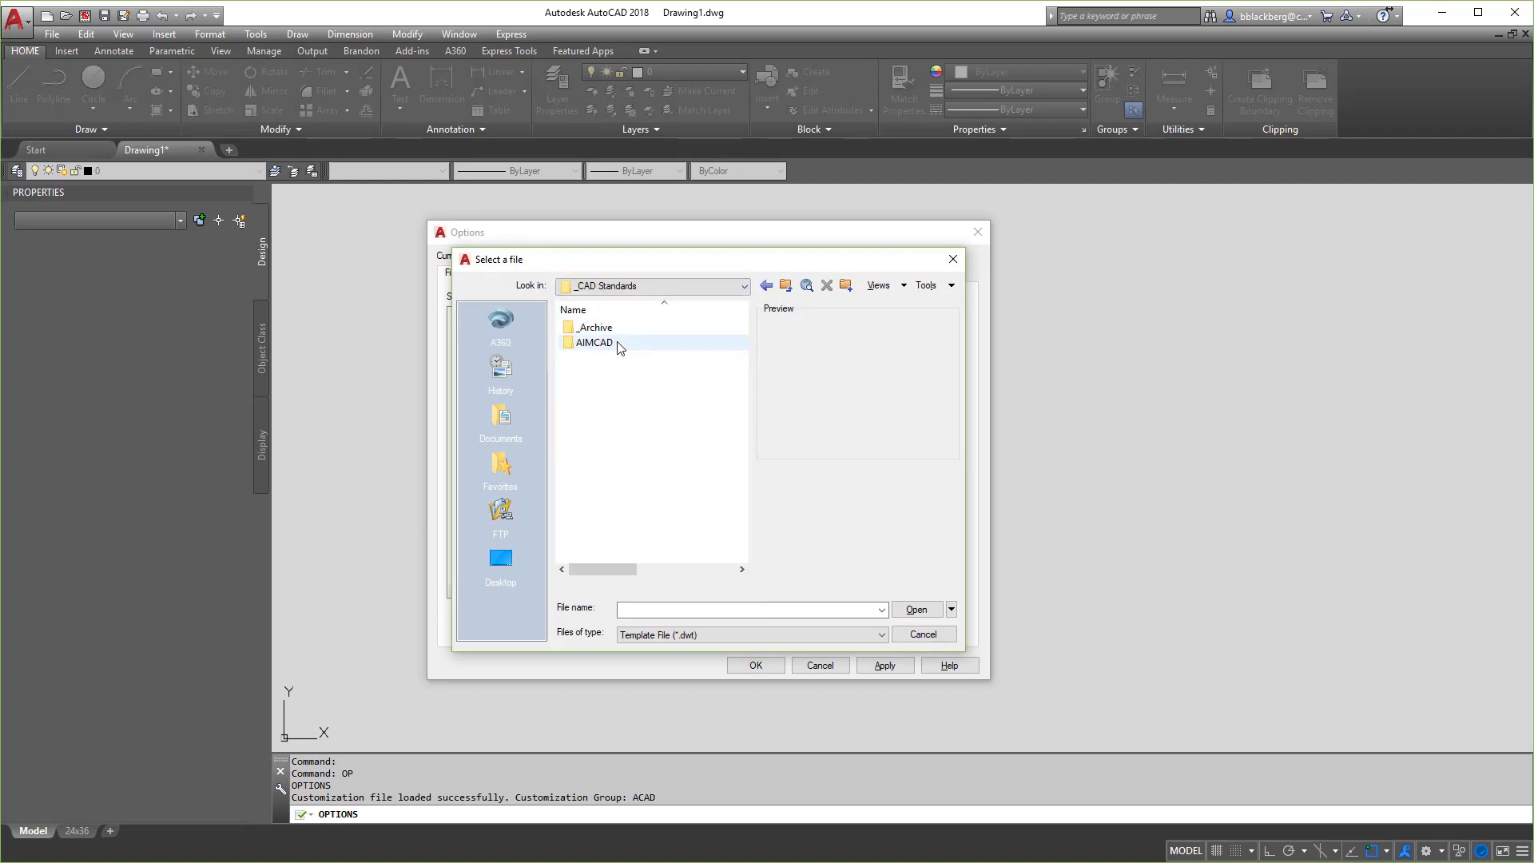
{"action": "double_click", "coordinate": [617, 342]}
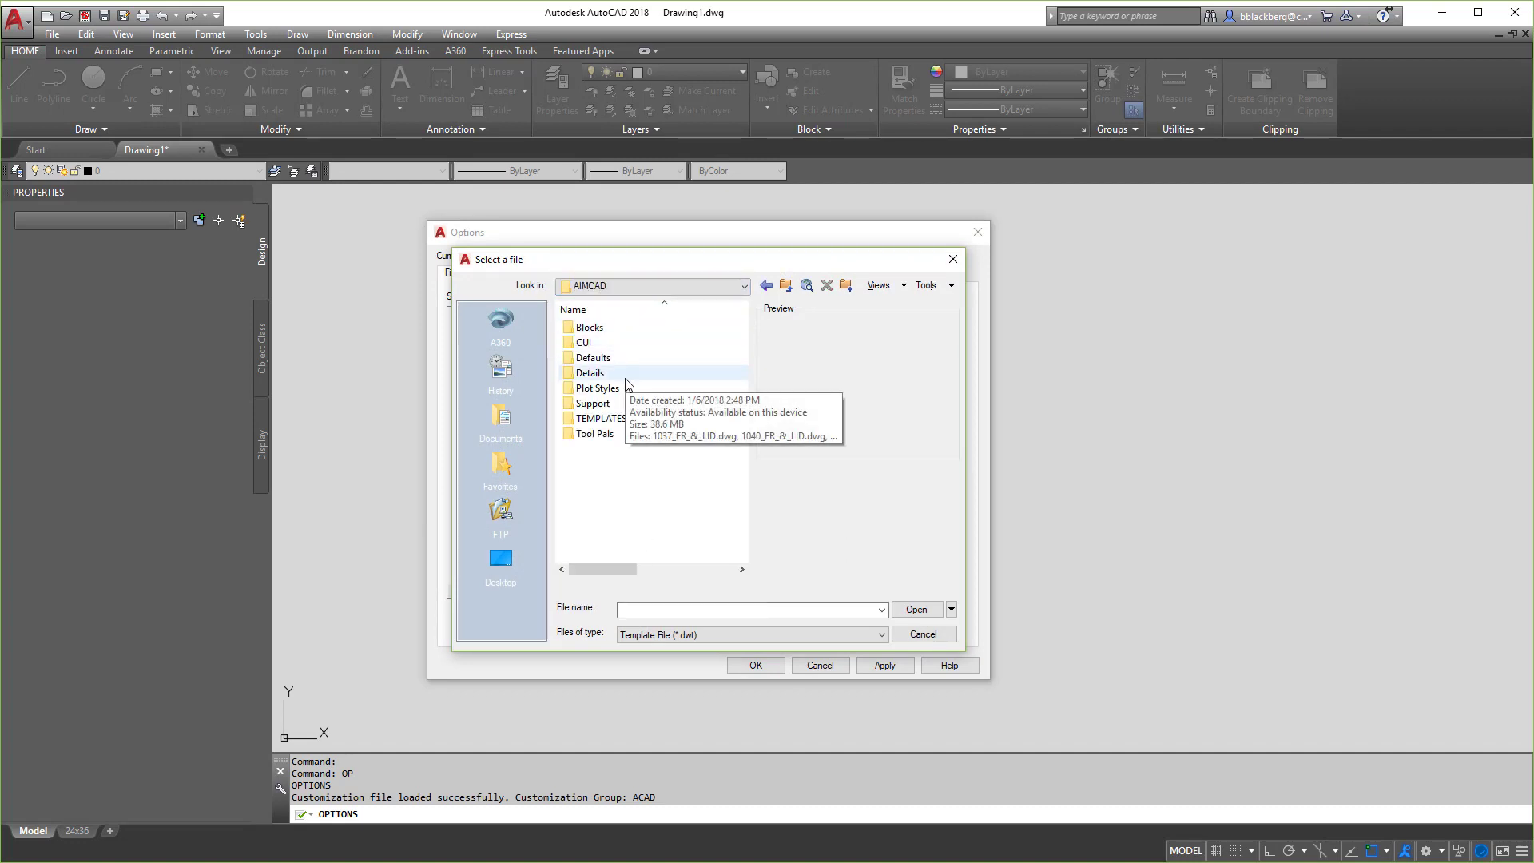
{"action": "double_click", "coordinate": [599, 418]}
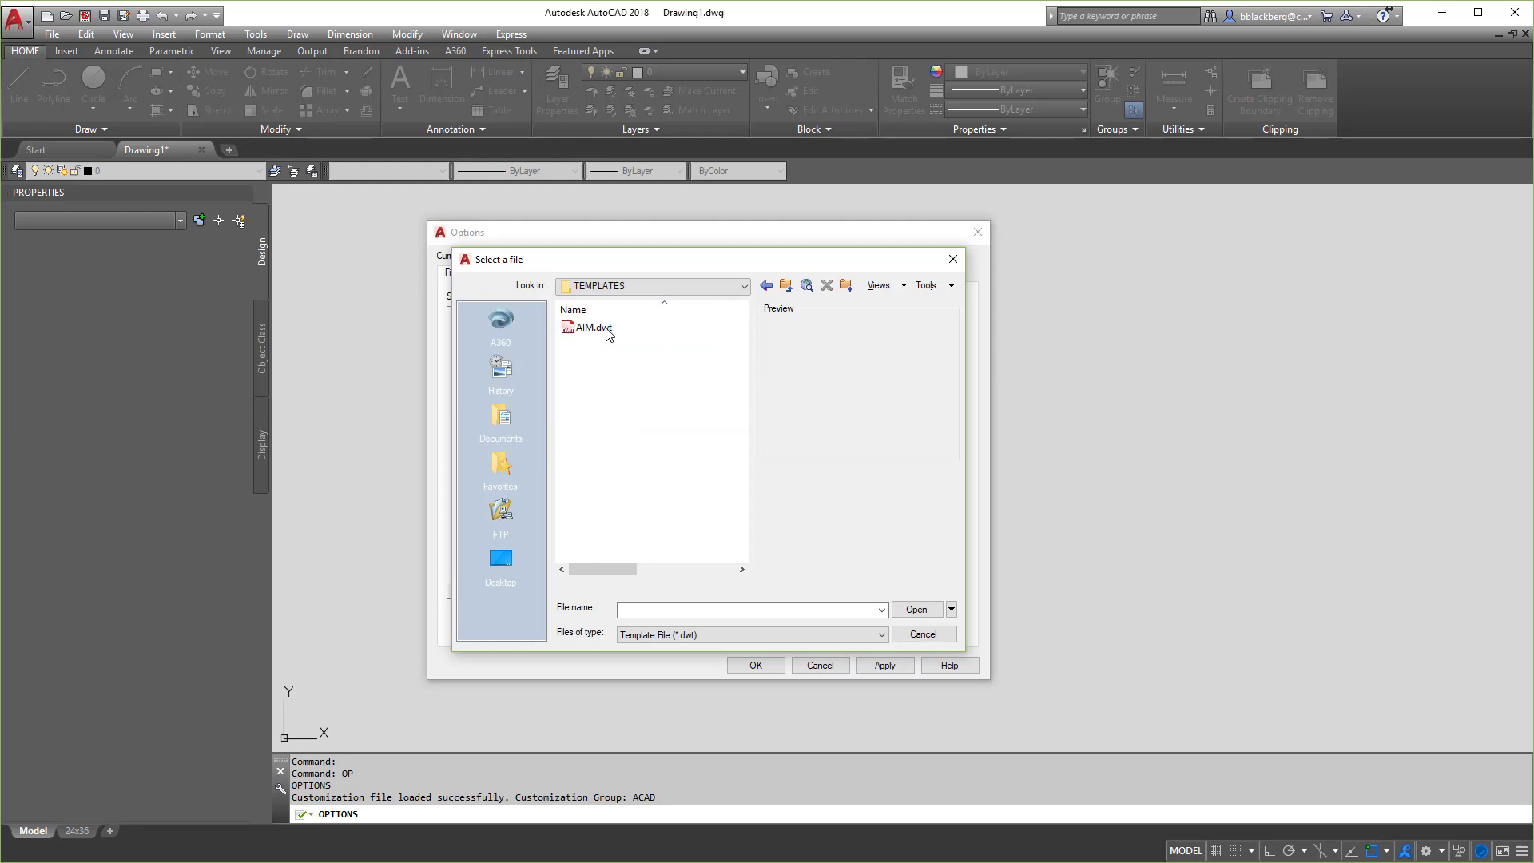
{"action": "left_click", "coordinate": [608, 329]}
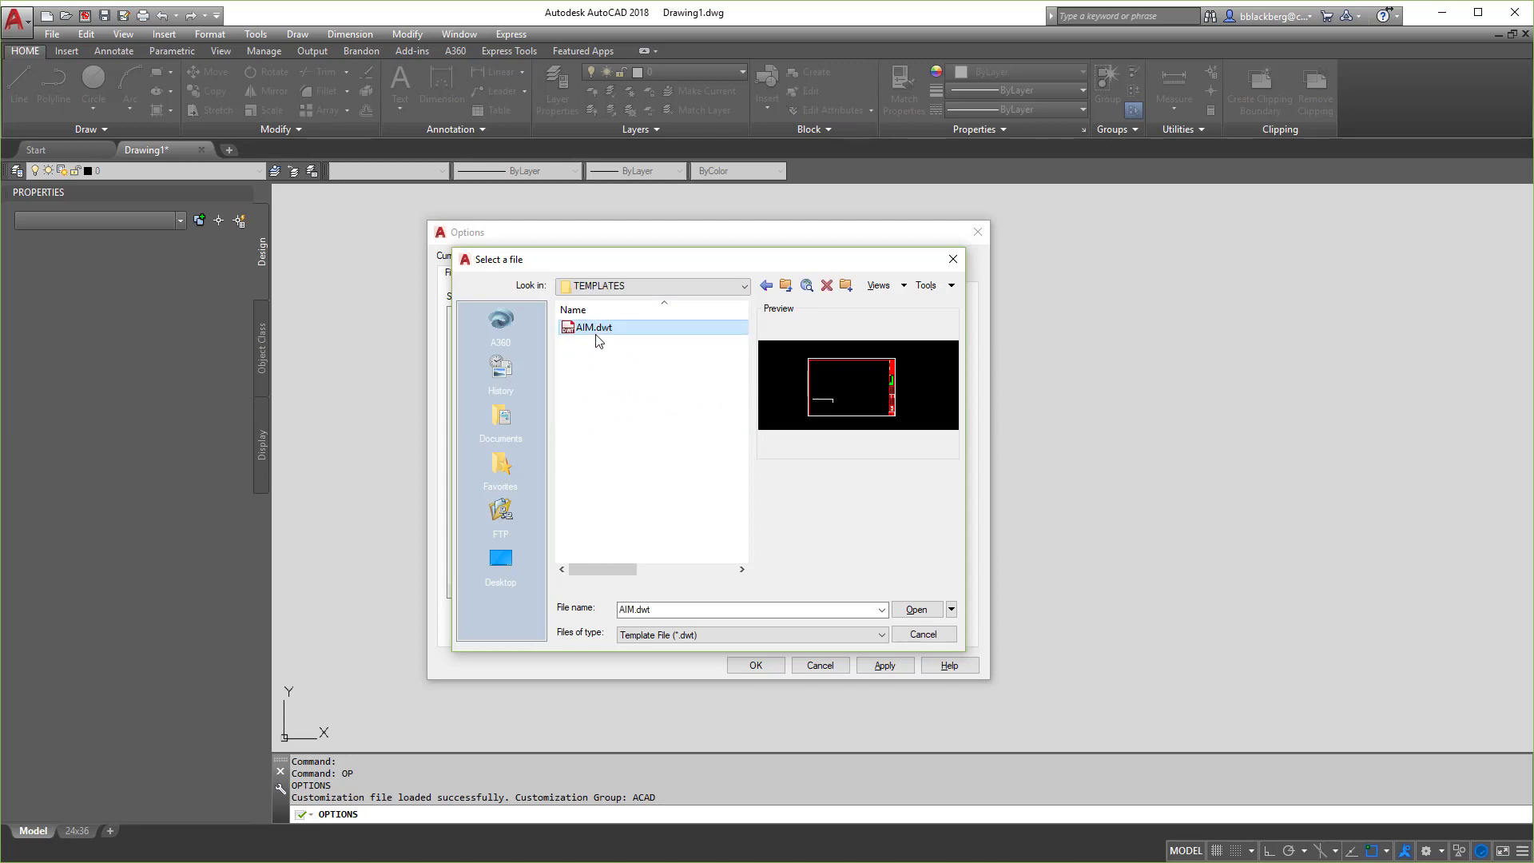
{"action": "left_click", "coordinate": [917, 610]}
{"action": "left_click", "coordinate": [895, 667]}
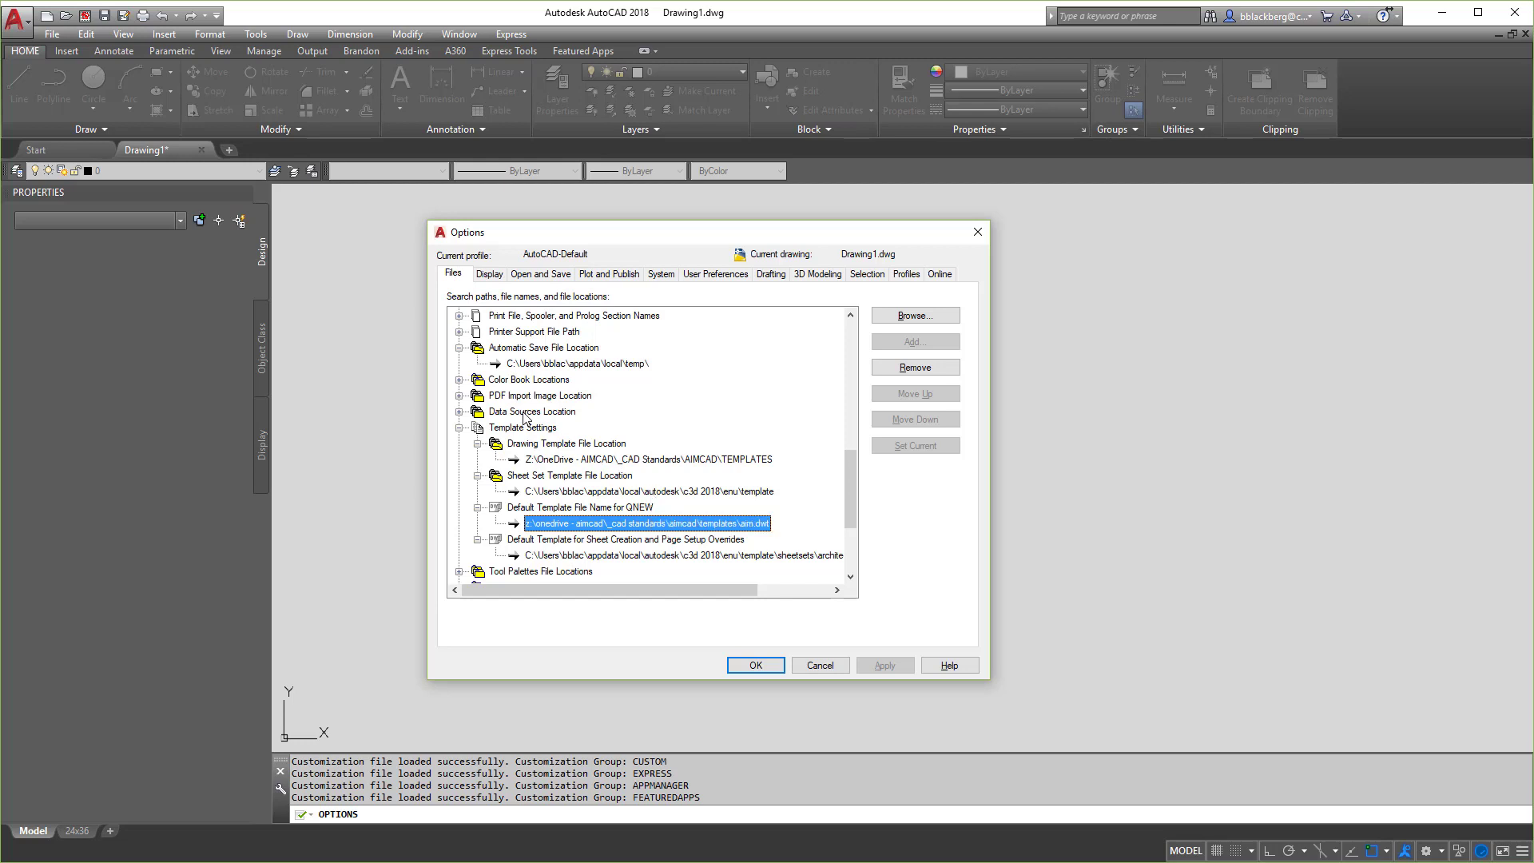
Expand Tool Palettes File Locations and copy its existing toolpalette folder path.
{"action": "scroll", "coordinate": [554, 454], "scroll_direction": "down", "scroll_amount": 2}
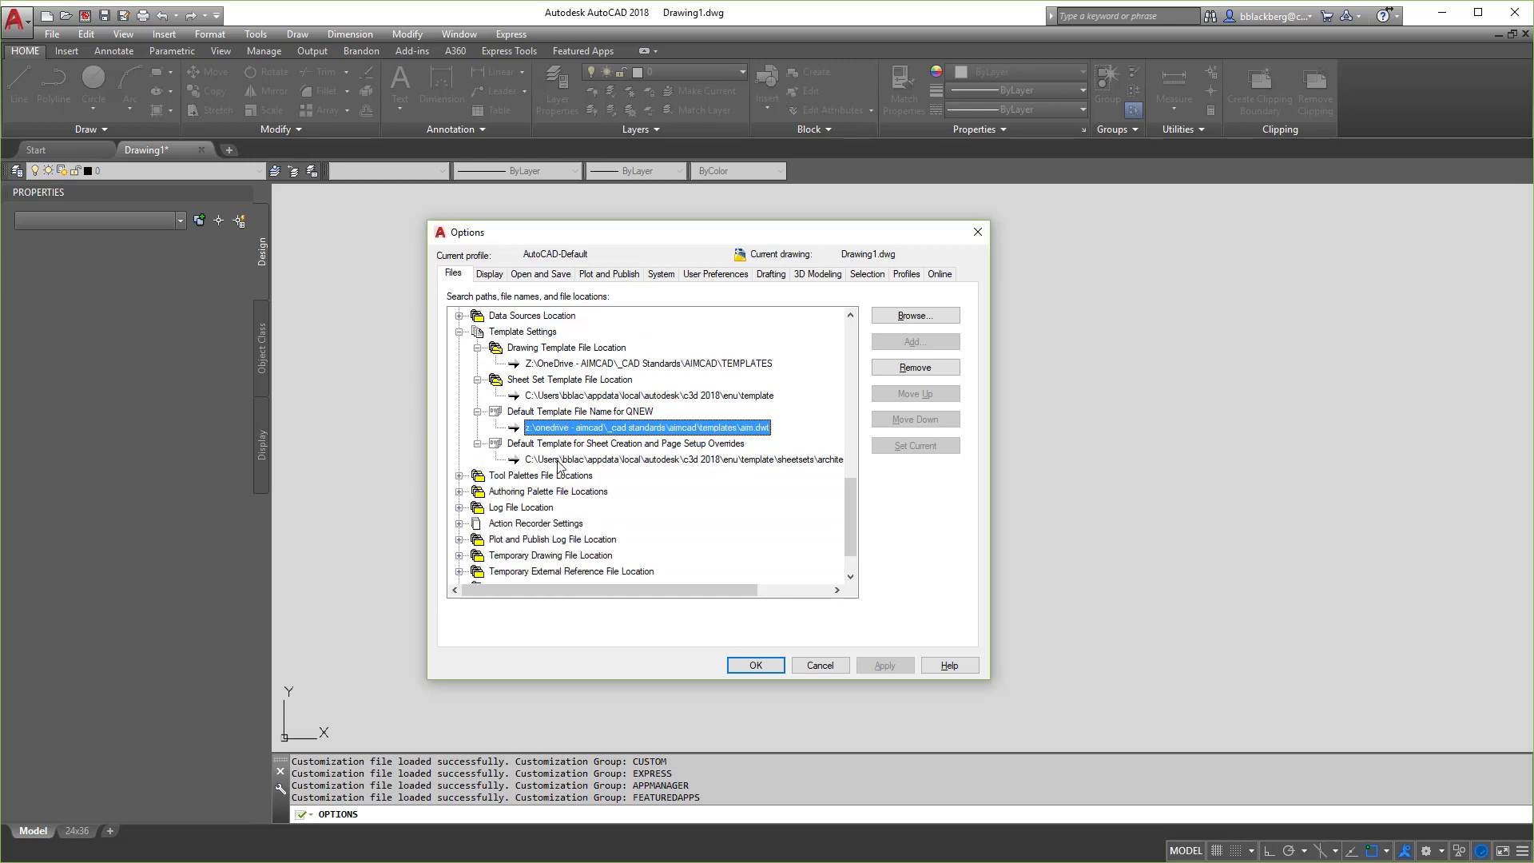
{"action": "left_click", "coordinate": [459, 477]}
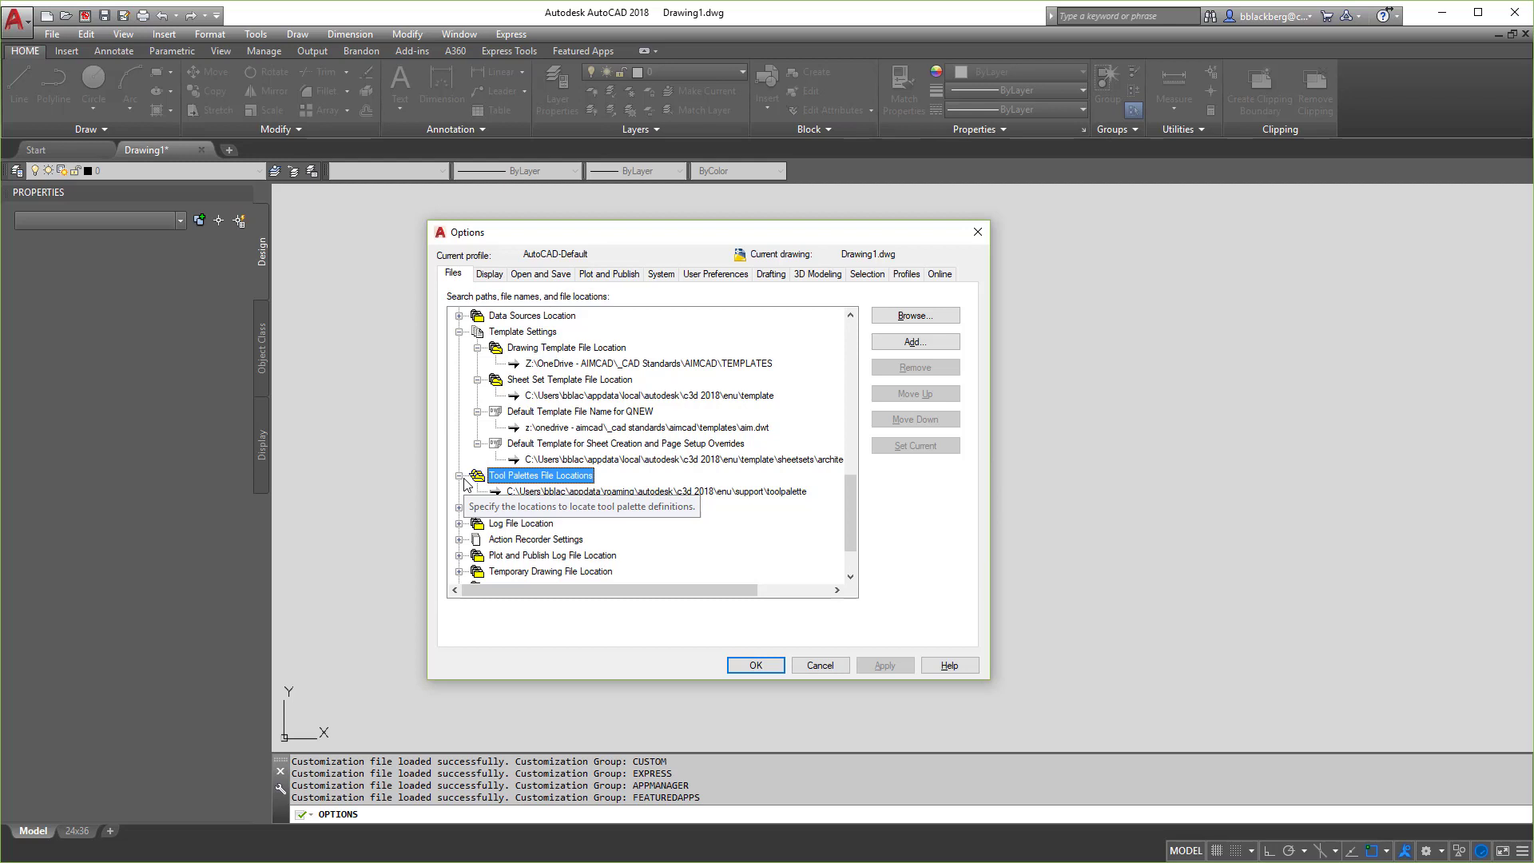
{"action": "left_click", "coordinate": [560, 492]}
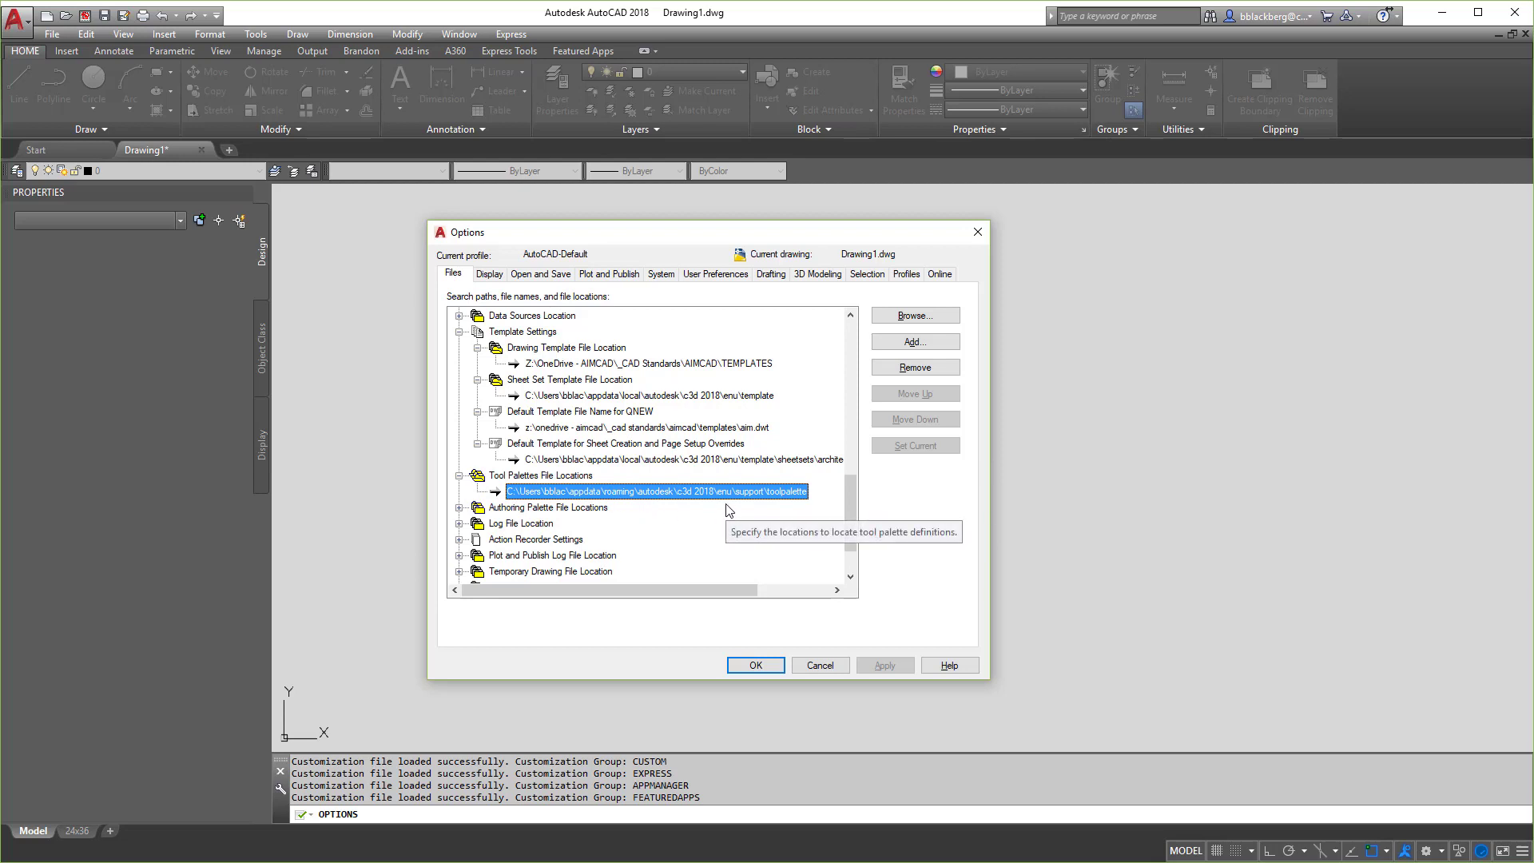
{"action": "left_click", "coordinate": [707, 496]}
{"action": "right_click", "coordinate": [707, 496]}
{"action": "left_click", "coordinate": [765, 547]}
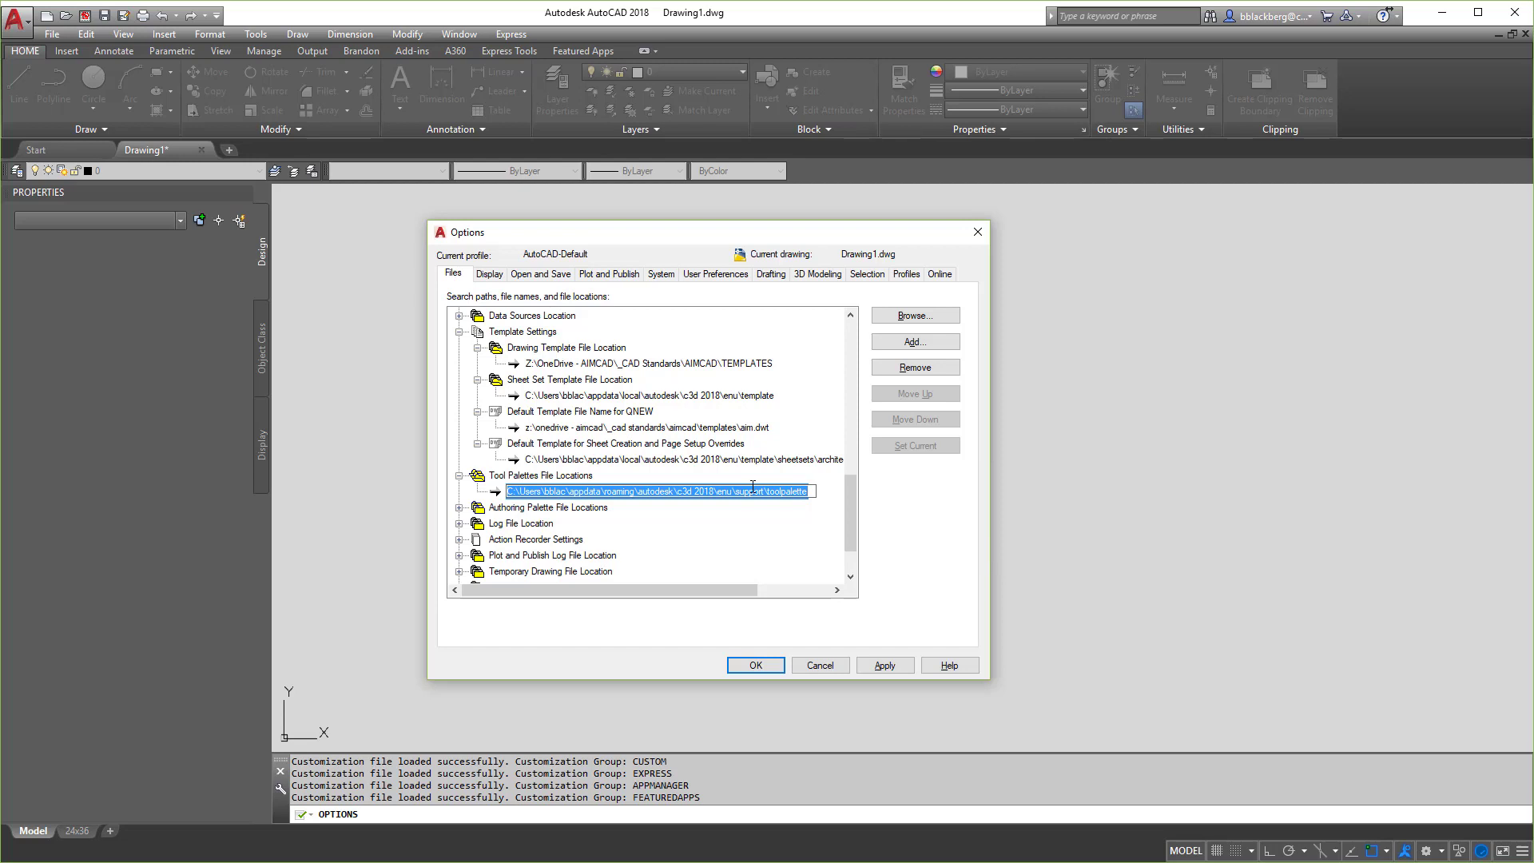
Open the copied toolpalette folder path in File Explorer and copy all its contents, including Palettes and WorkspaceCatalog (Imperial).
{"action": "key", "text": "super+e"}
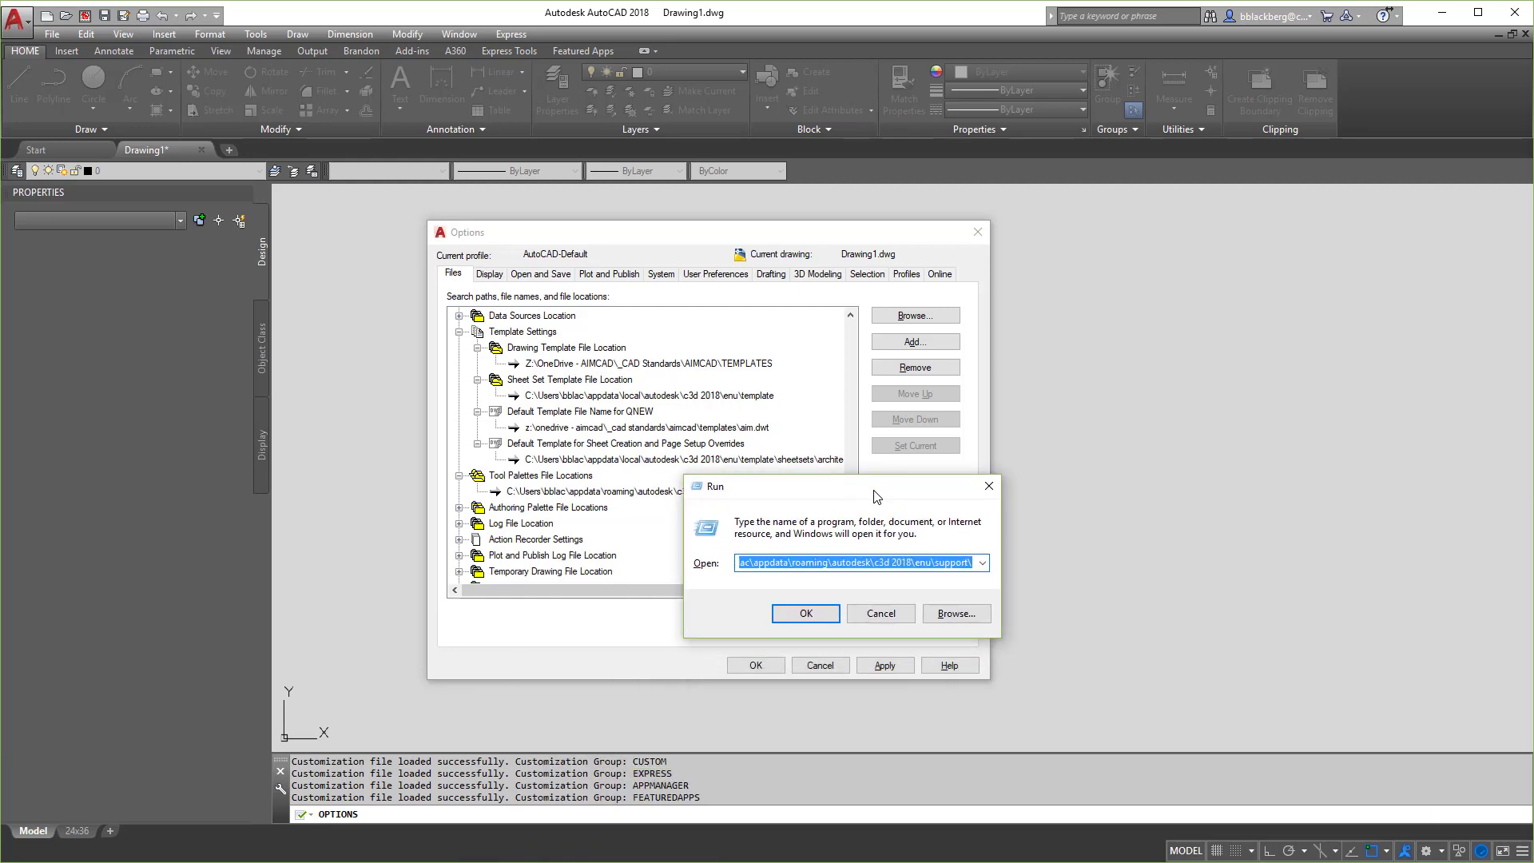
{"action": "key", "text": "ctrl+v"}
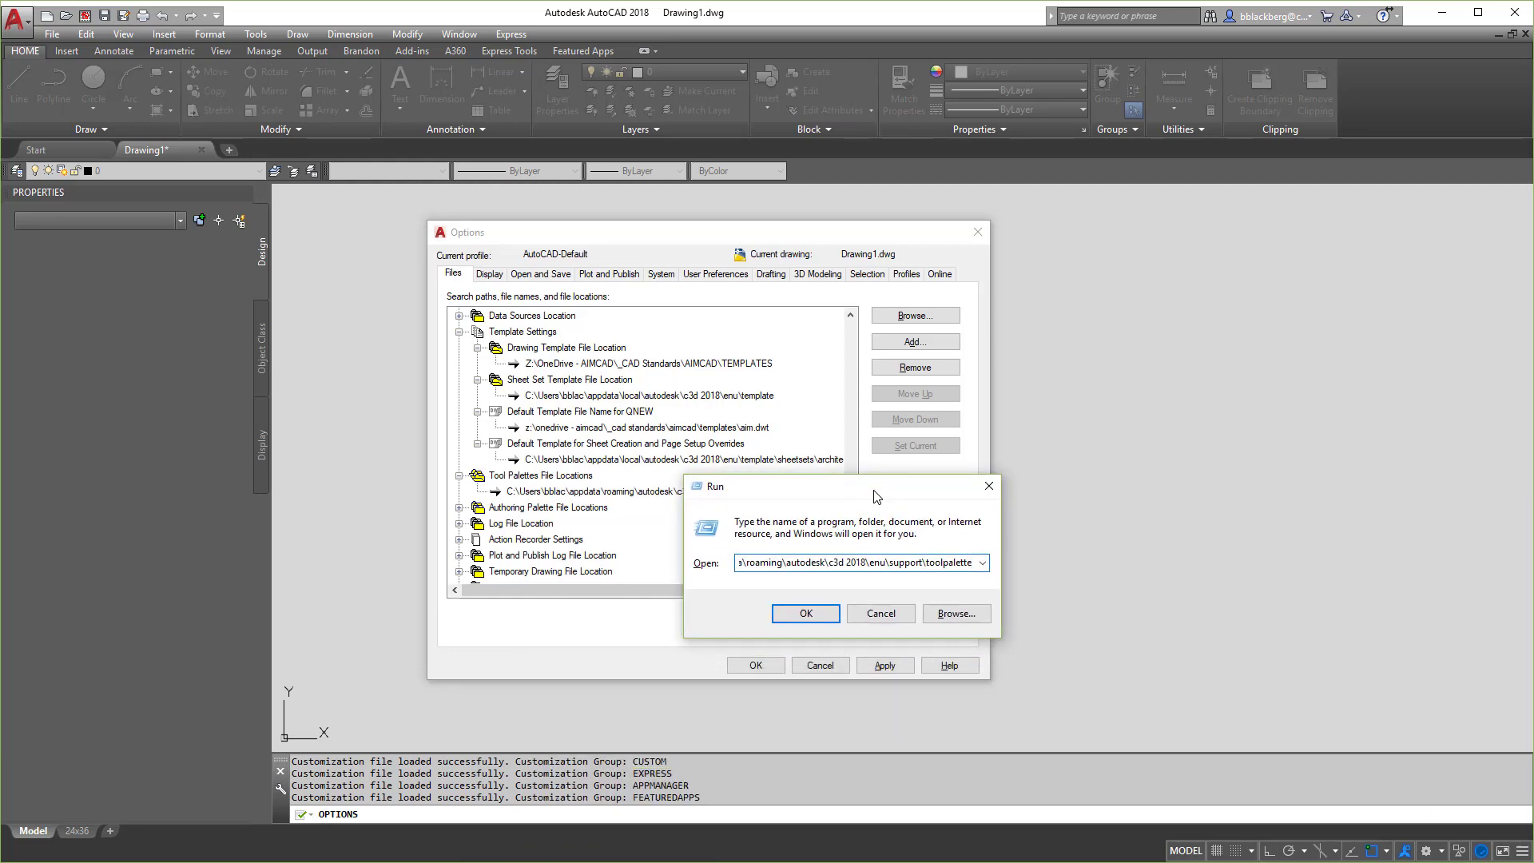
{"action": "key", "text": "Return"}
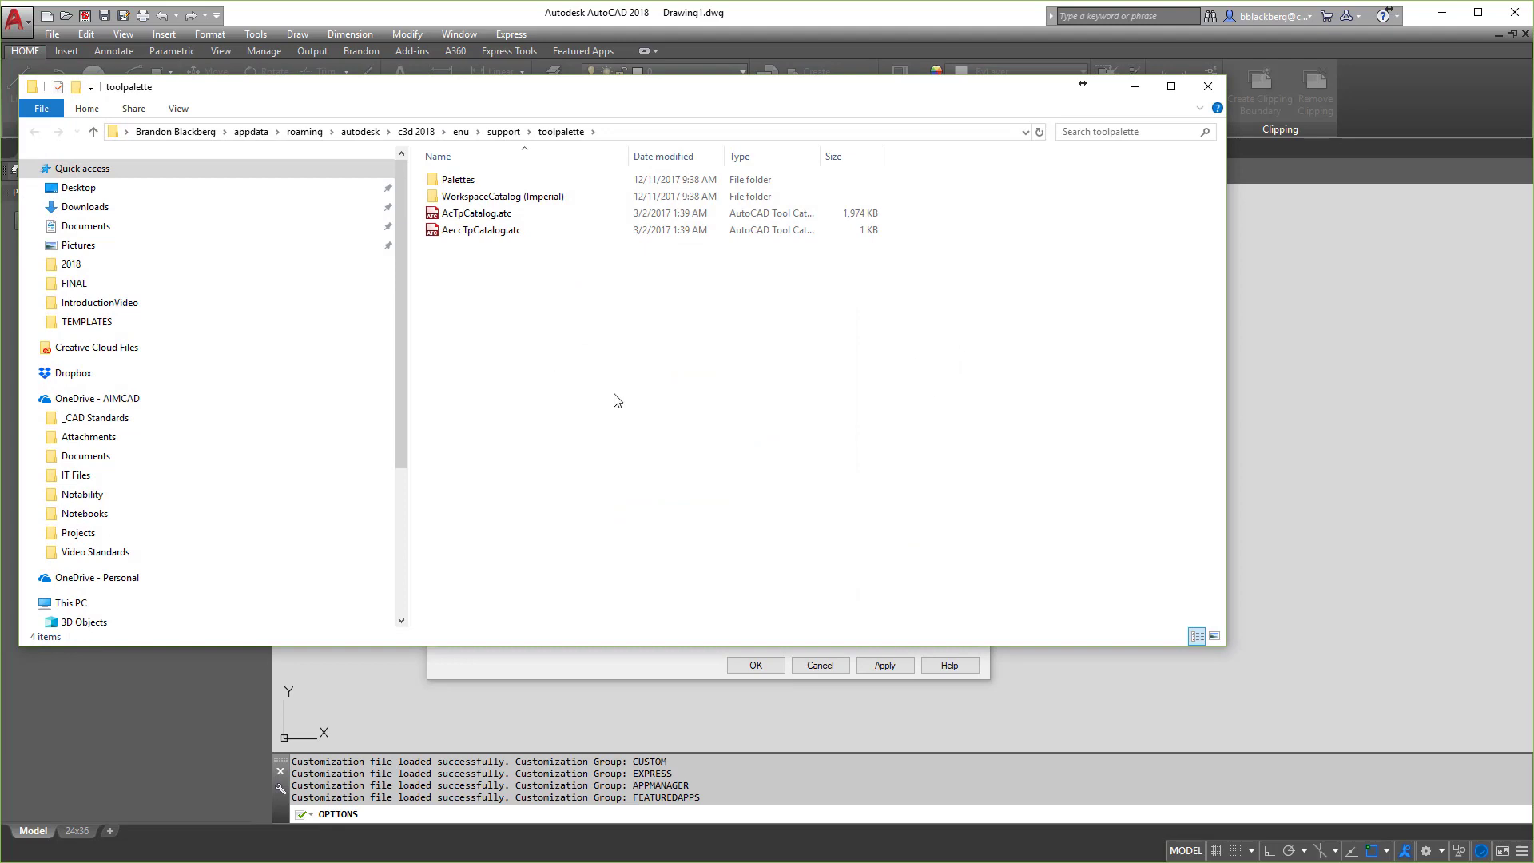
{"action": "left_click_drag", "start_coordinate": [628, 331], "coordinate": [412, 148]}
{"action": "right_click", "coordinate": [468, 184]}
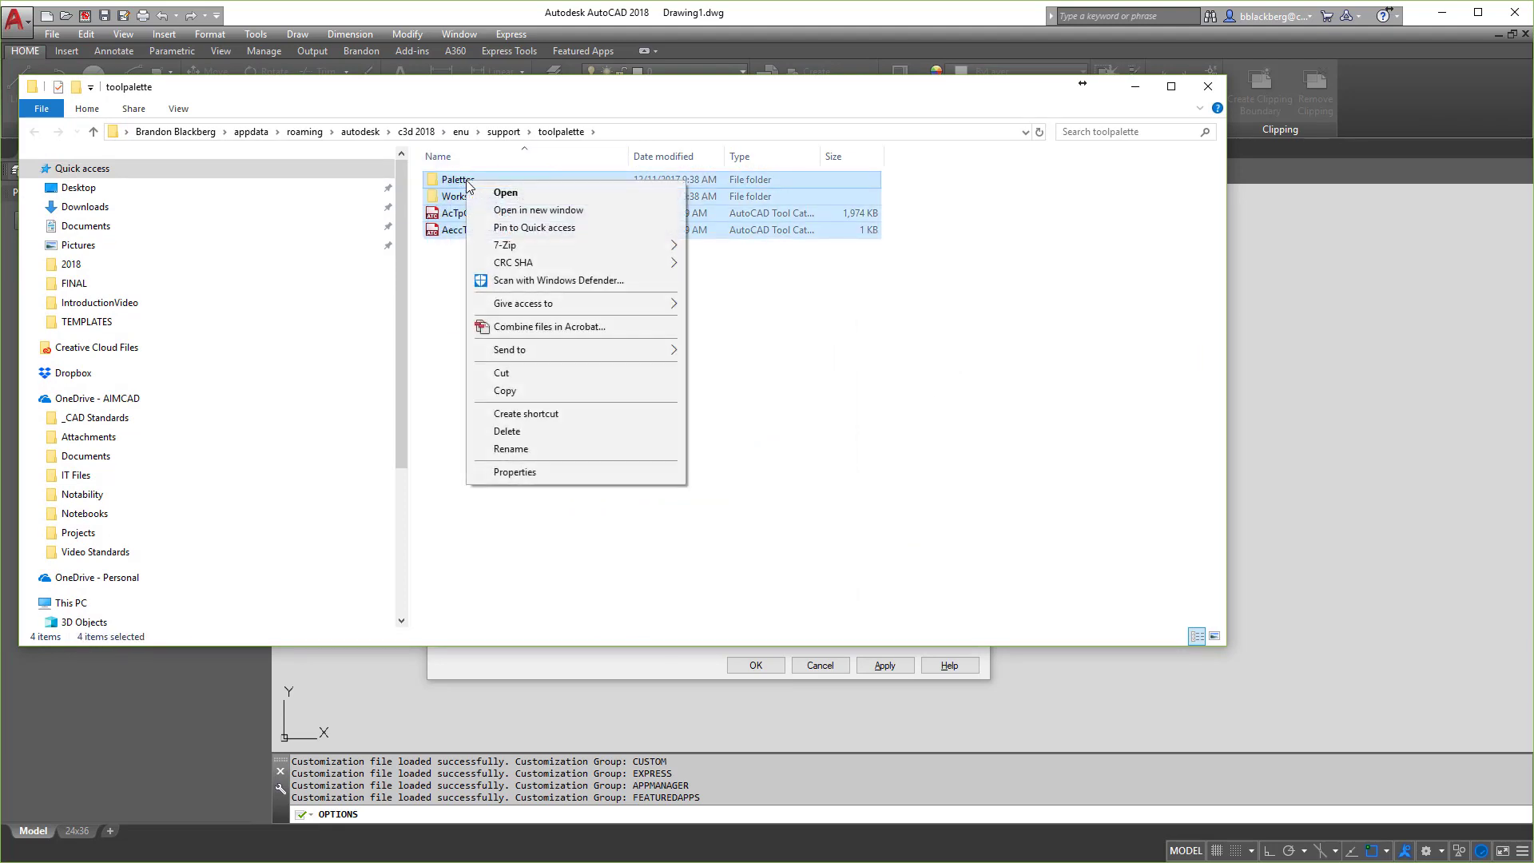
{"action": "left_click", "coordinate": [528, 391]}
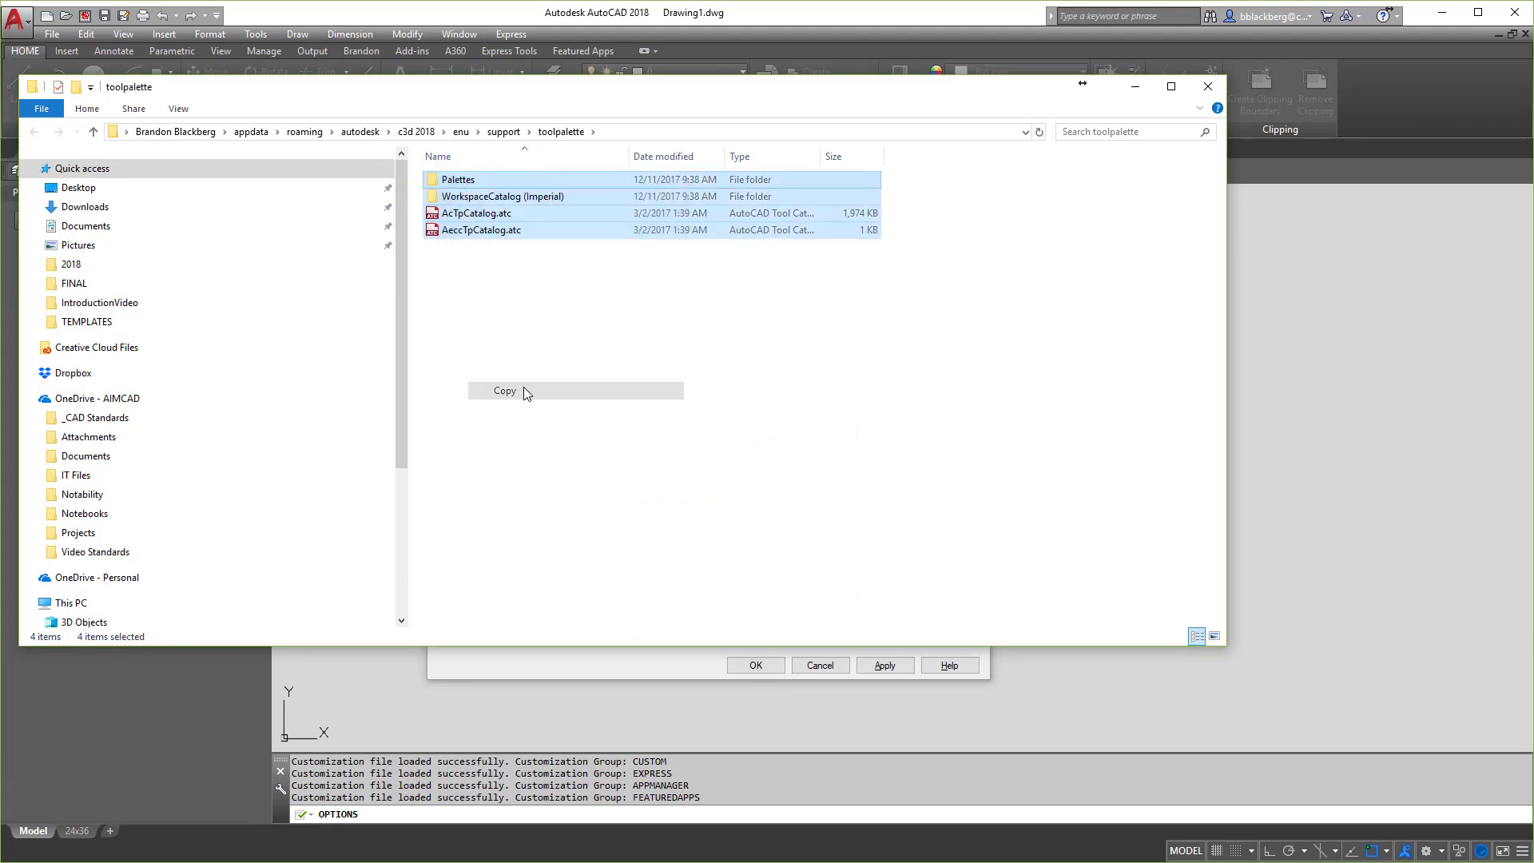
{"action": "right_click", "coordinate": [490, 218]}
{"action": "left_click", "coordinate": [444, 335]}
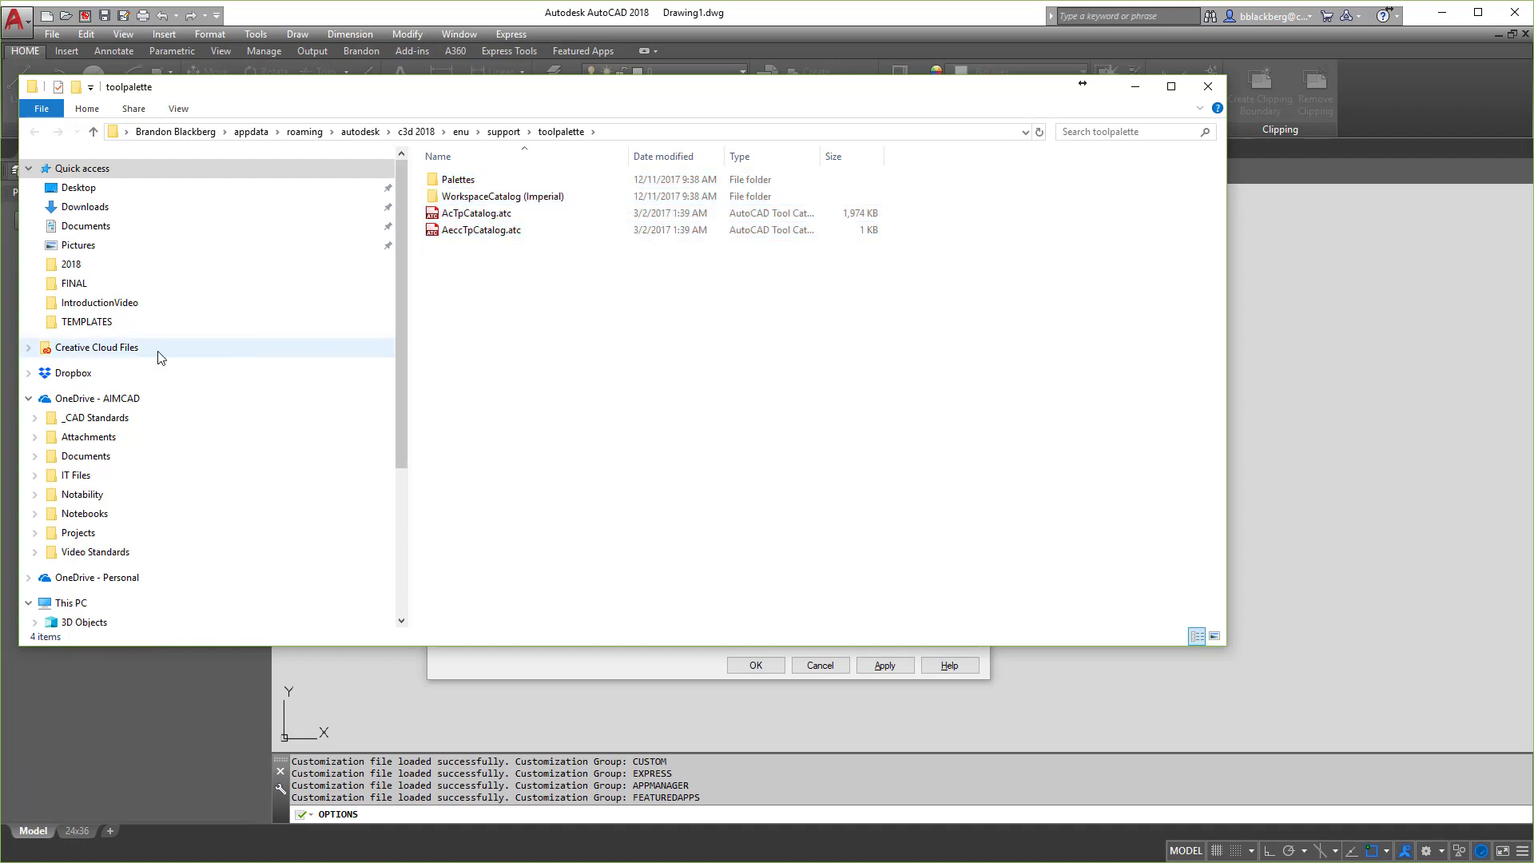
Paste the copied tool palette files into OneDrive - AIMCAD\_CAD Standards\AIMCAD\Tool Pals, replacing the existing files, and return to AutoCAD's Options.
{"action": "left_click", "coordinate": [99, 418]}
{"action": "double_click", "coordinate": [457, 198]}
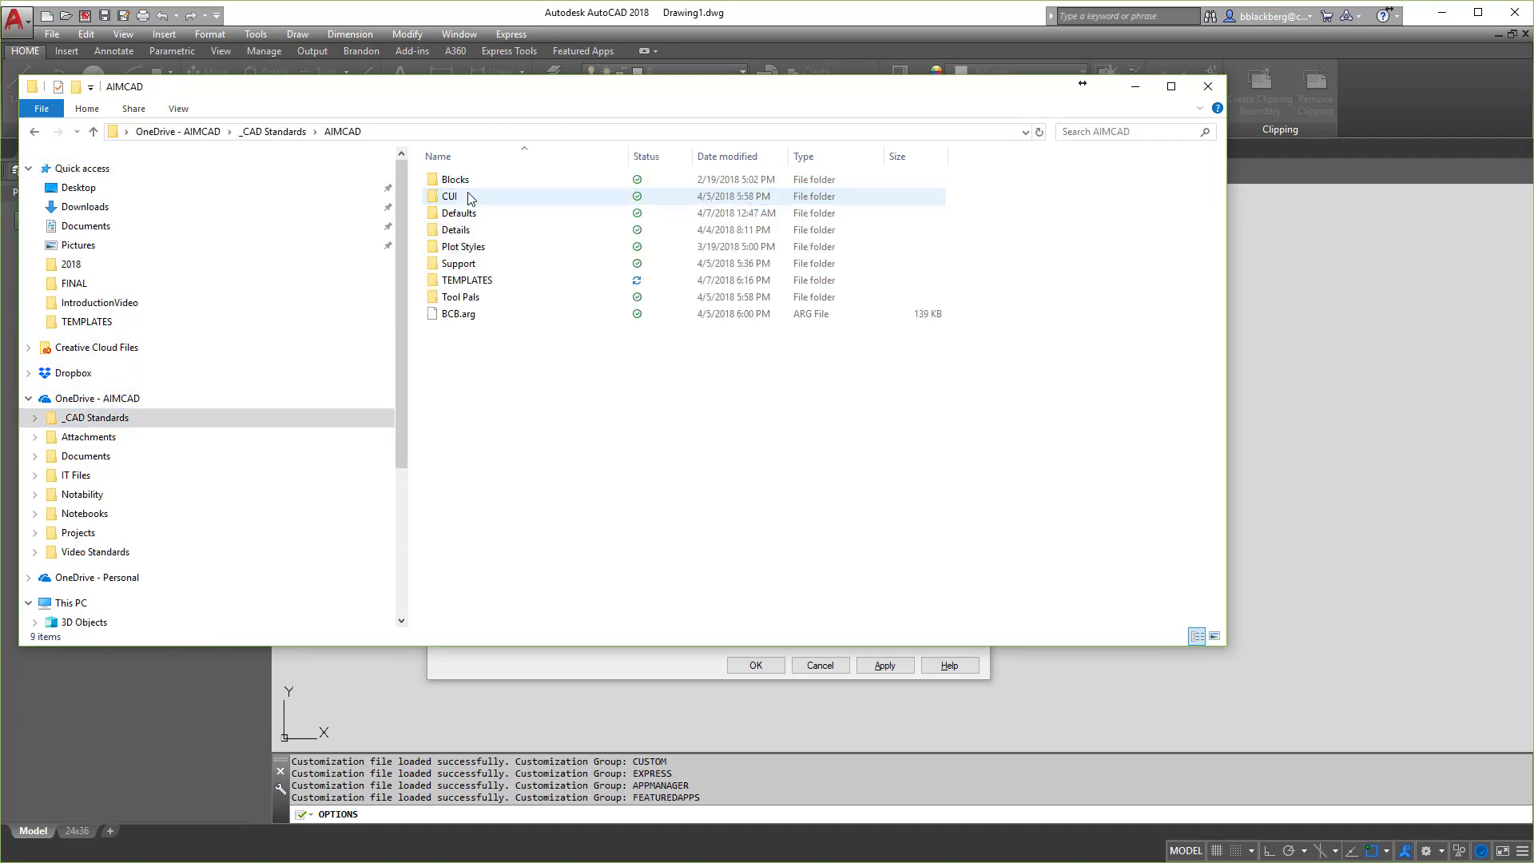
{"action": "double_click", "coordinate": [482, 301]}
{"action": "right_click", "coordinate": [531, 353]}
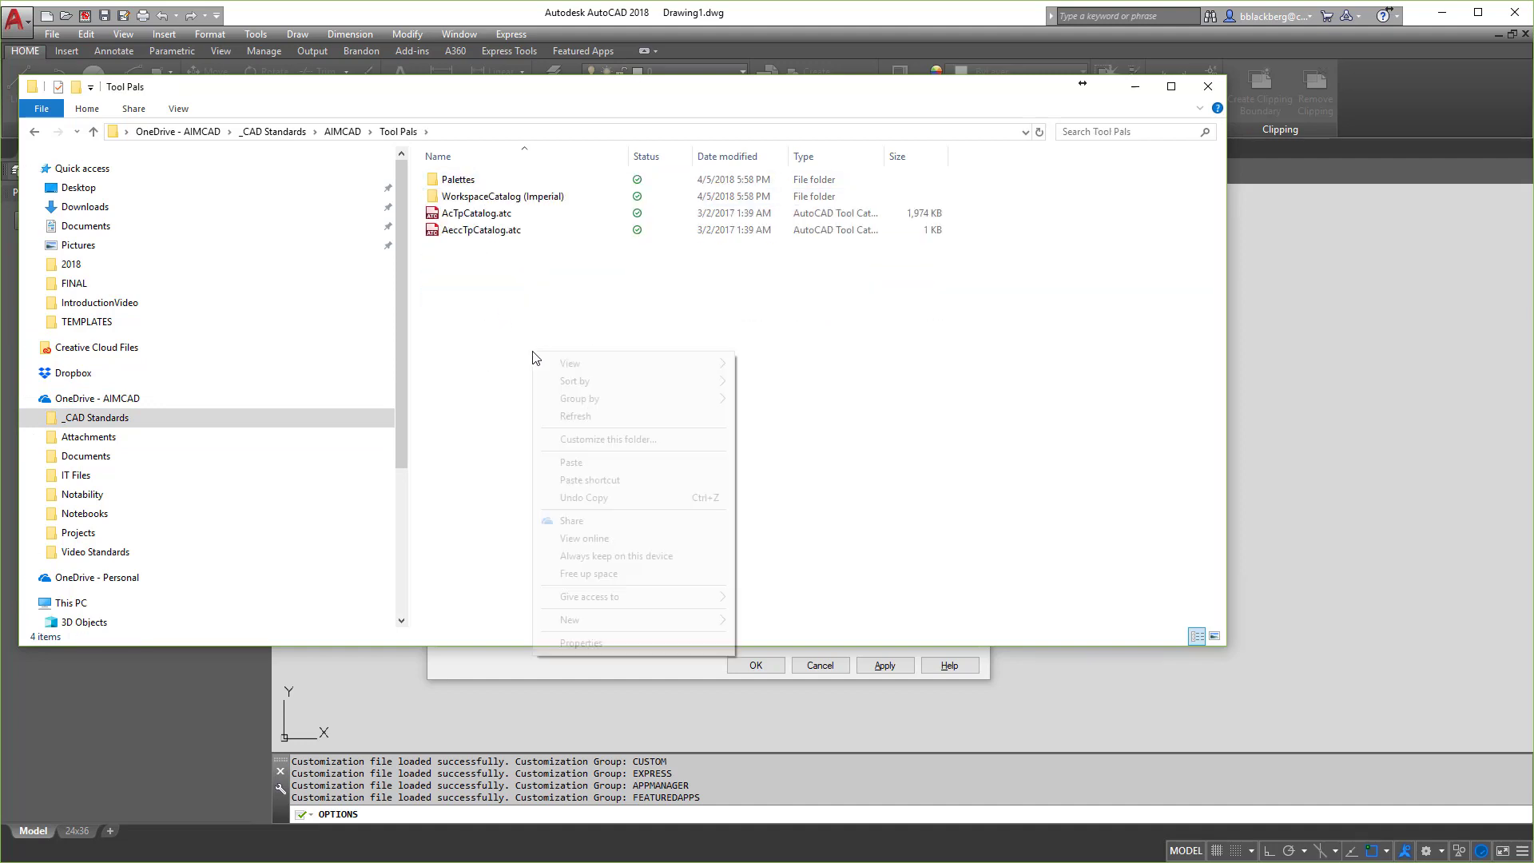
{"action": "left_click", "coordinate": [598, 463]}
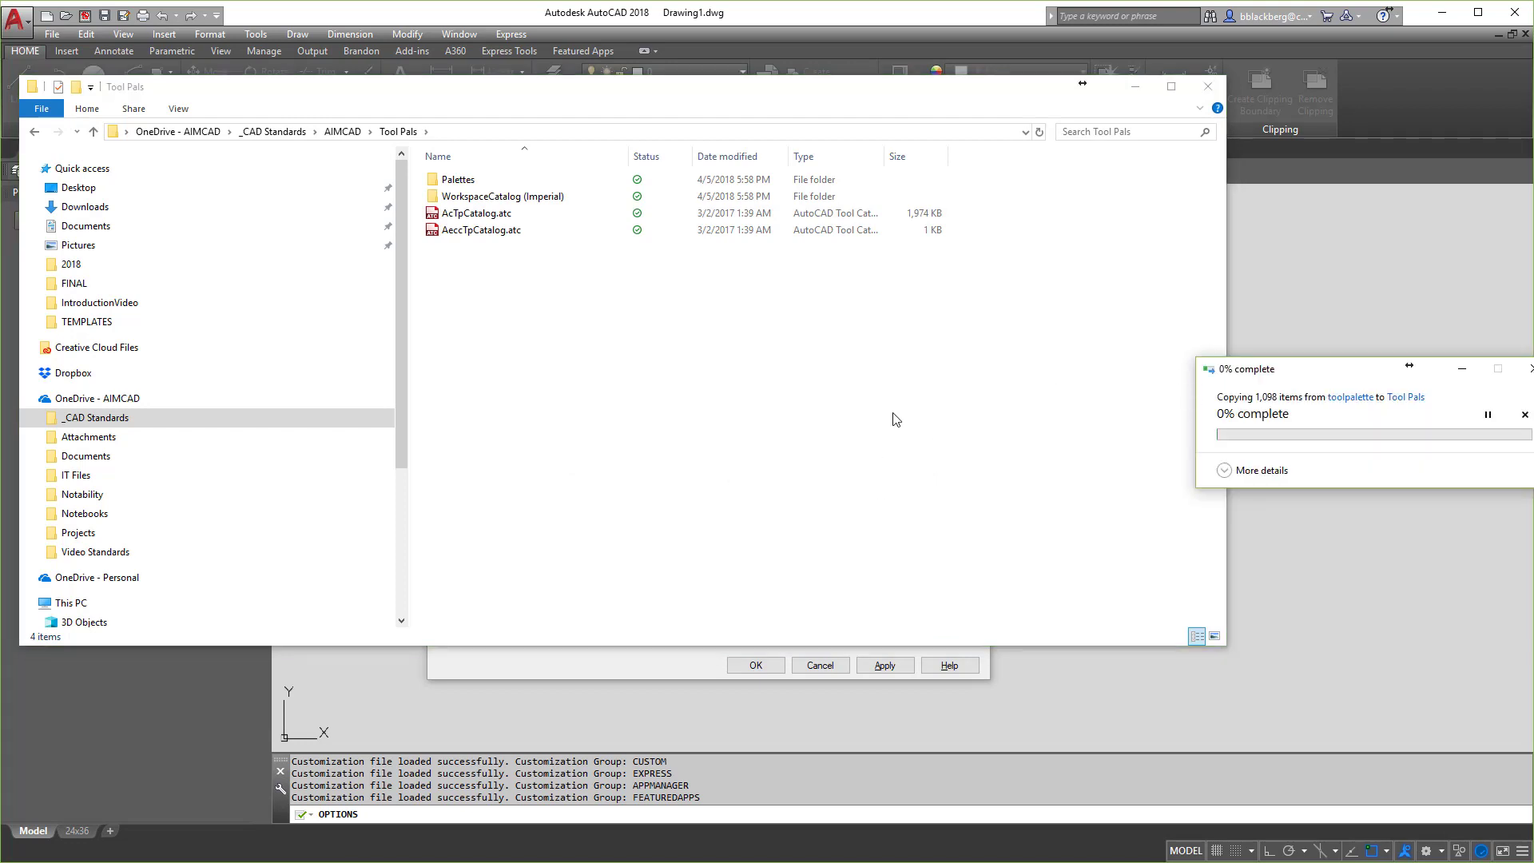
{"action": "left_click_drag", "start_coordinate": [1340, 369], "coordinate": [780, 400]}
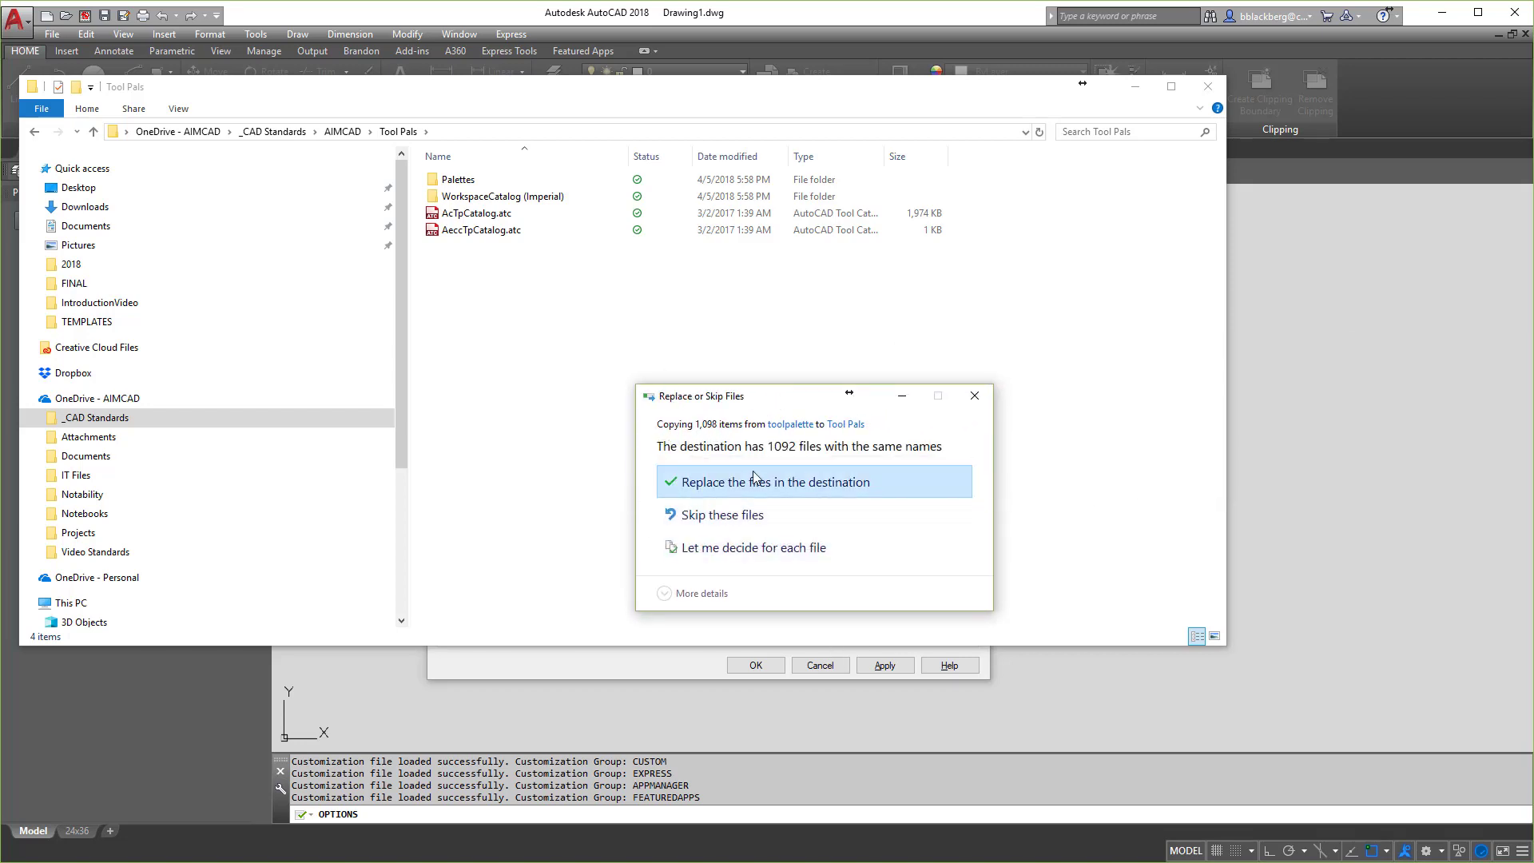
{"action": "left_click", "coordinate": [802, 483]}
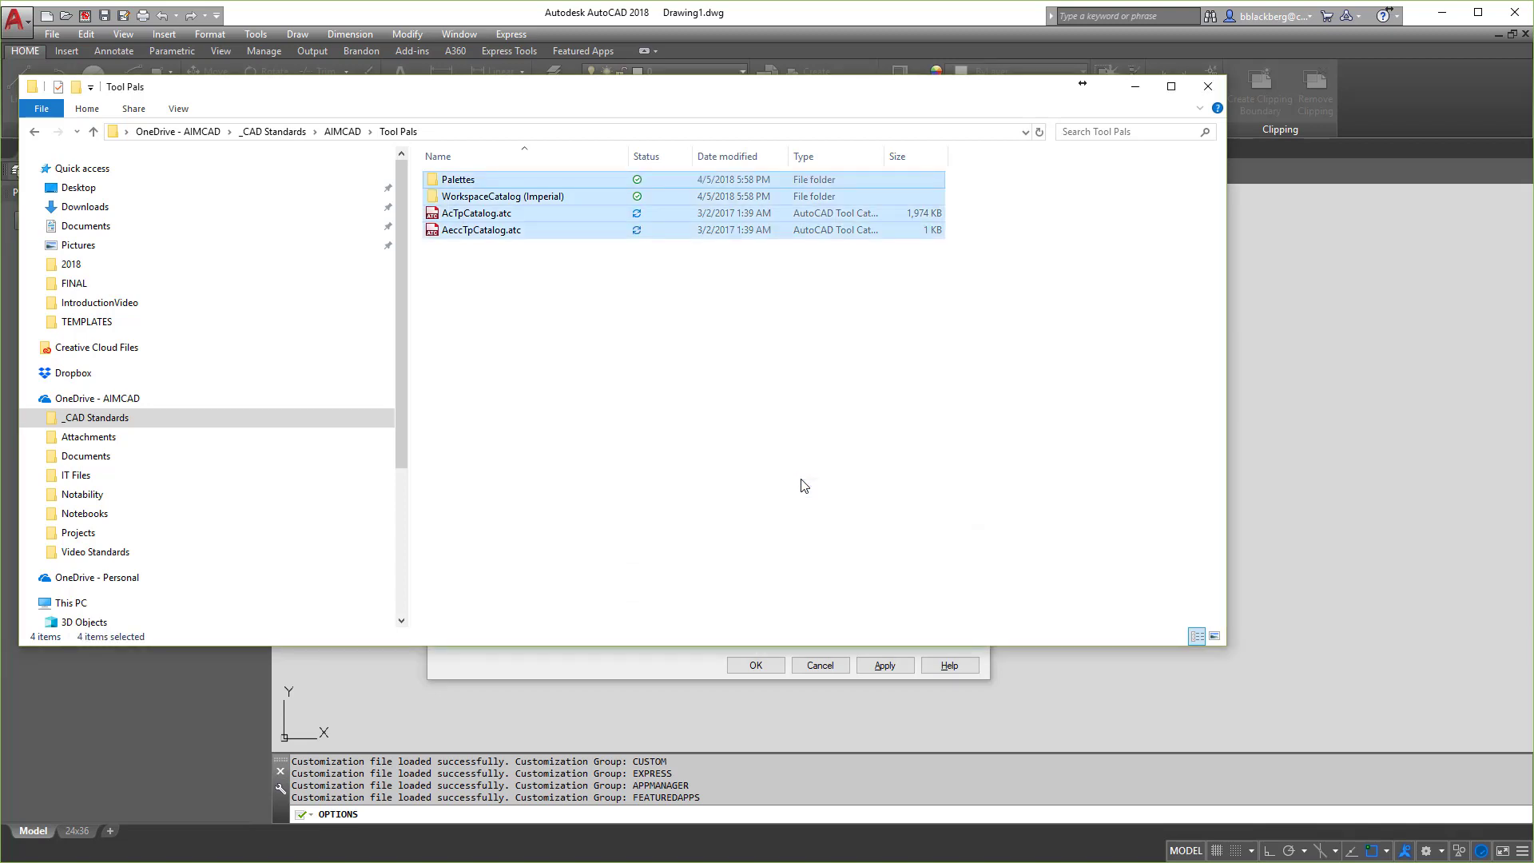
{"action": "left_click", "coordinate": [1209, 87]}
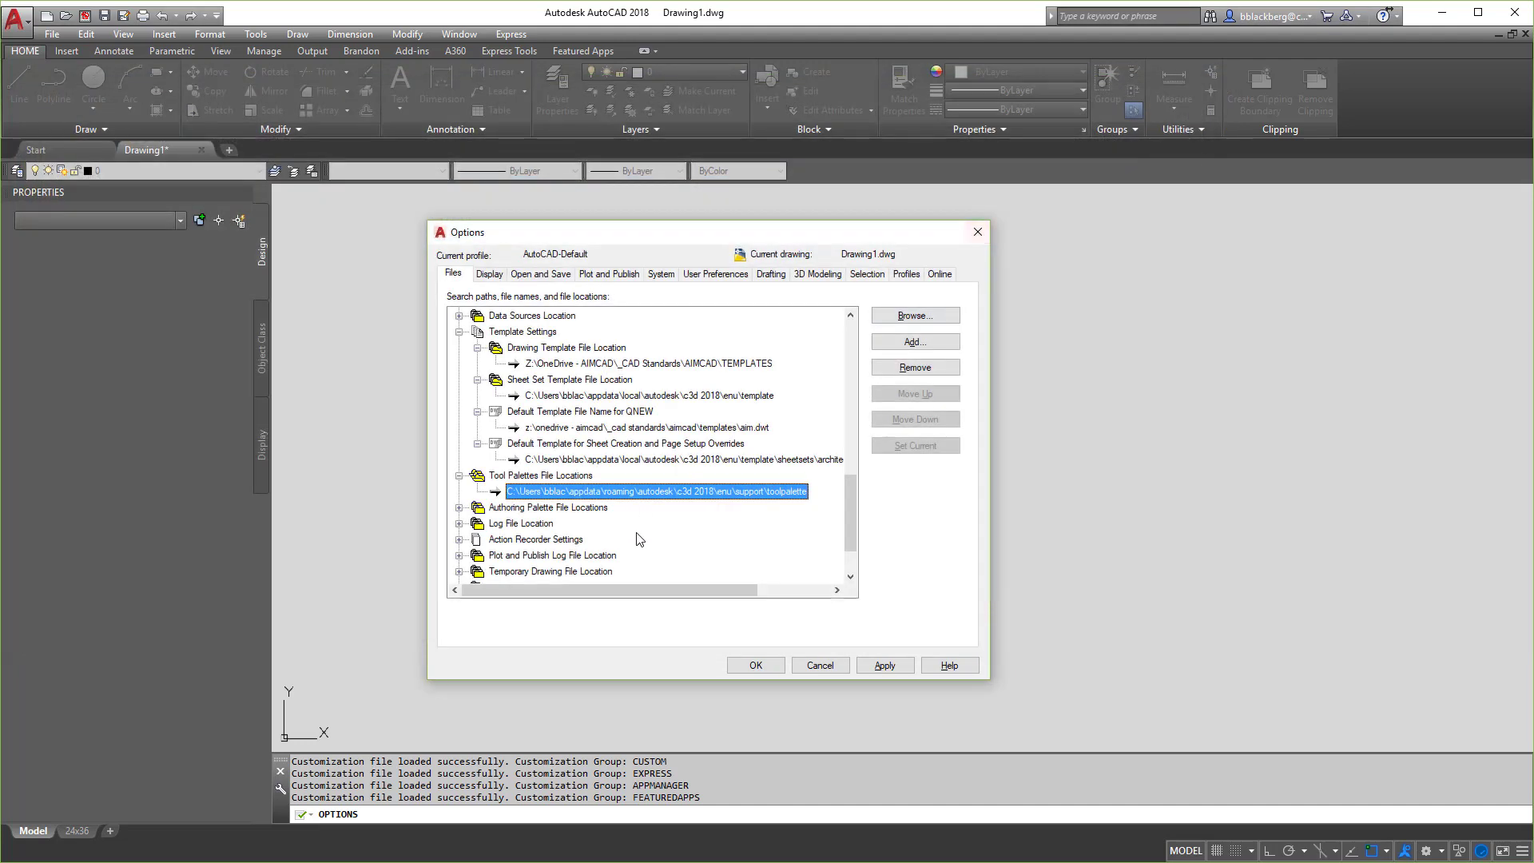
Set the Tool Palettes File Location to OneDrive - AIMCAD\_CAD Standards\AIMCAD\Tool Pals and apply the change.
{"action": "left_click", "coordinate": [945, 318]}
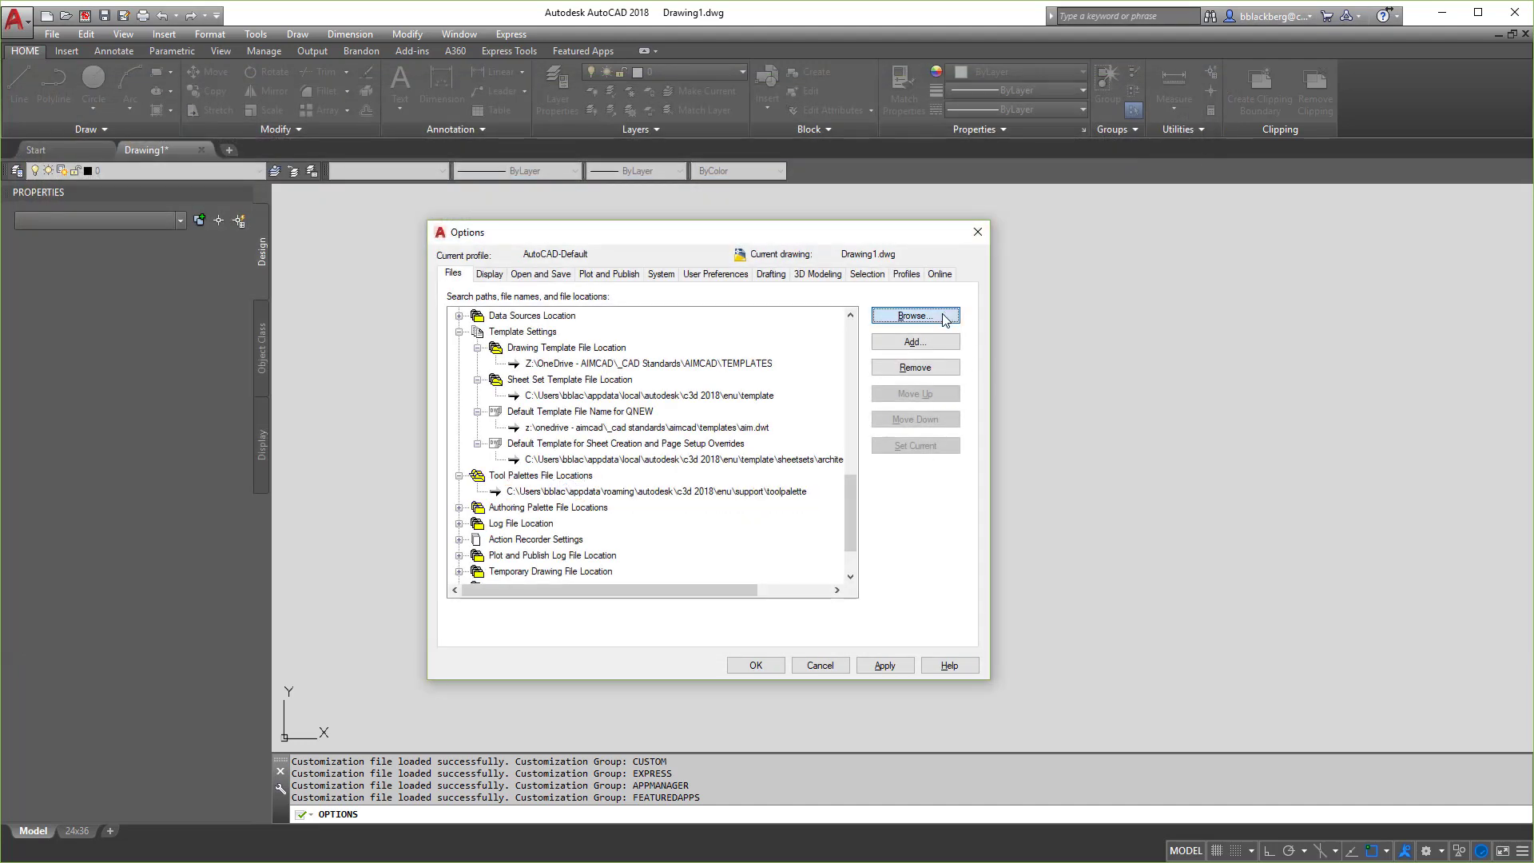
{"action": "left_click_drag", "start_coordinate": [817, 460], "coordinate": [816, 484]}
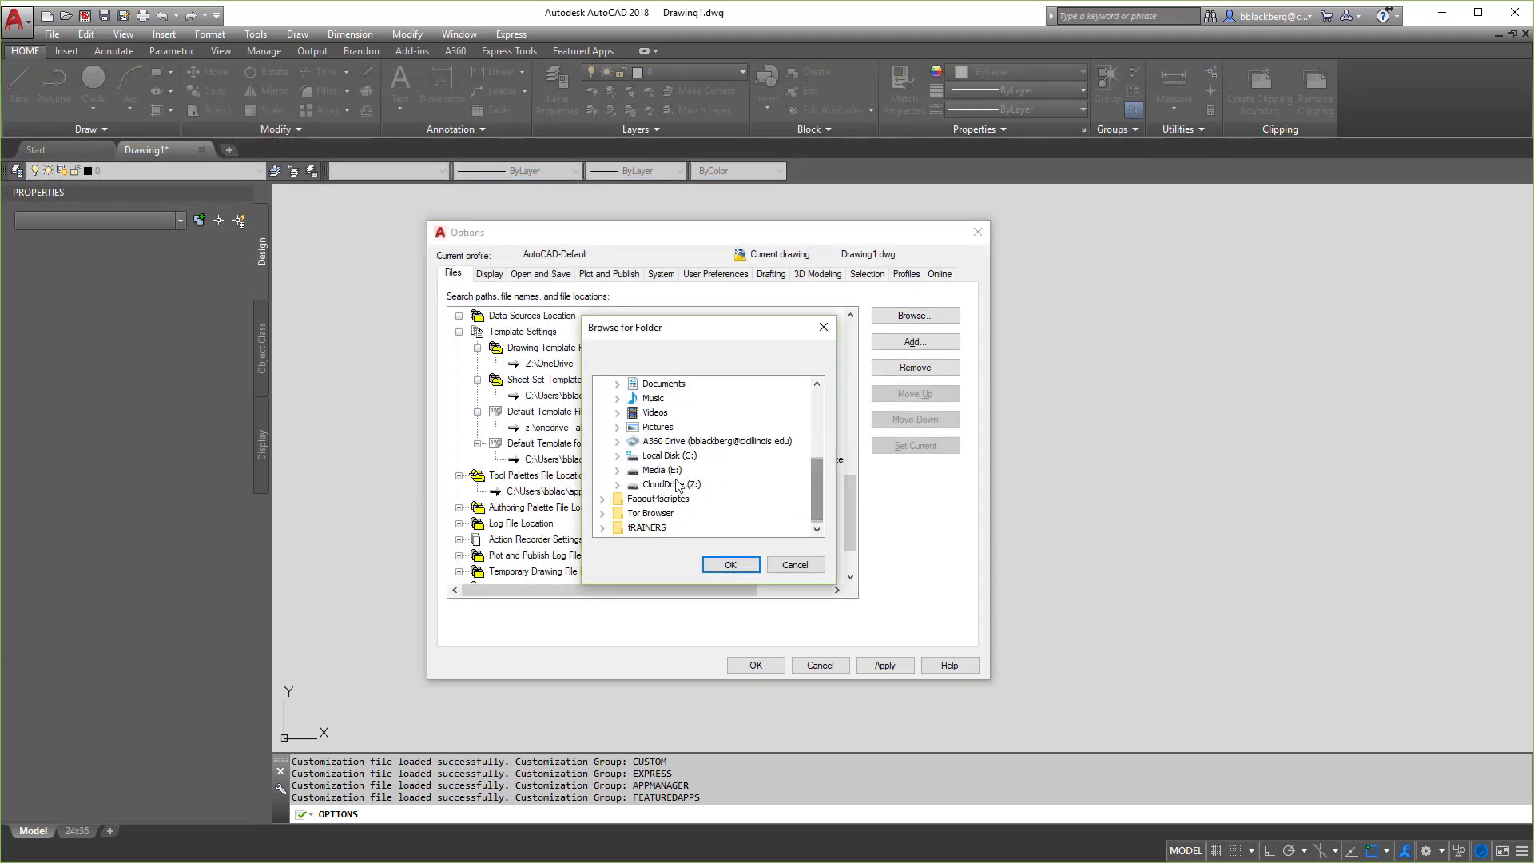
{"action": "scroll", "coordinate": [677, 485], "scroll_direction": "up", "scroll_amount": 5}
{"action": "left_click", "coordinate": [604, 427]}
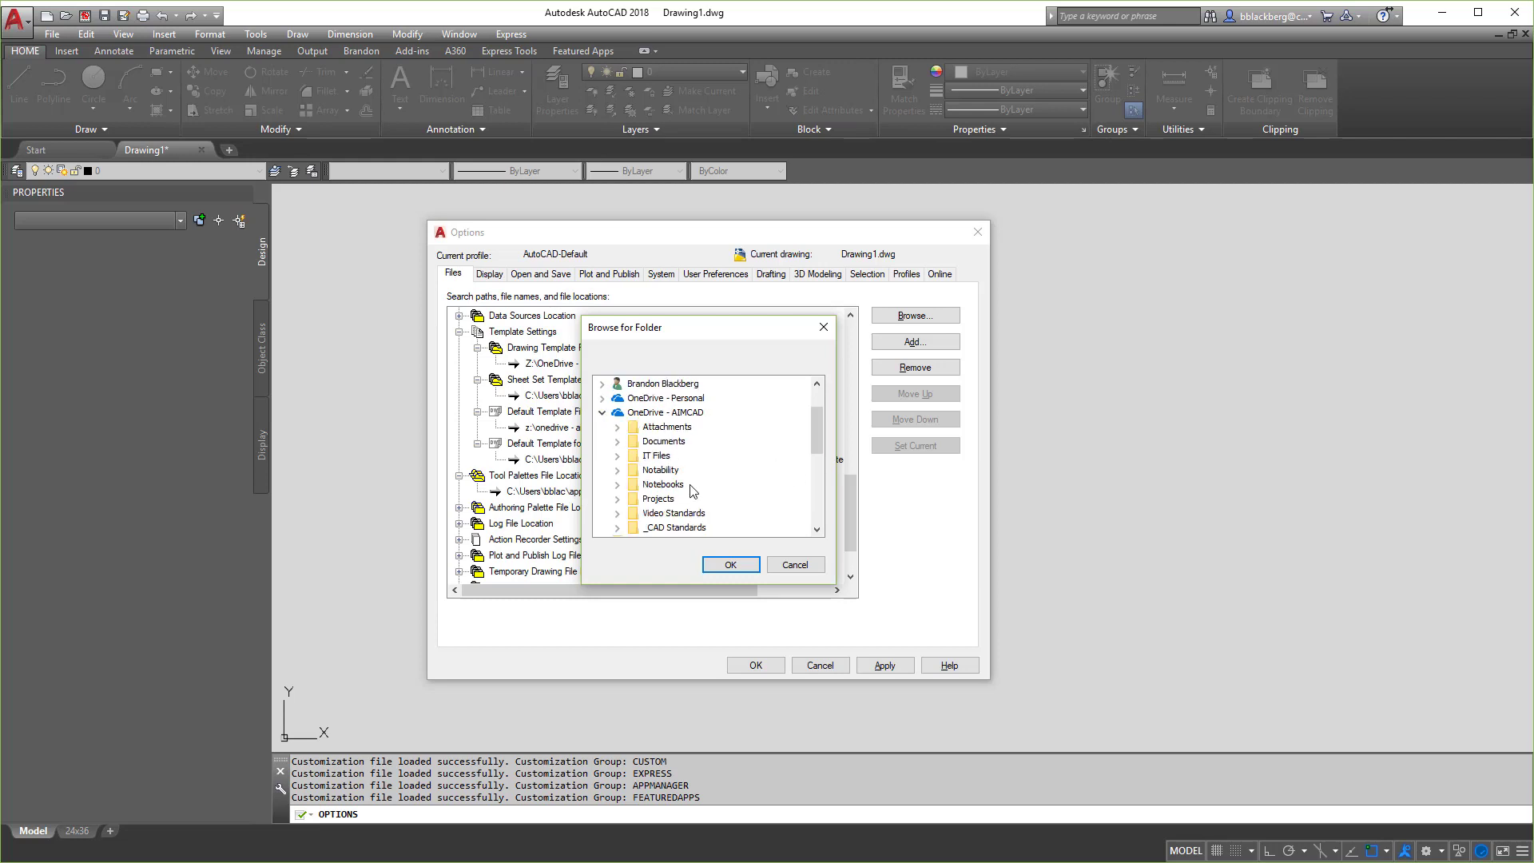
{"action": "left_click", "coordinate": [617, 528]}
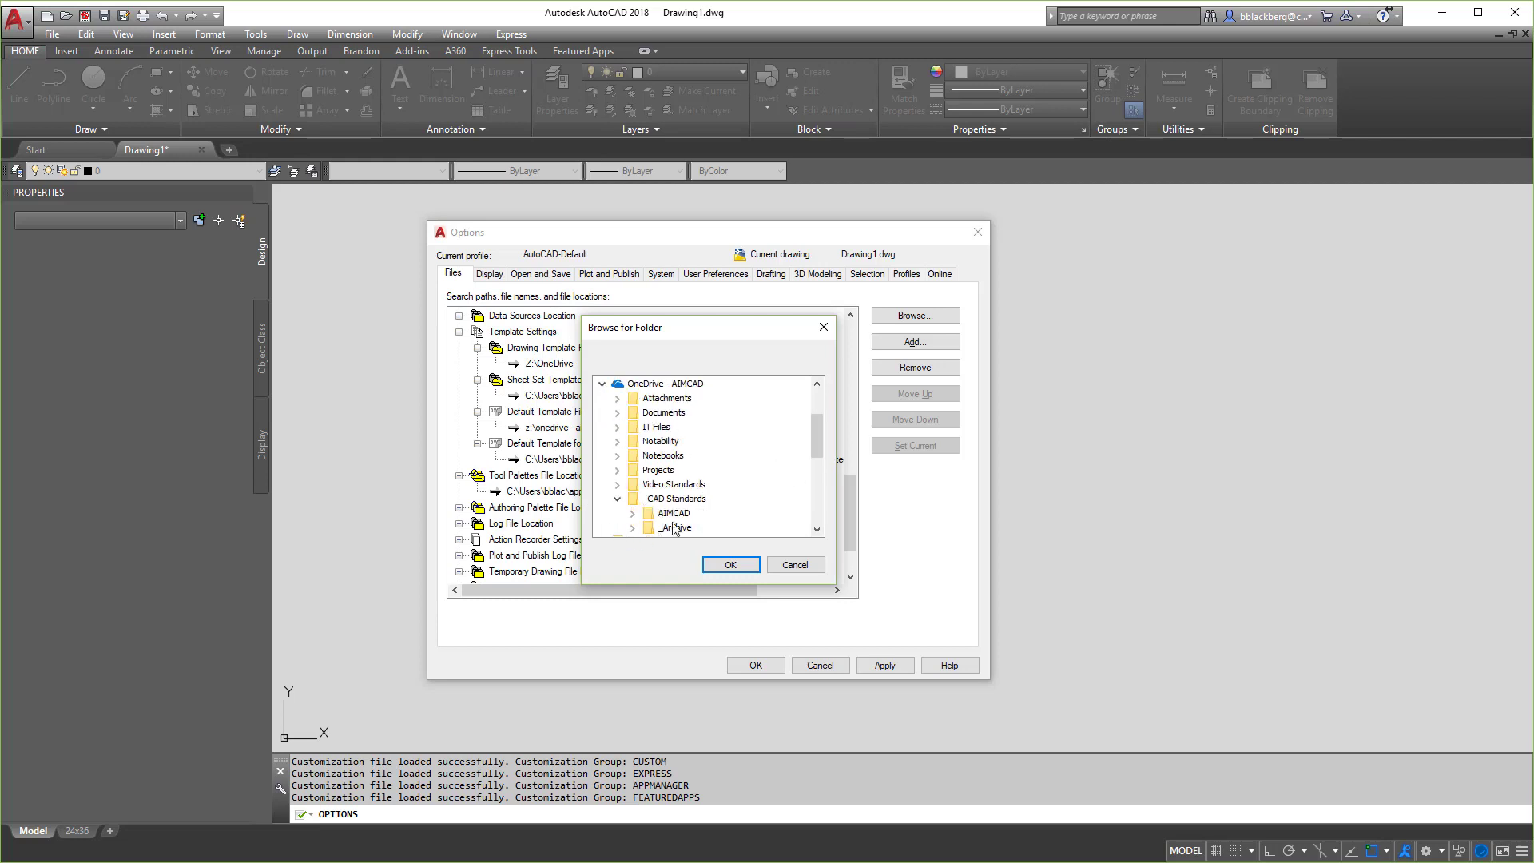
{"action": "scroll", "coordinate": [727, 447], "scroll_direction": "down", "scroll_amount": 1}
{"action": "left_click", "coordinate": [631, 485]}
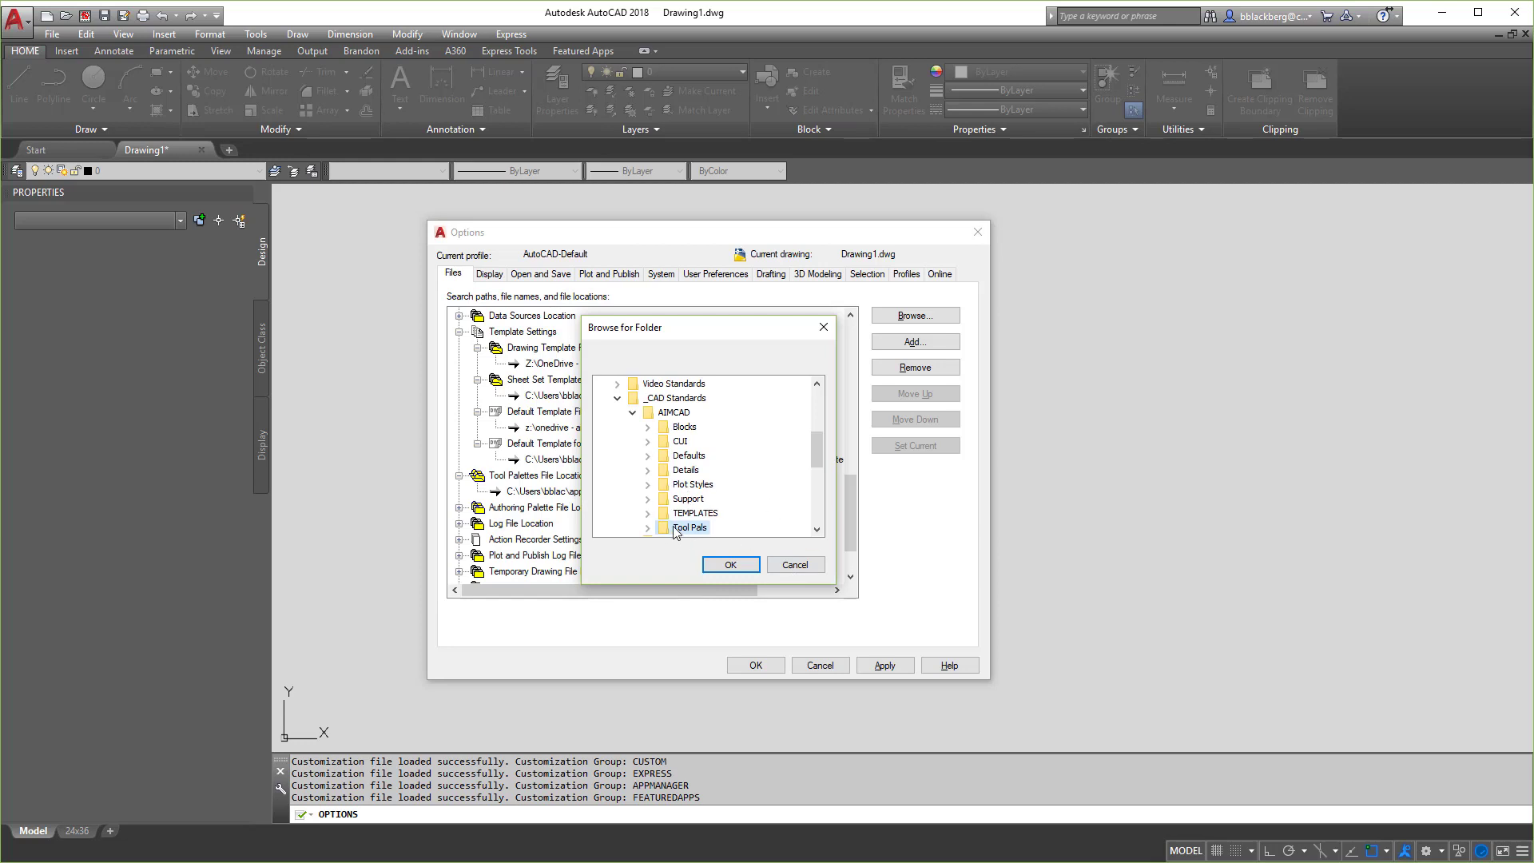
{"action": "left_click", "coordinate": [647, 528]}
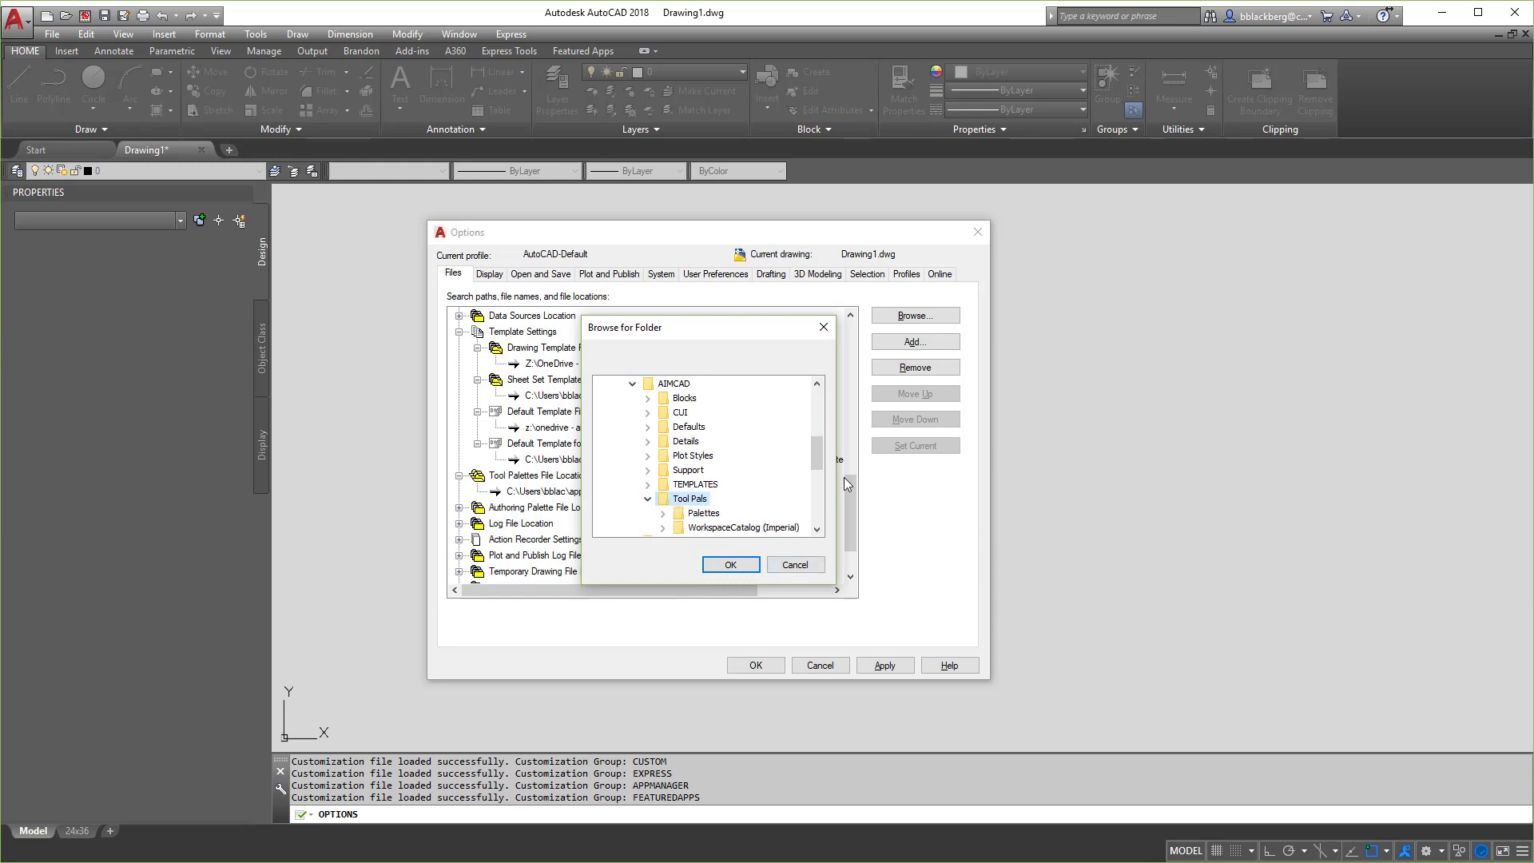
{"action": "left_click", "coordinate": [731, 565]}
{"action": "left_click", "coordinate": [882, 665]}
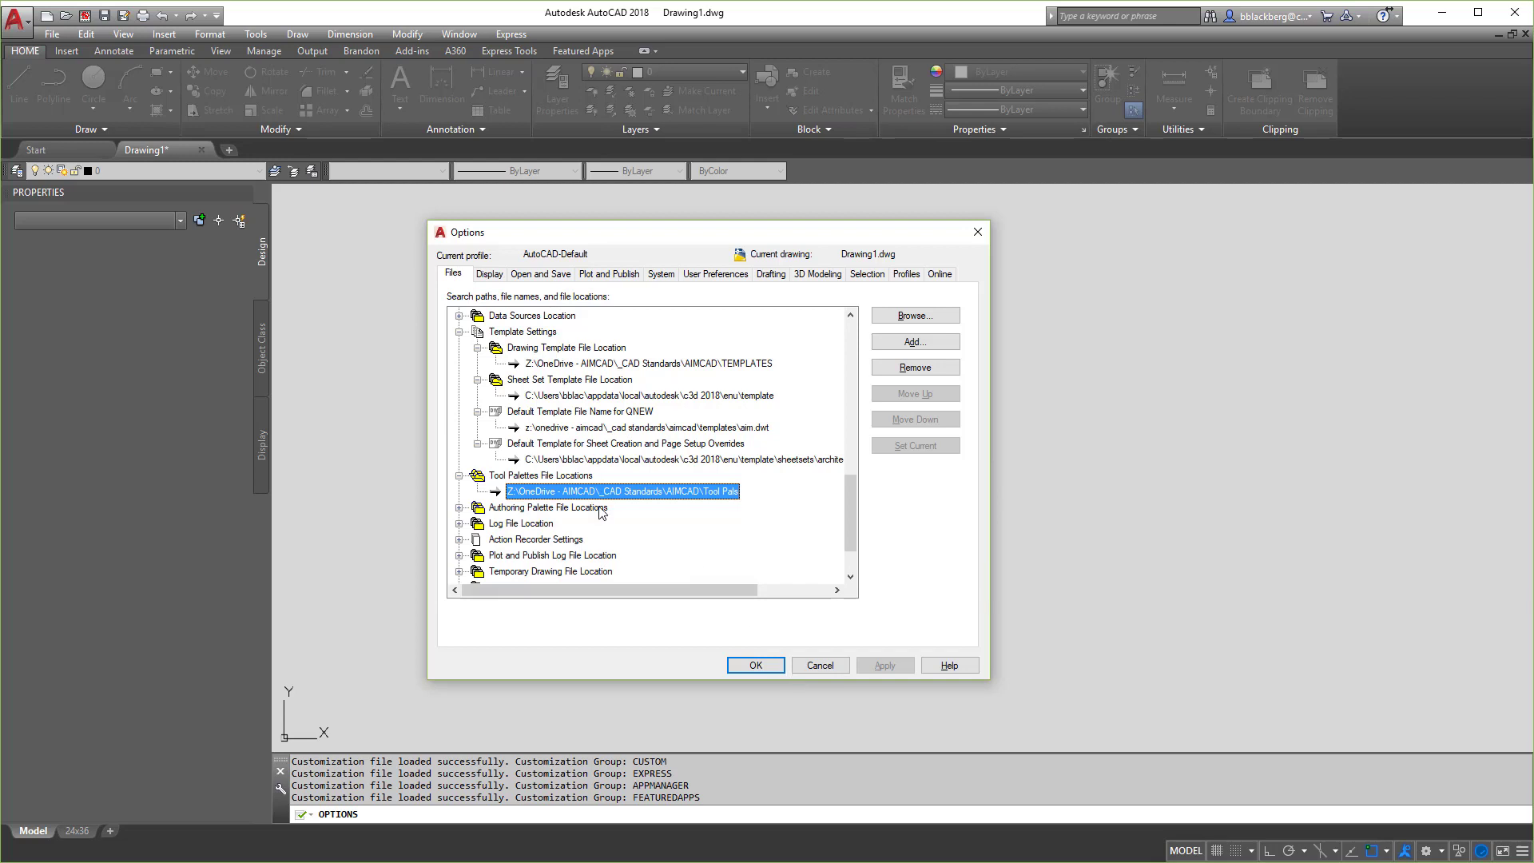
Look over the full list of file locations and close the Options dialog, keeping the changes.
{"action": "scroll", "coordinate": [601, 512], "scroll_direction": "down", "scroll_amount": 1}
{"action": "scroll", "coordinate": [615, 434], "scroll_direction": "down", "scroll_amount": 1}
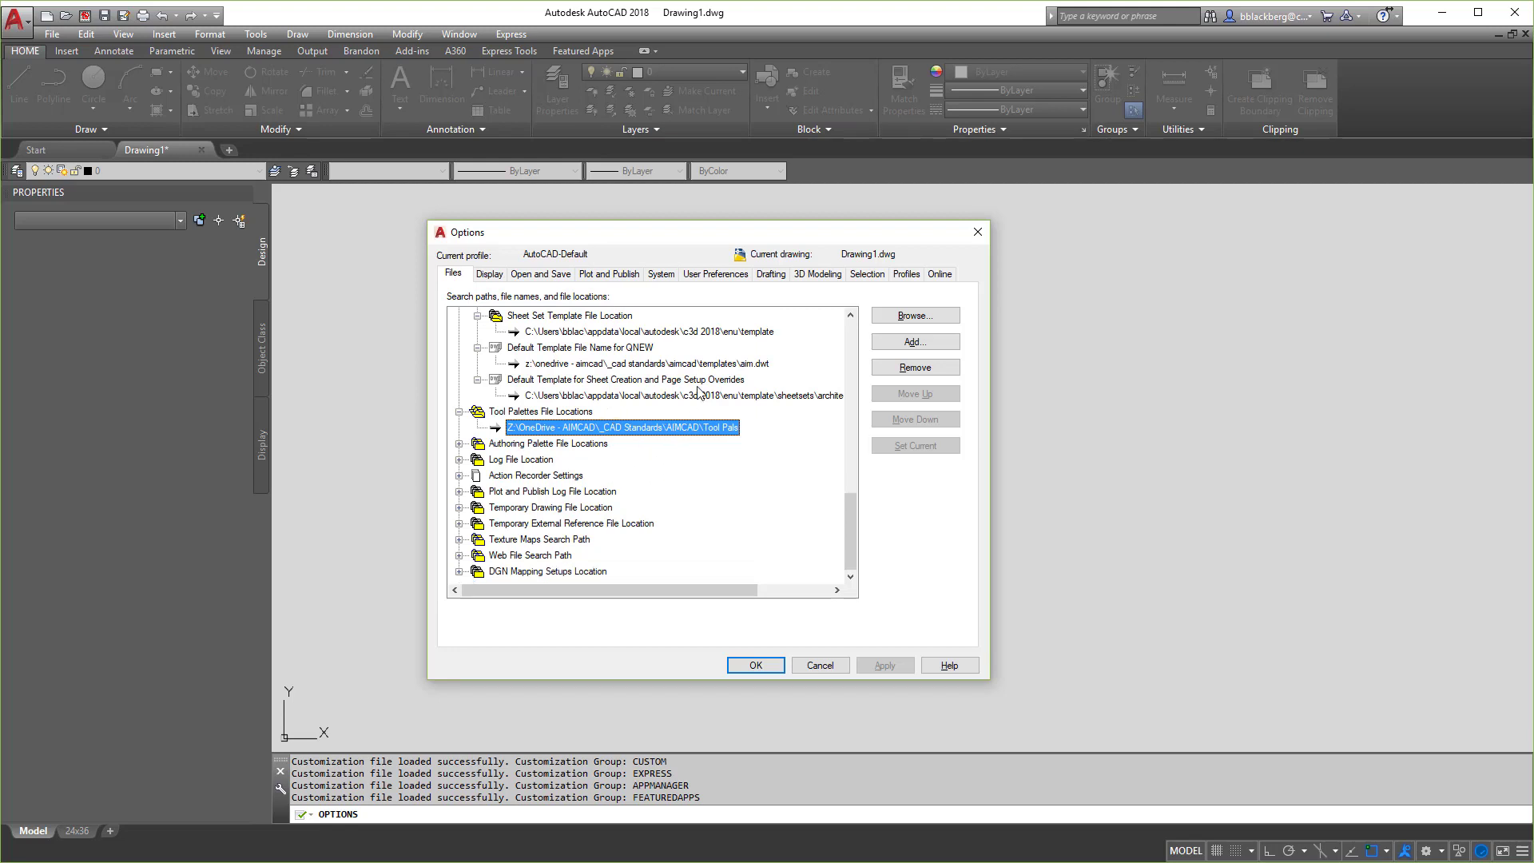
{"action": "scroll", "coordinate": [675, 511], "scroll_direction": "up", "scroll_amount": 10}
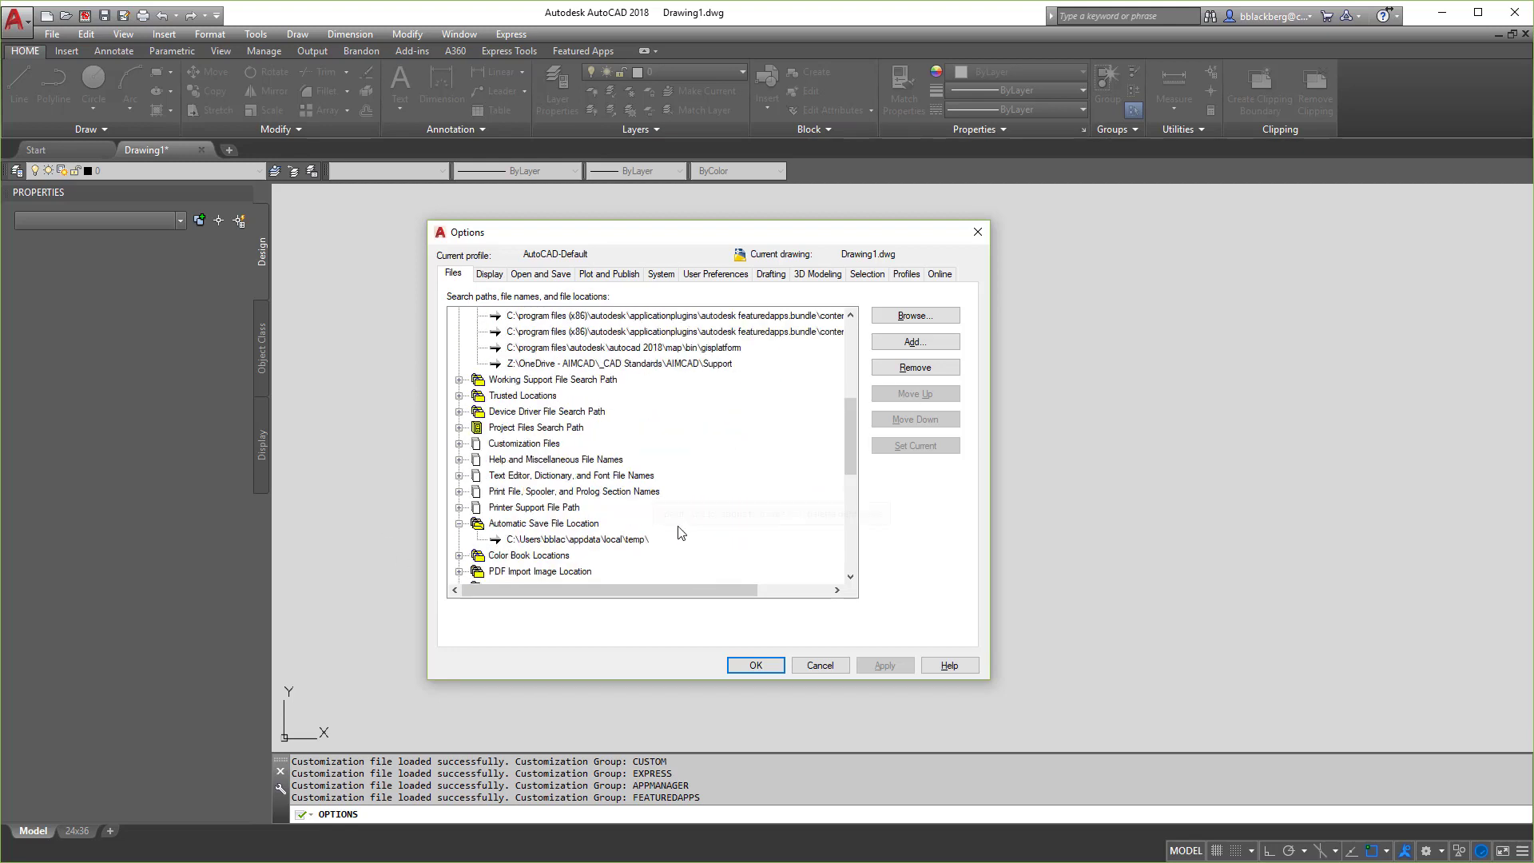
{"action": "scroll", "coordinate": [684, 432], "scroll_direction": "up", "scroll_amount": 2}
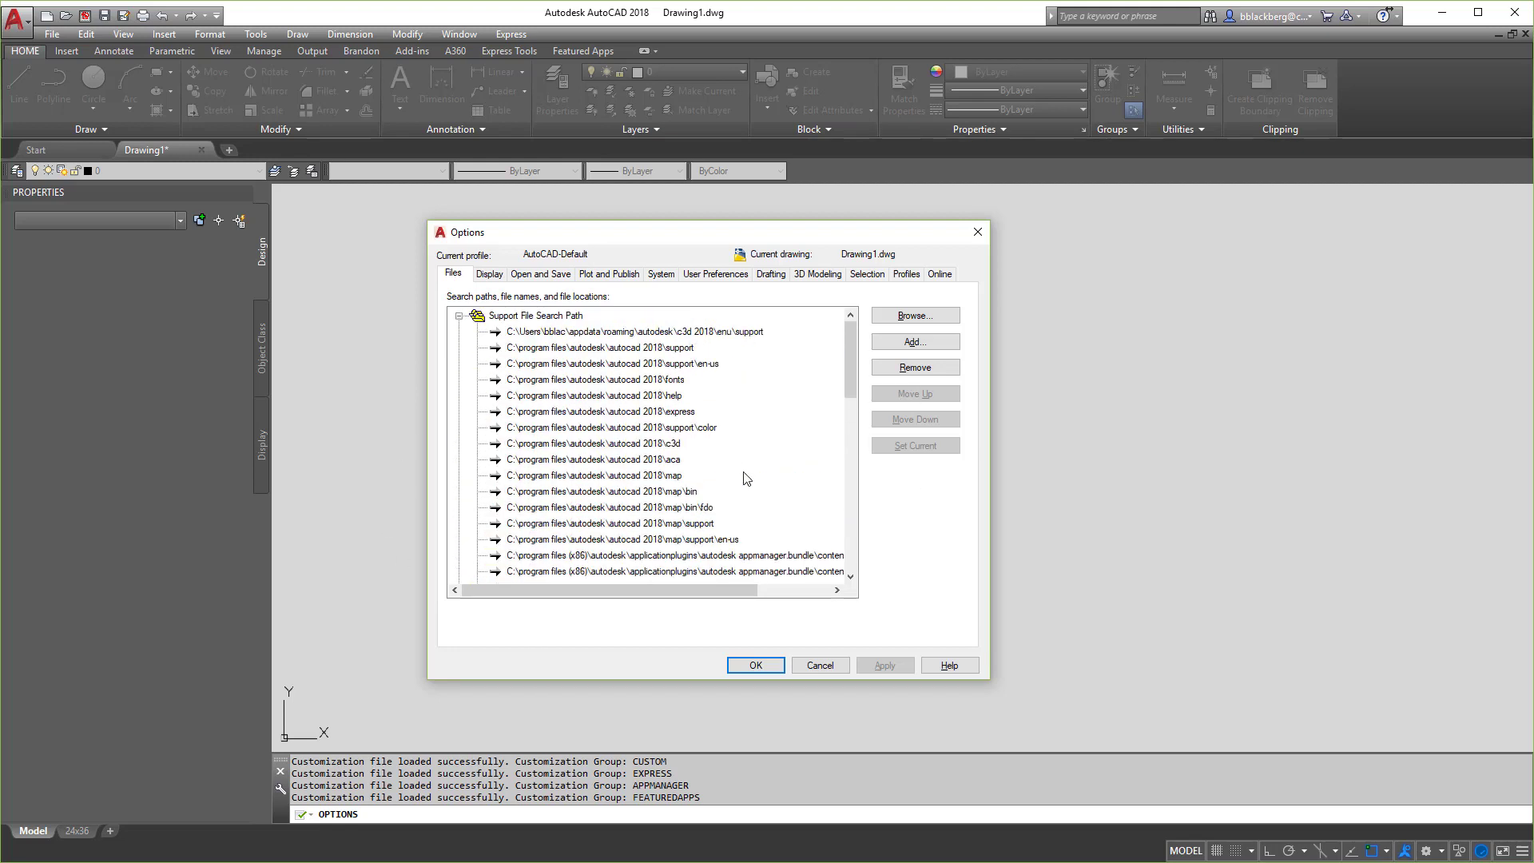
{"action": "left_click", "coordinate": [751, 663]}
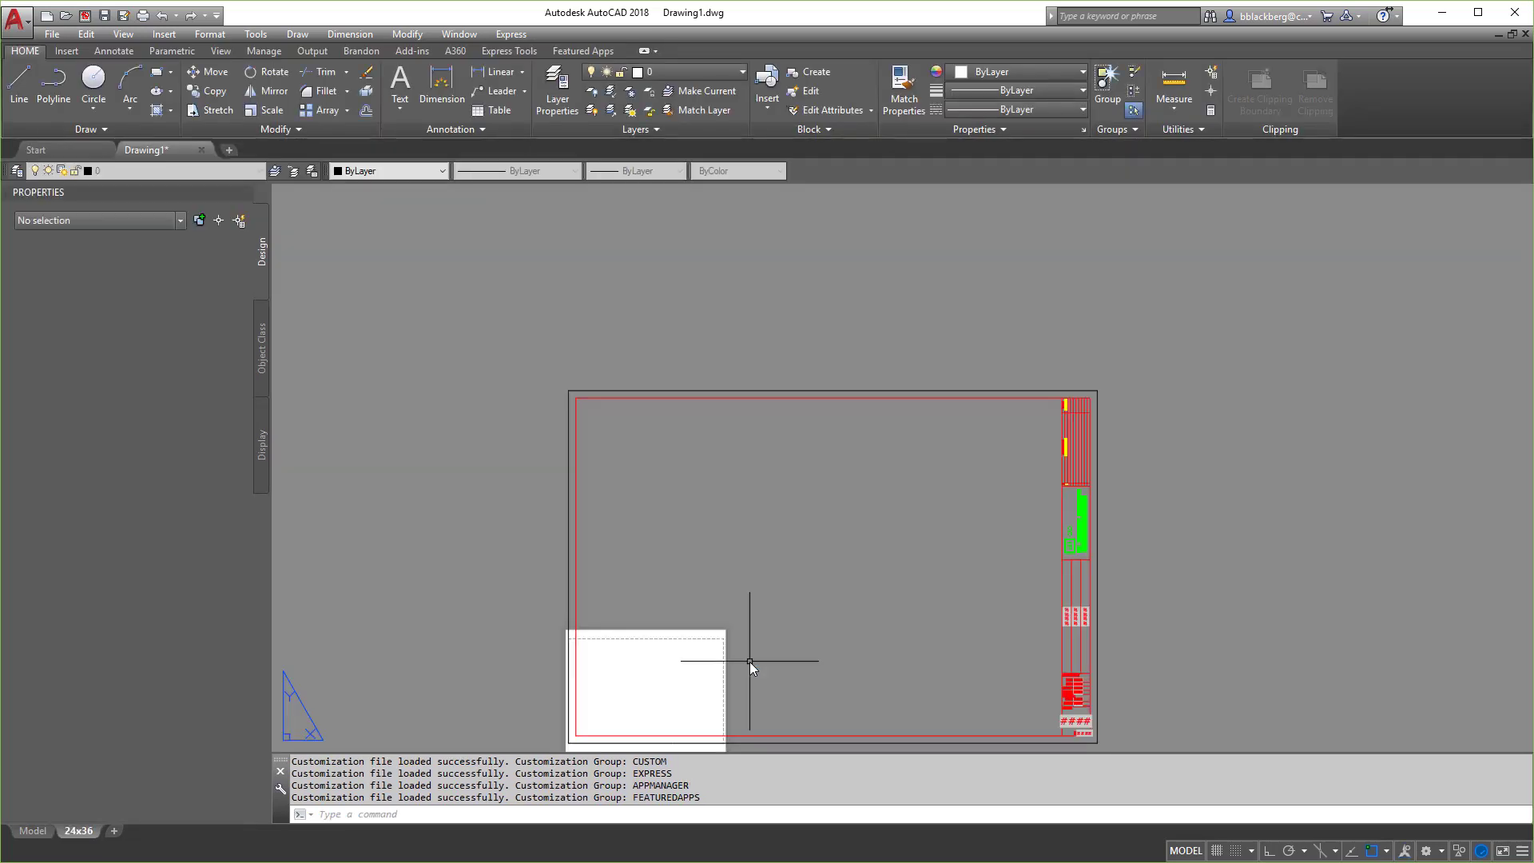
Reopen Options and check the AIMCAD\Support entry under Support File Search Path.
{"action": "type", "text": "OP"}
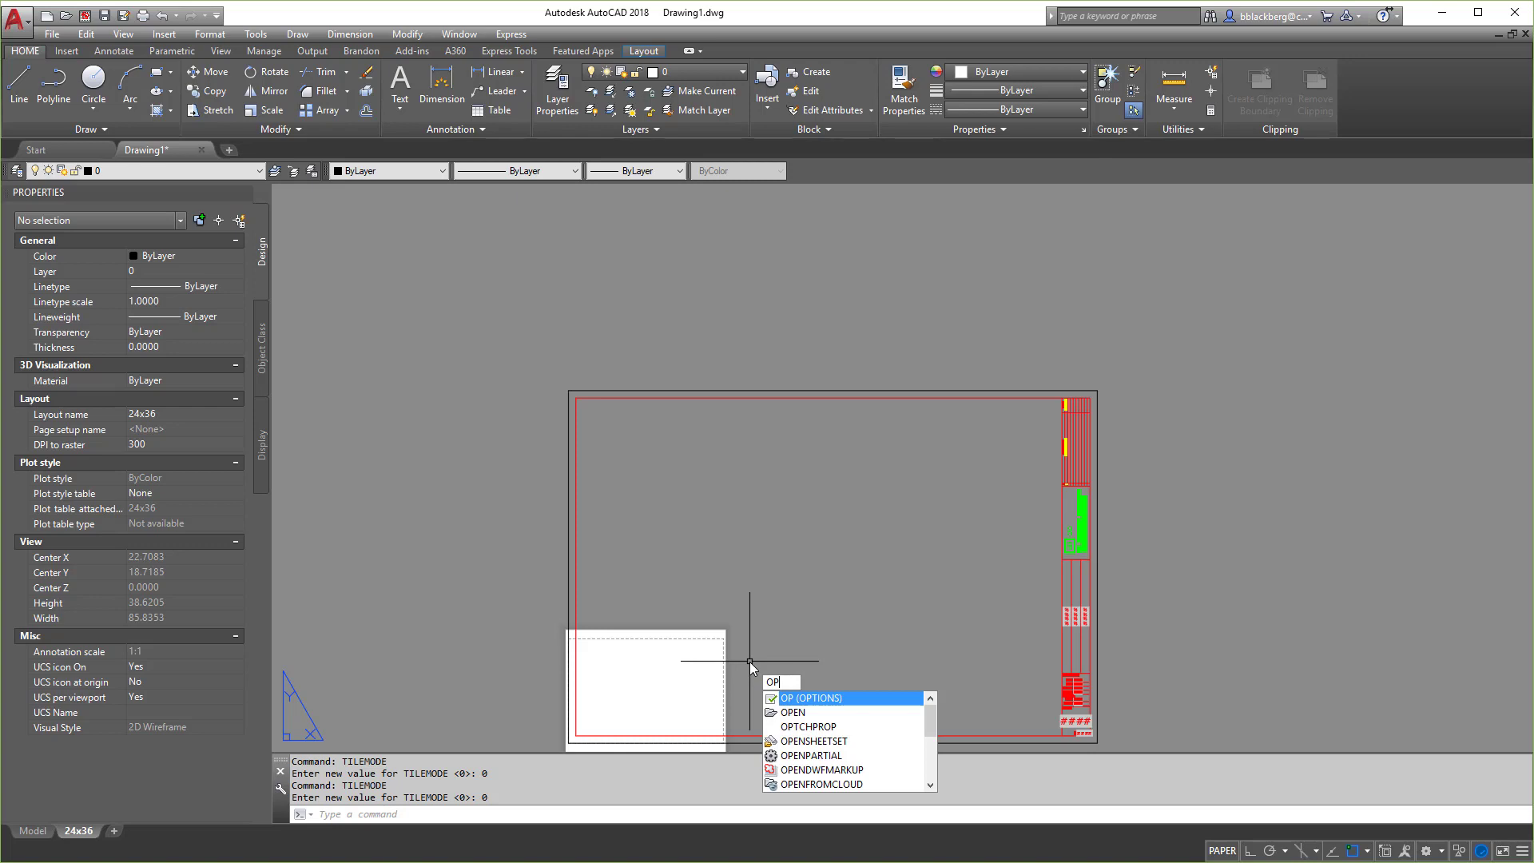
{"action": "key", "text": "Return"}
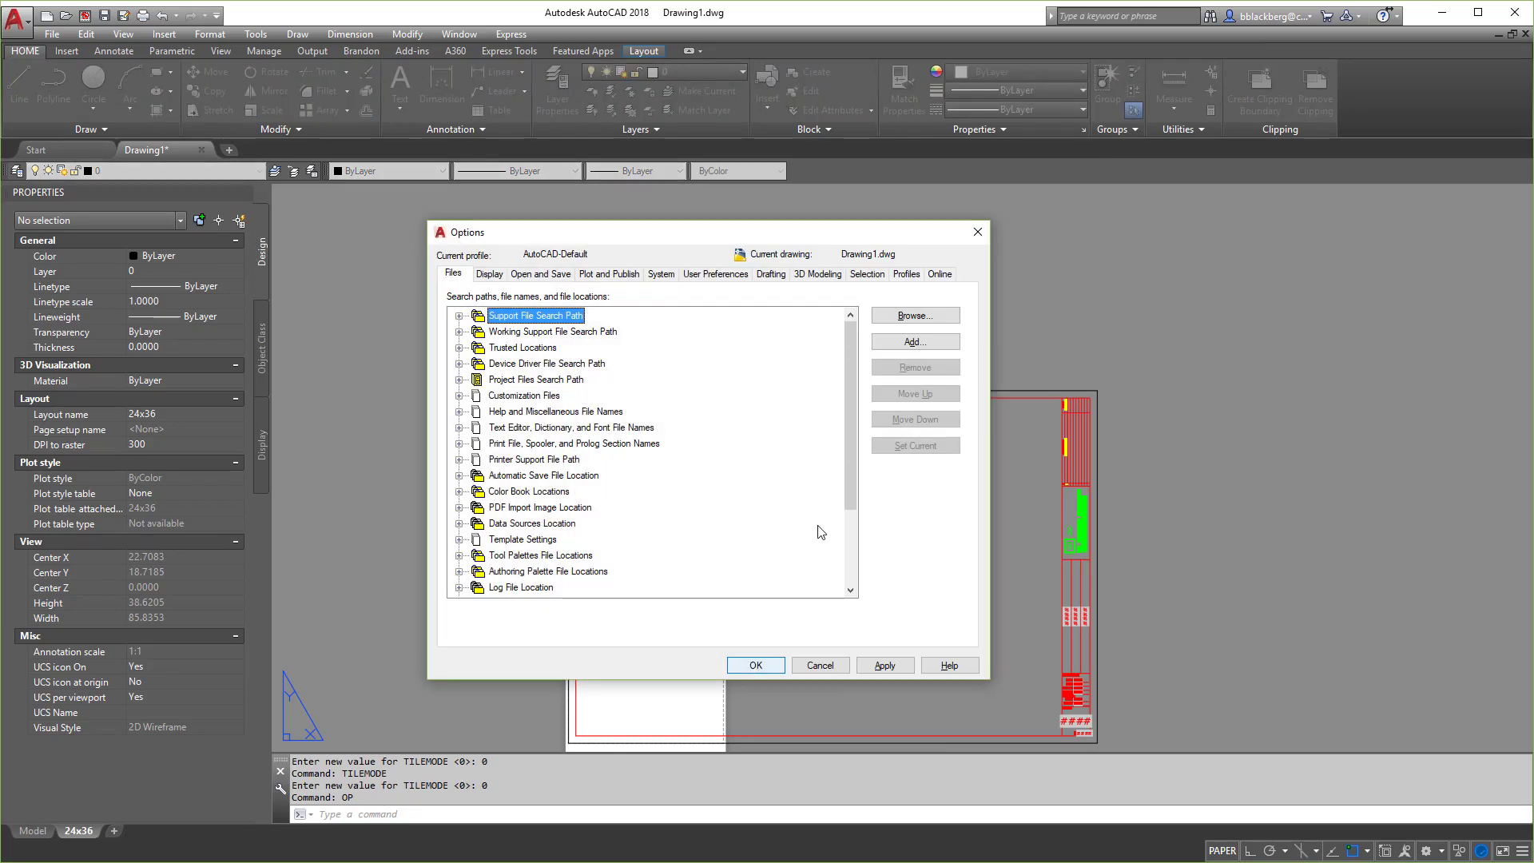
{"action": "left_click", "coordinate": [459, 316]}
{"action": "scroll", "coordinate": [600, 415], "scroll_direction": "down", "scroll_amount": 4}
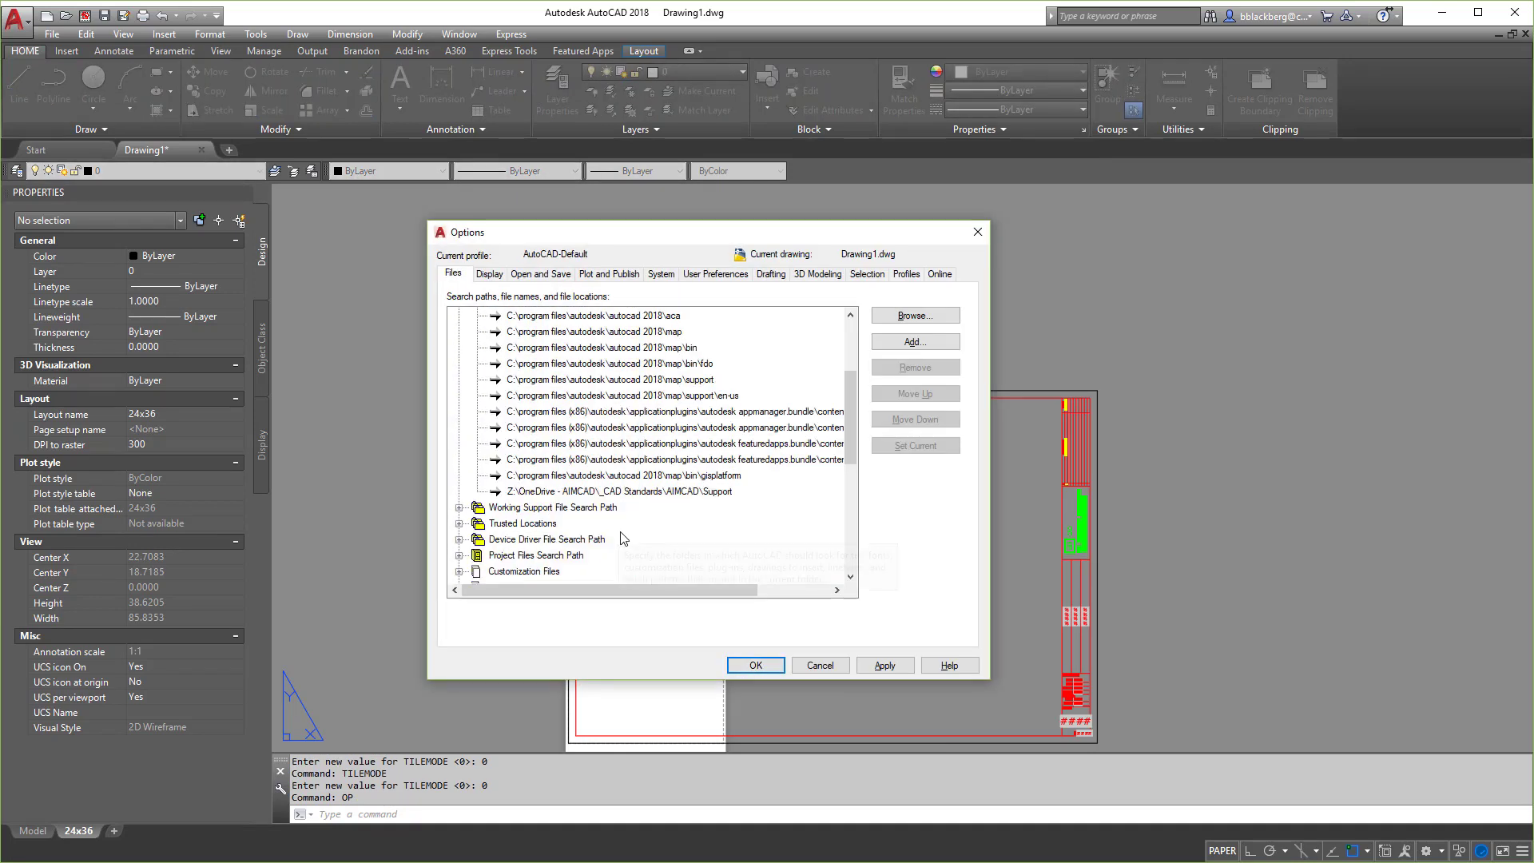
{"action": "left_click", "coordinate": [602, 492]}
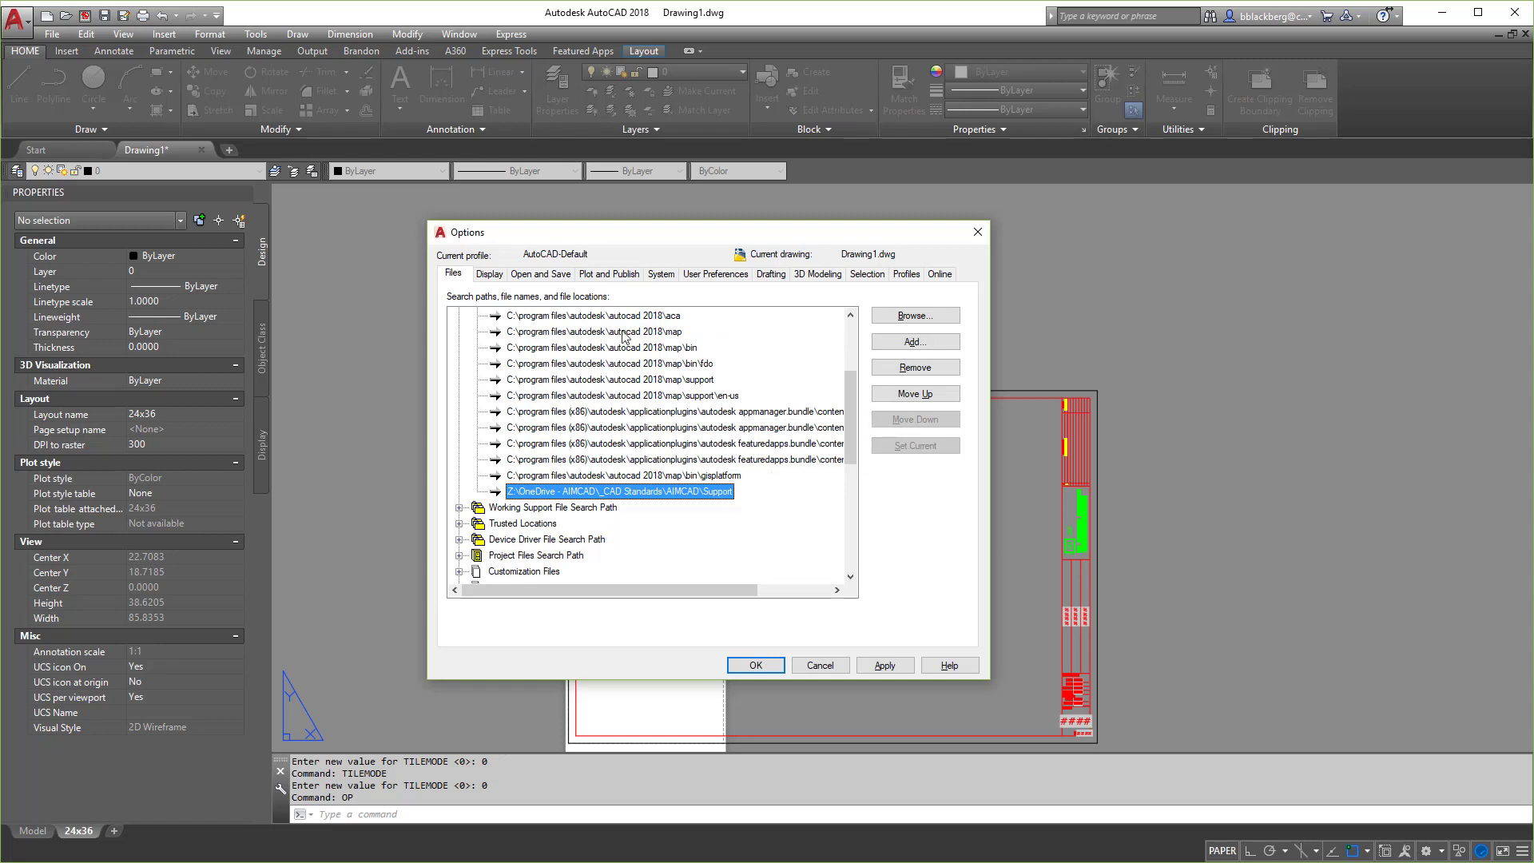
Set the crosshair size to 100 and turn off the paper background display for layouts, applying both display changes.
{"action": "left_click", "coordinate": [491, 274]}
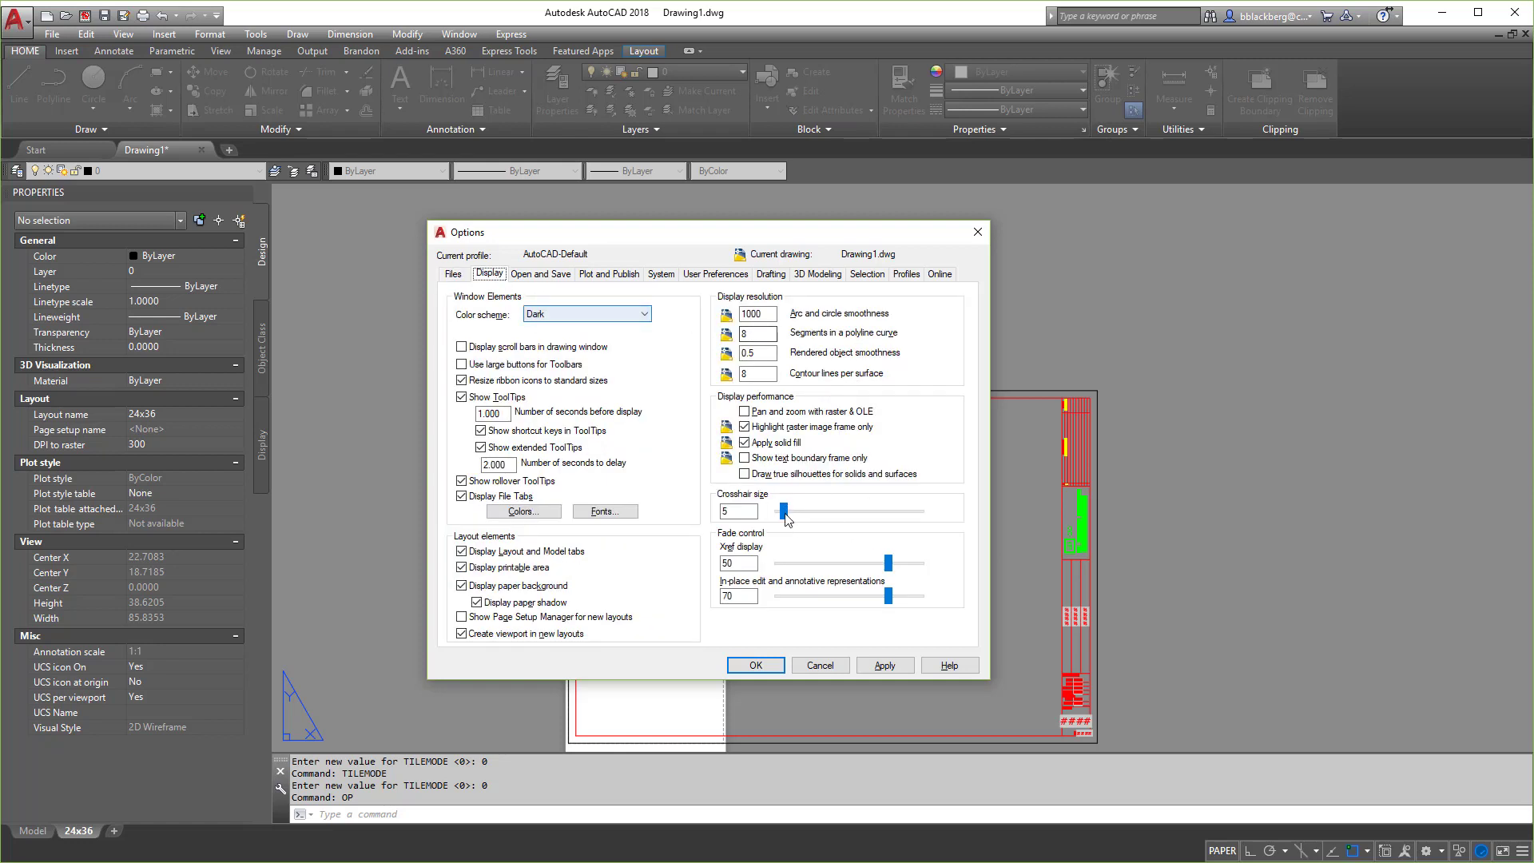
{"action": "left_click_drag", "start_coordinate": [784, 512], "coordinate": [919, 511]}
{"action": "left_click", "coordinate": [885, 666]}
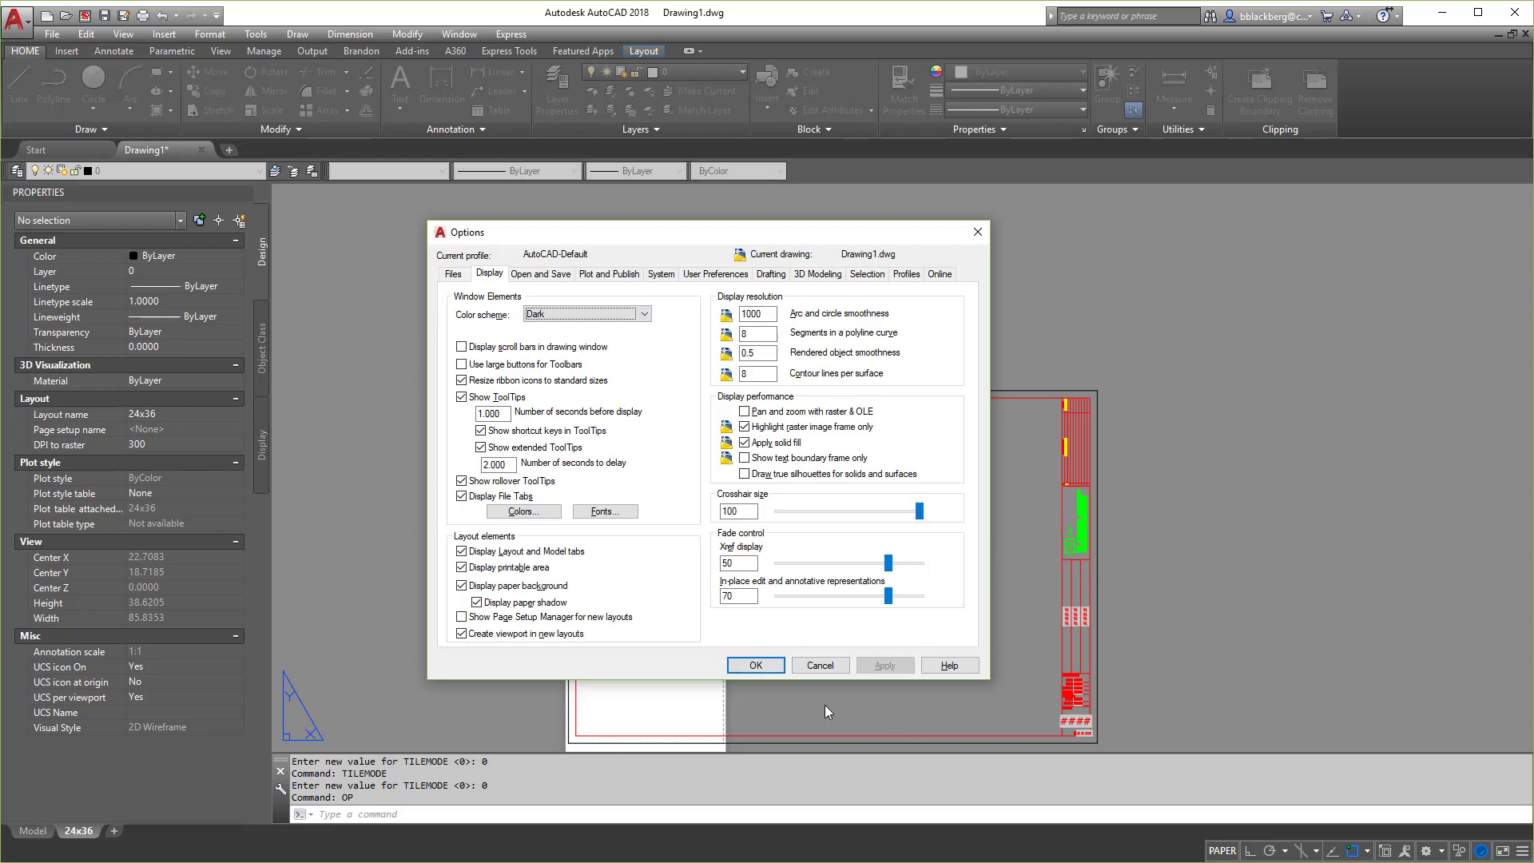
{"action": "left_click", "coordinate": [562, 604]}
{"action": "left_click", "coordinate": [552, 585]}
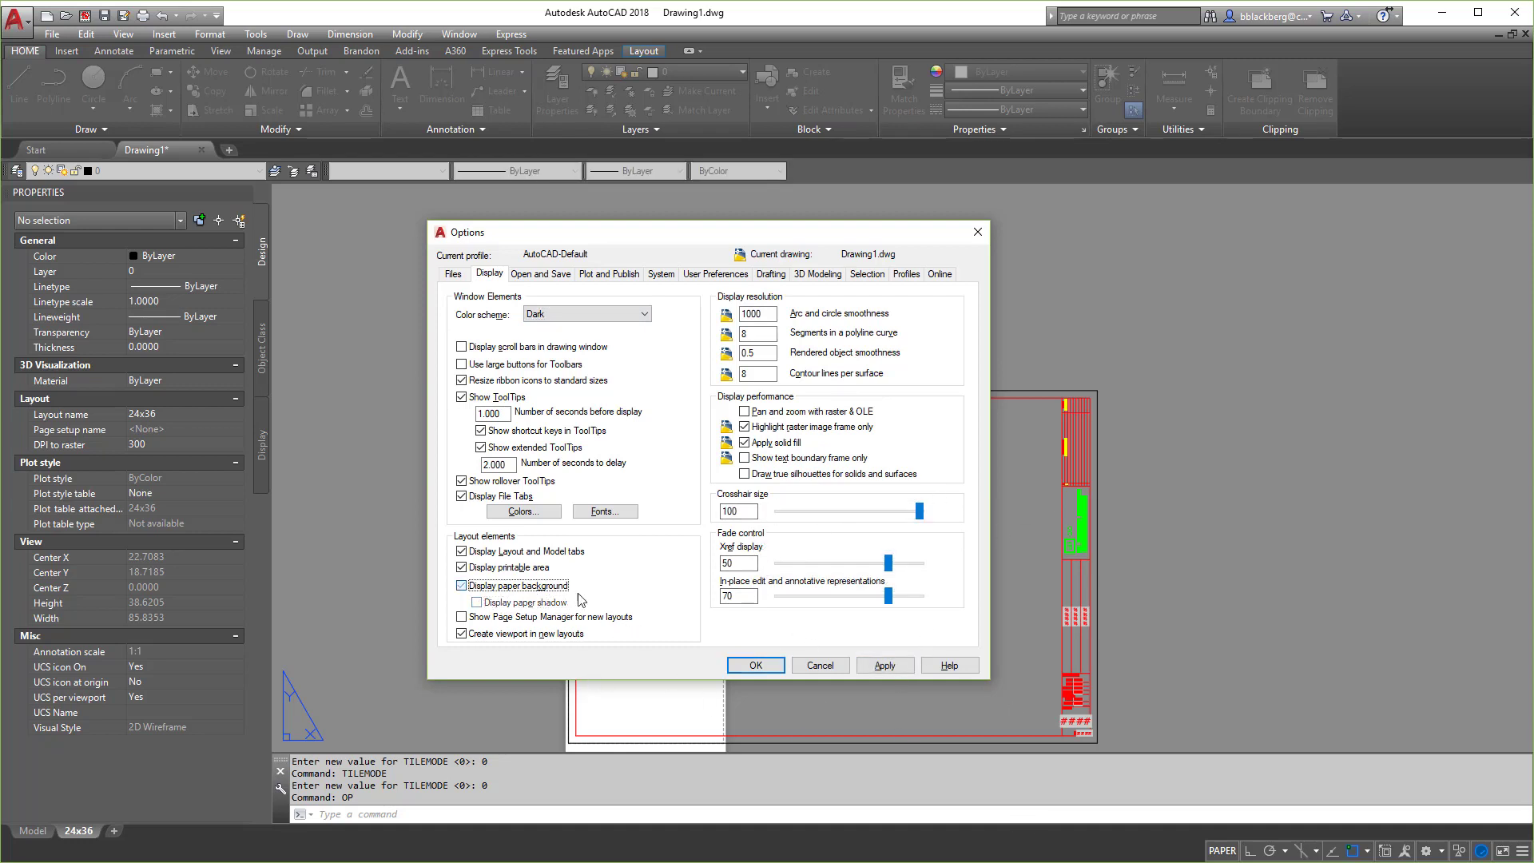
{"action": "left_click", "coordinate": [886, 665]}
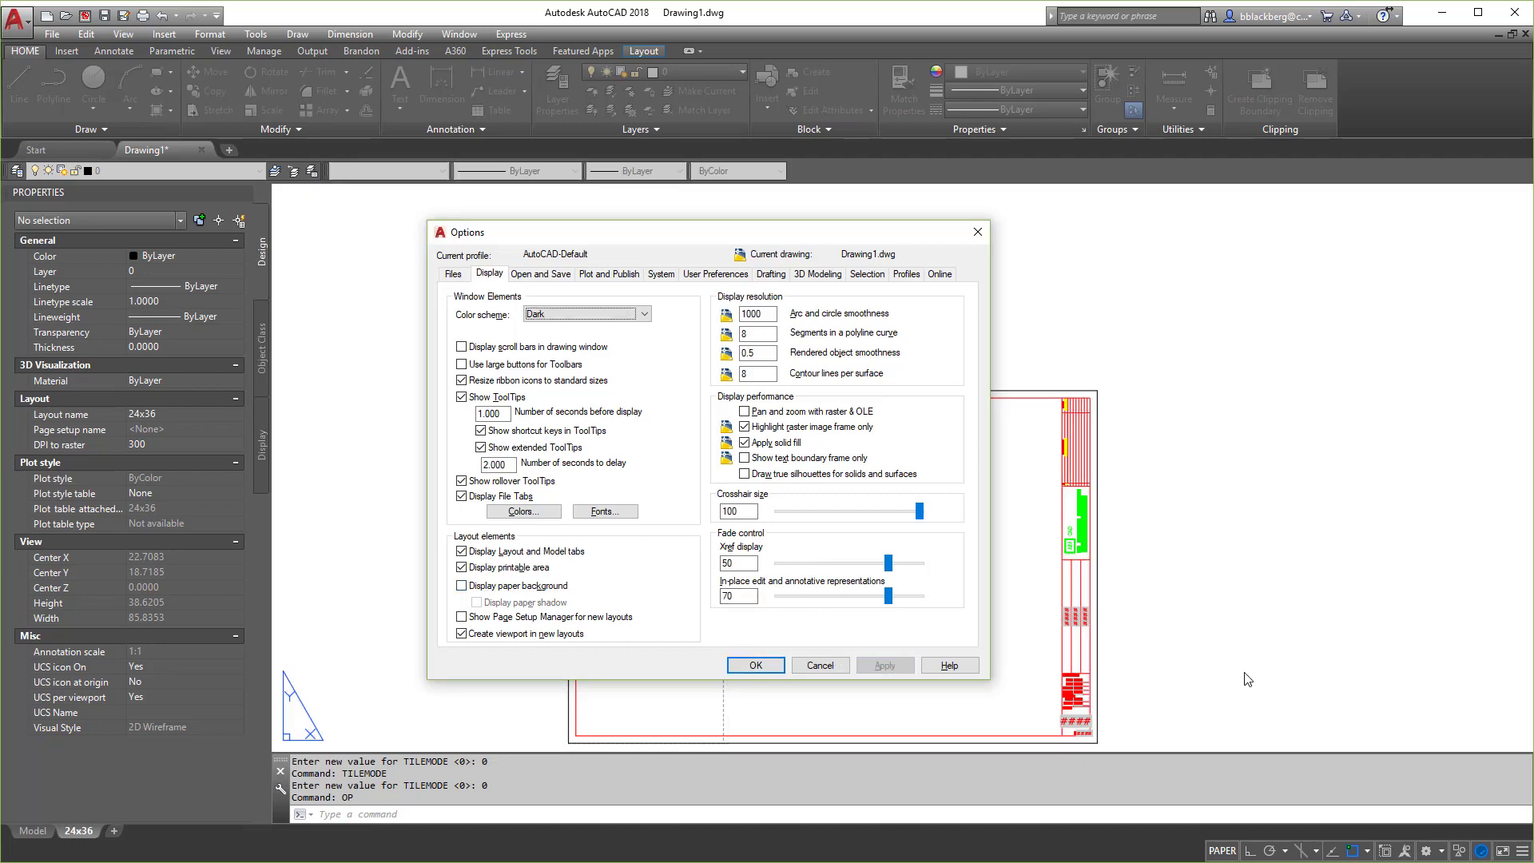
Set the uniform background color of the Sheet / layout context to Black and apply it.
{"action": "left_click", "coordinate": [524, 511]}
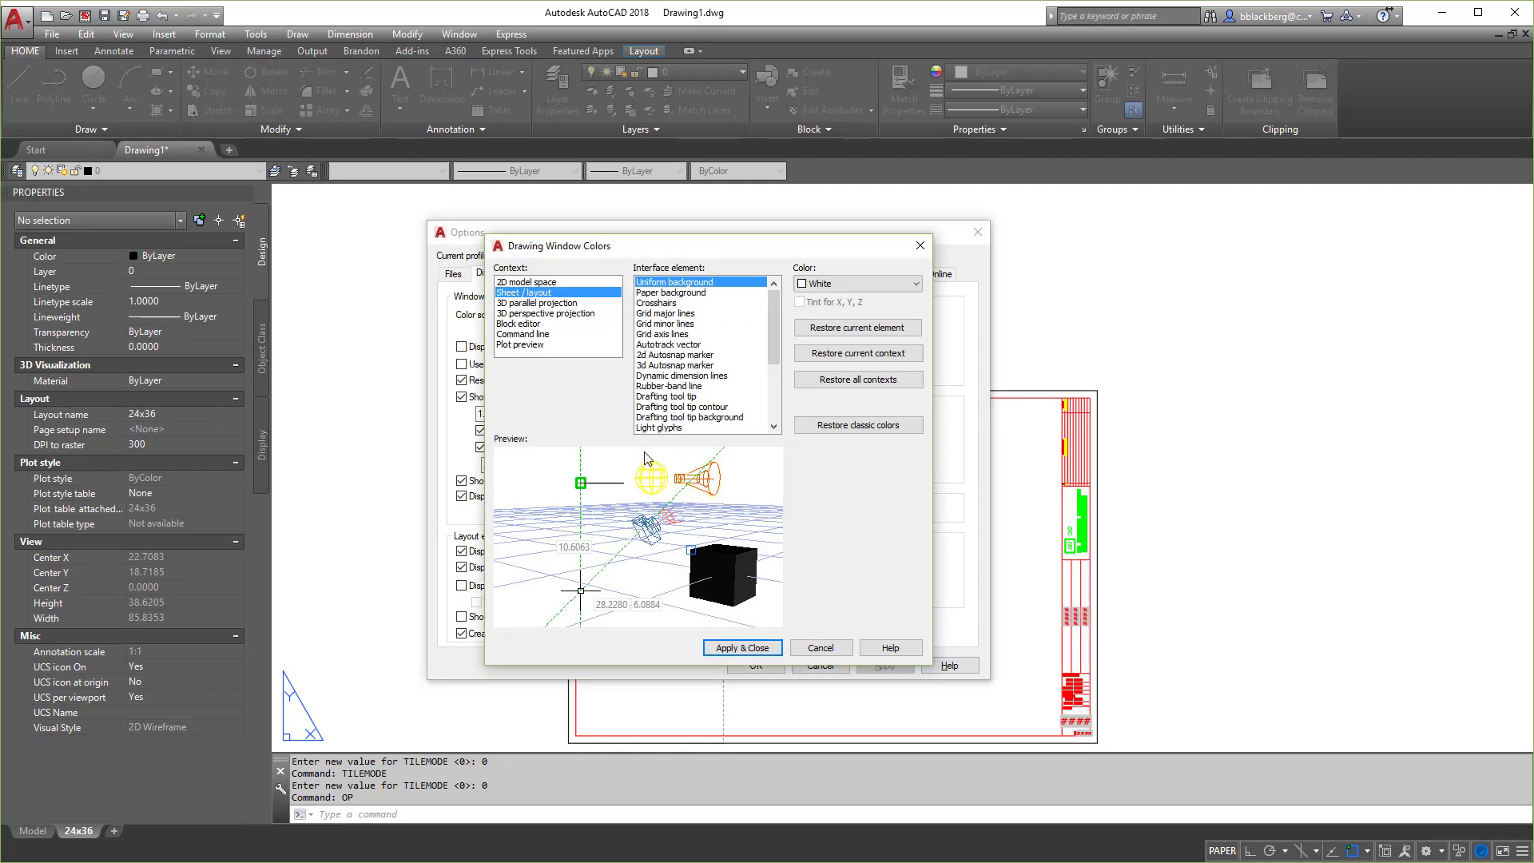
{"action": "left_click", "coordinate": [524, 292]}
{"action": "left_click", "coordinate": [857, 284]}
{"action": "left_click", "coordinate": [835, 389]}
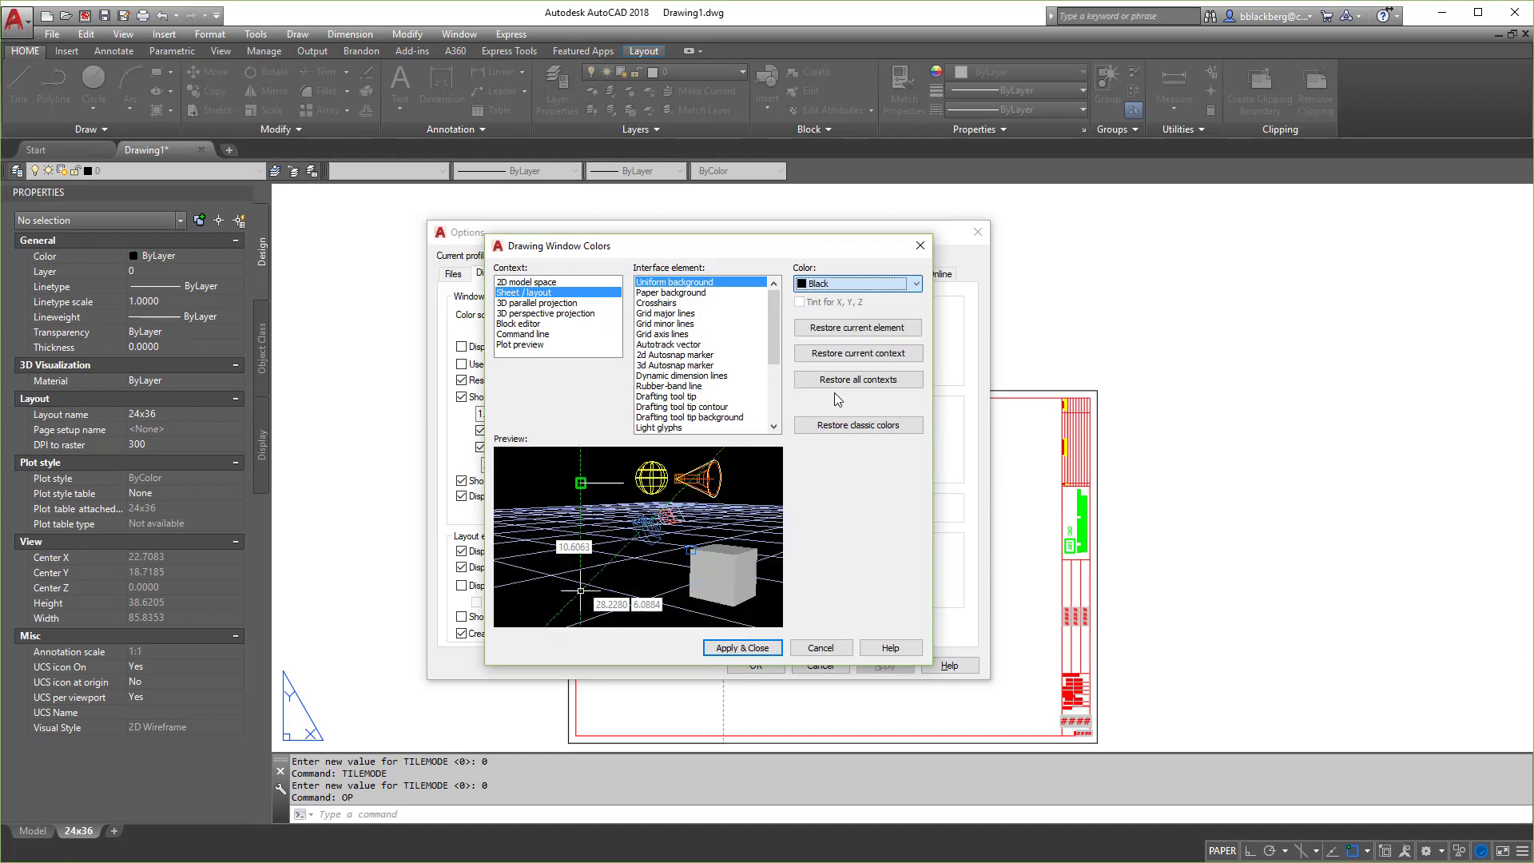
{"action": "left_click", "coordinate": [743, 648]}
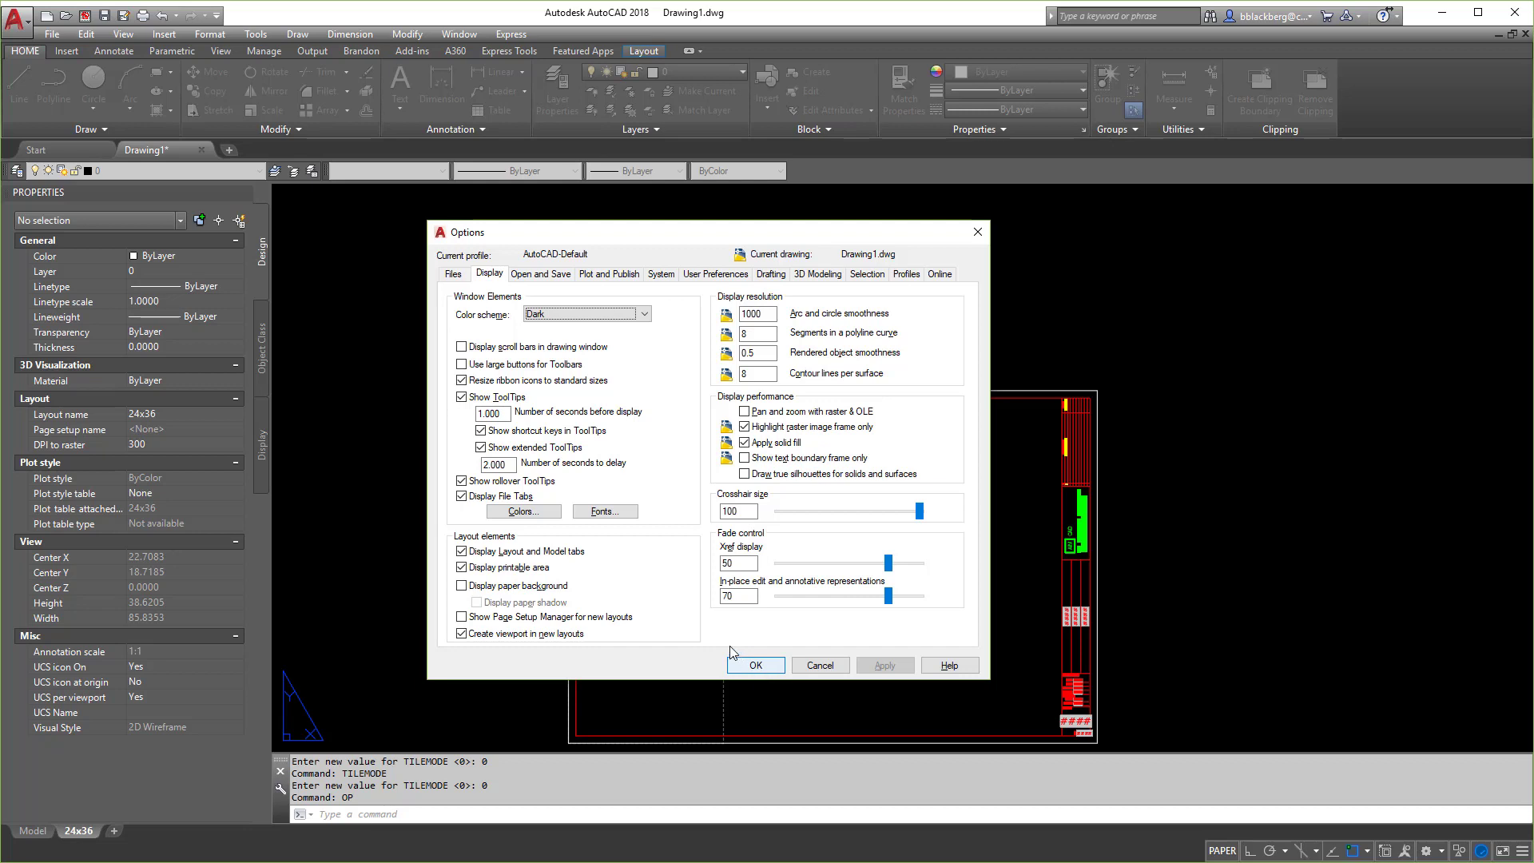
Turn on time-sensitive right-click in the right-click customization, apply the change and close Options.
{"action": "left_click", "coordinate": [736, 278]}
{"action": "left_click", "coordinate": [623, 358]}
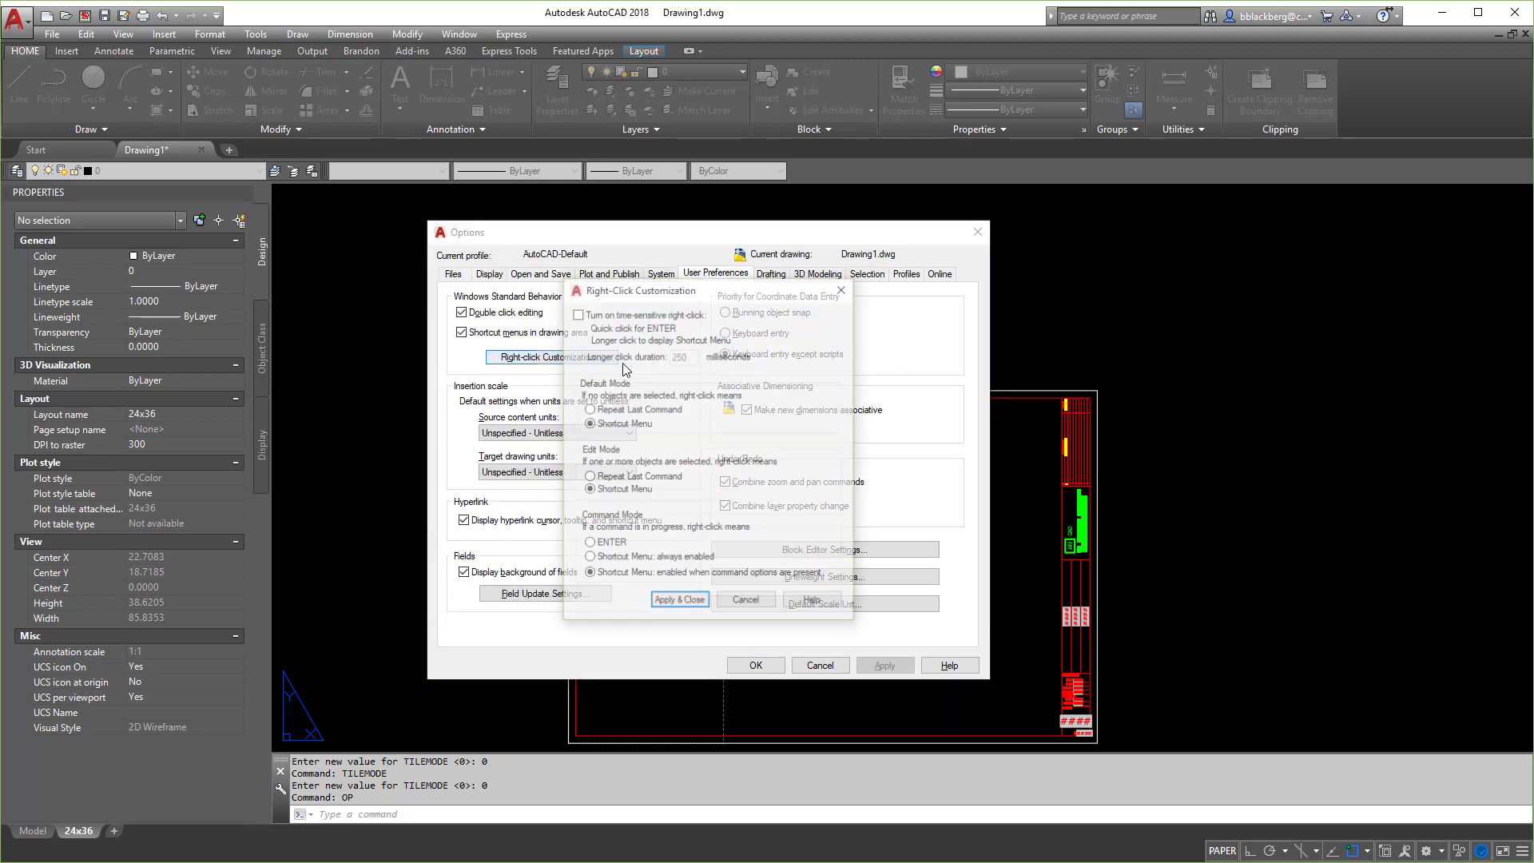
{"action": "left_click", "coordinate": [623, 314]}
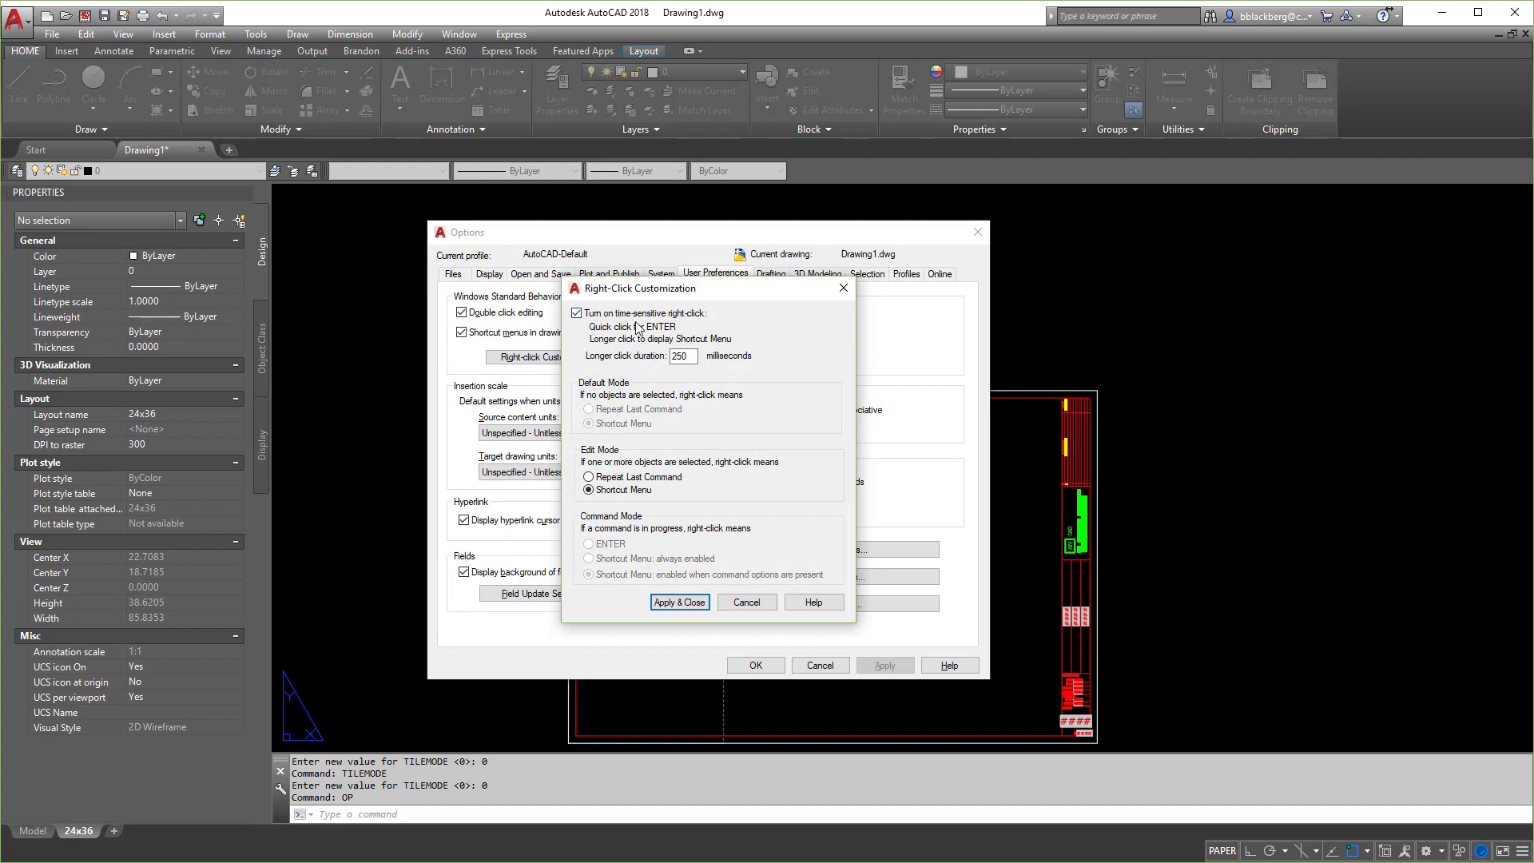
{"action": "left_click", "coordinate": [678, 602]}
{"action": "left_click", "coordinate": [887, 665]}
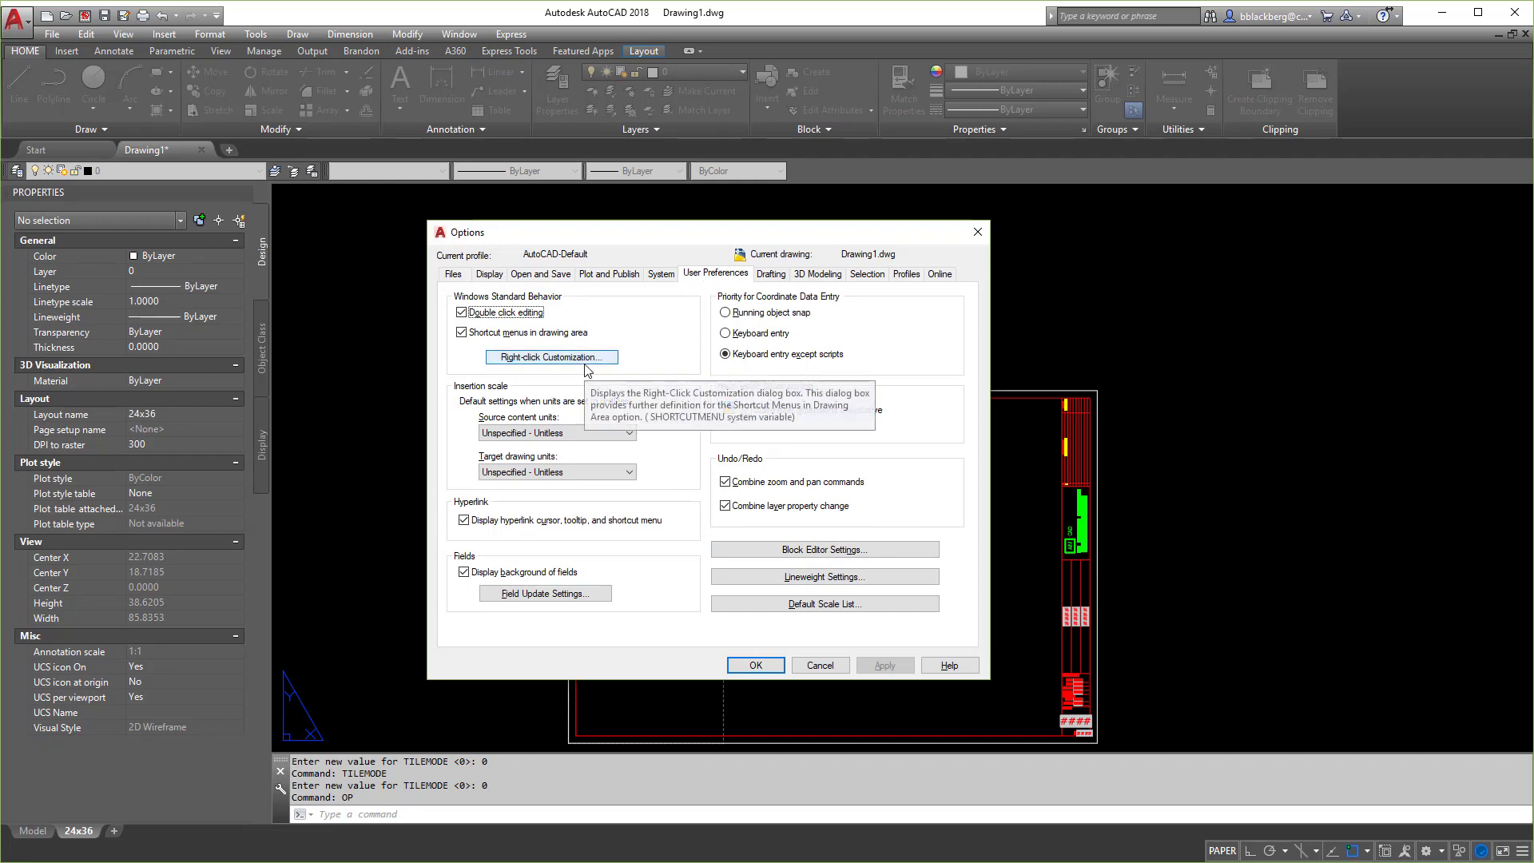
{"action": "left_click", "coordinate": [753, 666]}
Reopen Options and export the AutoCAD-Default profile to the AIMCAD folder in _CAD Standards on OneDrive - AIMCAD, replacing BCB.arg.
{"action": "type", "text": "op"}
{"action": "key", "text": "Return"}
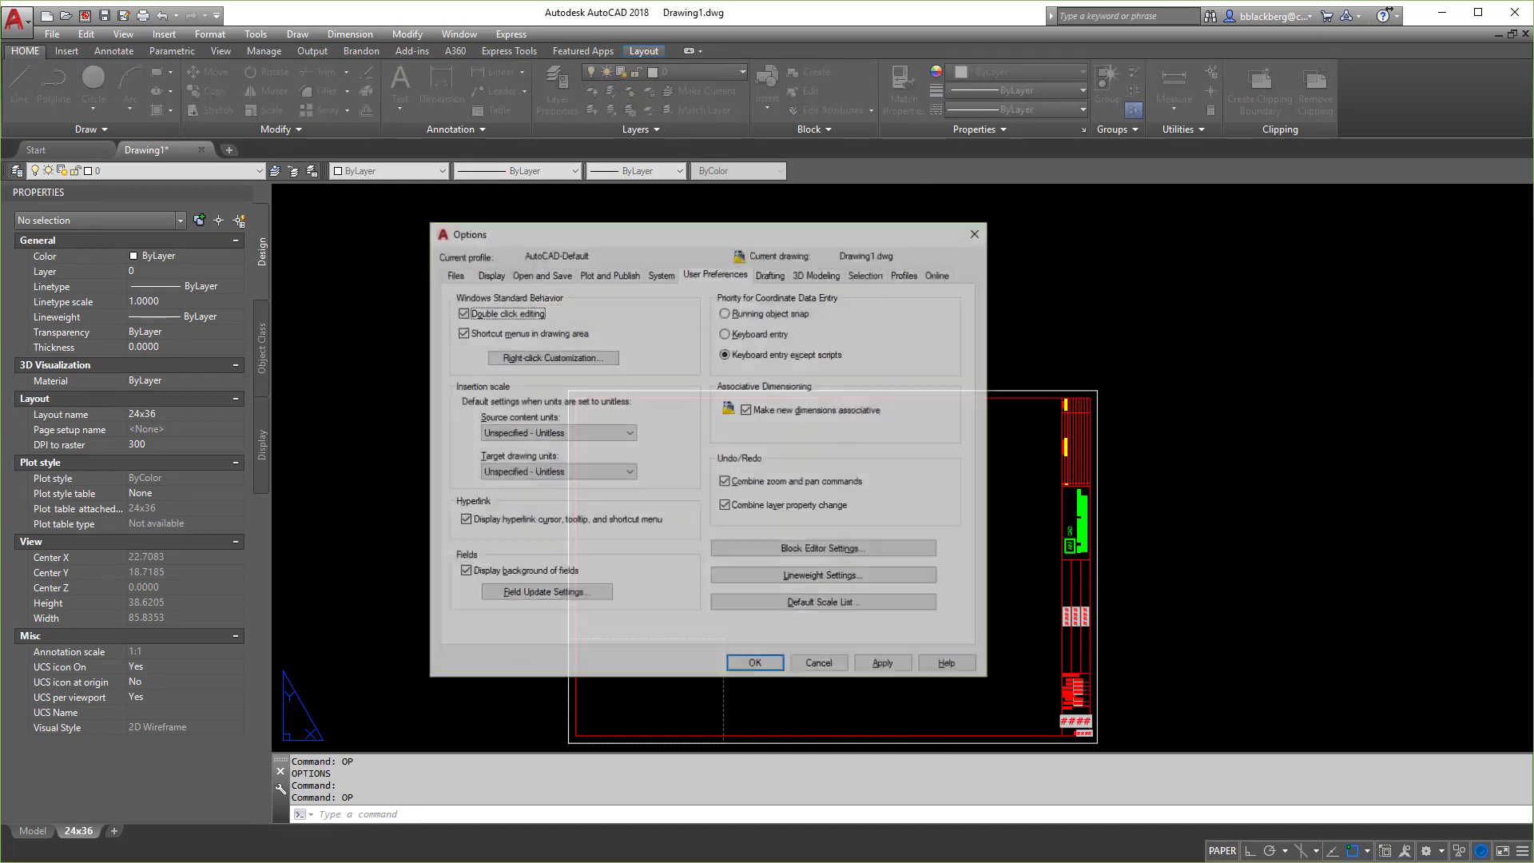
{"action": "left_click", "coordinate": [490, 274]}
{"action": "left_click", "coordinate": [906, 274]}
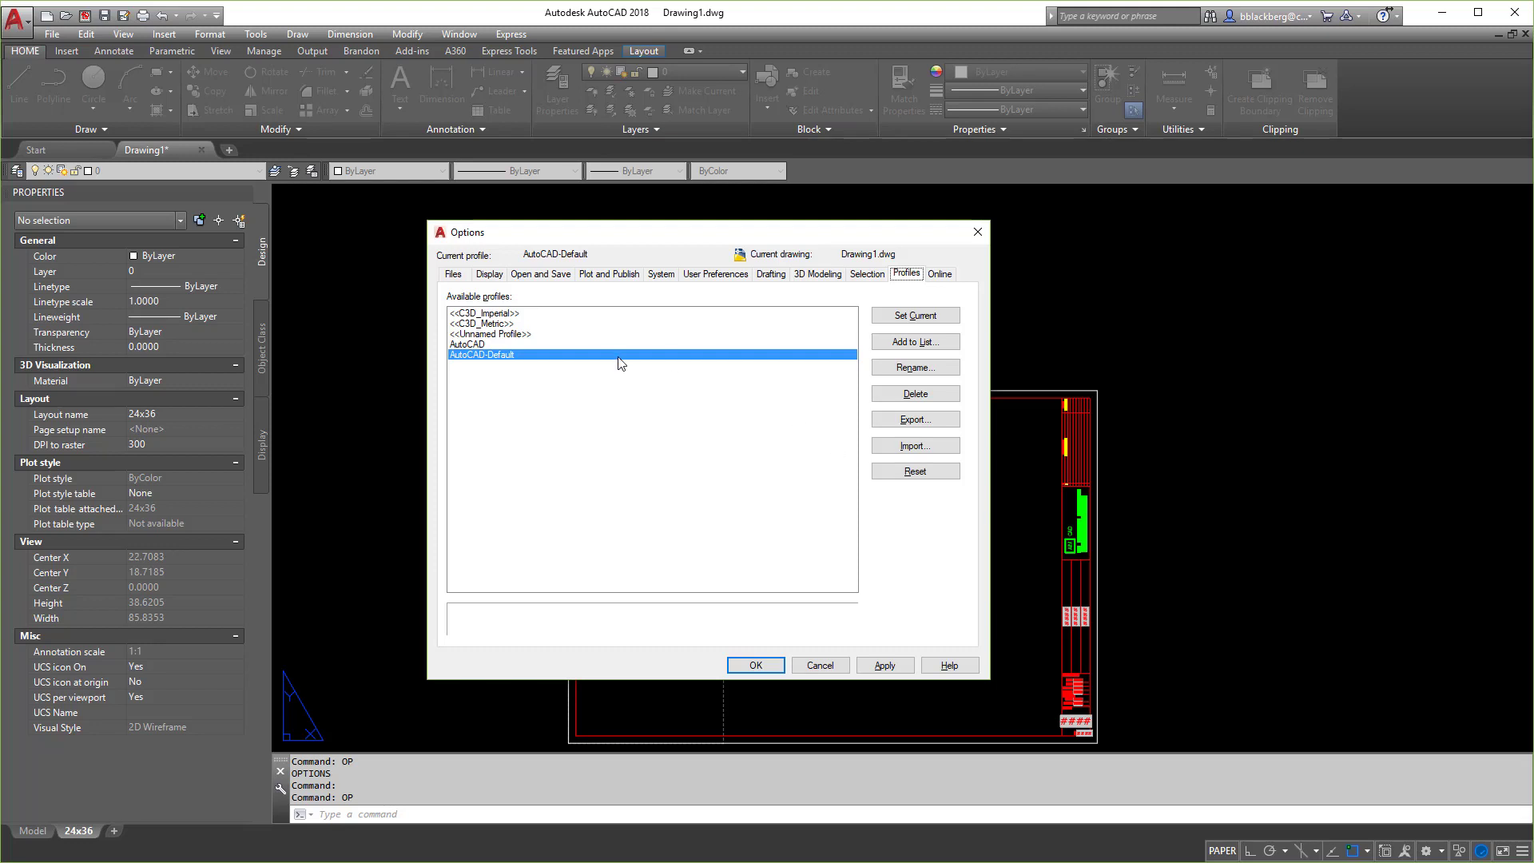
{"action": "left_click", "coordinate": [911, 424]}
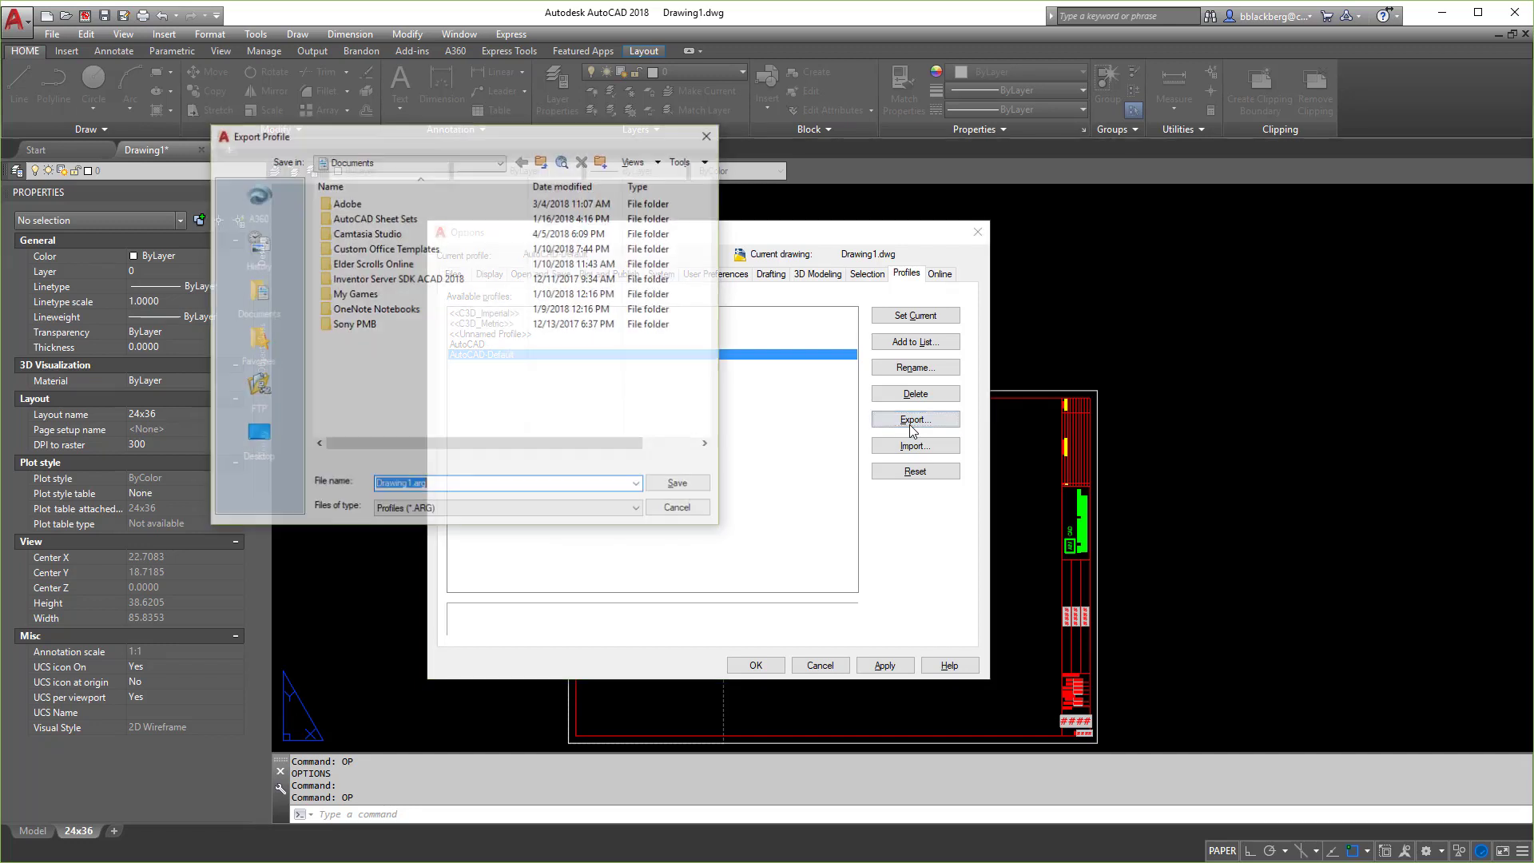
{"action": "left_click", "coordinate": [414, 156]}
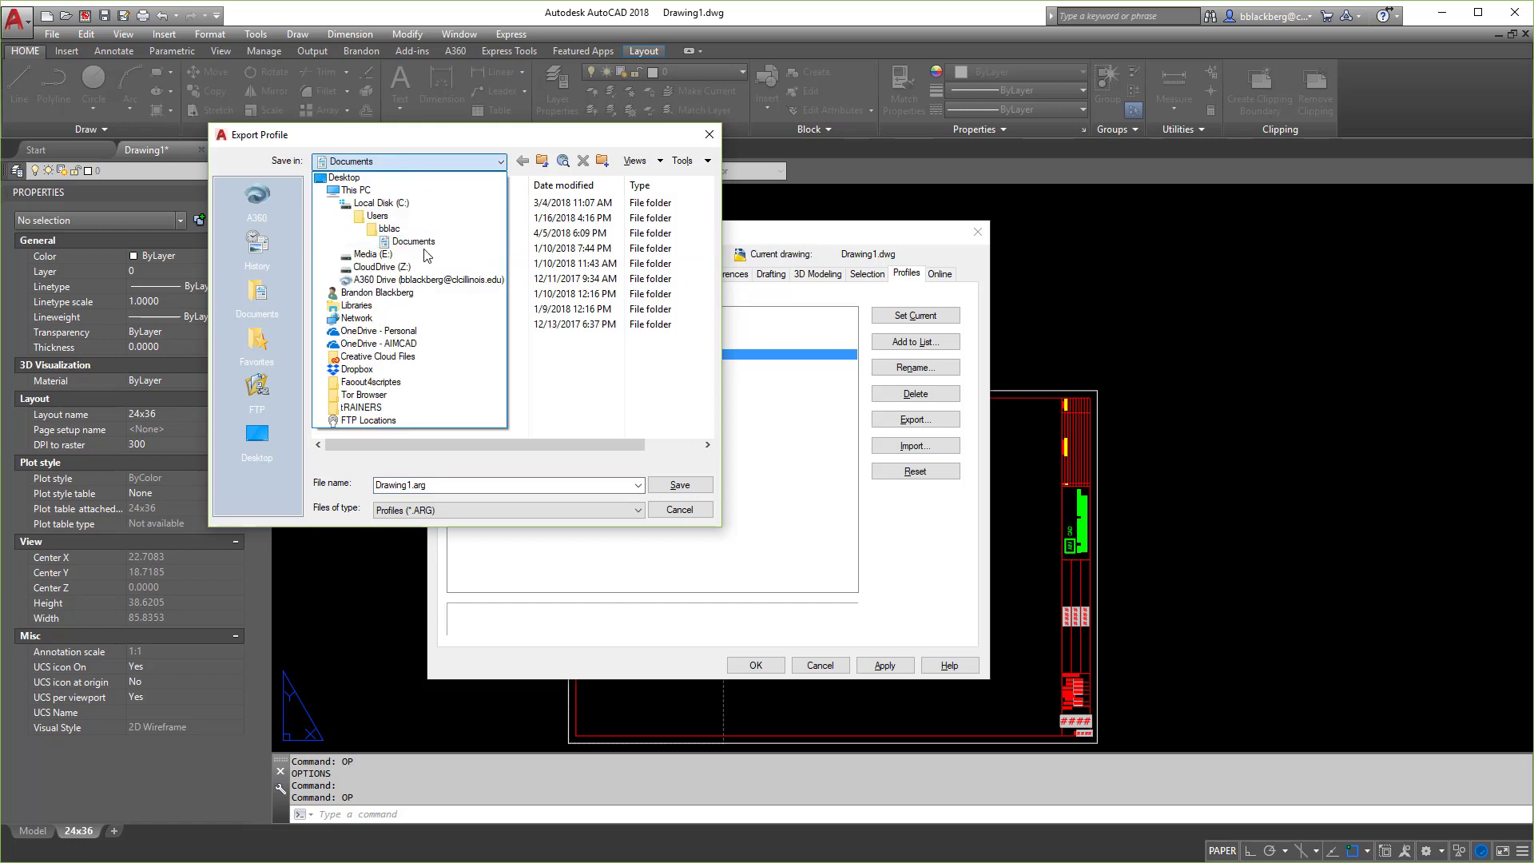
{"action": "left_click", "coordinate": [421, 346]}
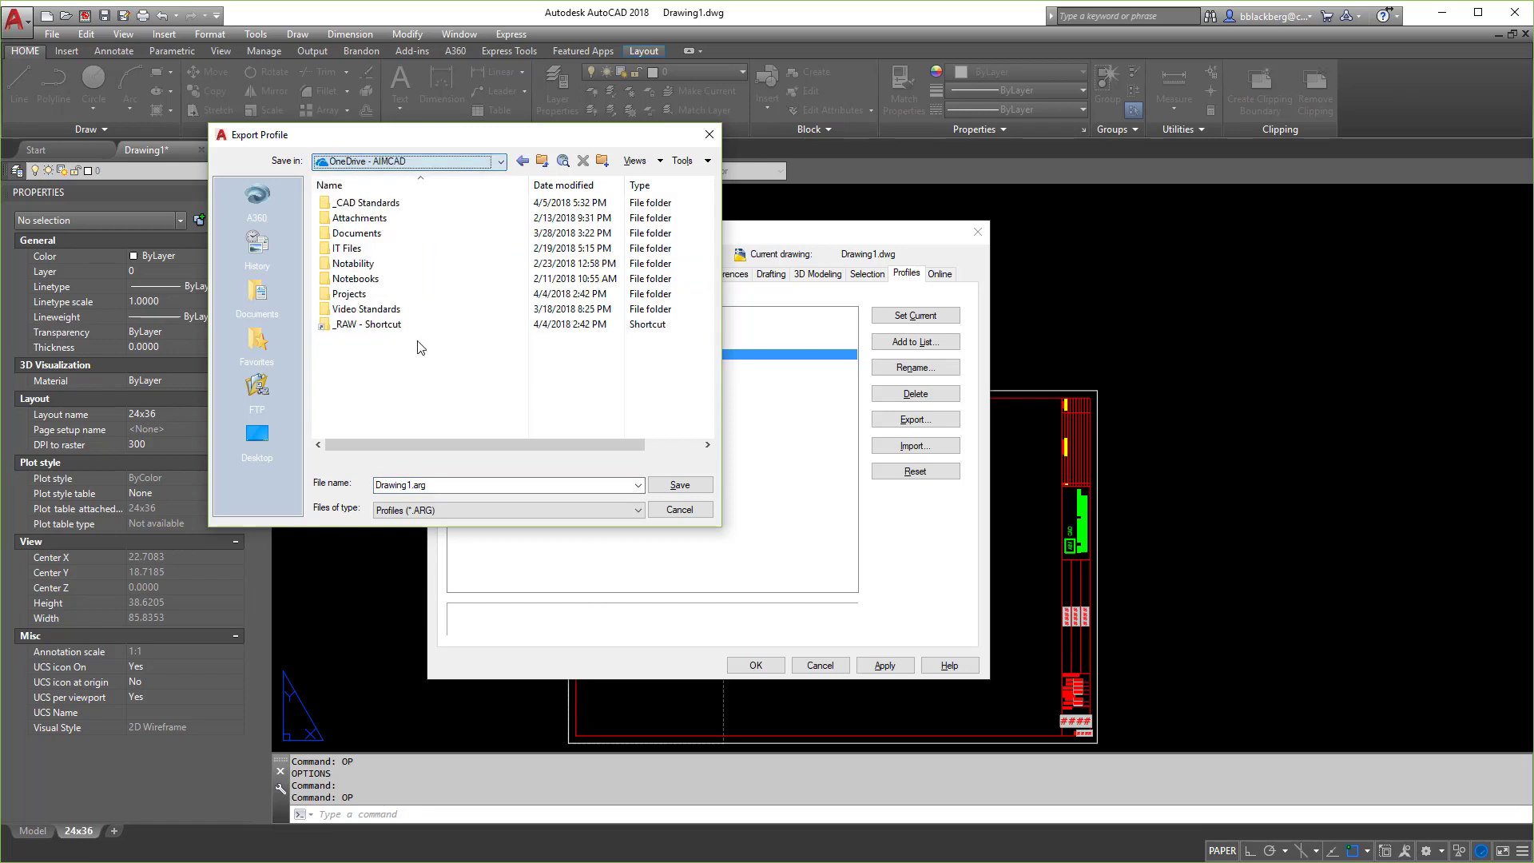
{"action": "double_click", "coordinate": [363, 203]}
{"action": "double_click", "coordinate": [367, 219]}
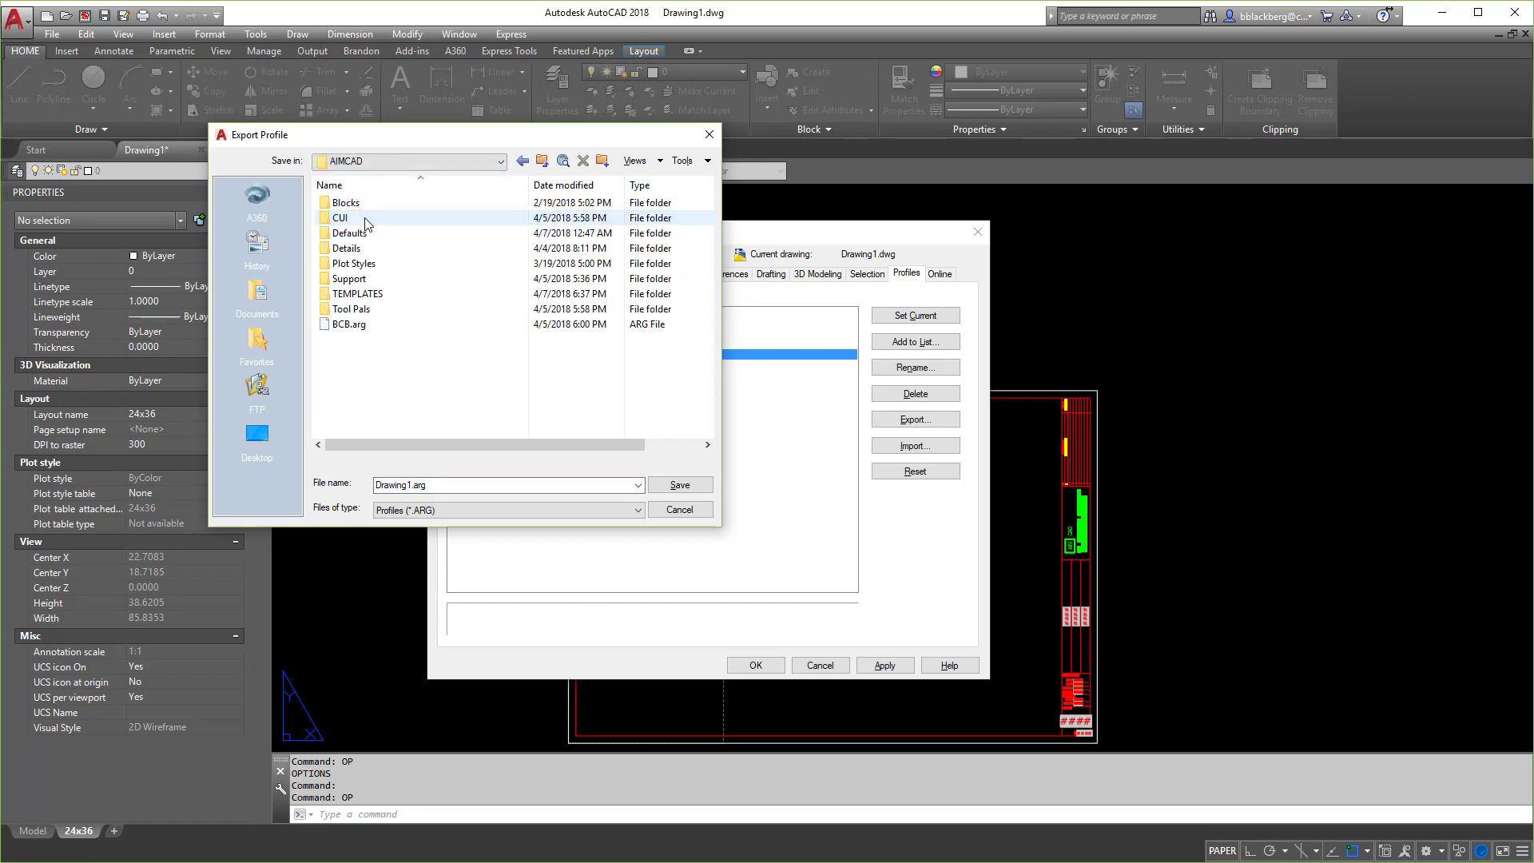
{"action": "left_click", "coordinate": [355, 326]}
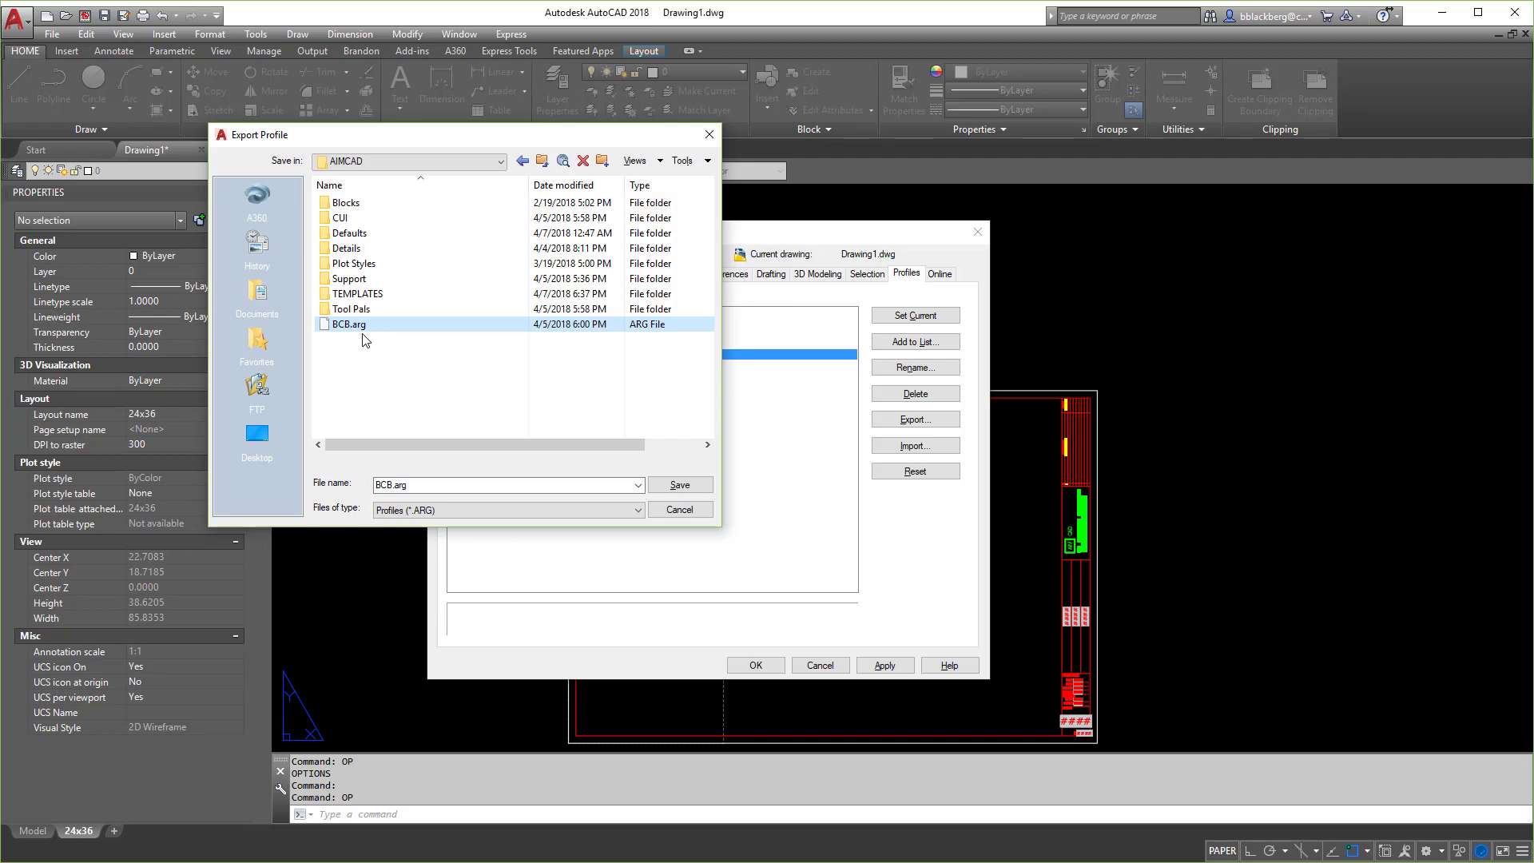
{"action": "left_click", "coordinate": [657, 485]}
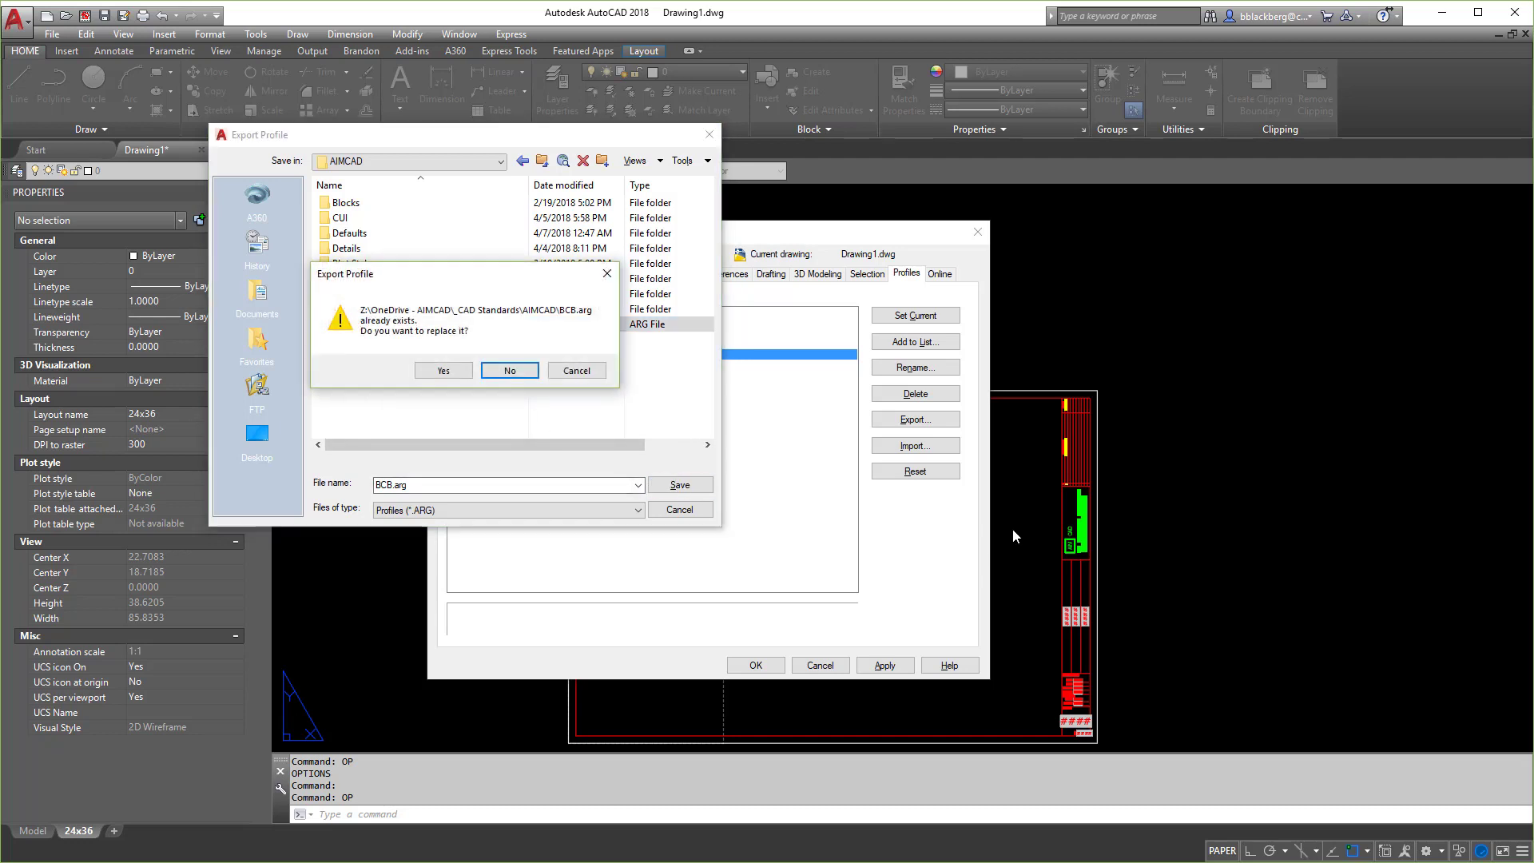
{"action": "left_click", "coordinate": [444, 371]}
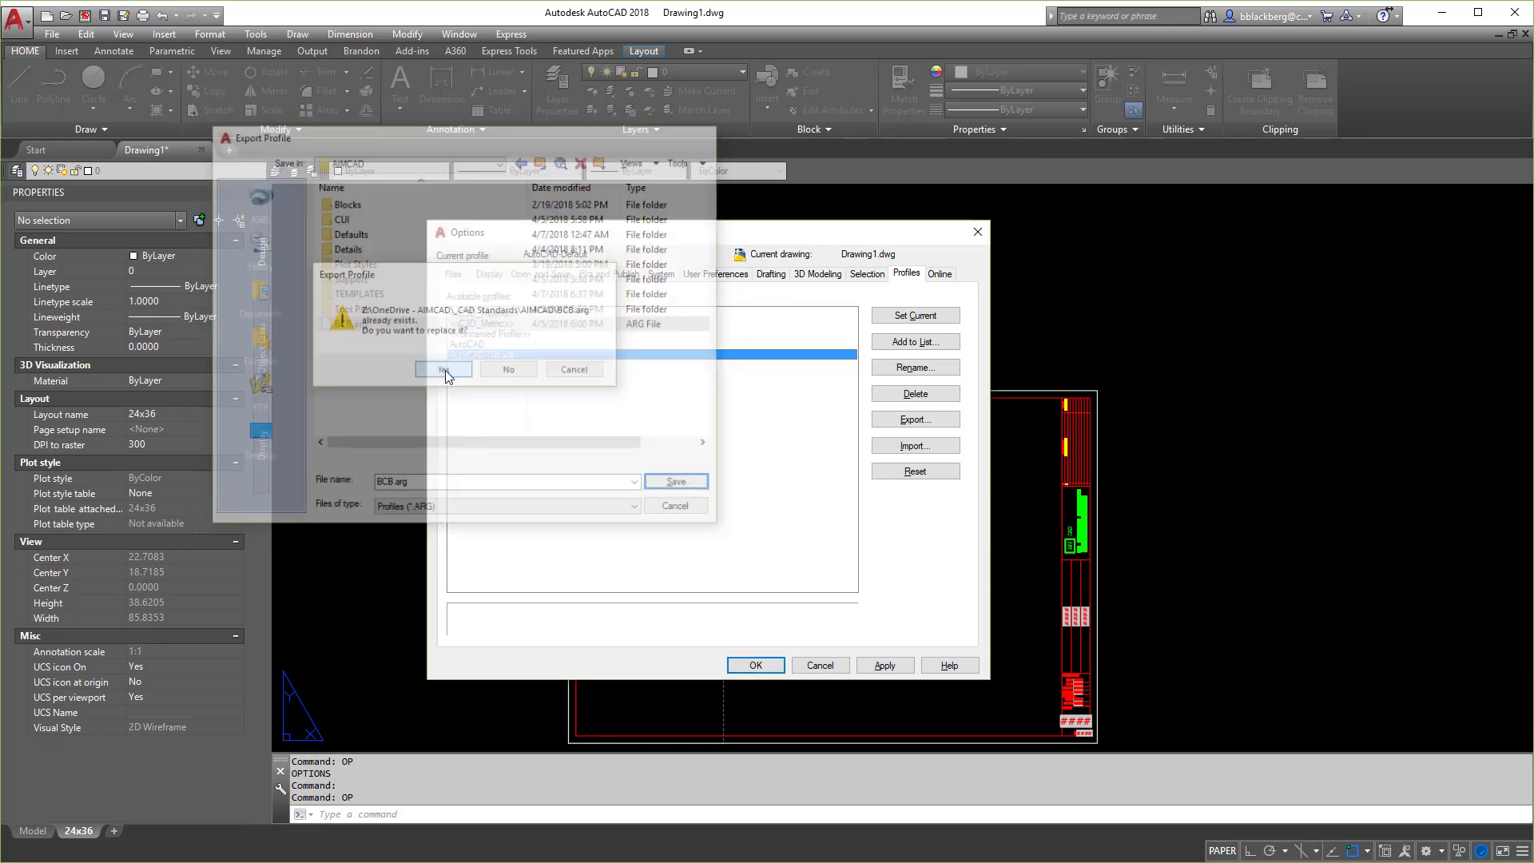
Import the BCB.arg profile from the AIMCAD folder in _CAD Standards on OneDrive - AIMCAD and close Options.
{"action": "left_click", "coordinate": [915, 445]}
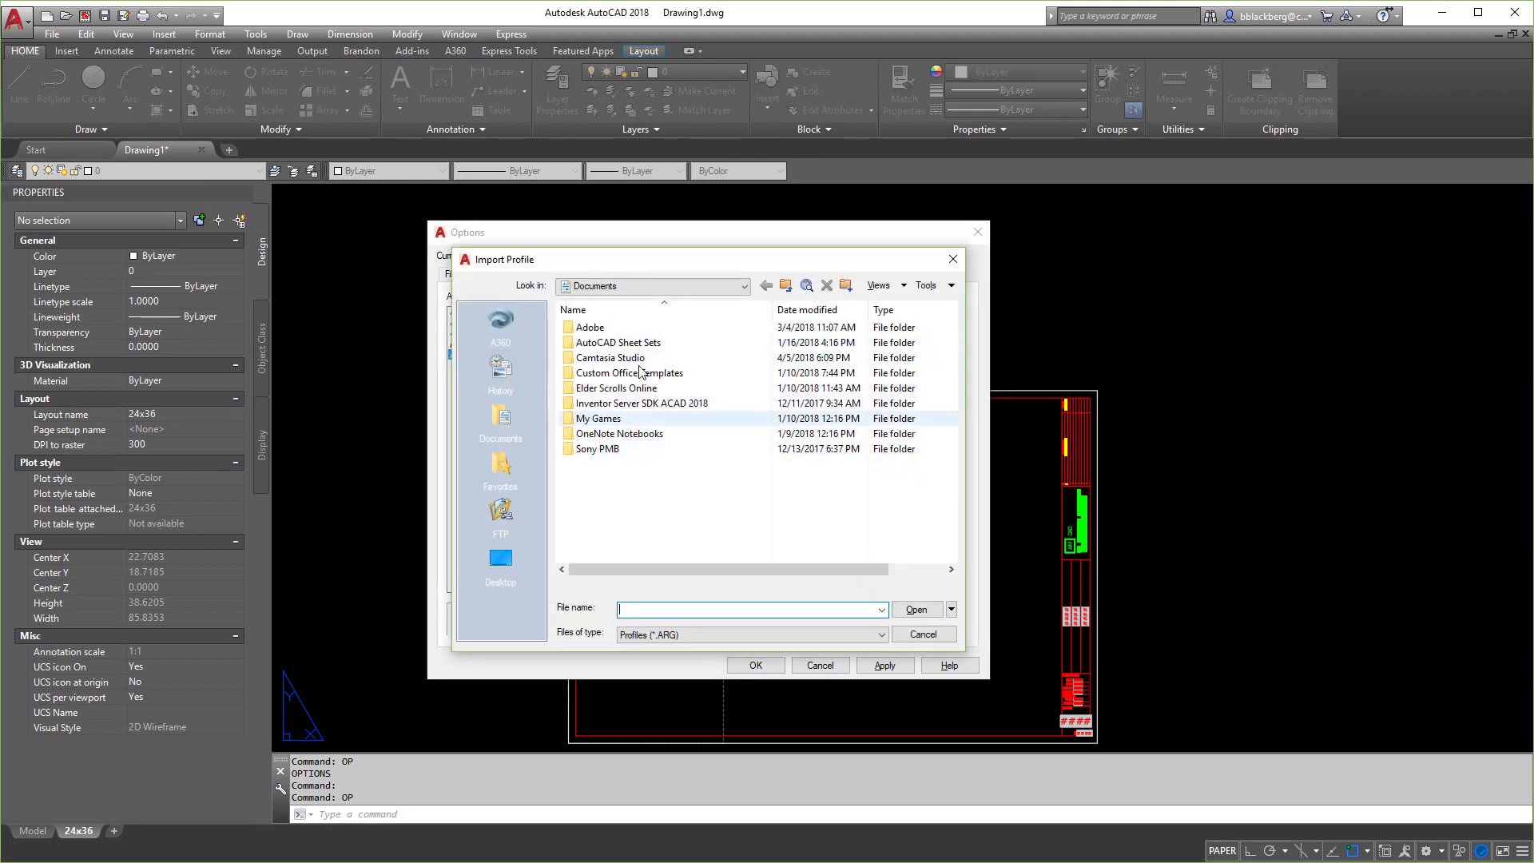
{"action": "left_click", "coordinate": [656, 286]}
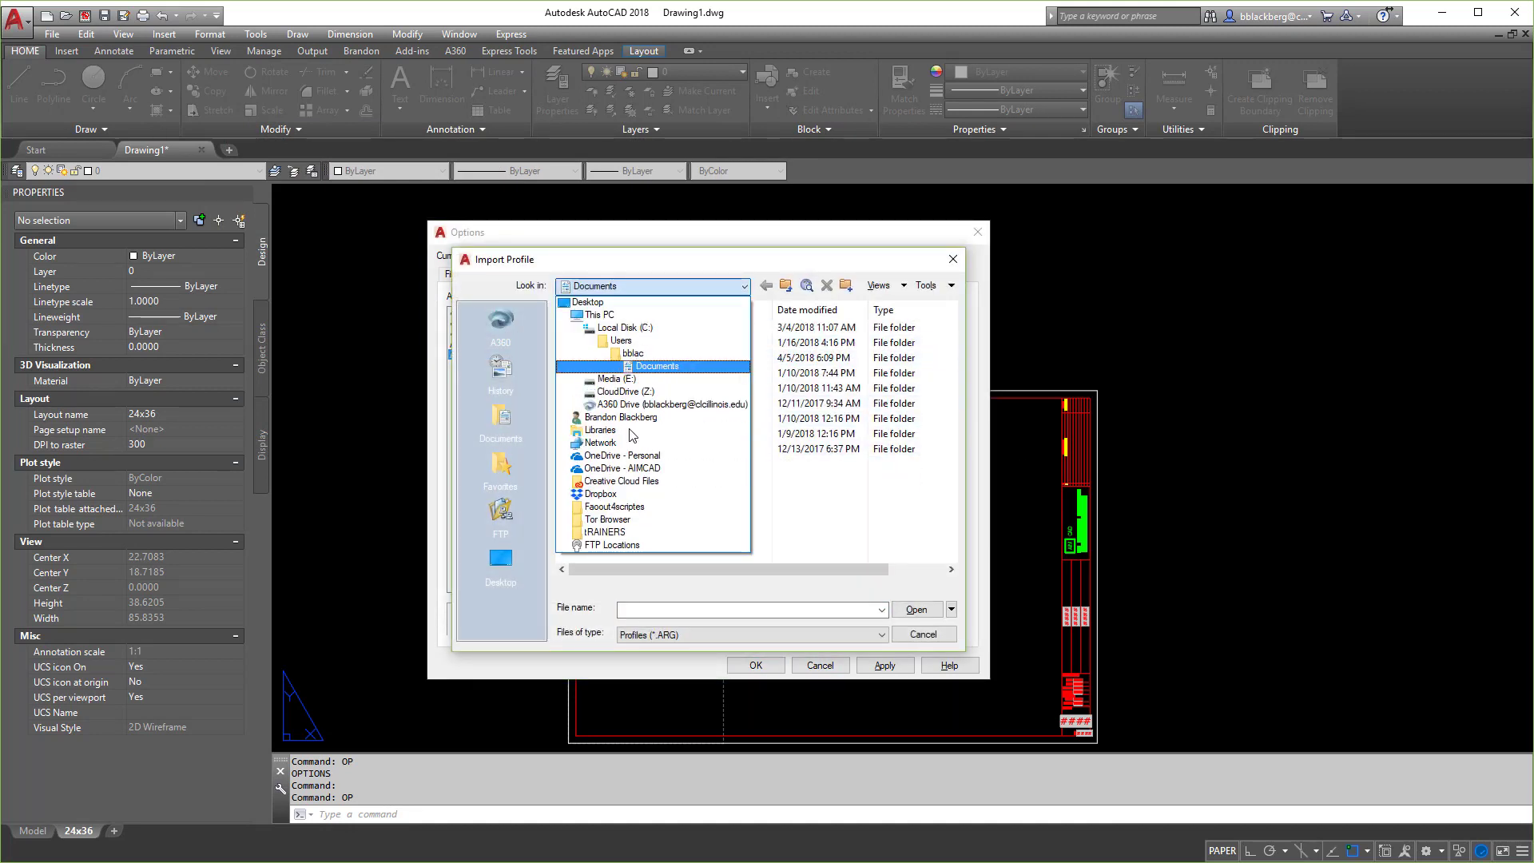
{"action": "left_click", "coordinate": [674, 473]}
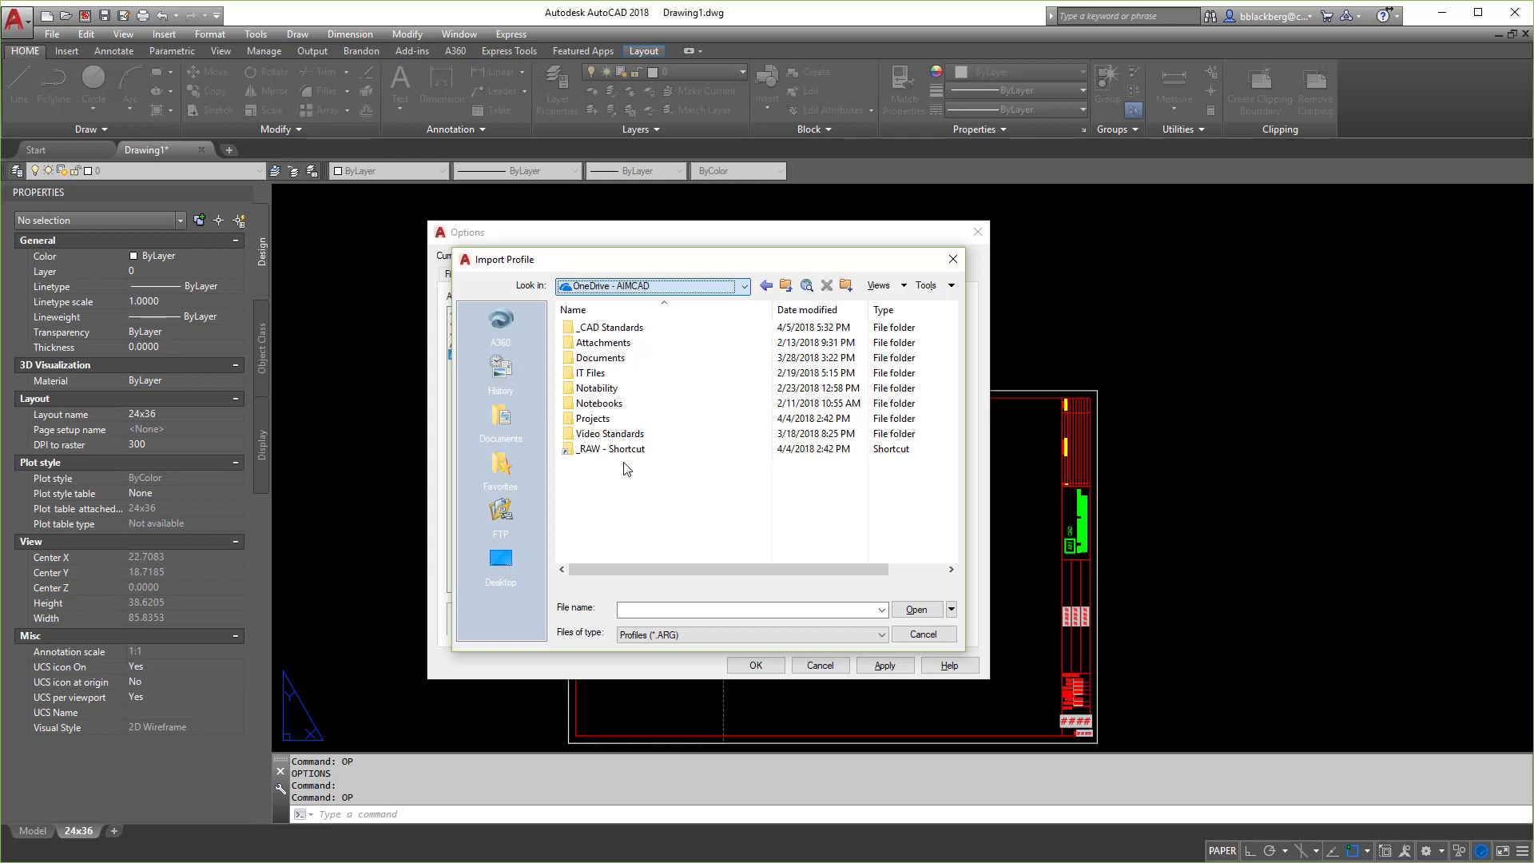
{"action": "double_click", "coordinate": [596, 328]}
{"action": "double_click", "coordinate": [595, 343]}
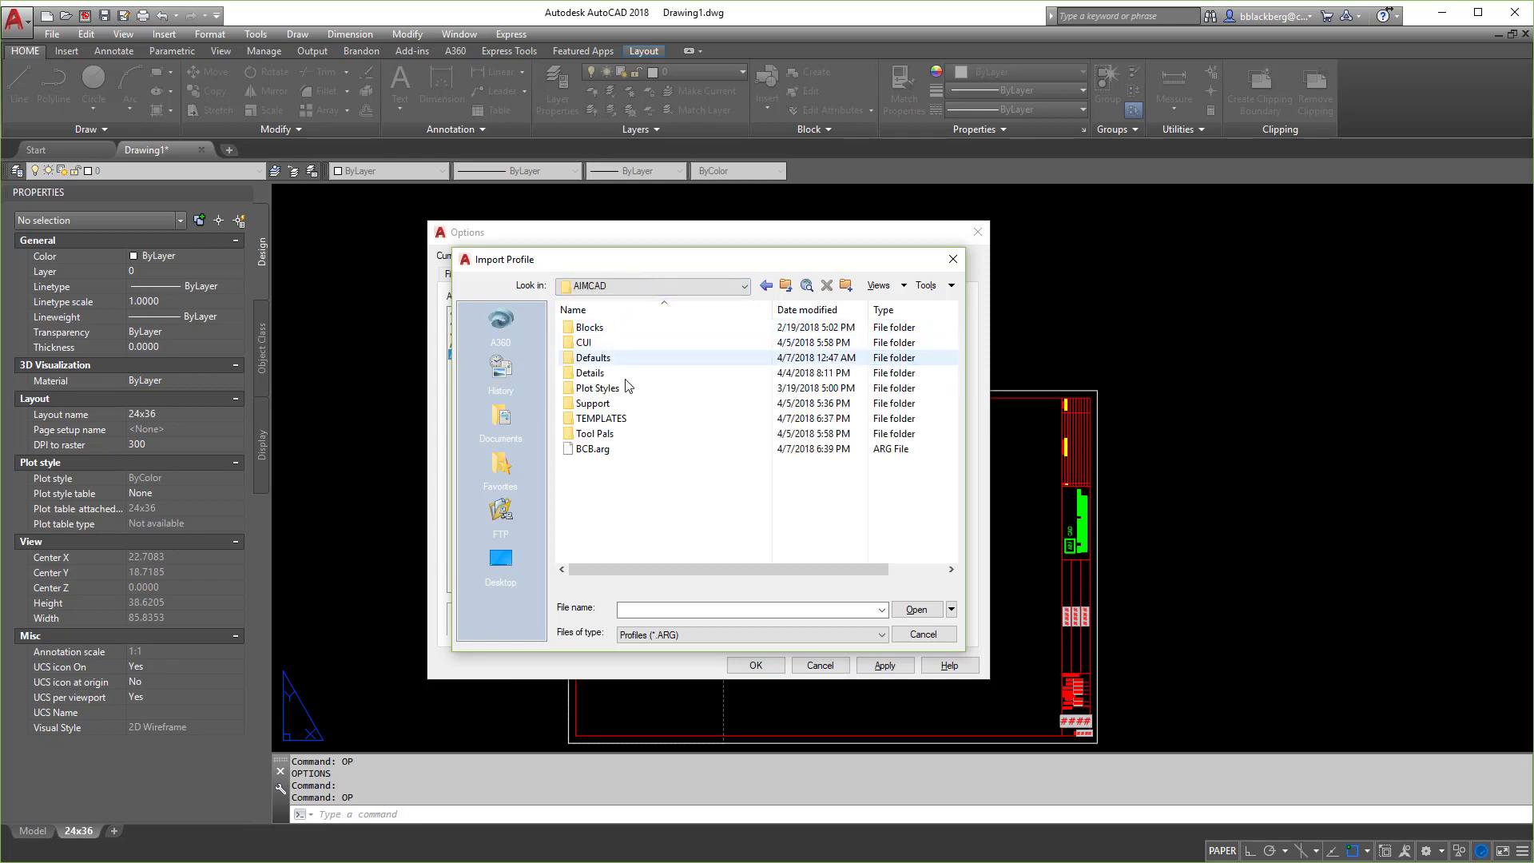
{"action": "double_click", "coordinate": [620, 448]}
{"action": "left_click", "coordinate": [759, 517]}
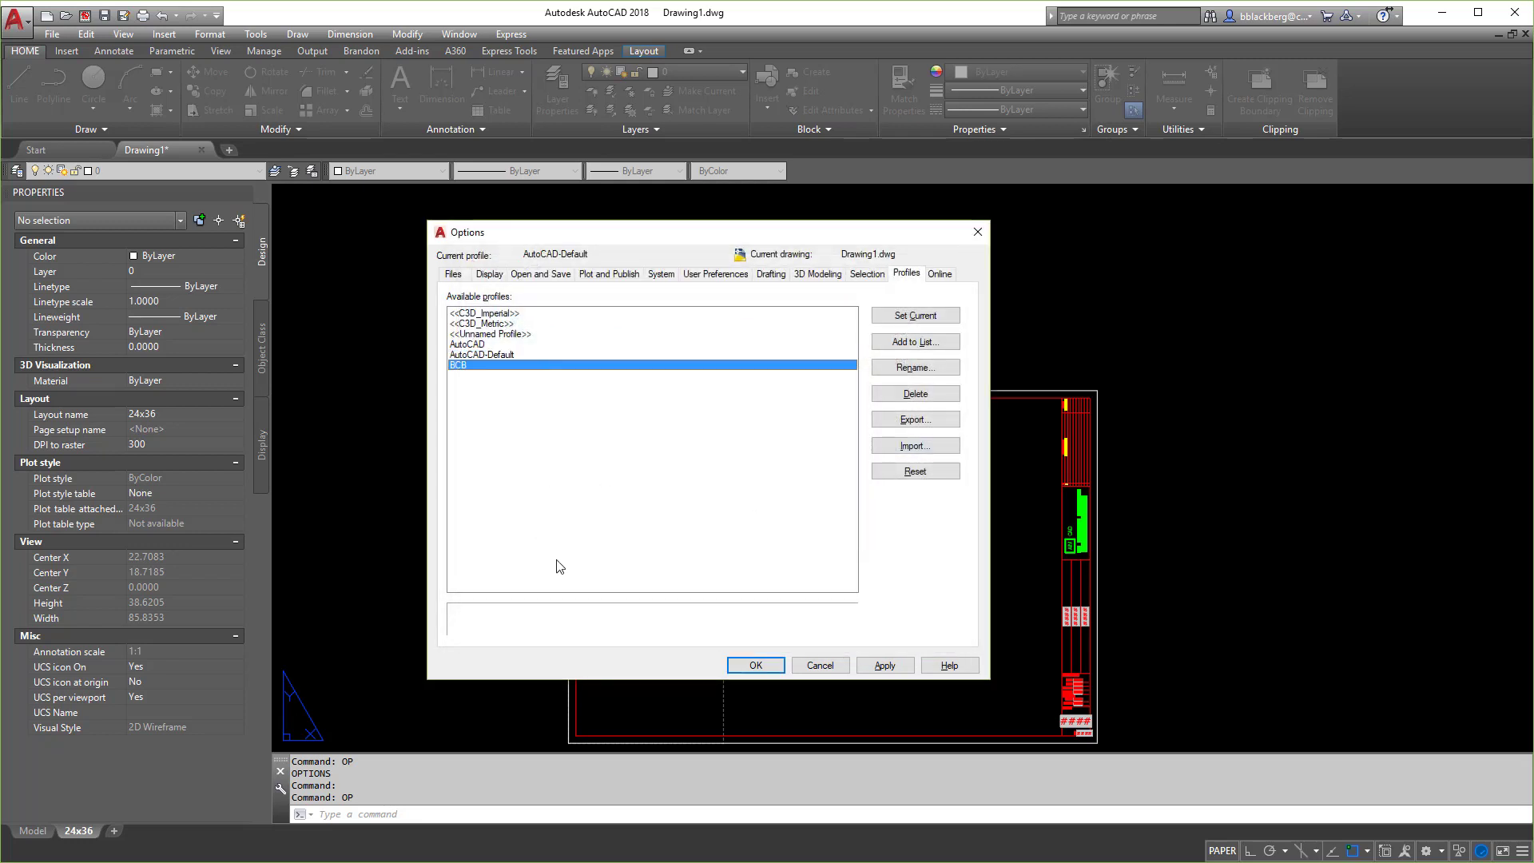
{"action": "left_click", "coordinate": [756, 665]}
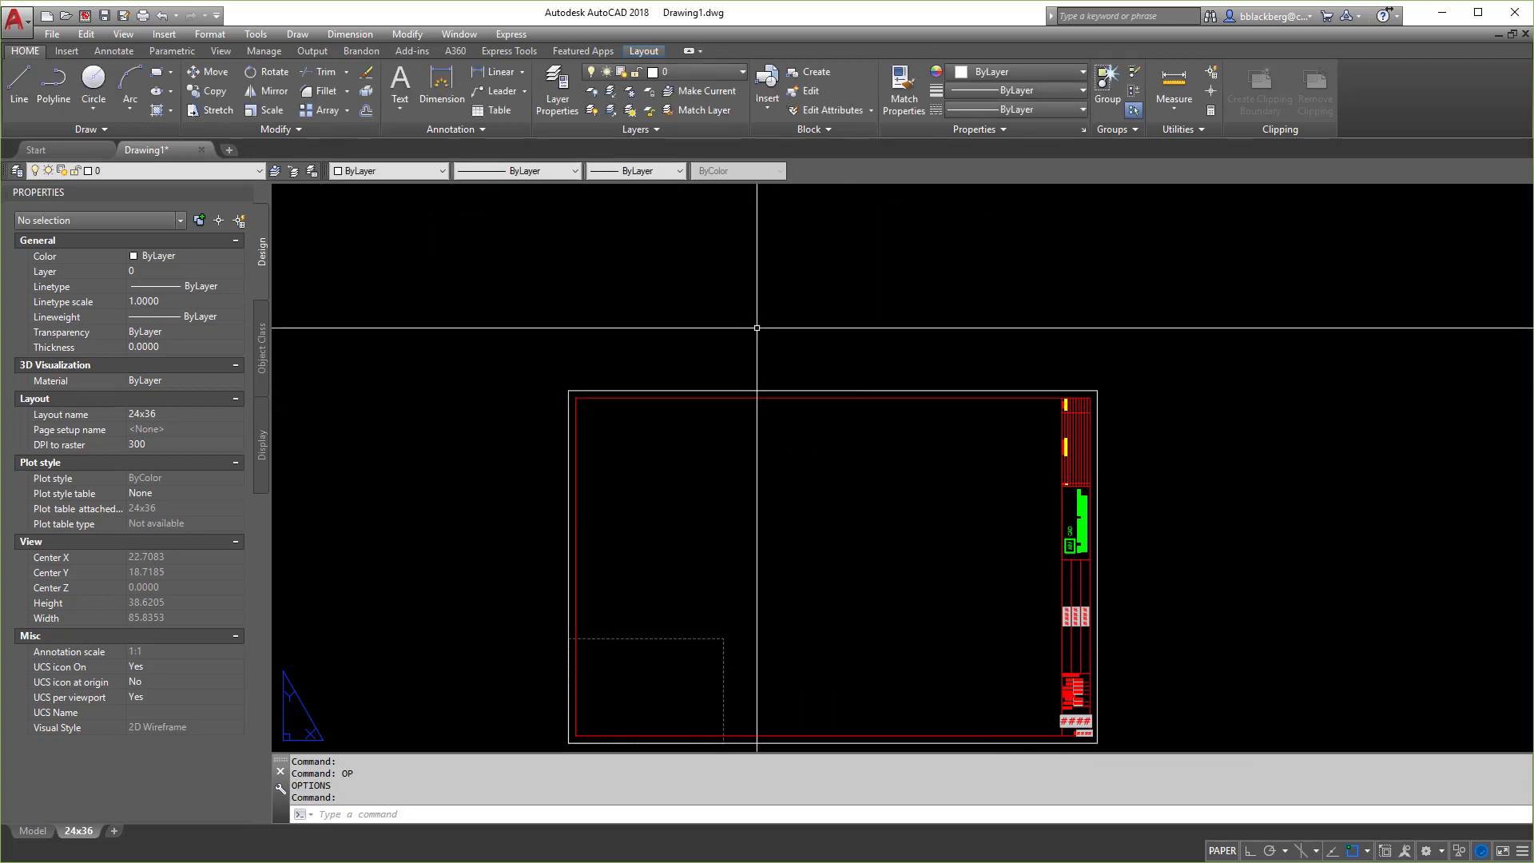
Reopen Options, make the BCB profile current and delete the AutoCAD-Default profile.
{"action": "type", "text": "OP"}
{"action": "key", "text": "Return"}
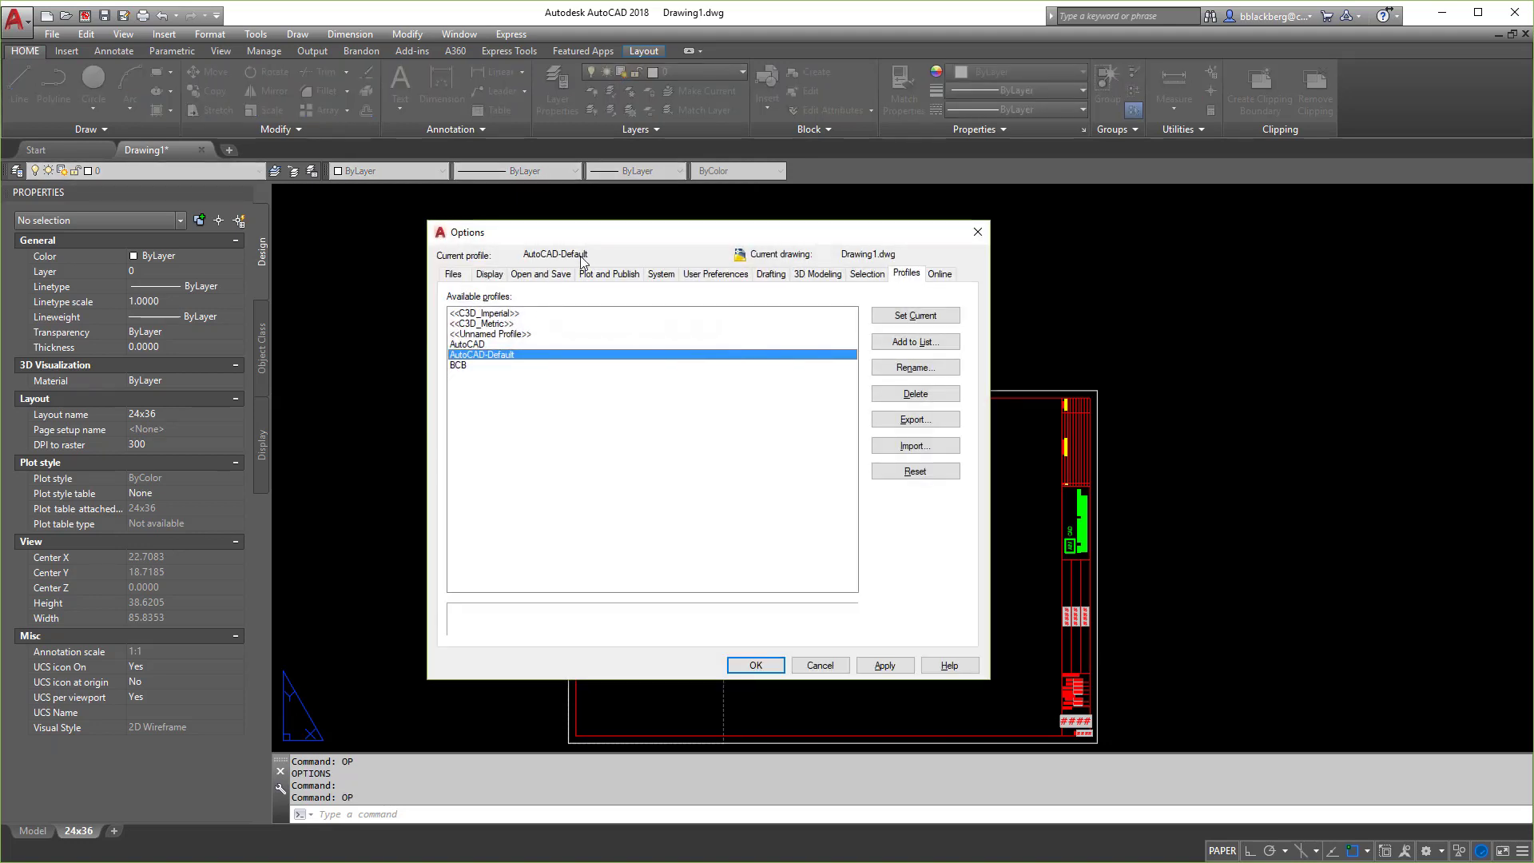
{"action": "double_click", "coordinate": [461, 365]}
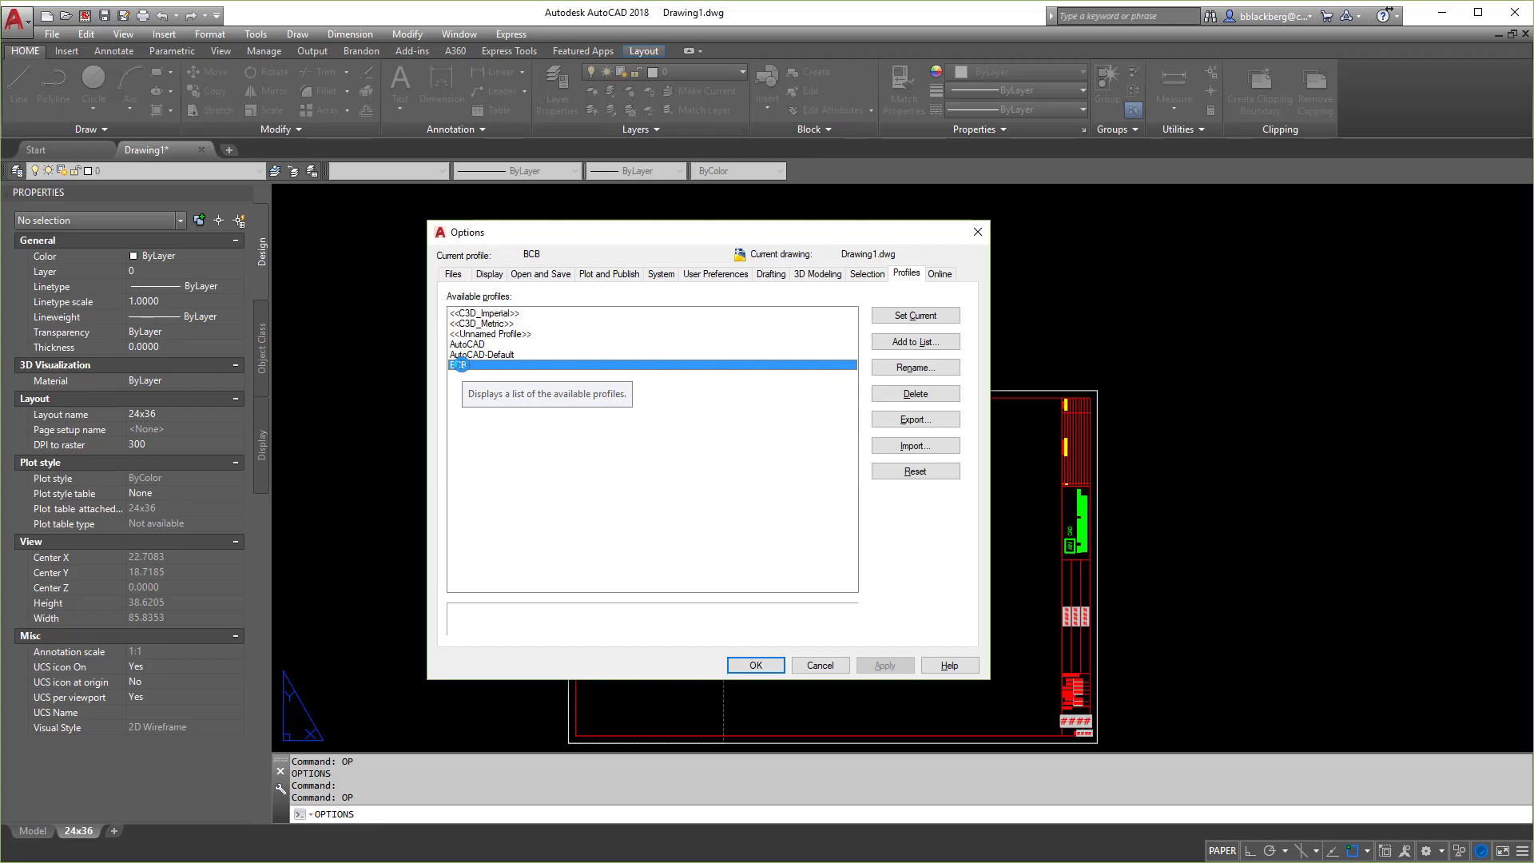
{"action": "left_click", "coordinate": [497, 355]}
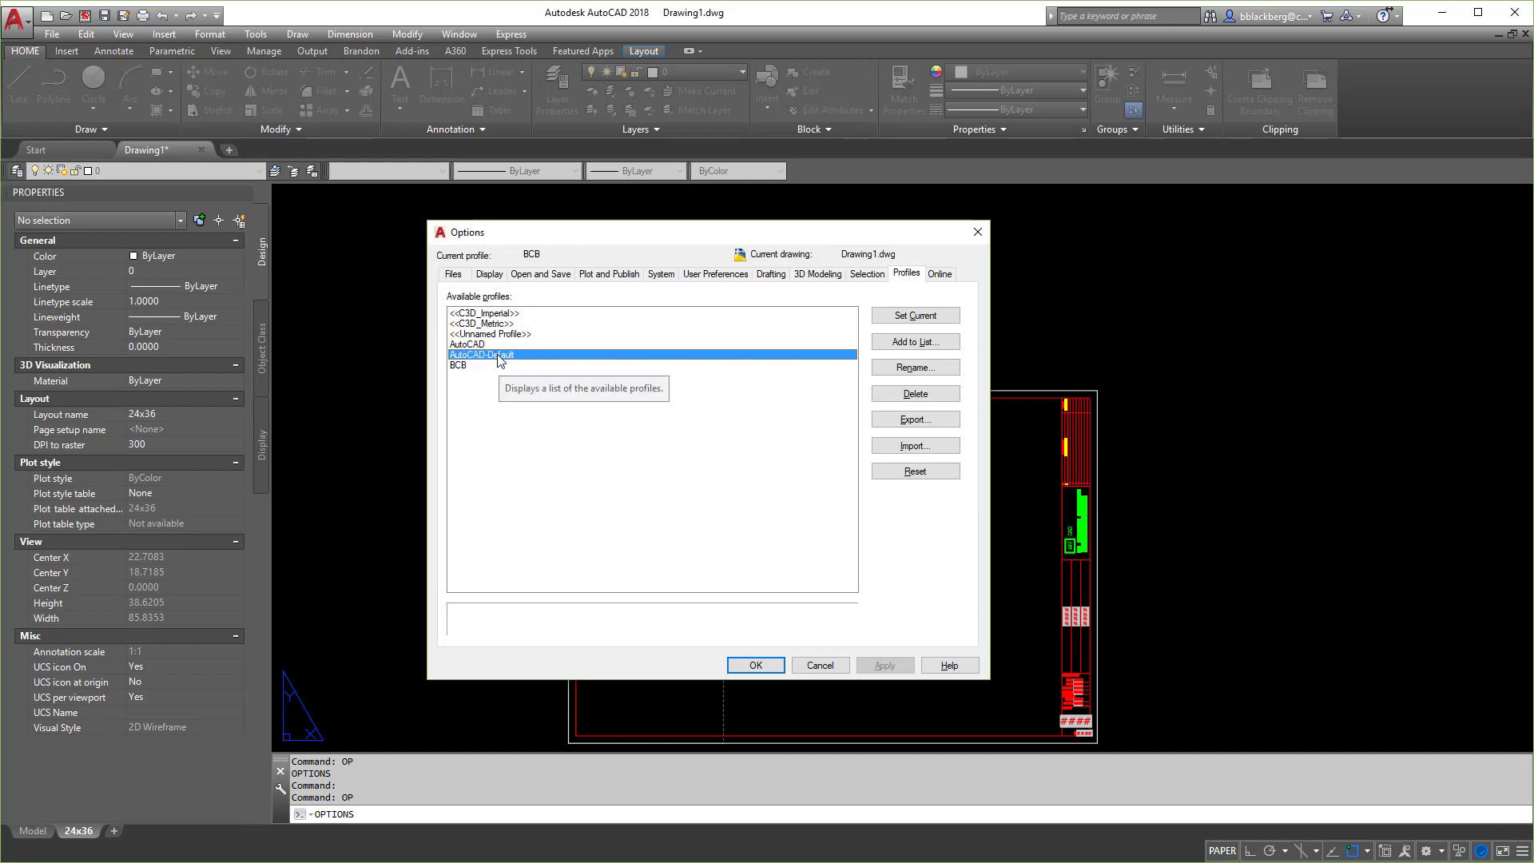
{"action": "left_click", "coordinate": [925, 400]}
{"action": "left_click", "coordinate": [726, 489]}
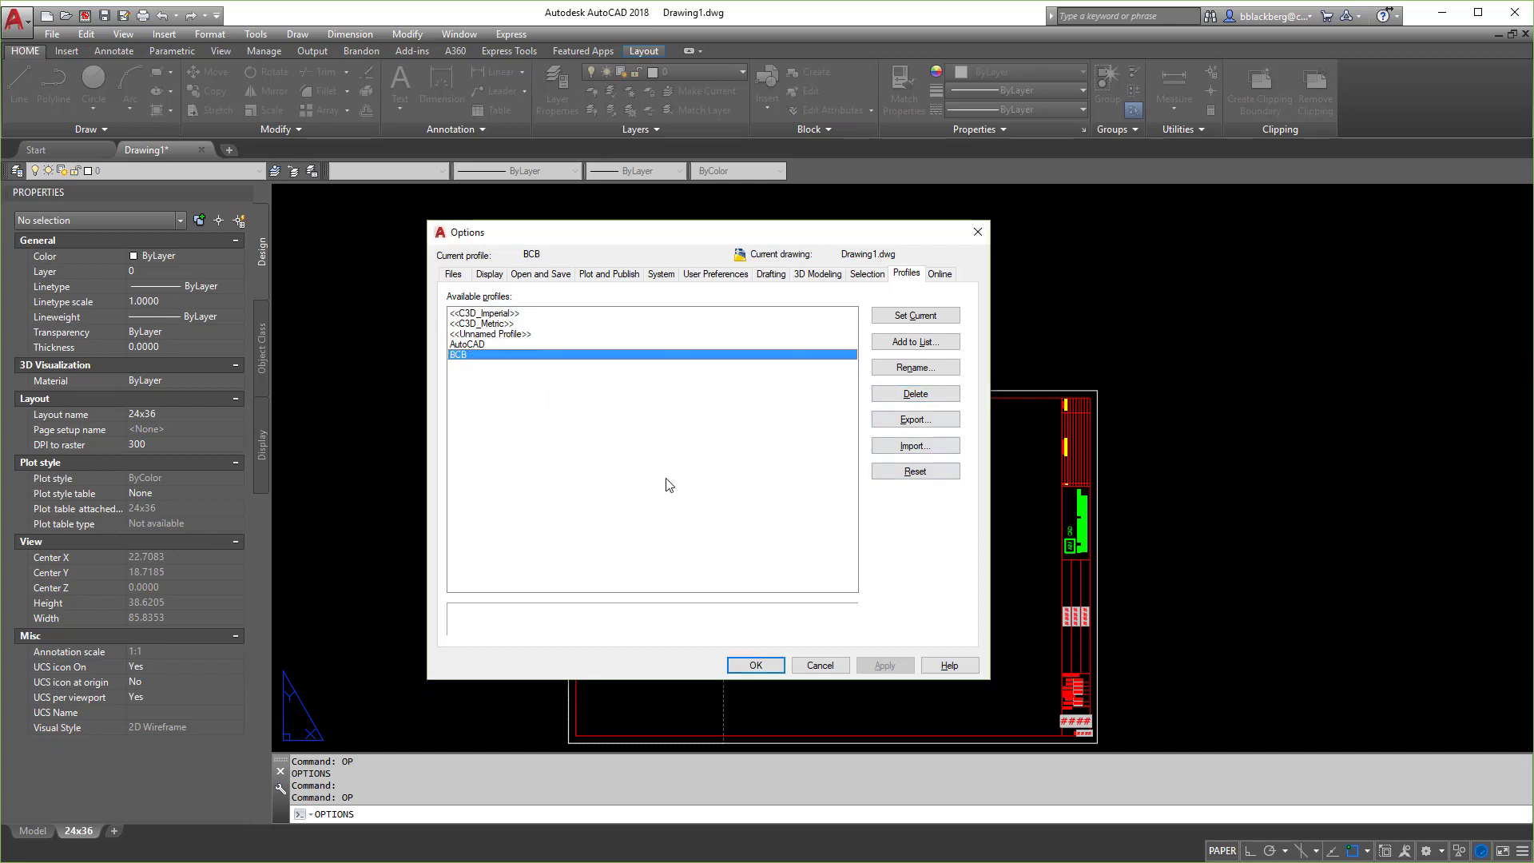
{"action": "left_click", "coordinate": [938, 453]}
{"action": "left_click", "coordinate": [655, 285]}
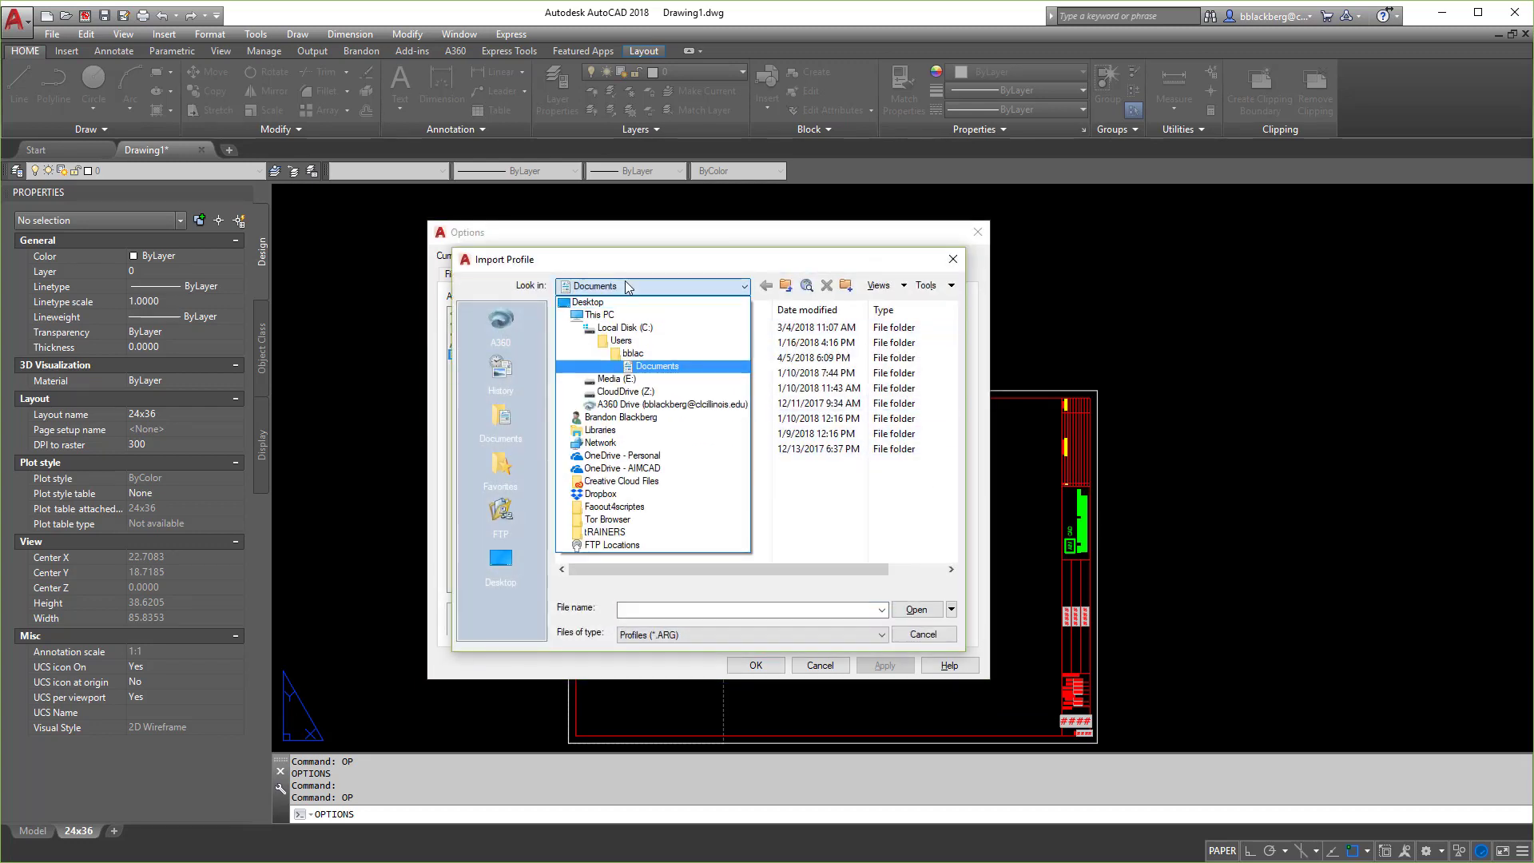
{"action": "left_click", "coordinate": [650, 468]}
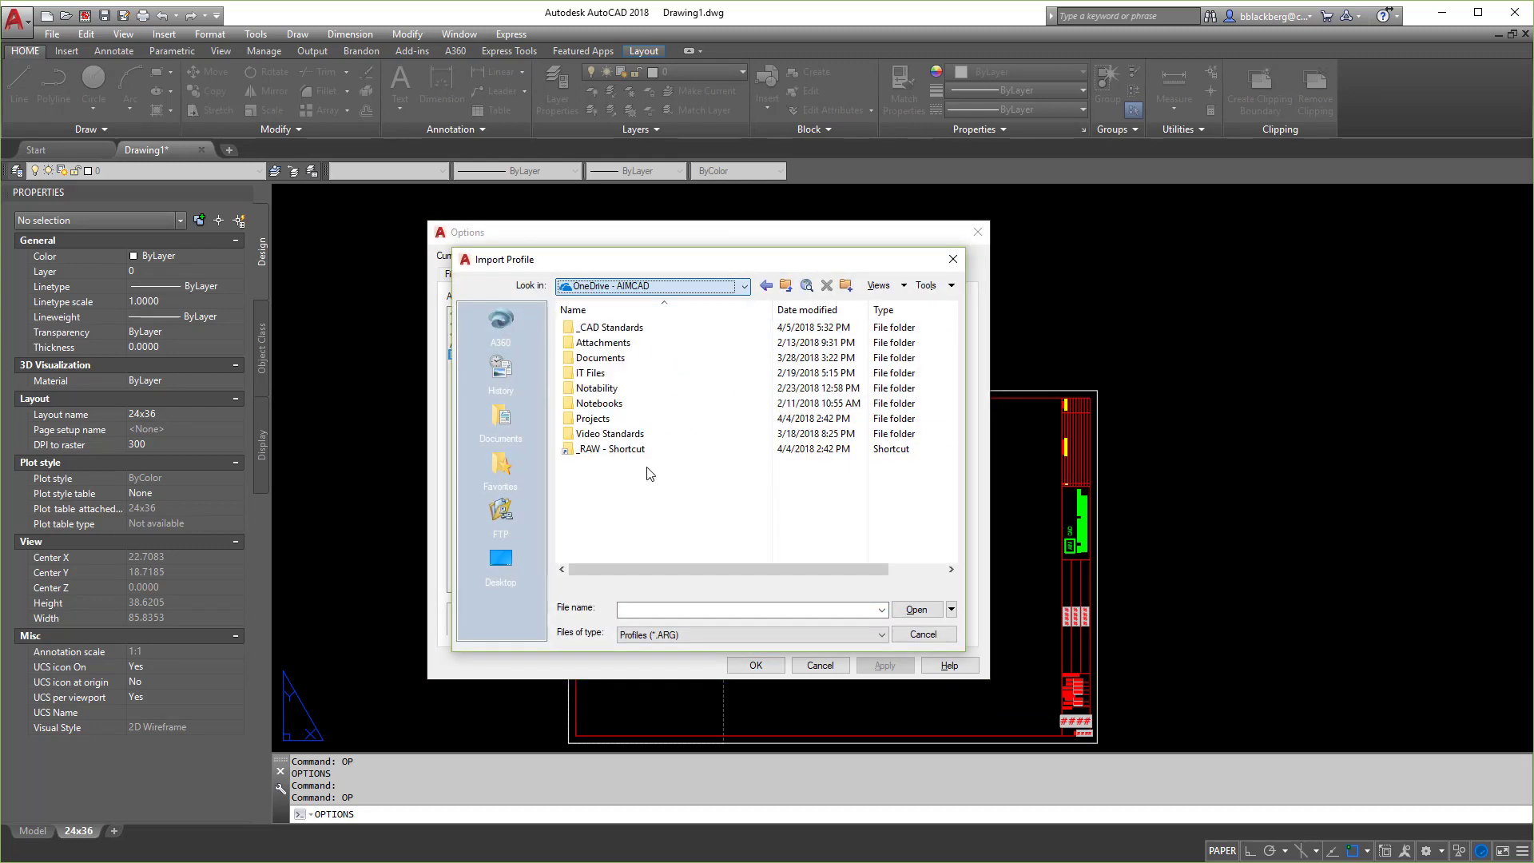
{"action": "left_click", "coordinate": [693, 285]}
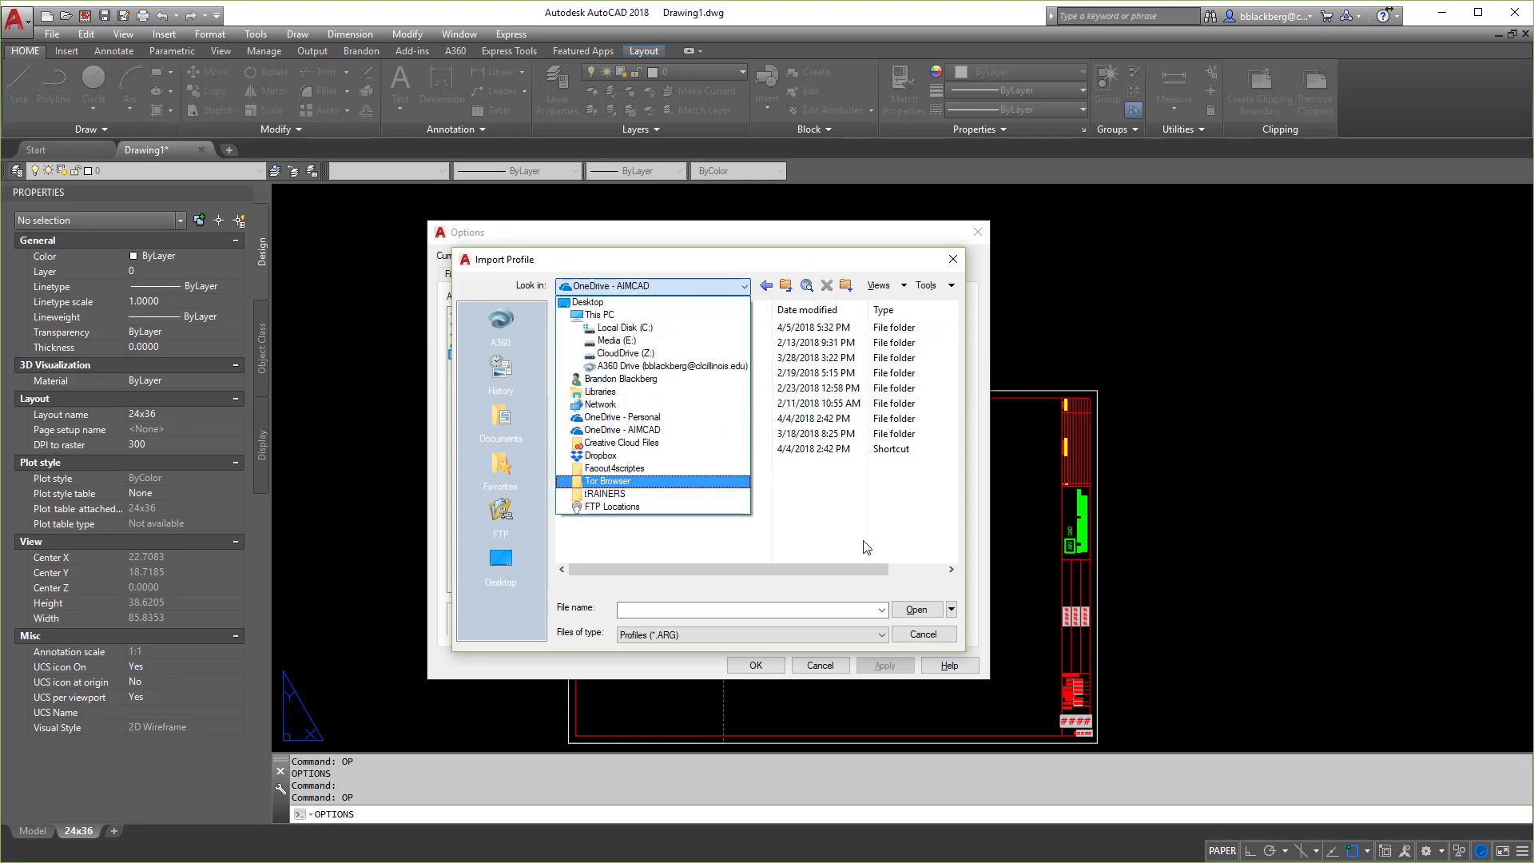
{"action": "left_click", "coordinate": [861, 517]}
{"action": "left_click", "coordinate": [941, 639]}
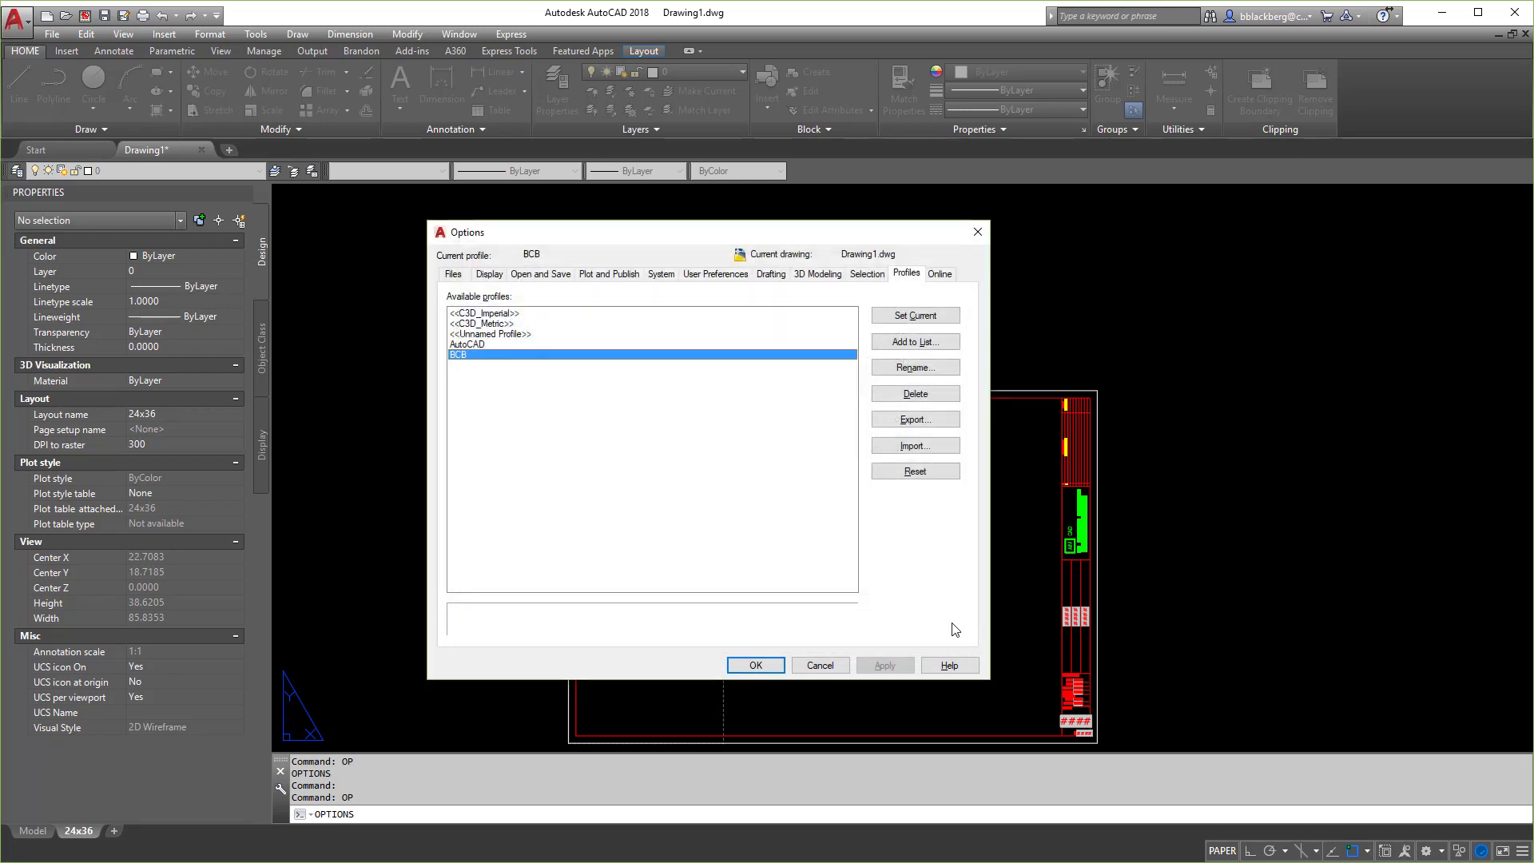
Make the AutoCAD profile current and close Options.
{"action": "left_click", "coordinate": [496, 345]}
{"action": "left_click", "coordinate": [915, 316]}
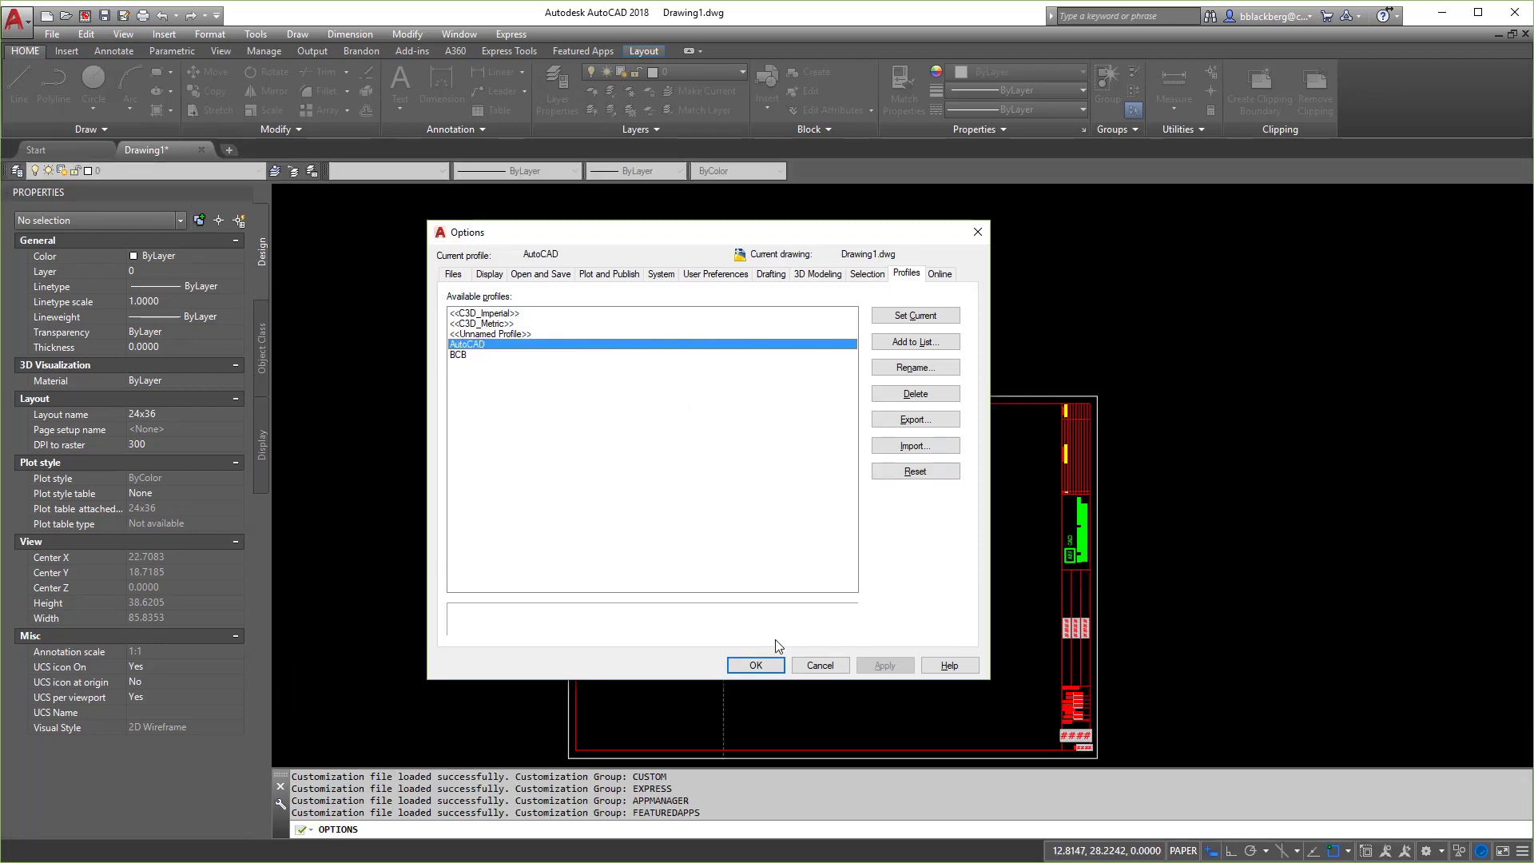
{"action": "left_click", "coordinate": [756, 666]}
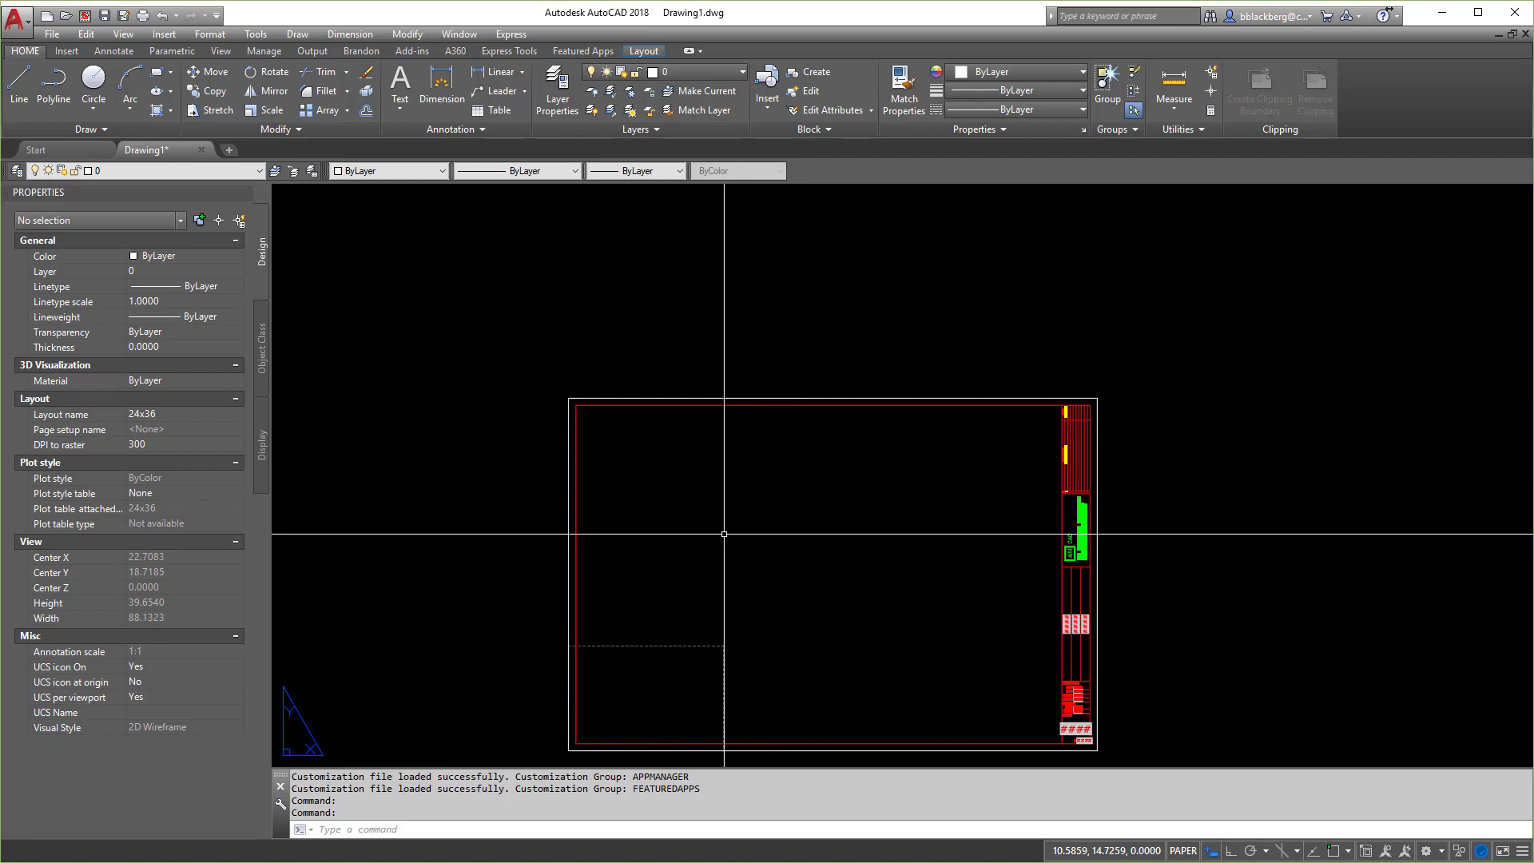
Reopen Options, look through the Support File Search Path entries of the AutoCAD profile and leave without changes.
{"action": "type", "text": "op"}
{"action": "key", "text": "Return"}
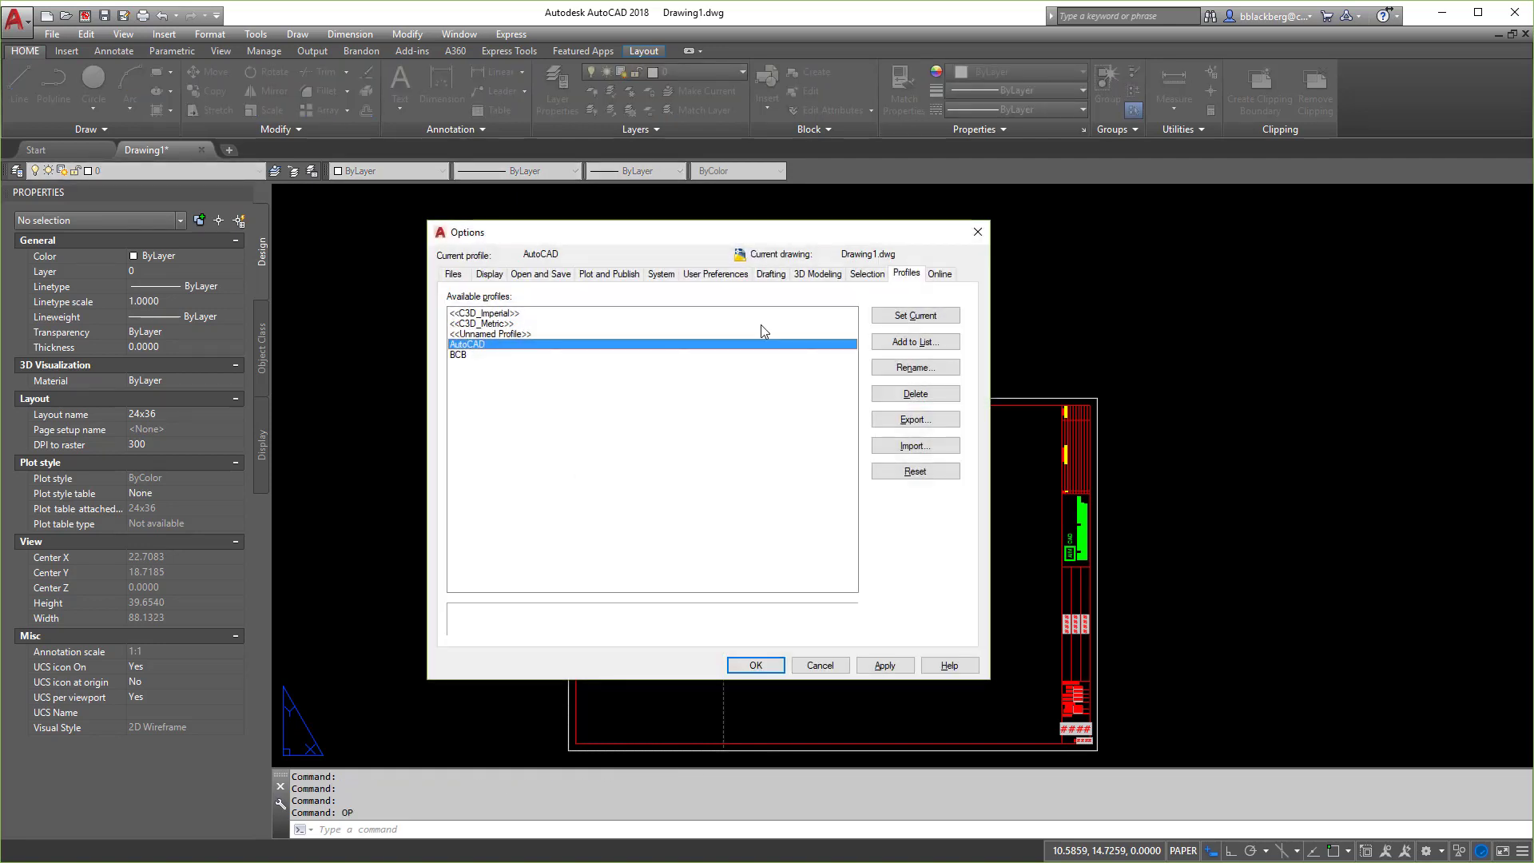
{"action": "left_click", "coordinate": [452, 274]}
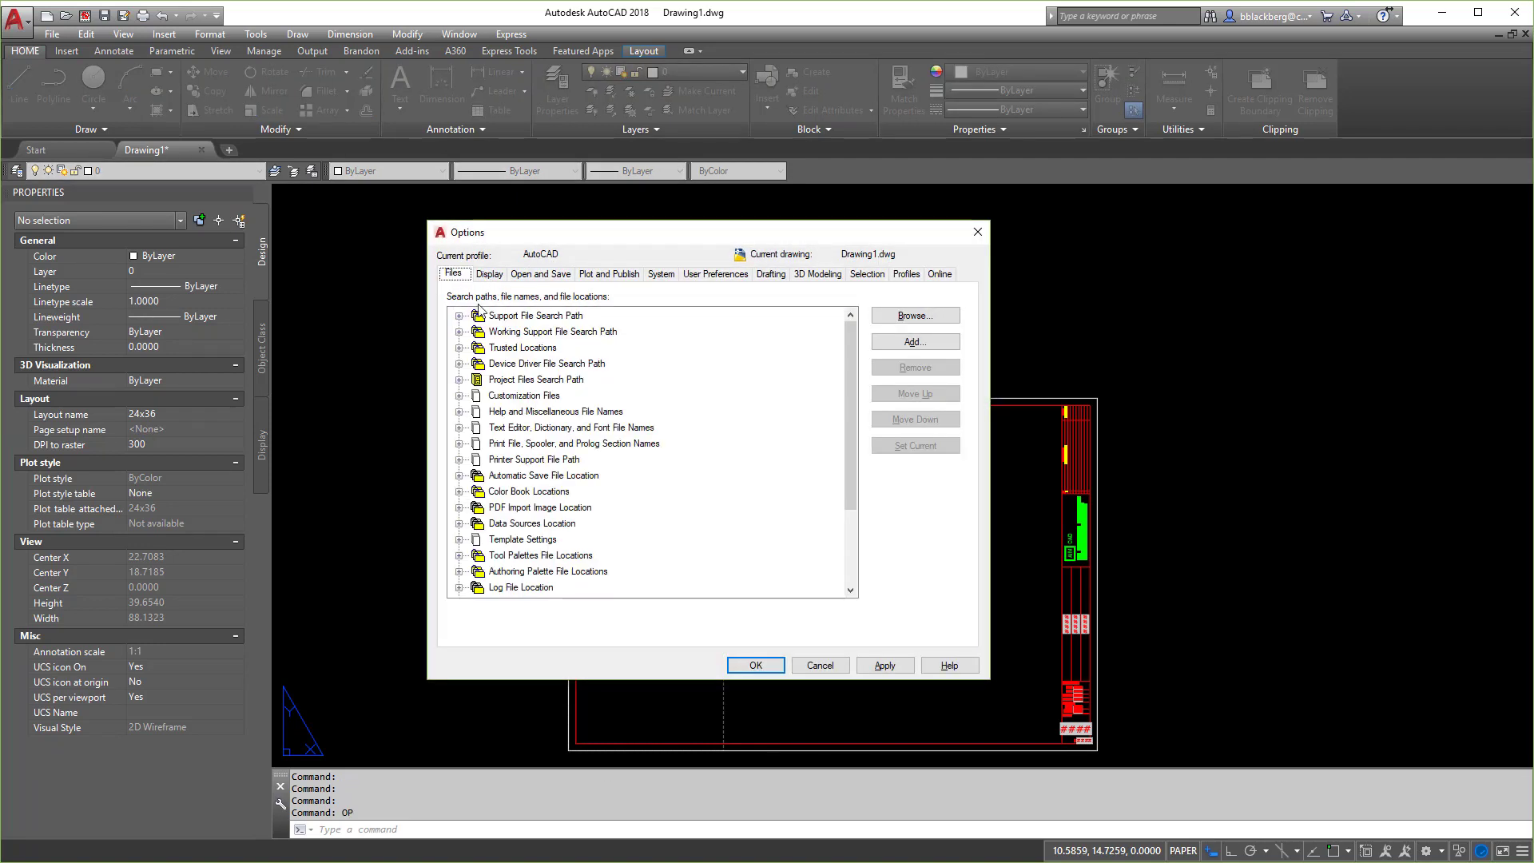
{"action": "left_click", "coordinate": [459, 316]}
{"action": "scroll", "coordinate": [623, 360], "scroll_direction": "down", "scroll_amount": 1}
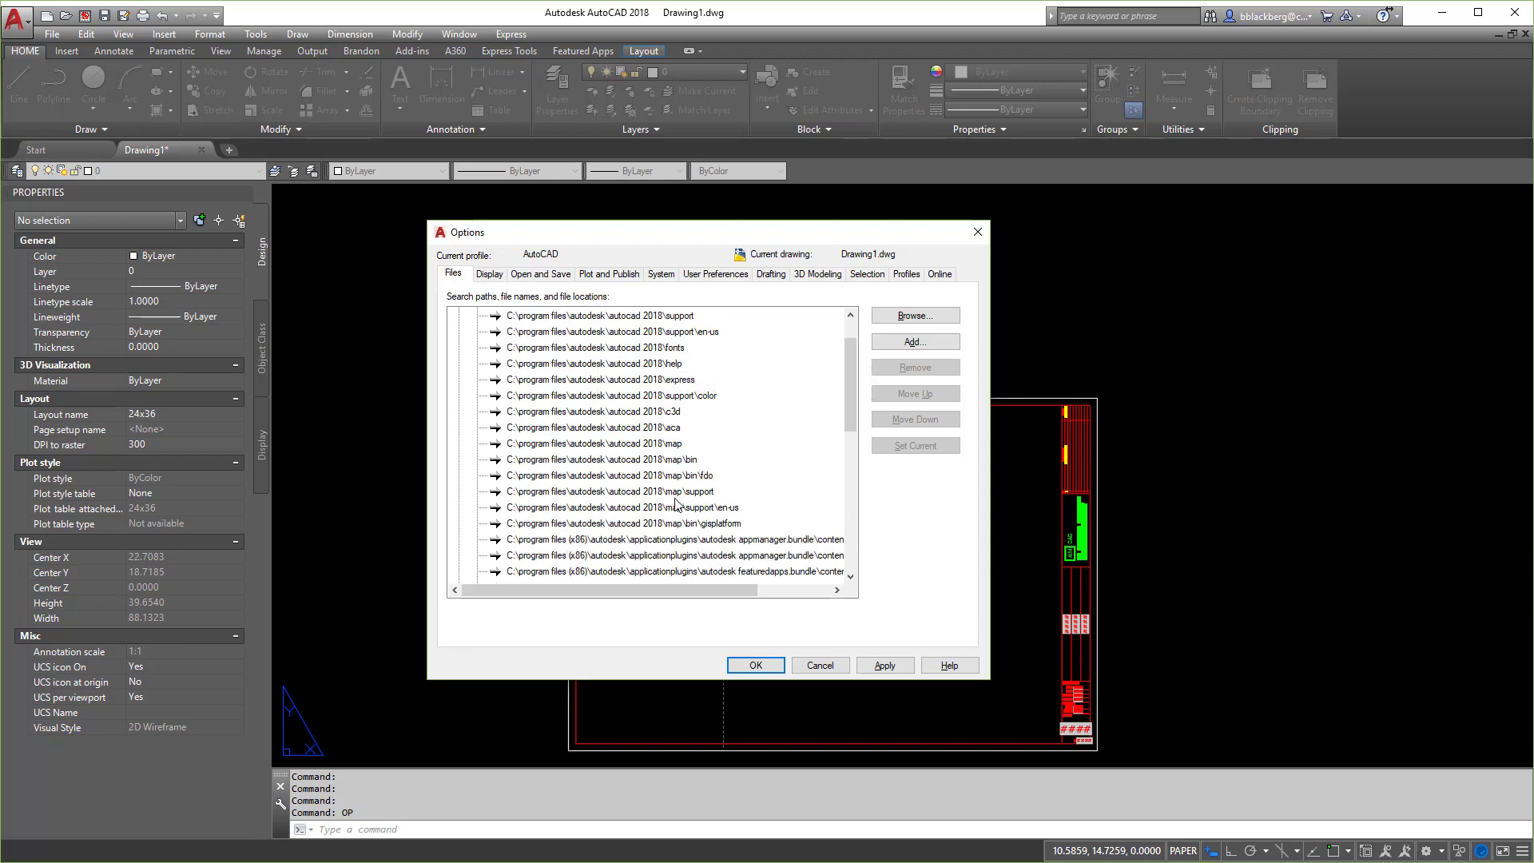
{"action": "scroll", "coordinate": [676, 523], "scroll_direction": "down", "scroll_amount": 3}
{"action": "scroll", "coordinate": [655, 512], "scroll_direction": "up", "scroll_amount": 5}
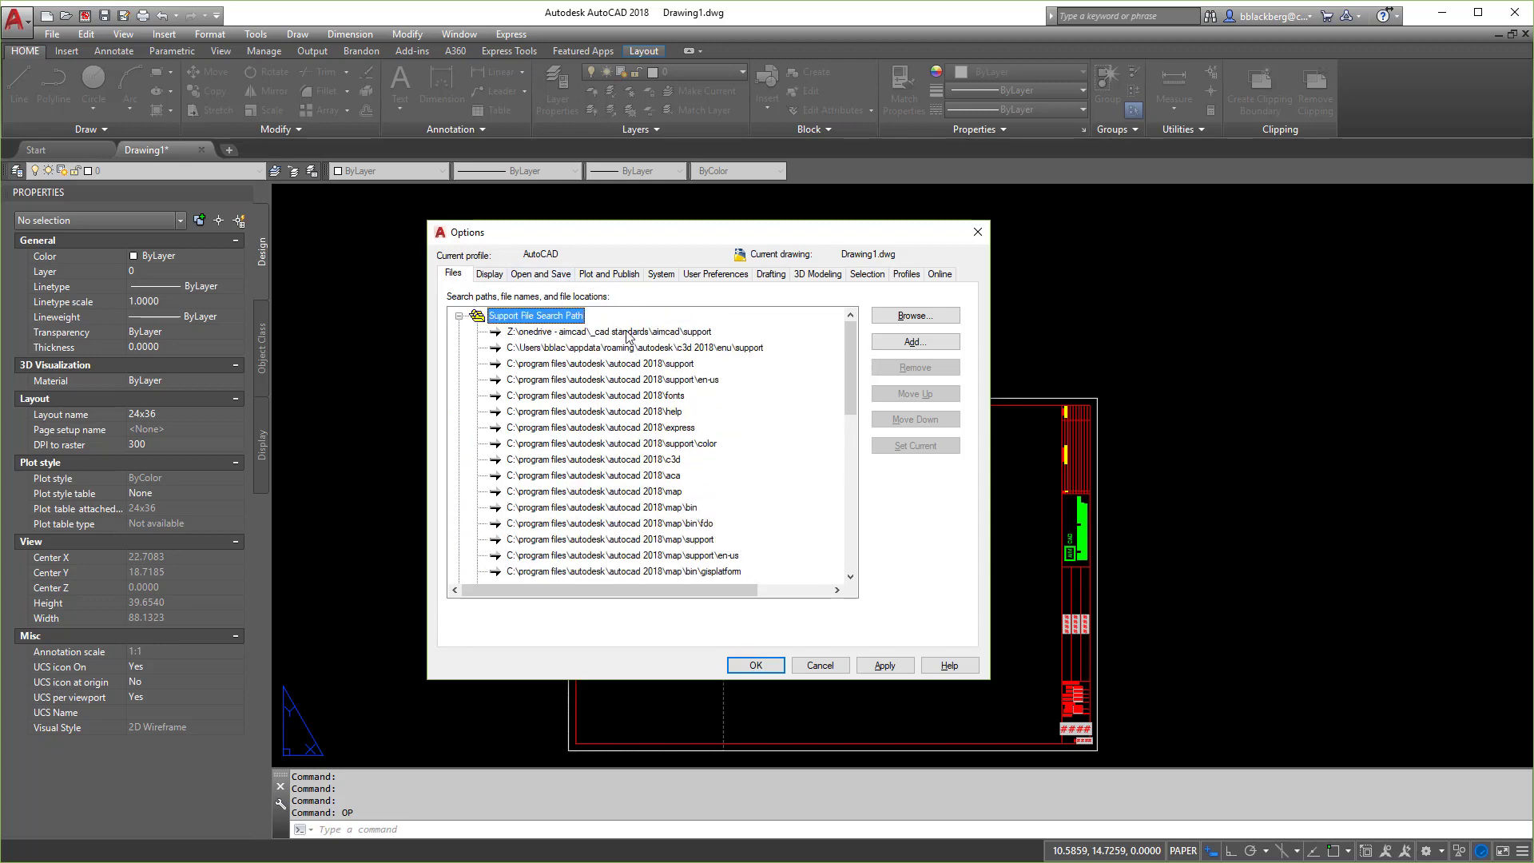
{"action": "left_click", "coordinate": [820, 666]}
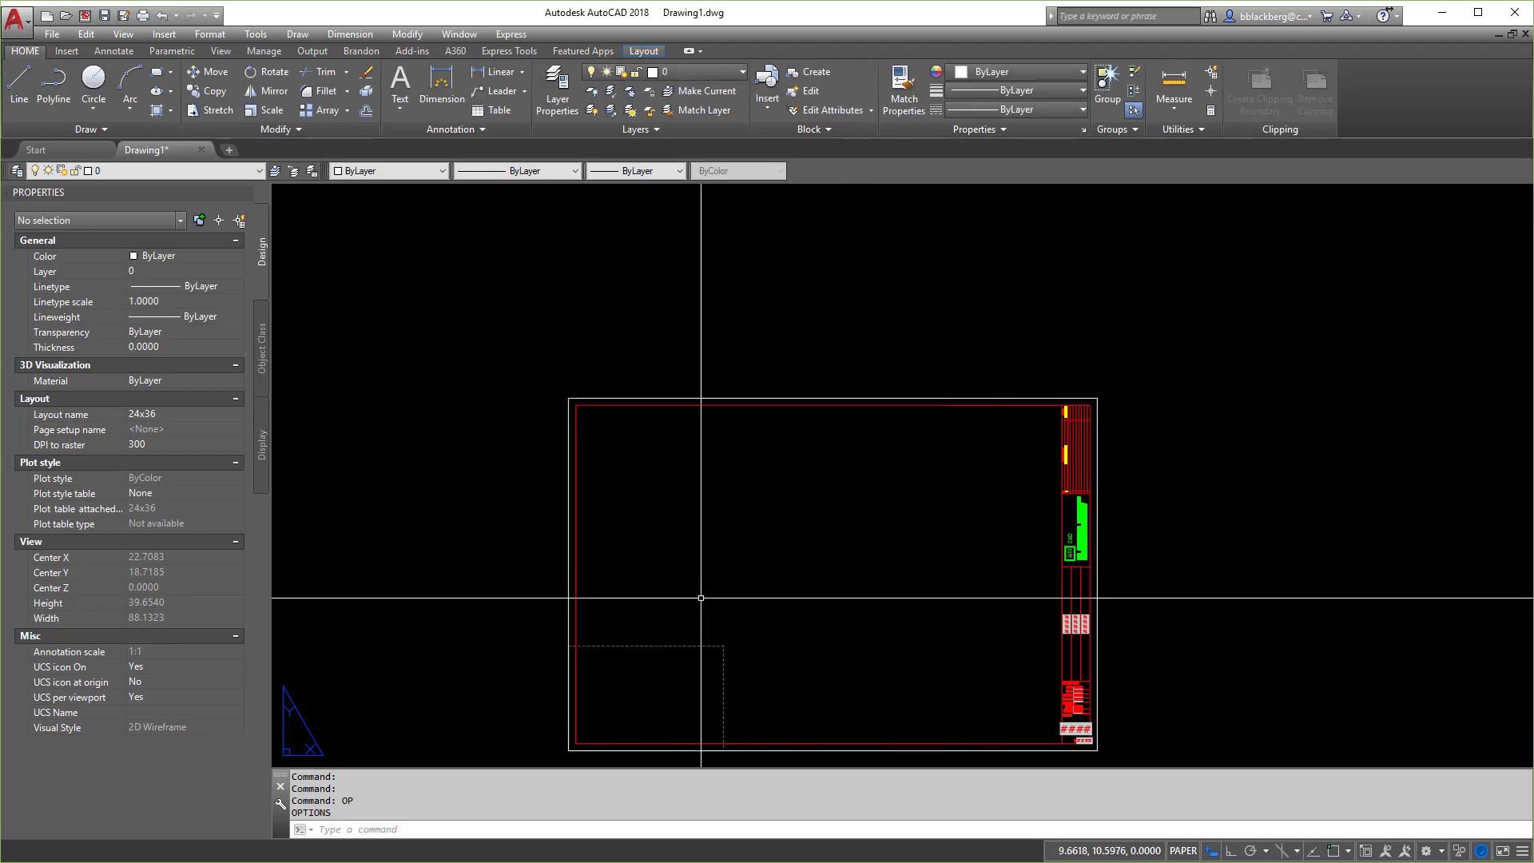
Open Options, import AutoCAD.arg from the Defaults folder as a profile named AutoCAD-defaults and make it current.
{"action": "type", "text": "op"}
{"action": "key", "text": "Return"}
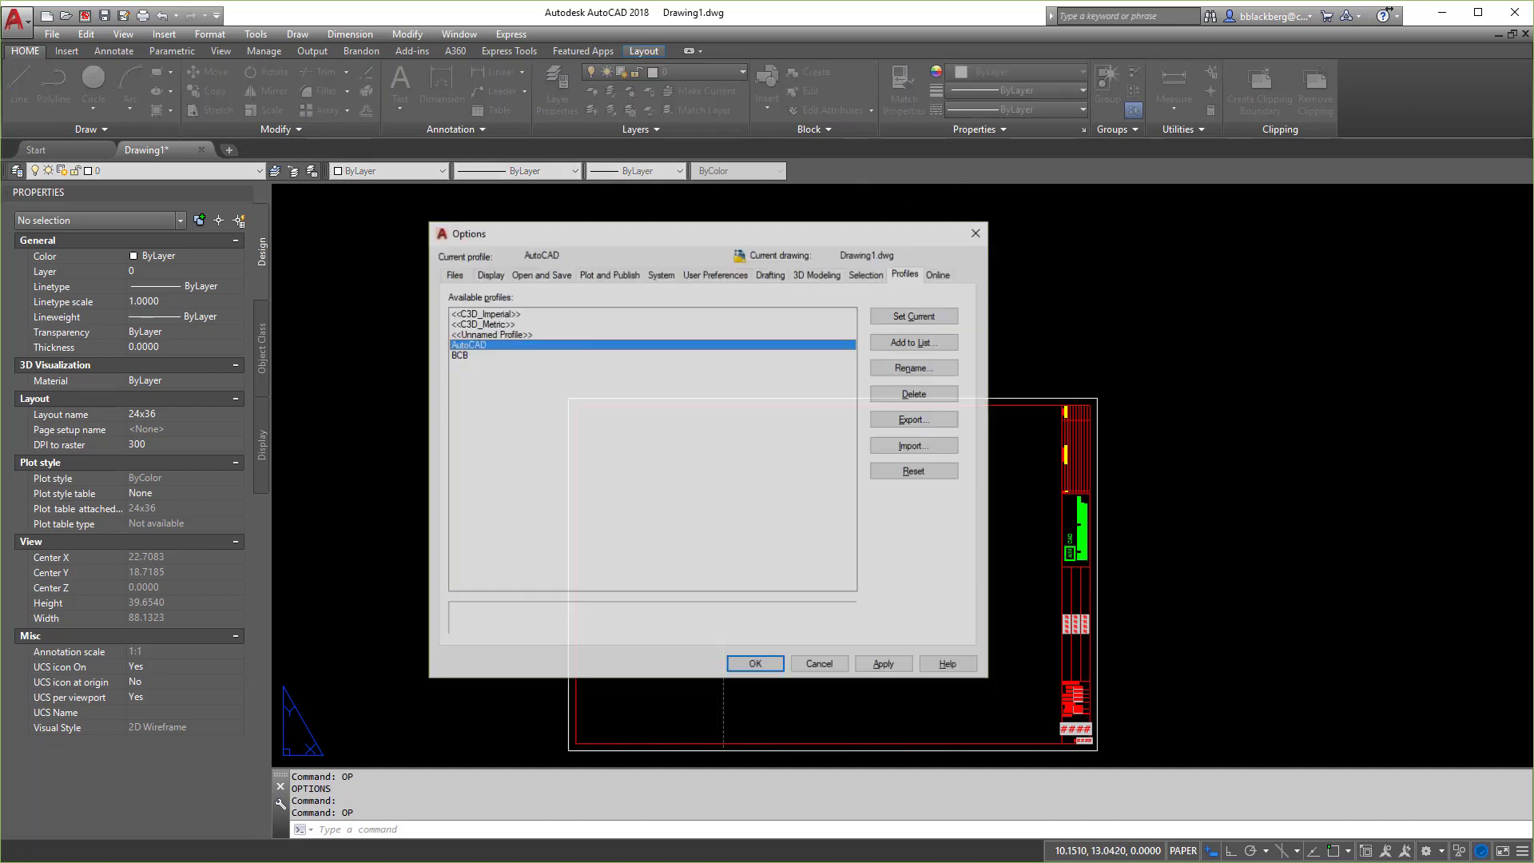
{"action": "left_click", "coordinate": [915, 446]}
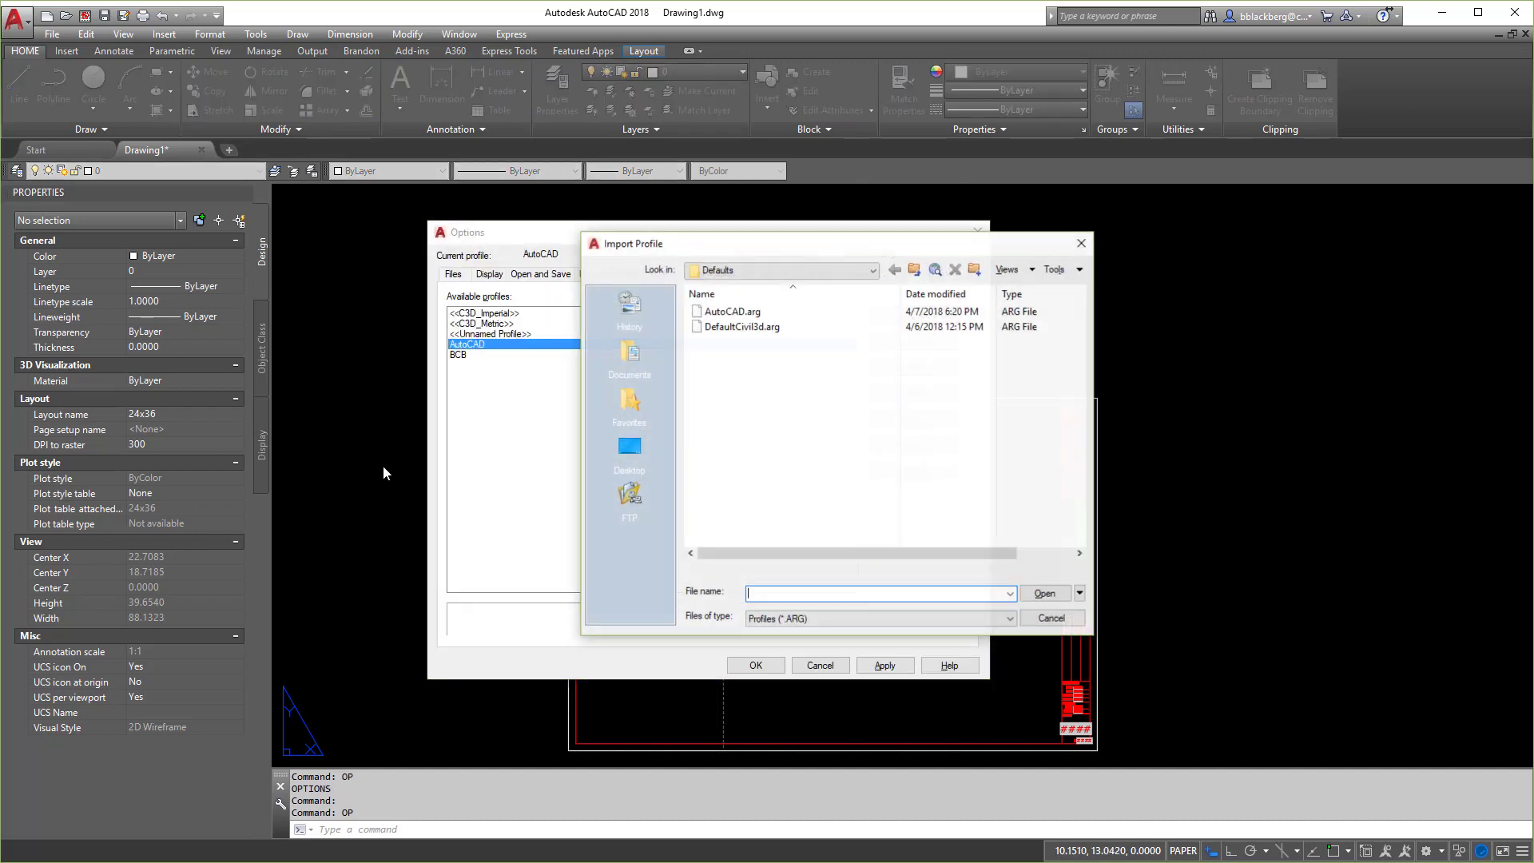
{"action": "left_click", "coordinate": [740, 327]}
{"action": "left_click", "coordinate": [742, 313]}
{"action": "double_click", "coordinate": [732, 317]}
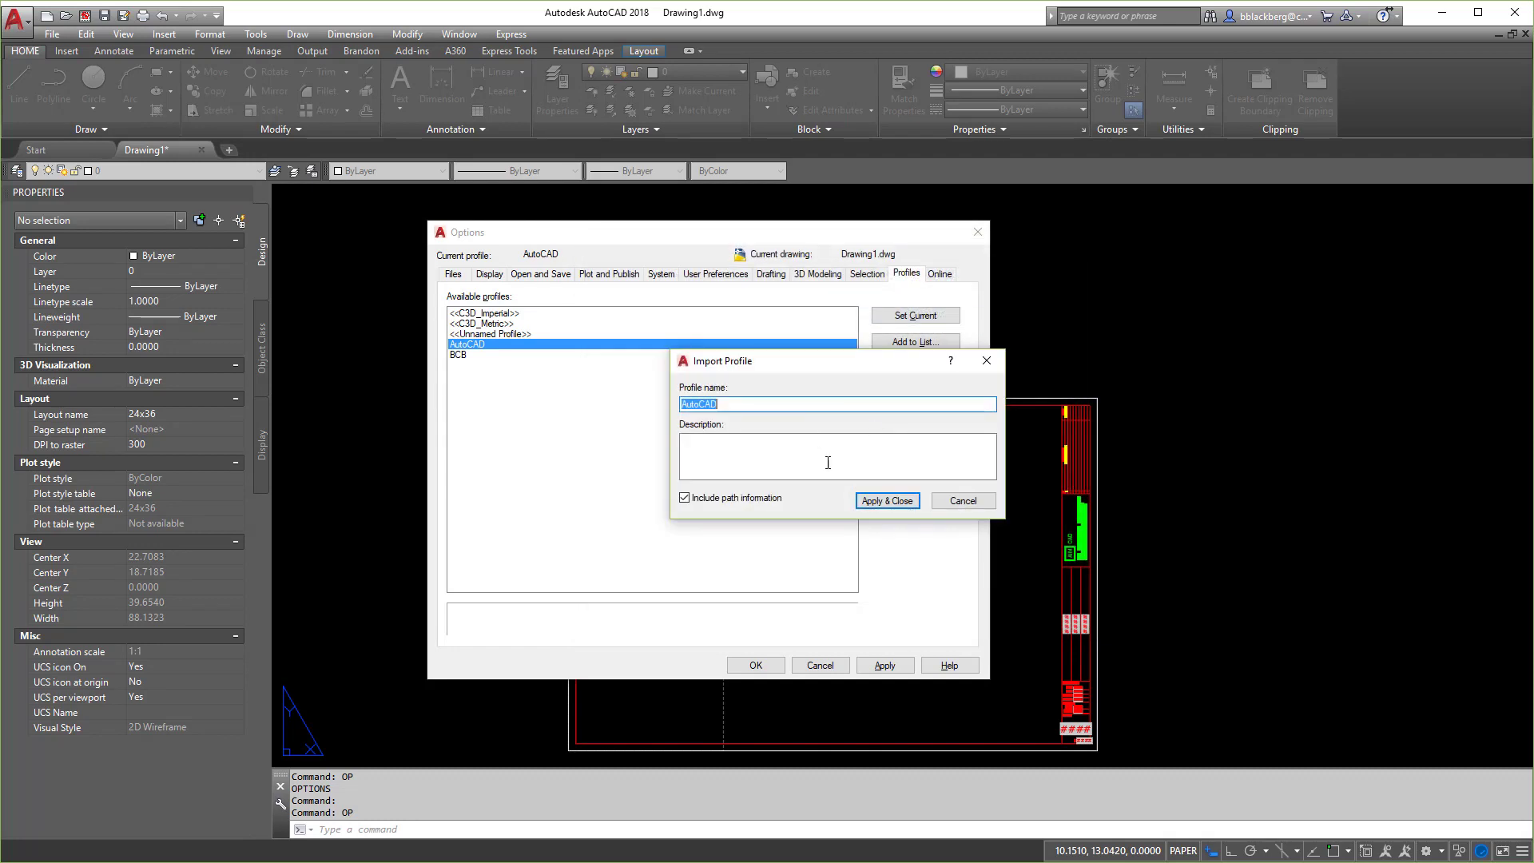
{"action": "left_click", "coordinate": [746, 402]}
{"action": "type", "text": "-defaults"}
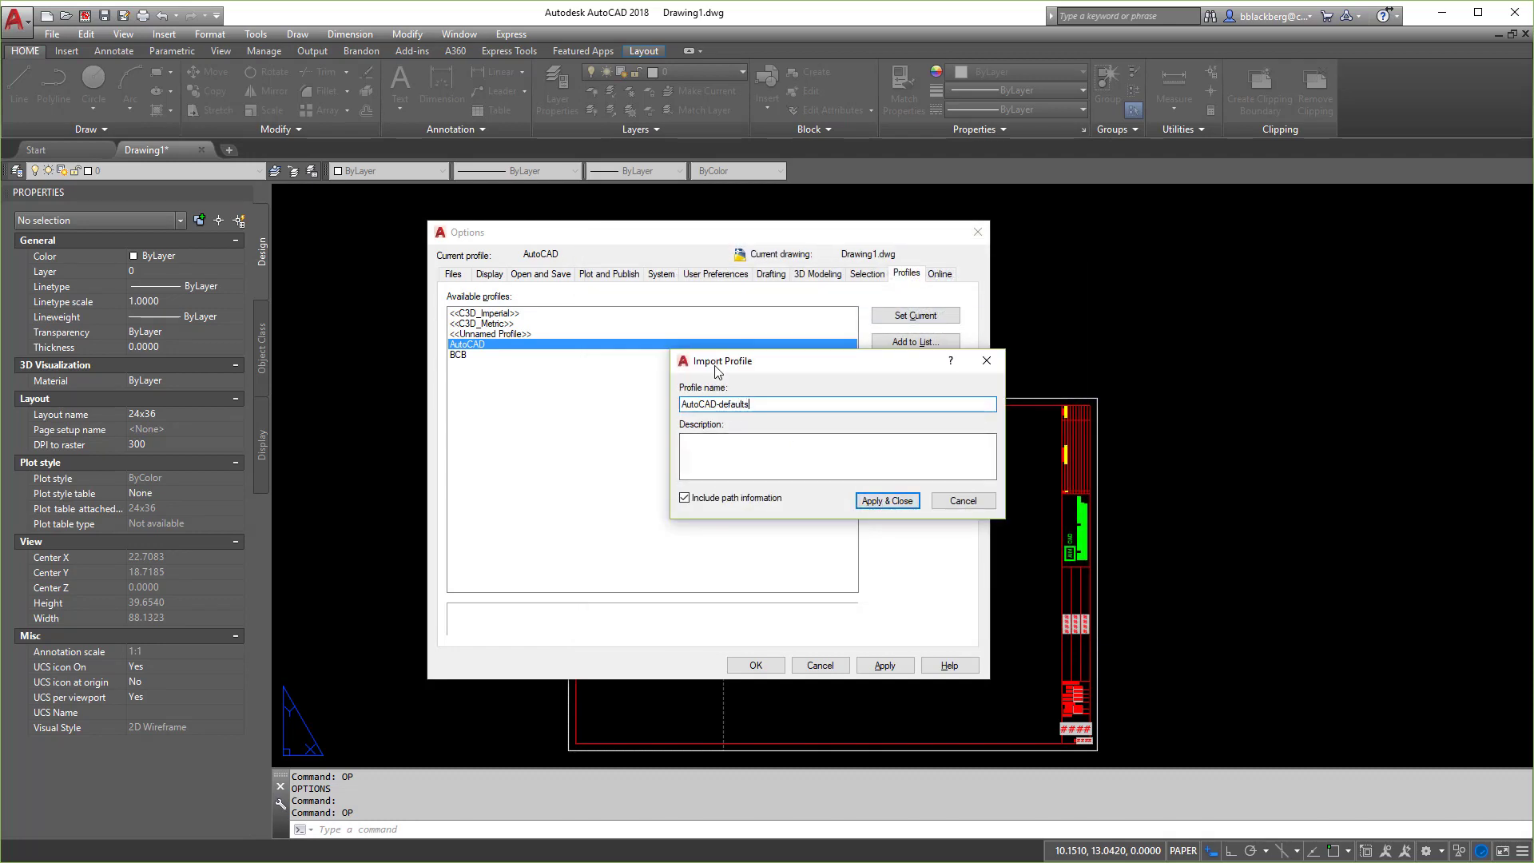
{"action": "left_click", "coordinate": [891, 503]}
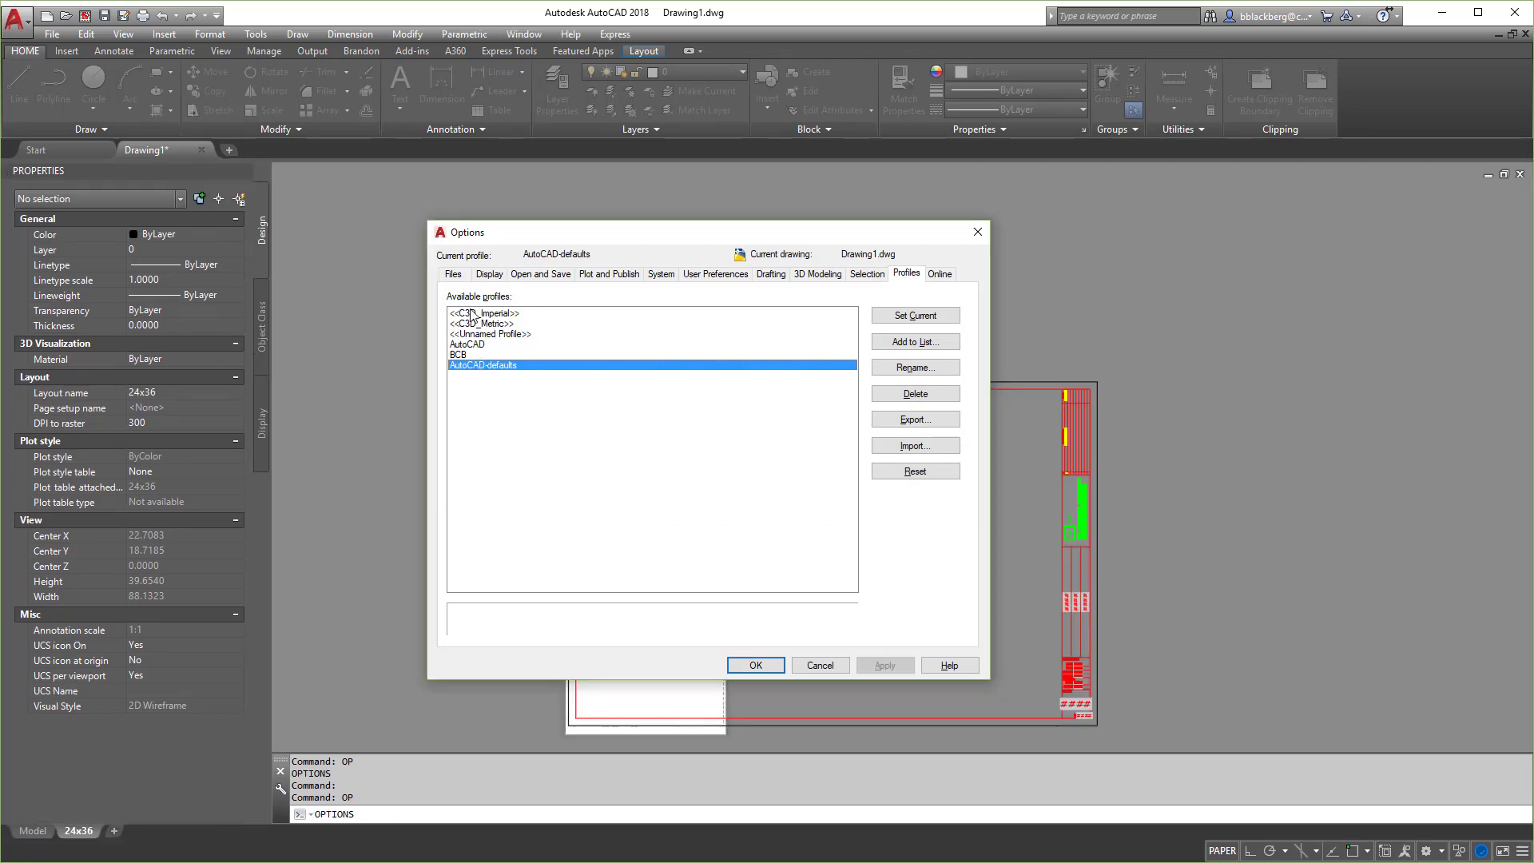
Look through the Support File Search Path entries of the AutoCAD-defaults profile and close Options.
{"action": "left_click", "coordinate": [453, 274]}
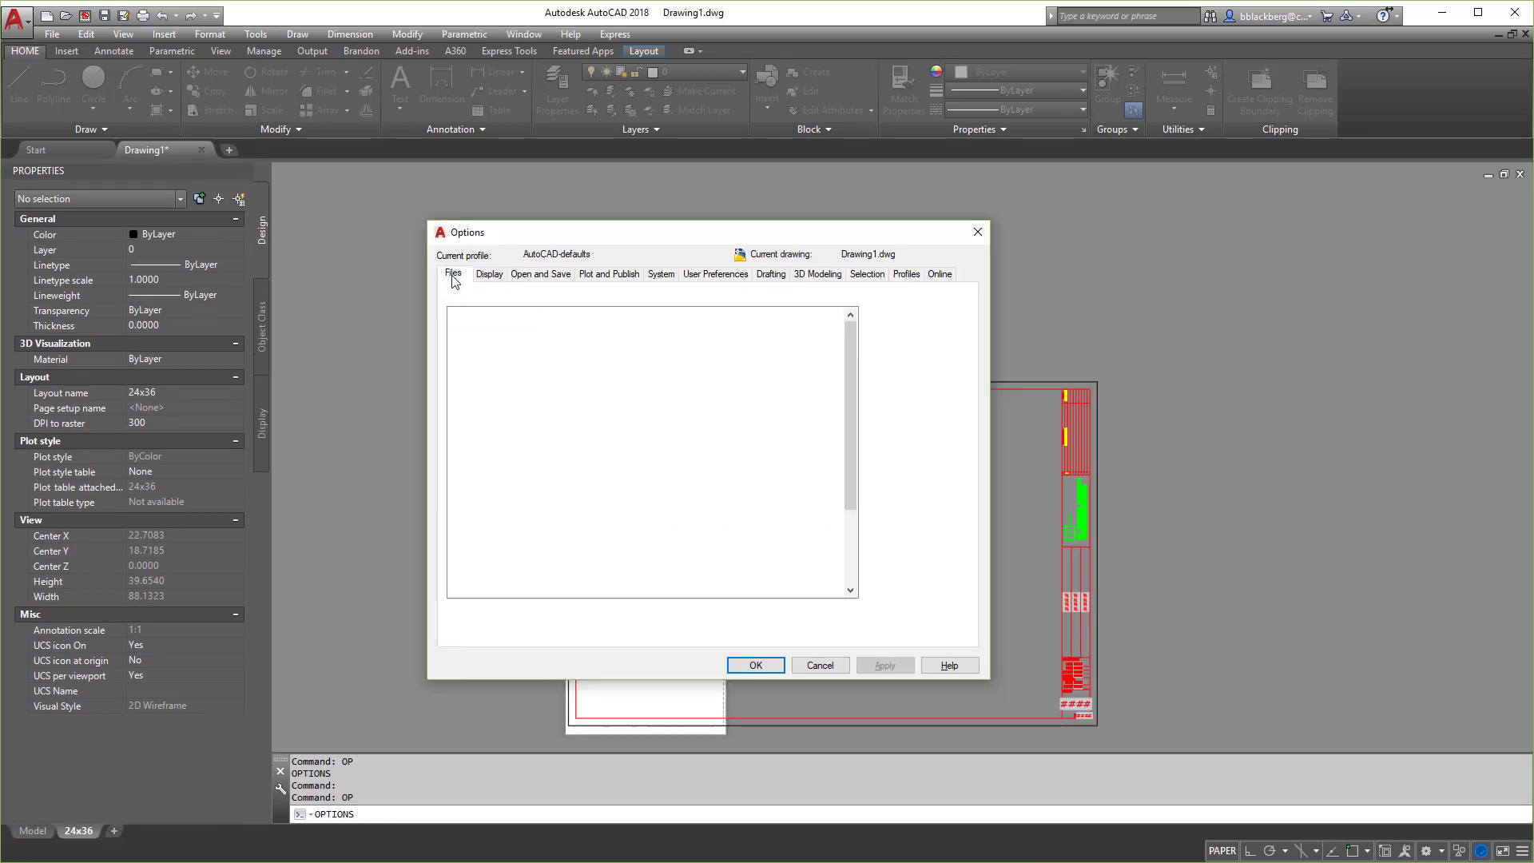
{"action": "left_click", "coordinate": [459, 317]}
{"action": "scroll", "coordinate": [618, 450], "scroll_direction": "down", "scroll_amount": 3}
{"action": "scroll", "coordinate": [617, 450], "scroll_direction": "up", "scroll_amount": 5}
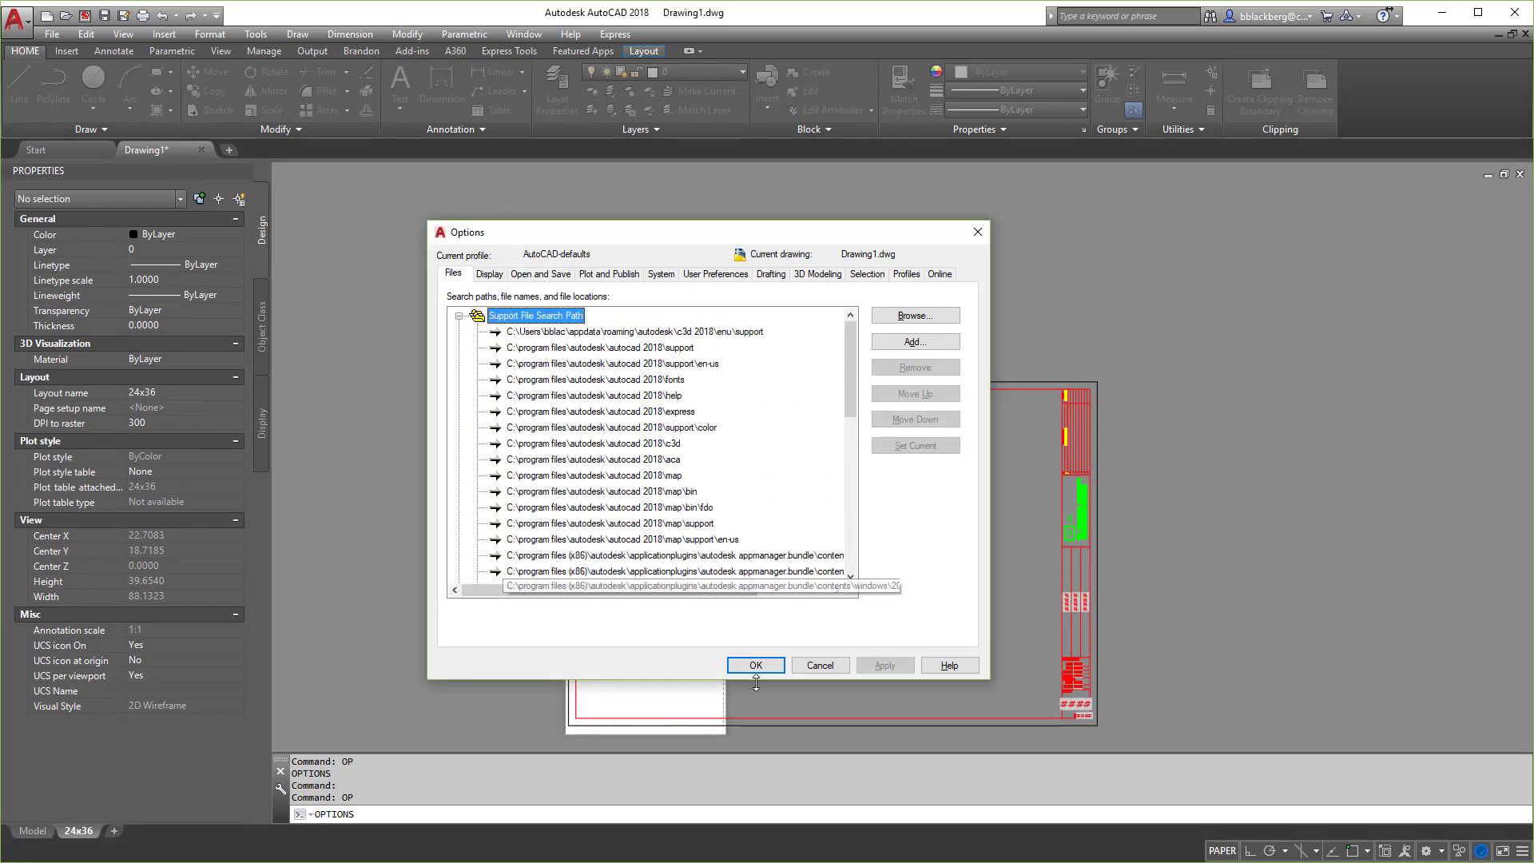
{"action": "left_click", "coordinate": [755, 665]}
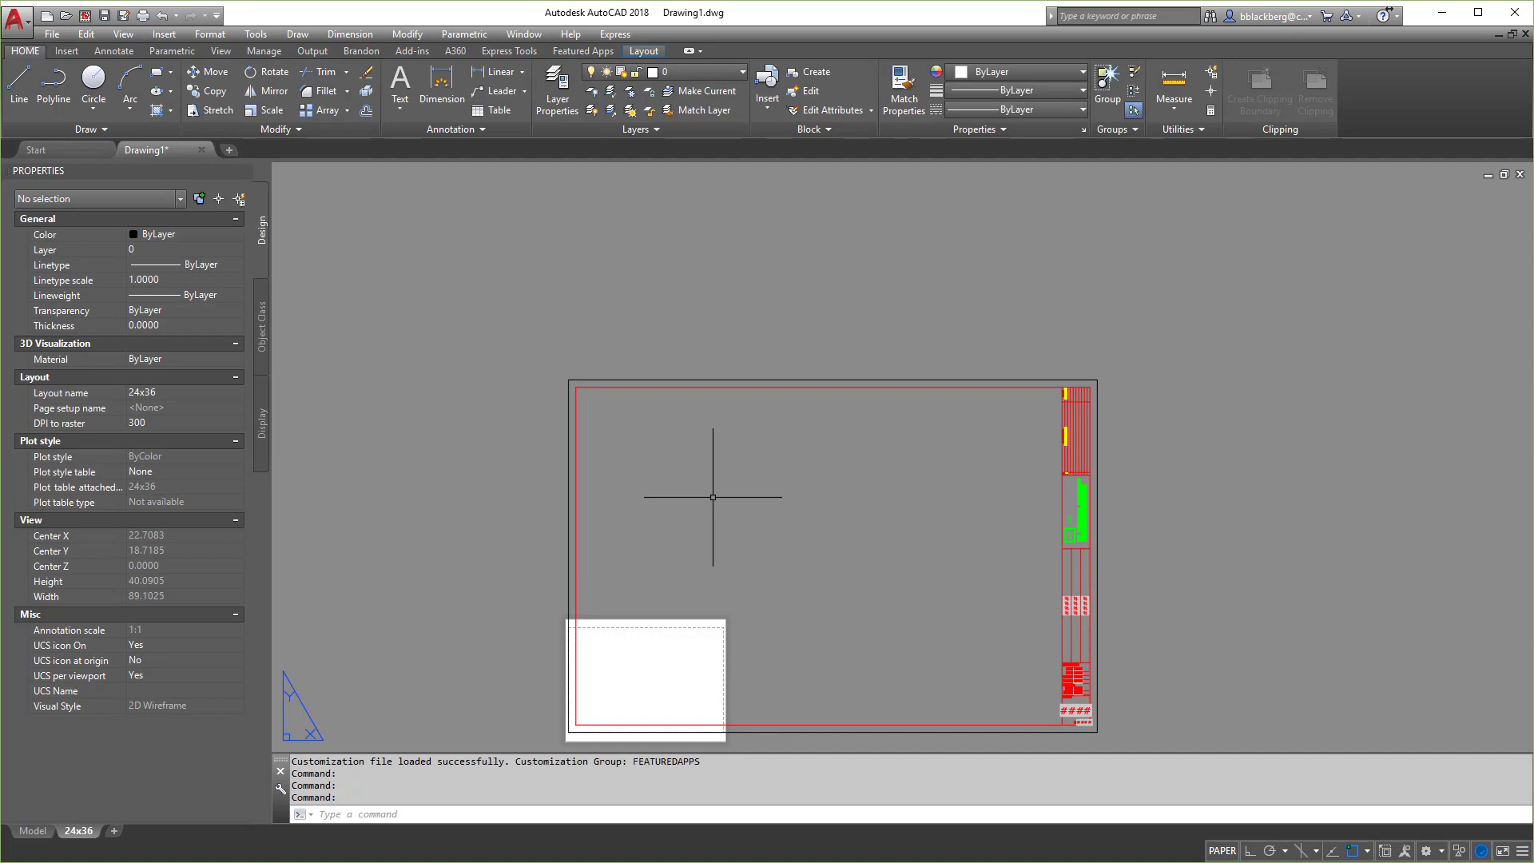
Reopen Options and delete the BCB profile from the available profiles.
{"action": "type", "text": "OP"}
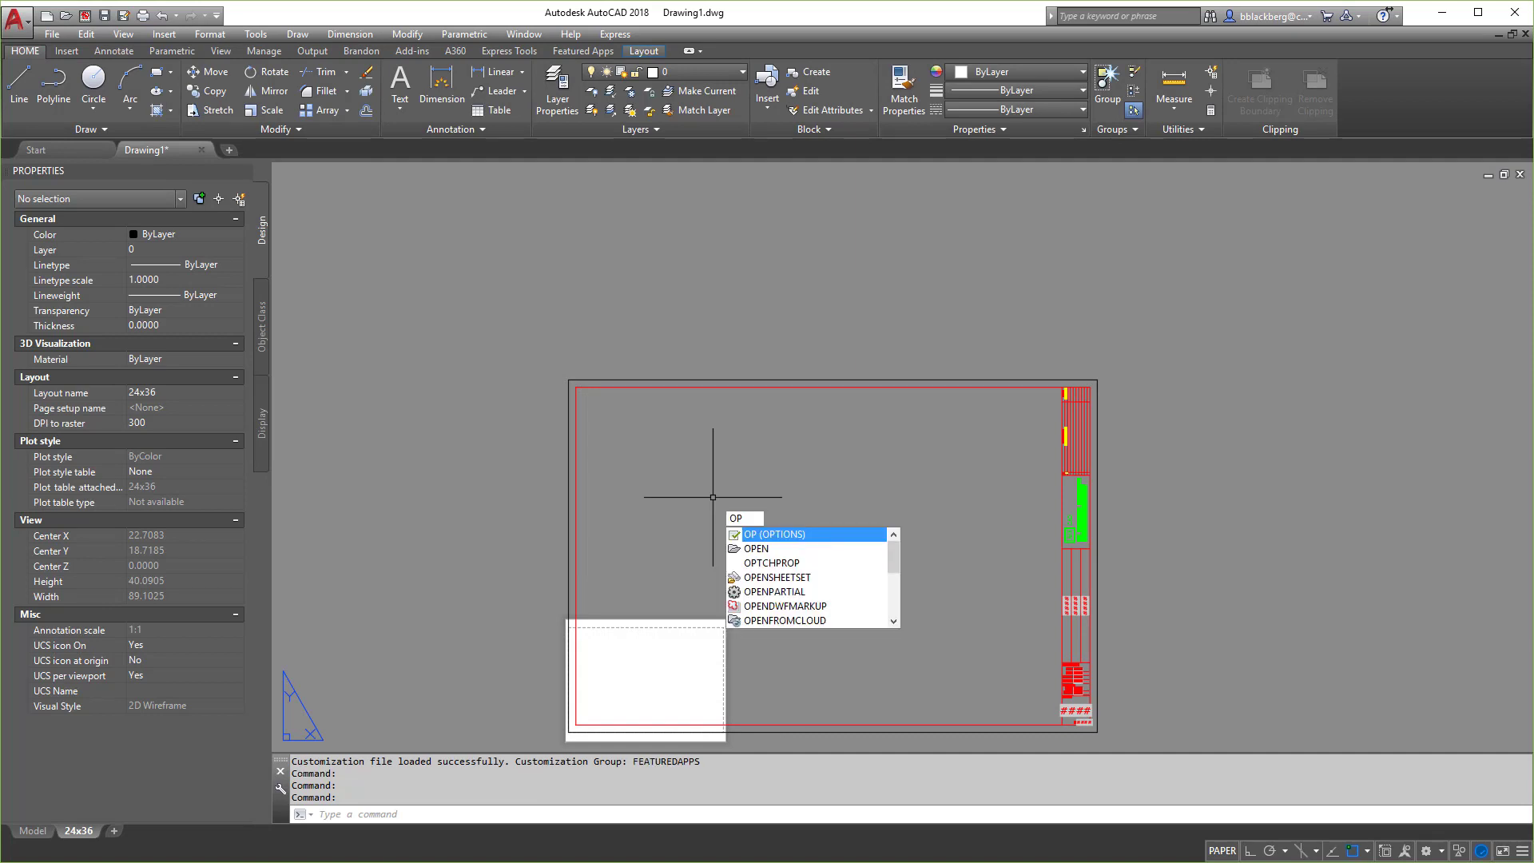
{"action": "key", "text": "Return"}
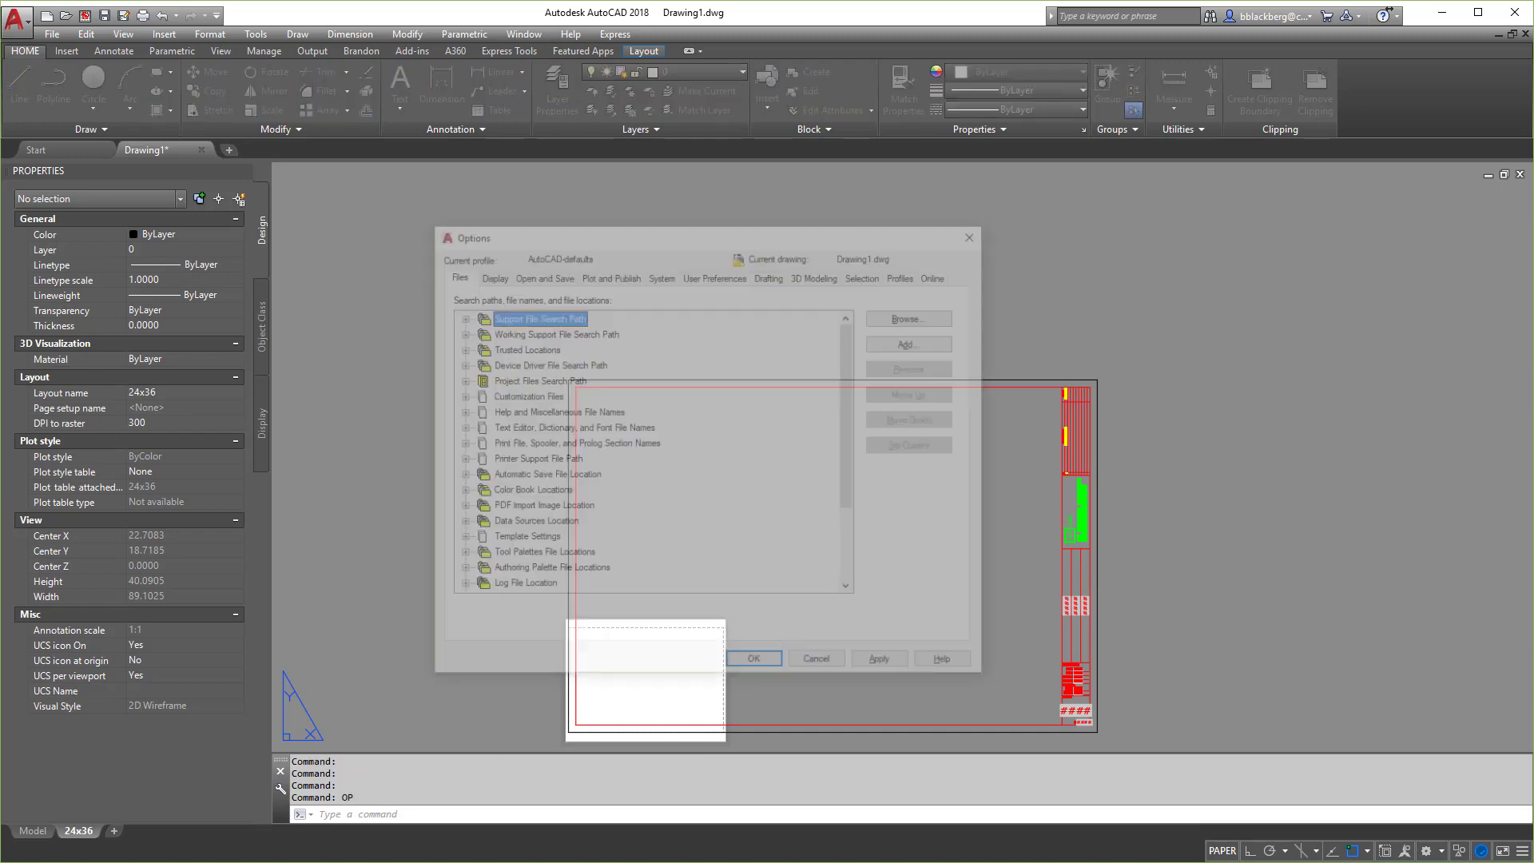
{"action": "left_click", "coordinate": [906, 274]}
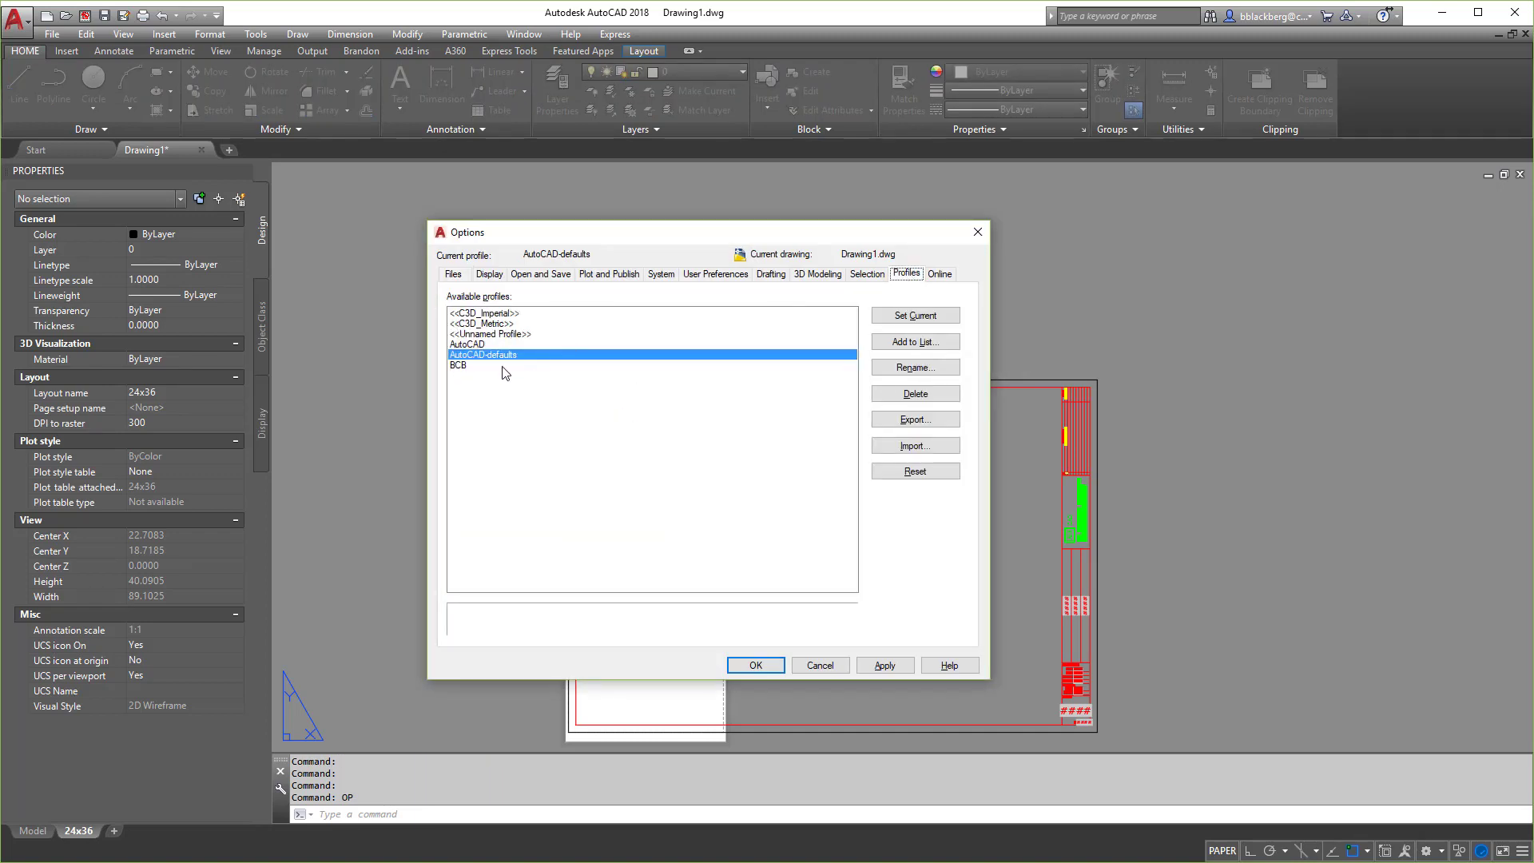
{"action": "left_click", "coordinate": [474, 346]}
{"action": "left_click", "coordinate": [479, 357]}
{"action": "left_click", "coordinate": [469, 366]}
{"action": "left_click", "coordinate": [919, 397]}
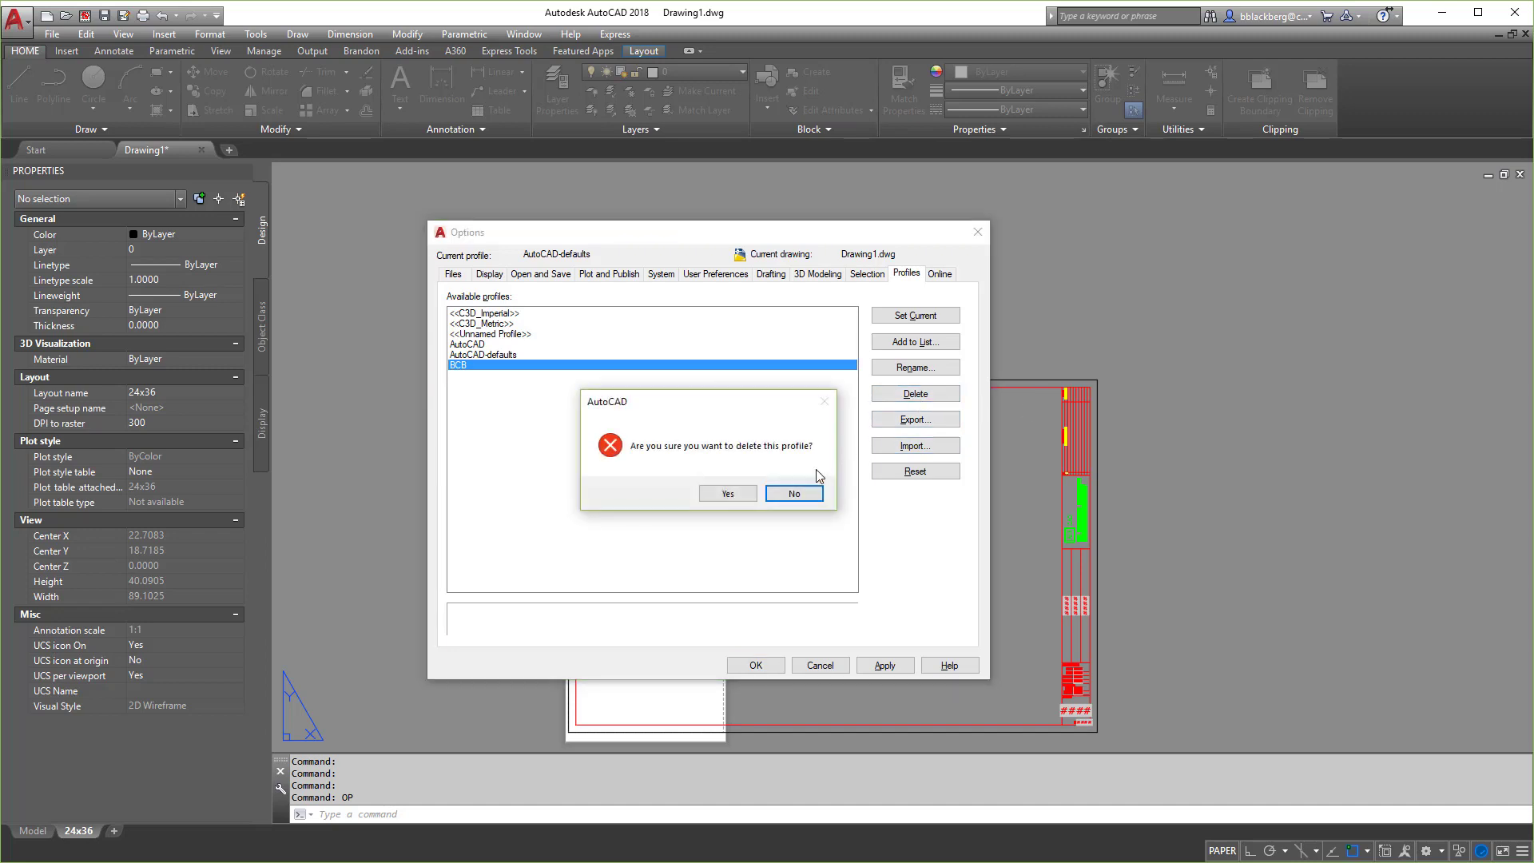
{"action": "left_click", "coordinate": [761, 492]}
Import the BCB.arg profile from _CAD Standards > AIMCAD on OneDrive - AIMCAD, keeping its path information.
{"action": "left_click", "coordinate": [914, 446]}
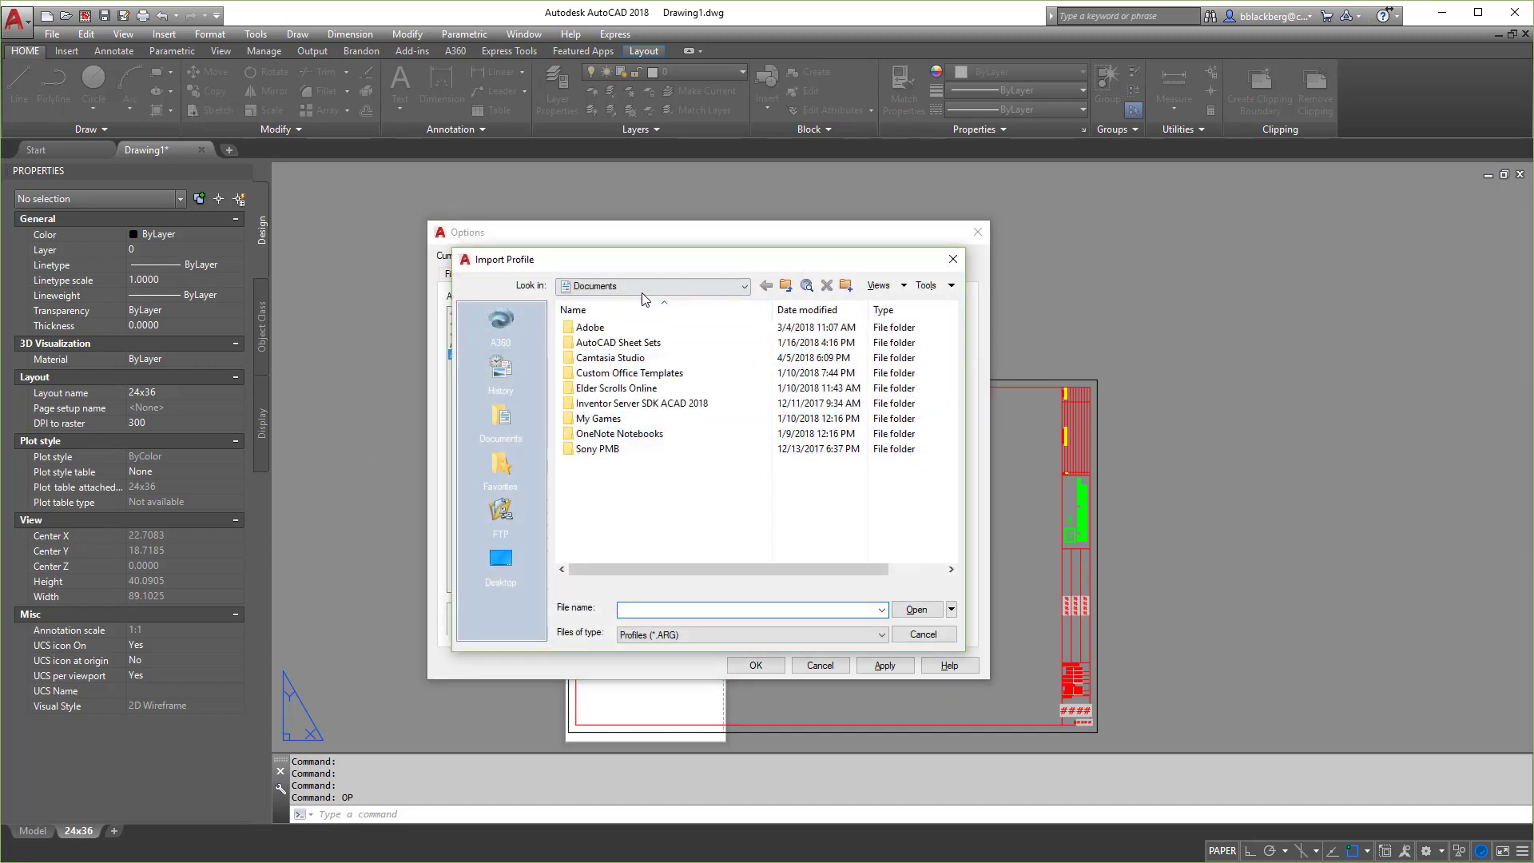
{"action": "left_click", "coordinate": [628, 287]}
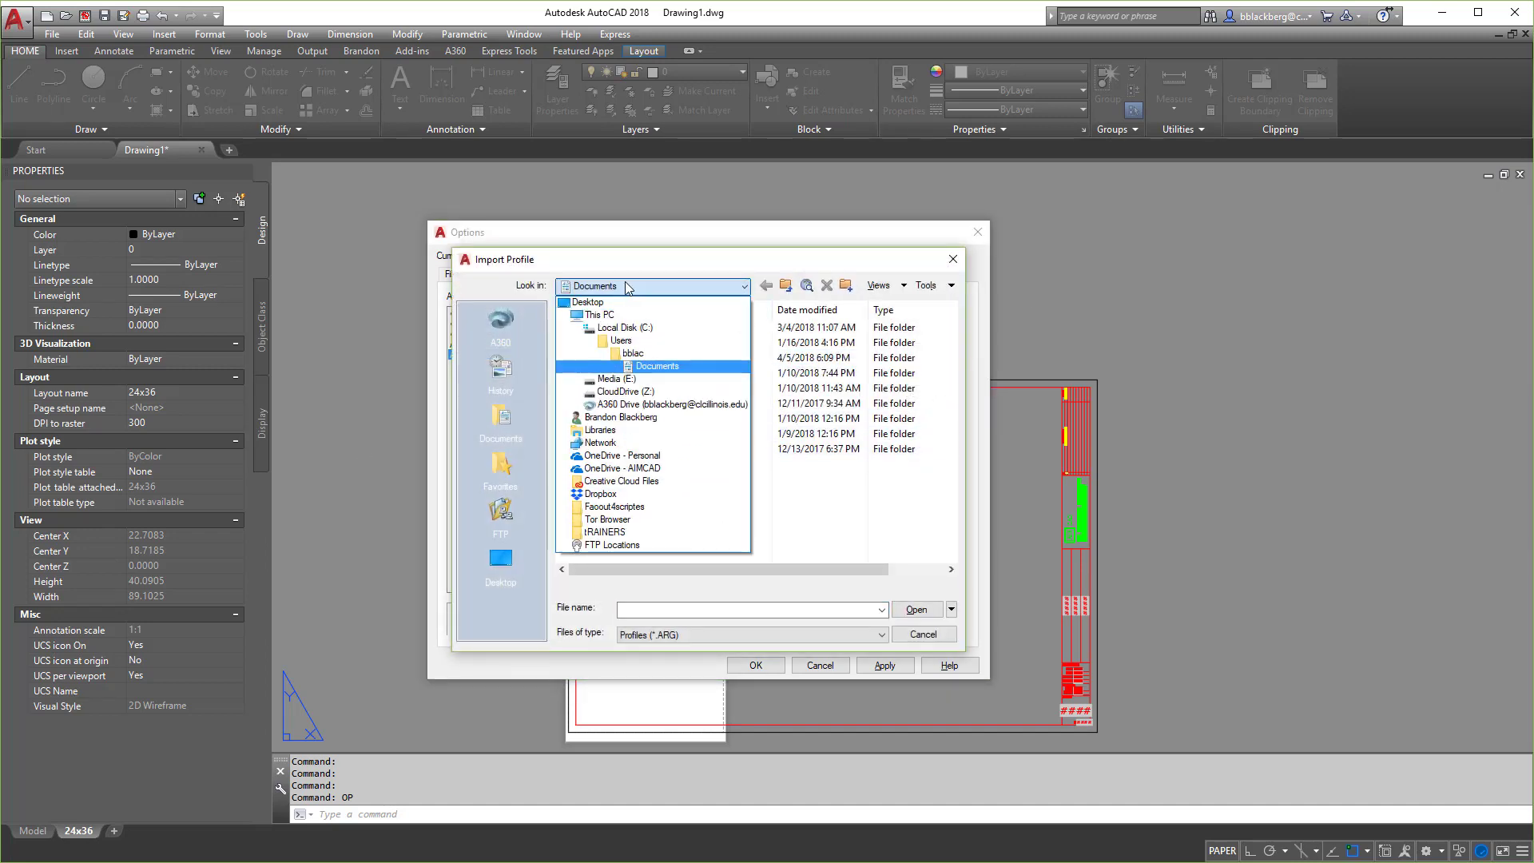
{"action": "left_click", "coordinate": [641, 470]}
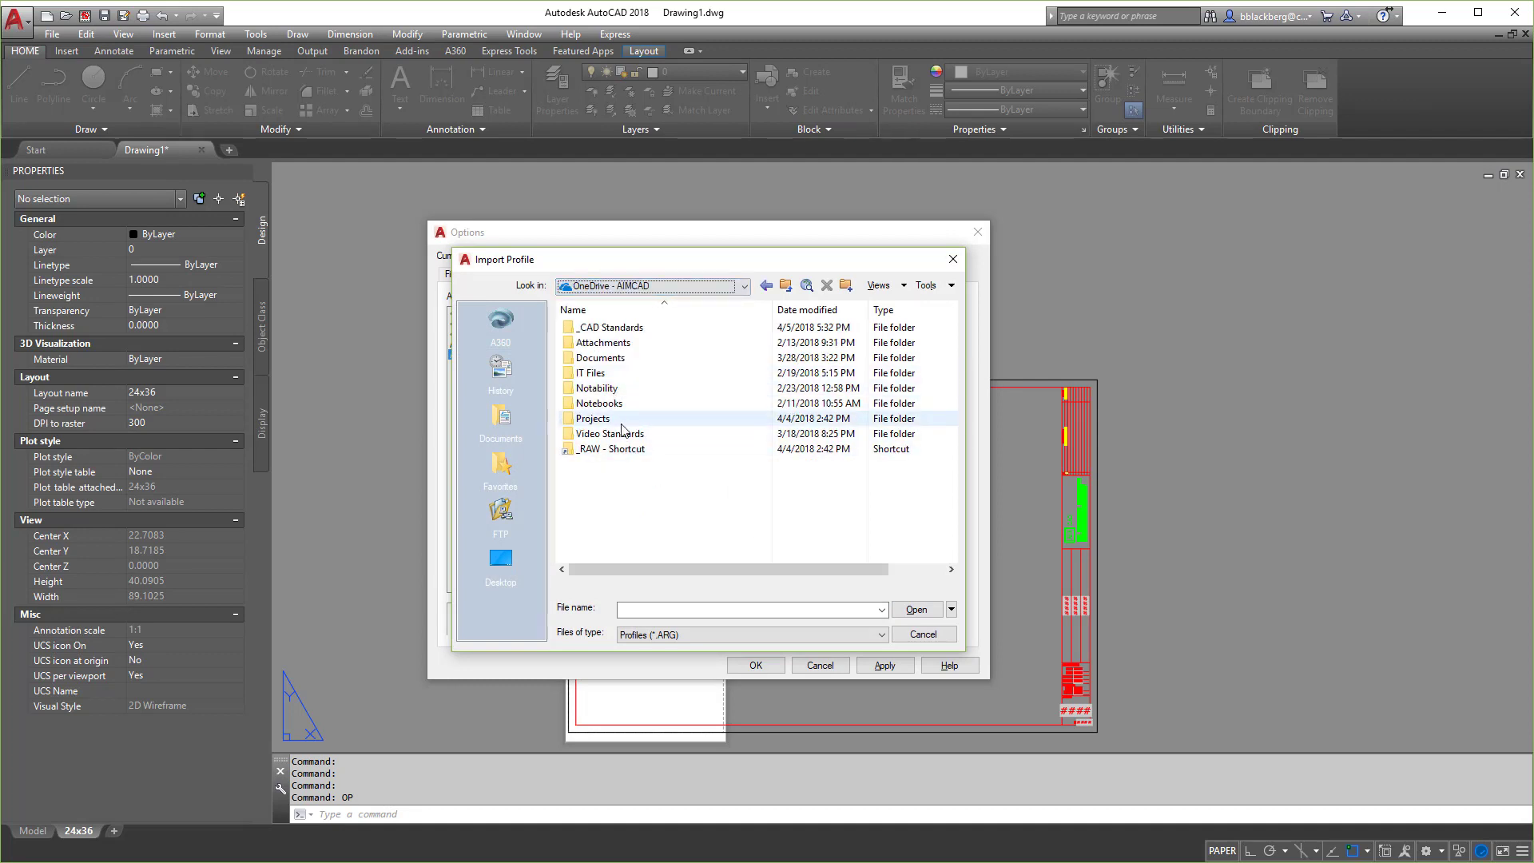
{"action": "double_click", "coordinate": [604, 328]}
{"action": "double_click", "coordinate": [603, 343]}
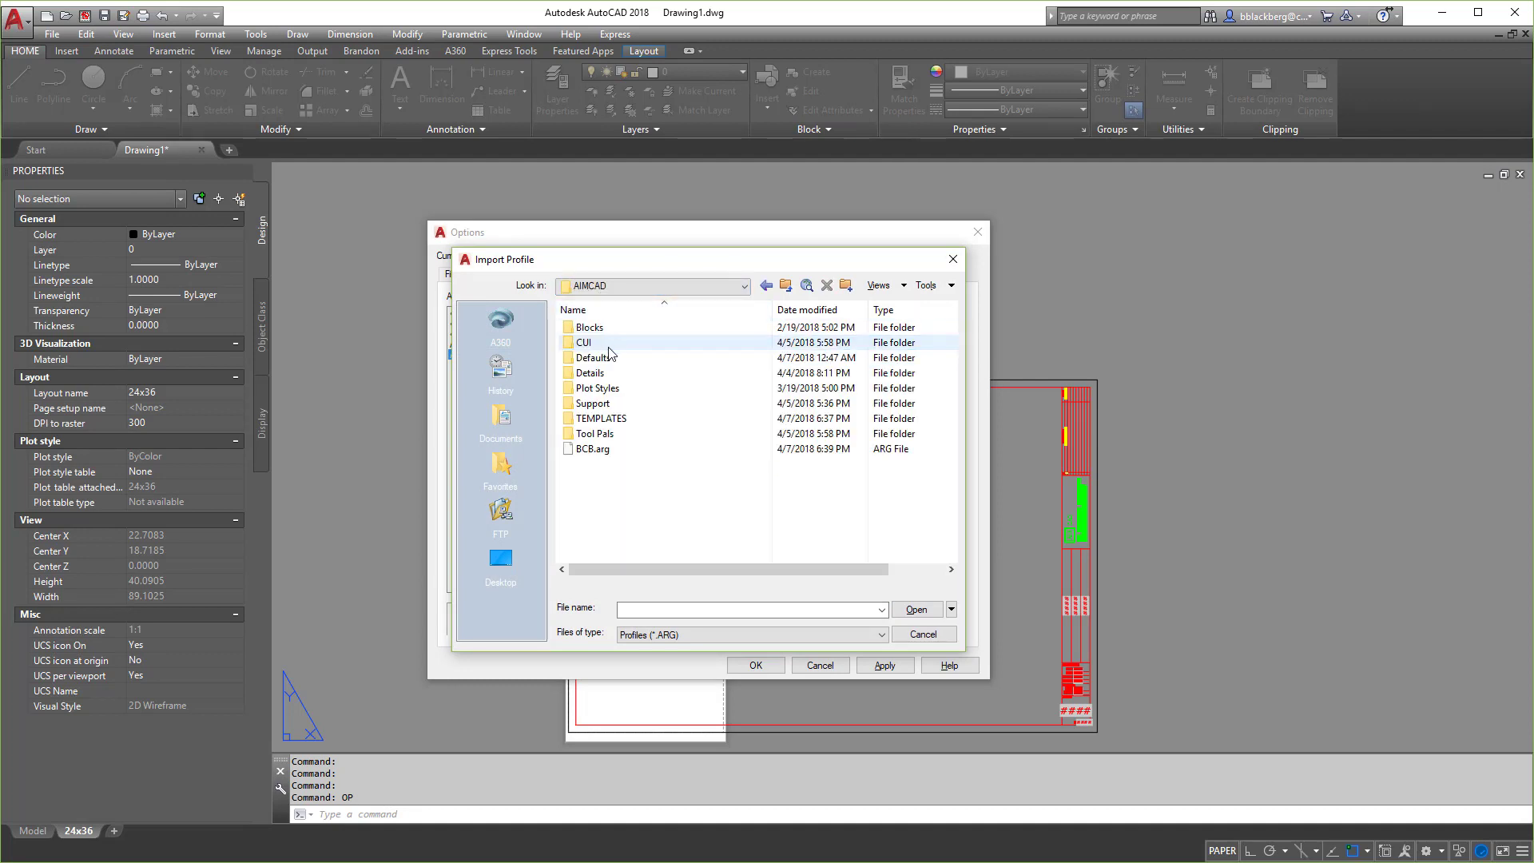
{"action": "double_click", "coordinate": [593, 449]}
{"action": "left_click", "coordinate": [763, 512]}
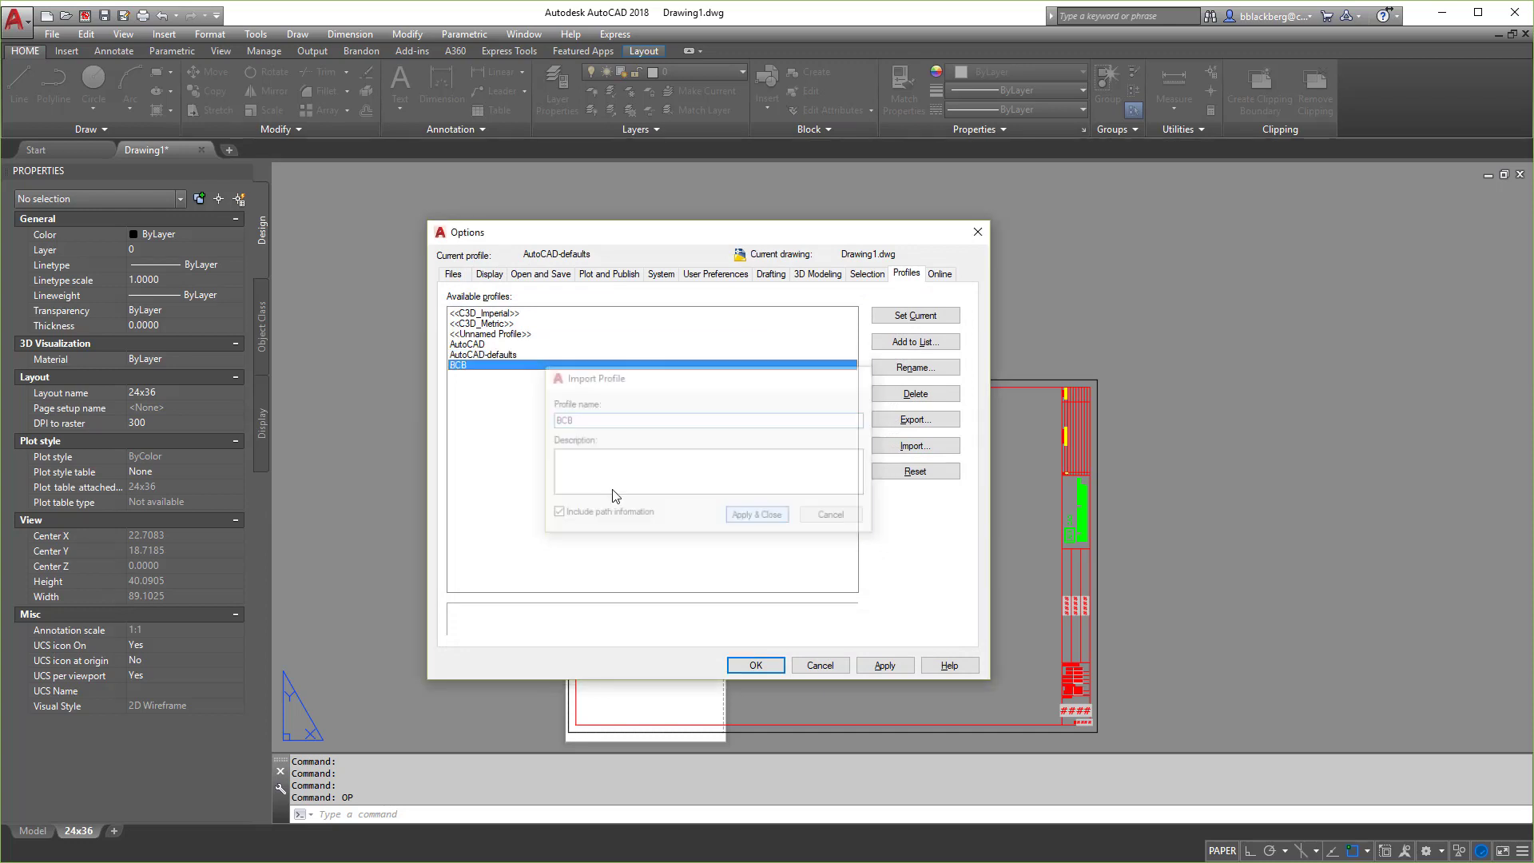
Make the BCB profile current, check its Support File Search Path entries and close Options.
{"action": "double_click", "coordinate": [459, 366]}
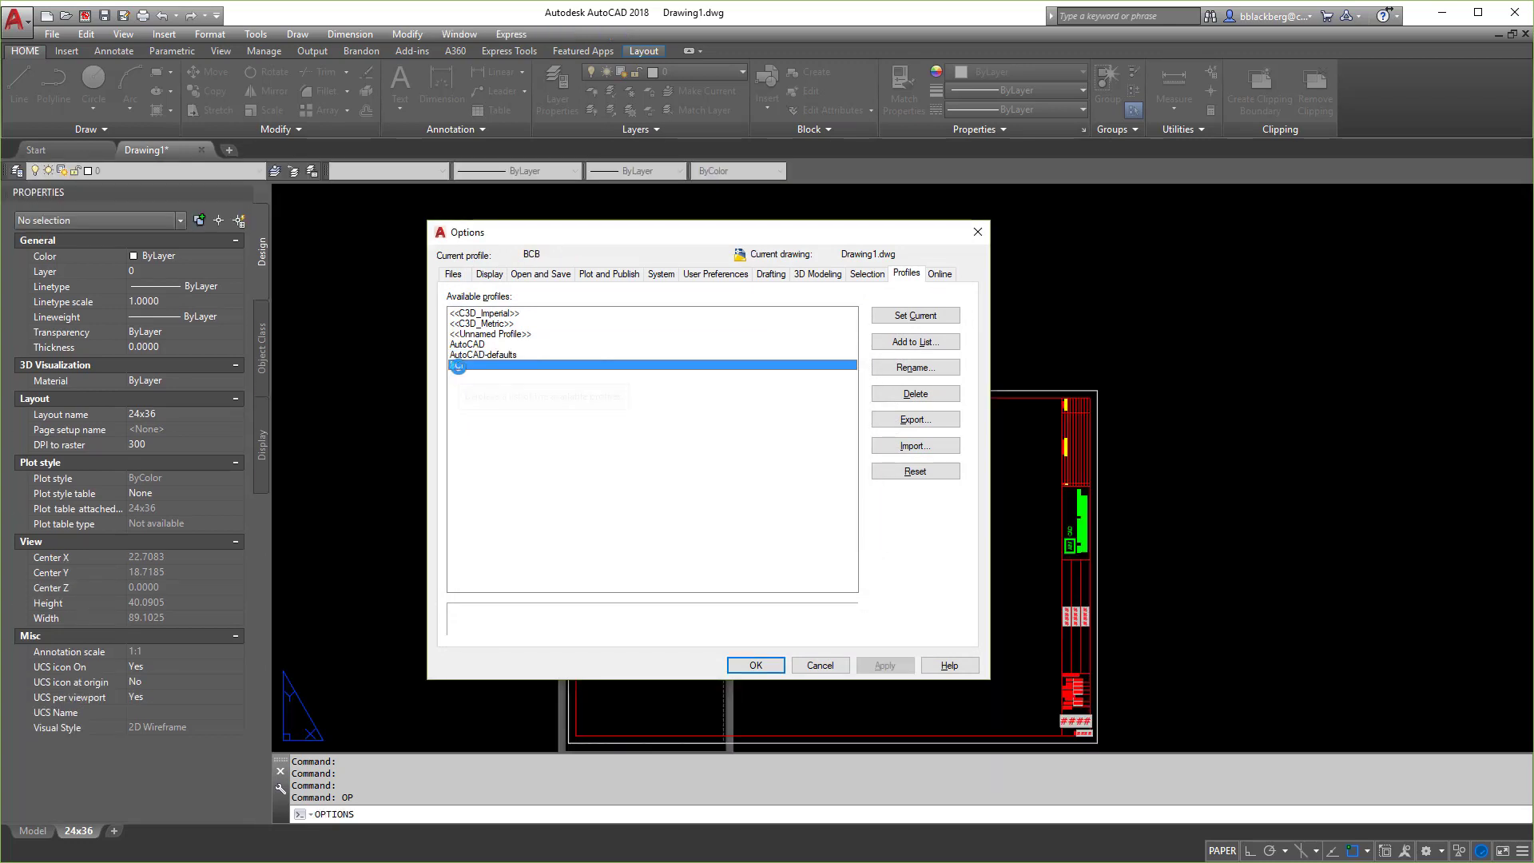
{"action": "left_click", "coordinate": [453, 274]}
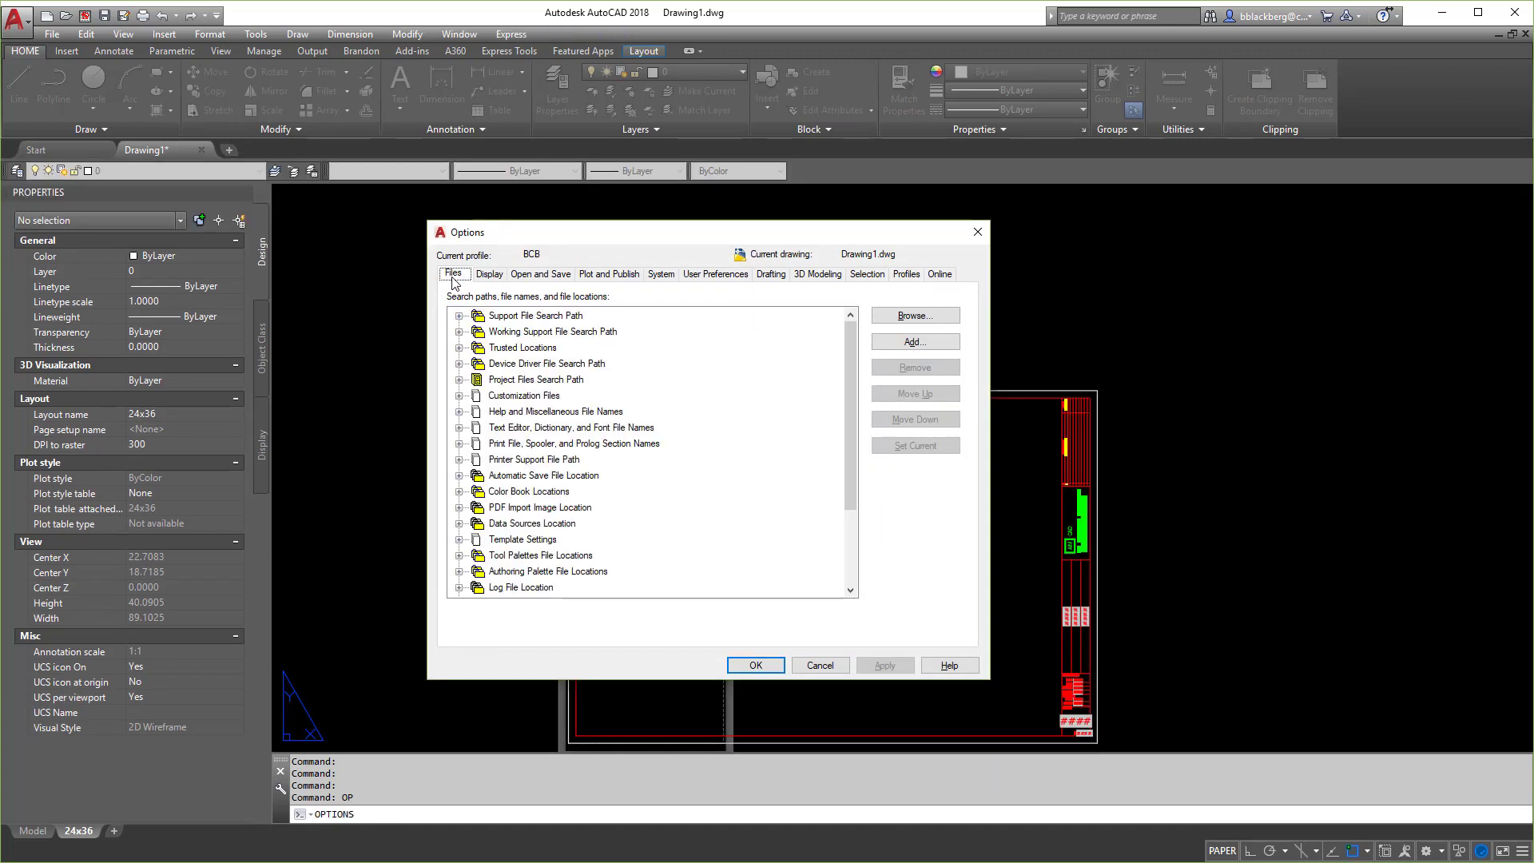
{"action": "left_click", "coordinate": [458, 316]}
{"action": "scroll", "coordinate": [643, 415], "scroll_direction": "down", "scroll_amount": 5}
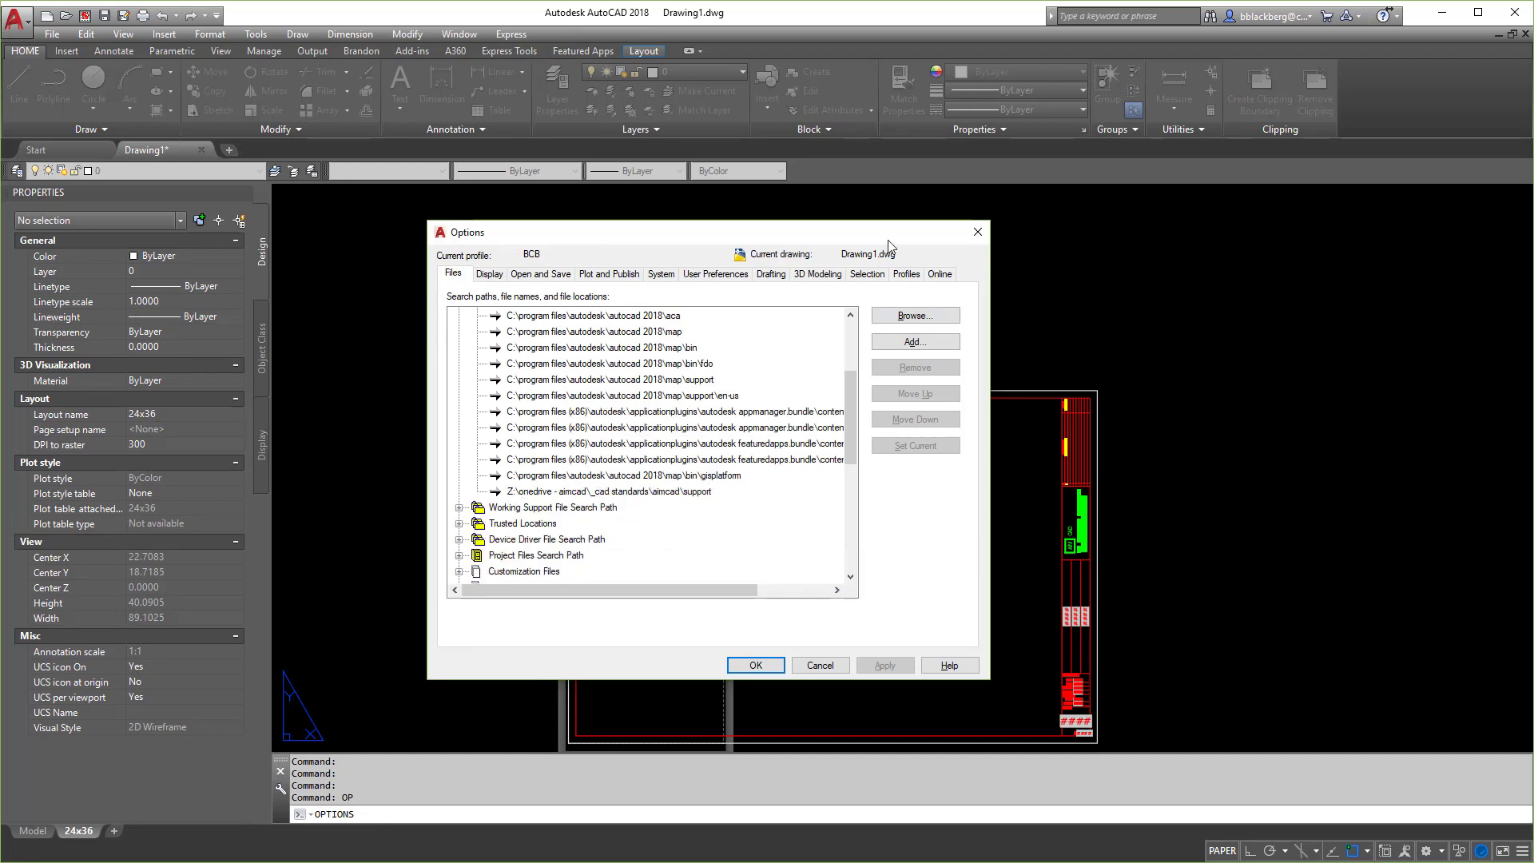
{"action": "left_click_drag", "start_coordinate": [888, 245], "coordinate": [909, 234]}
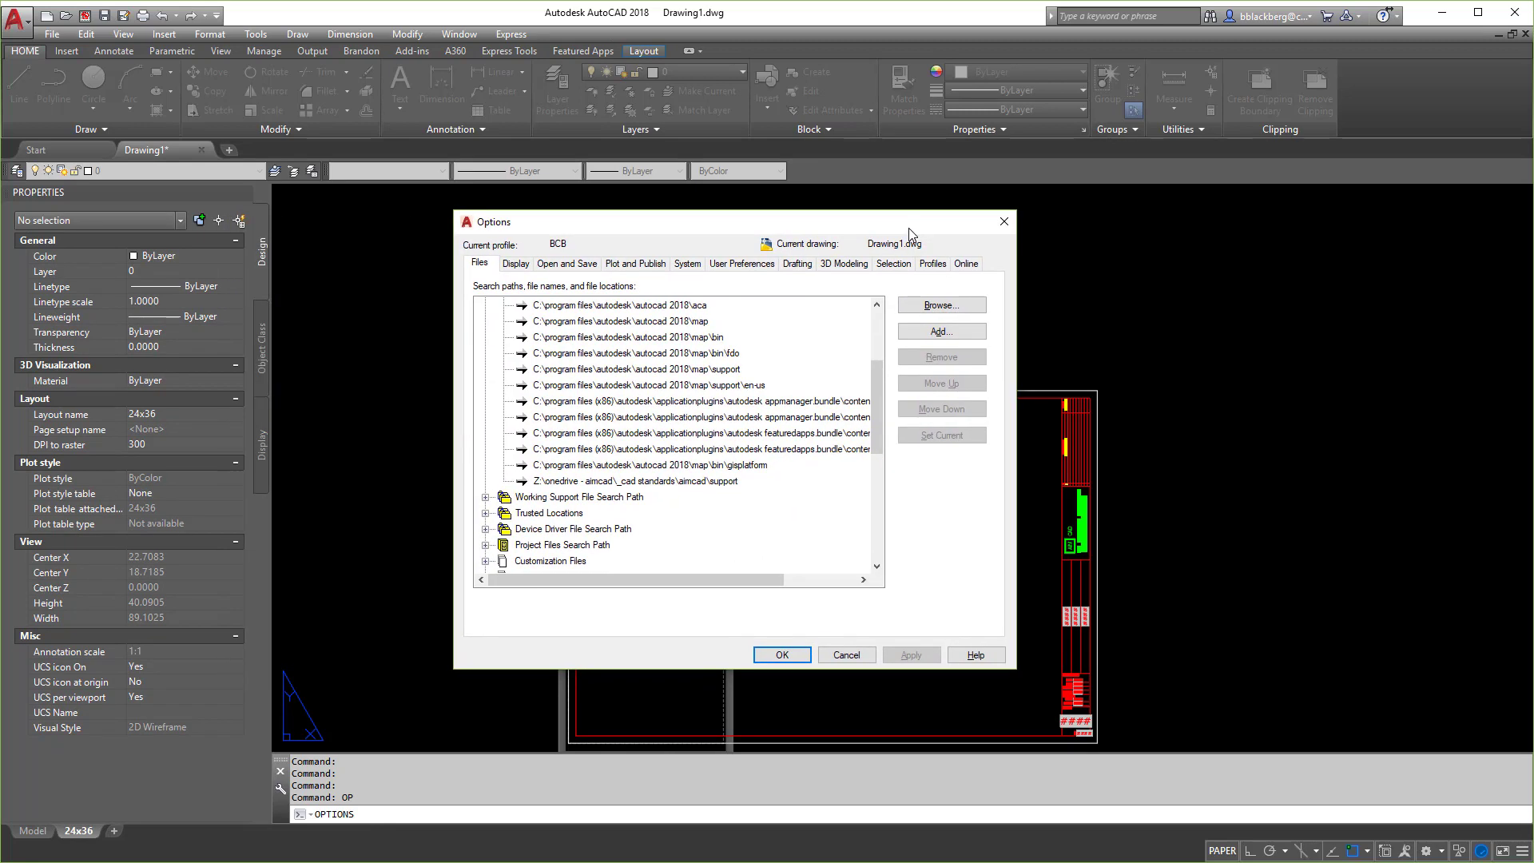
{"action": "left_click", "coordinate": [1005, 228]}
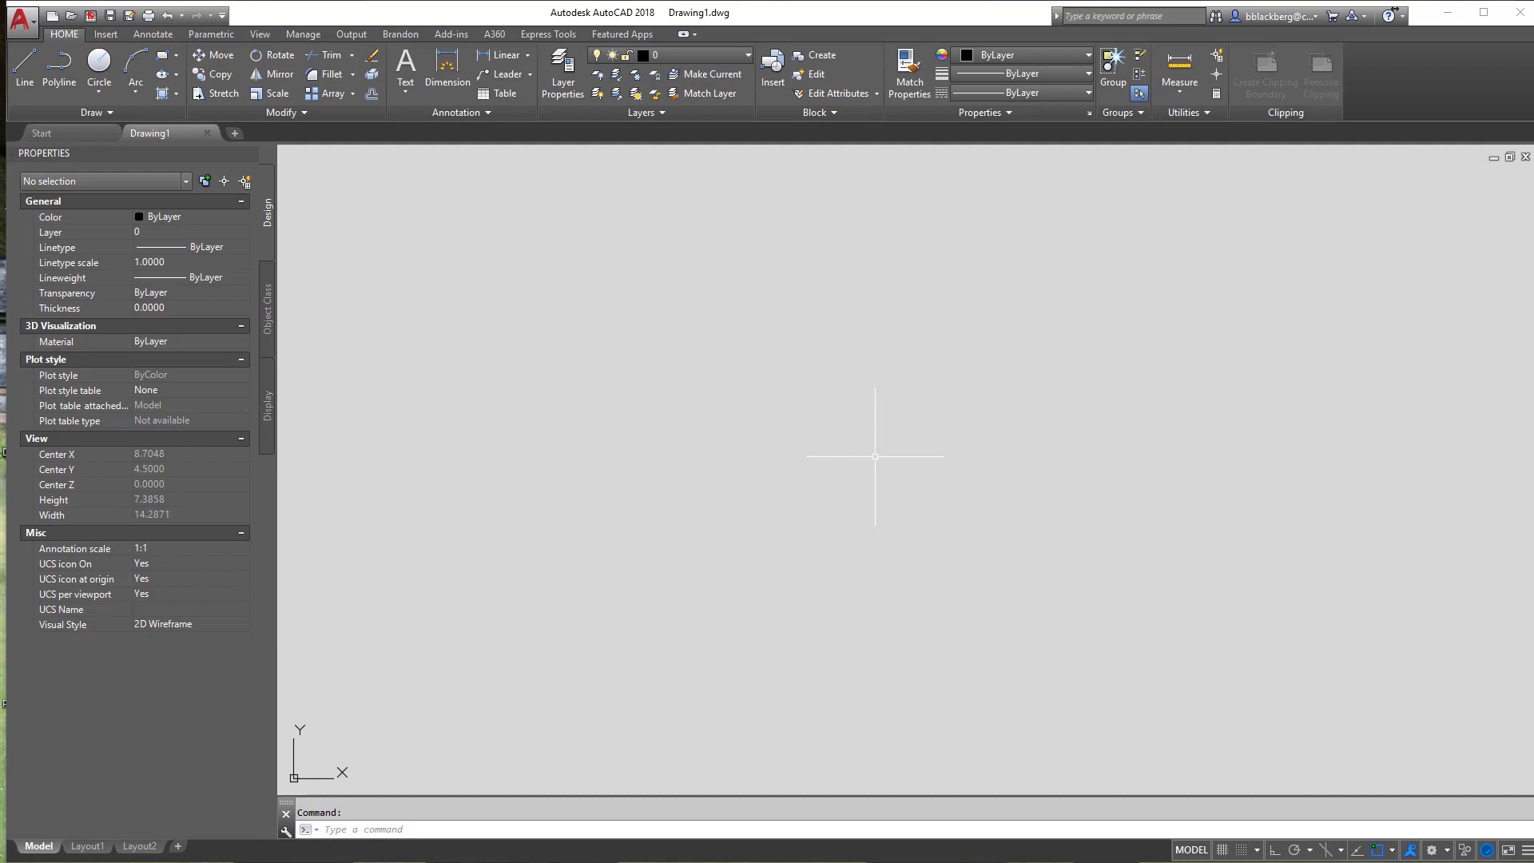
Display Layout1, import the BCB profile through Options and make it current.
{"action": "left_click", "coordinate": [87, 845]}
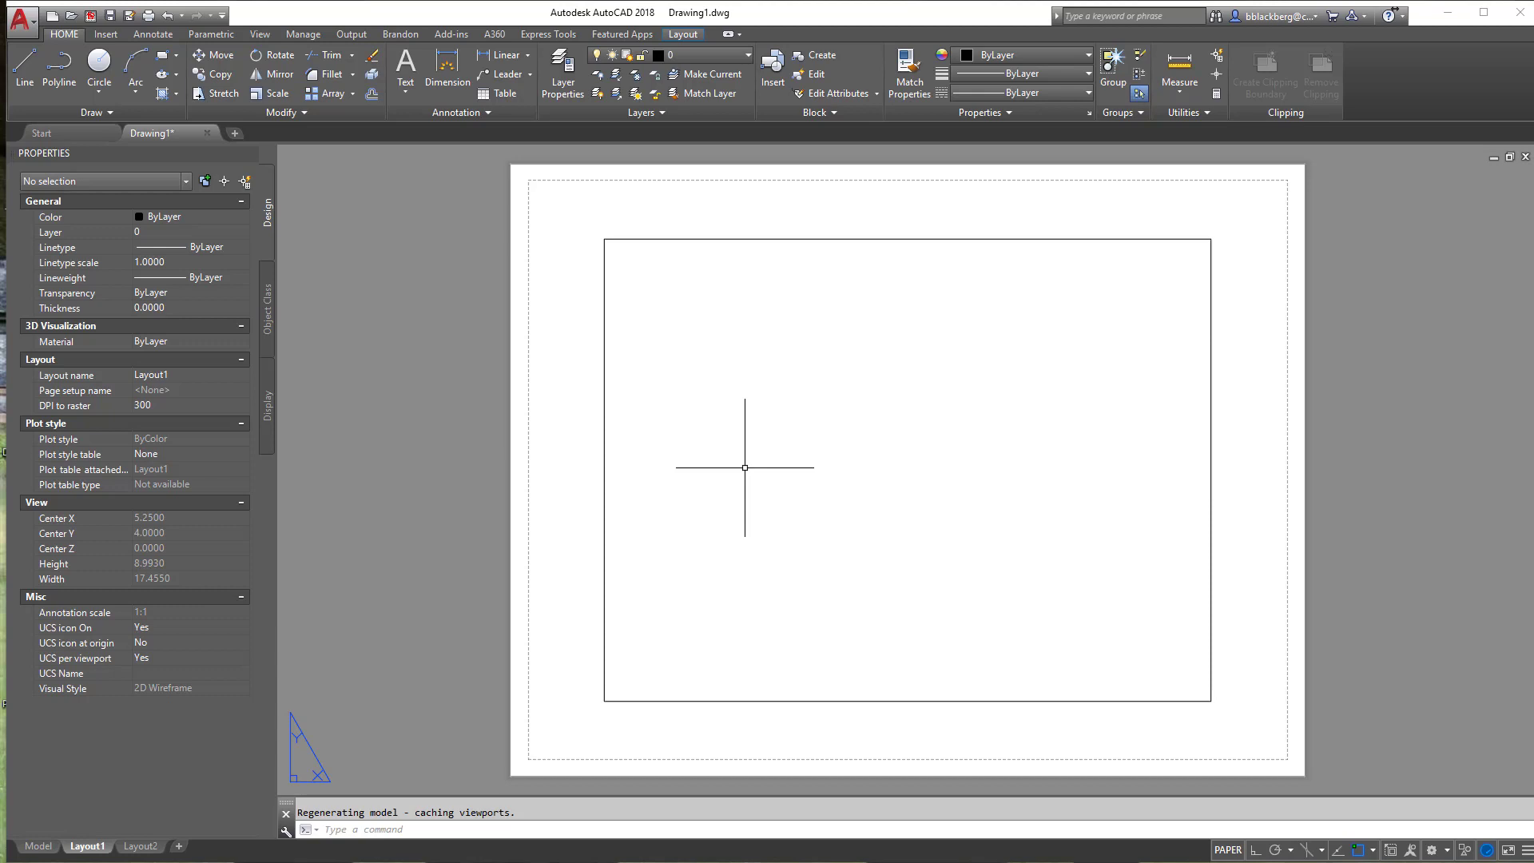
{"action": "type", "text": "op"}
{"action": "key", "text": "Return"}
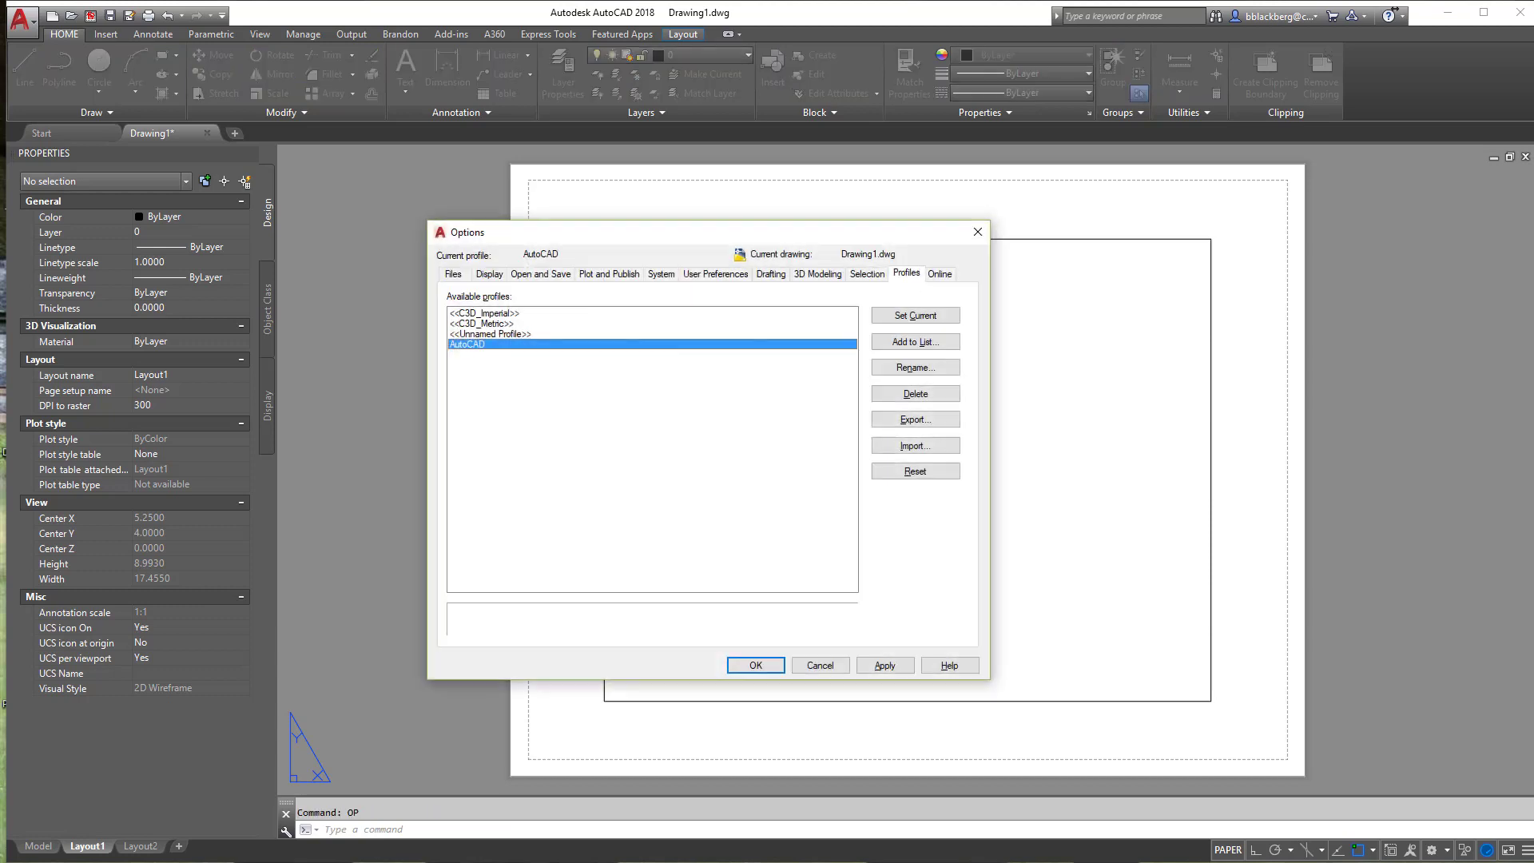
{"action": "left_click", "coordinate": [919, 444]}
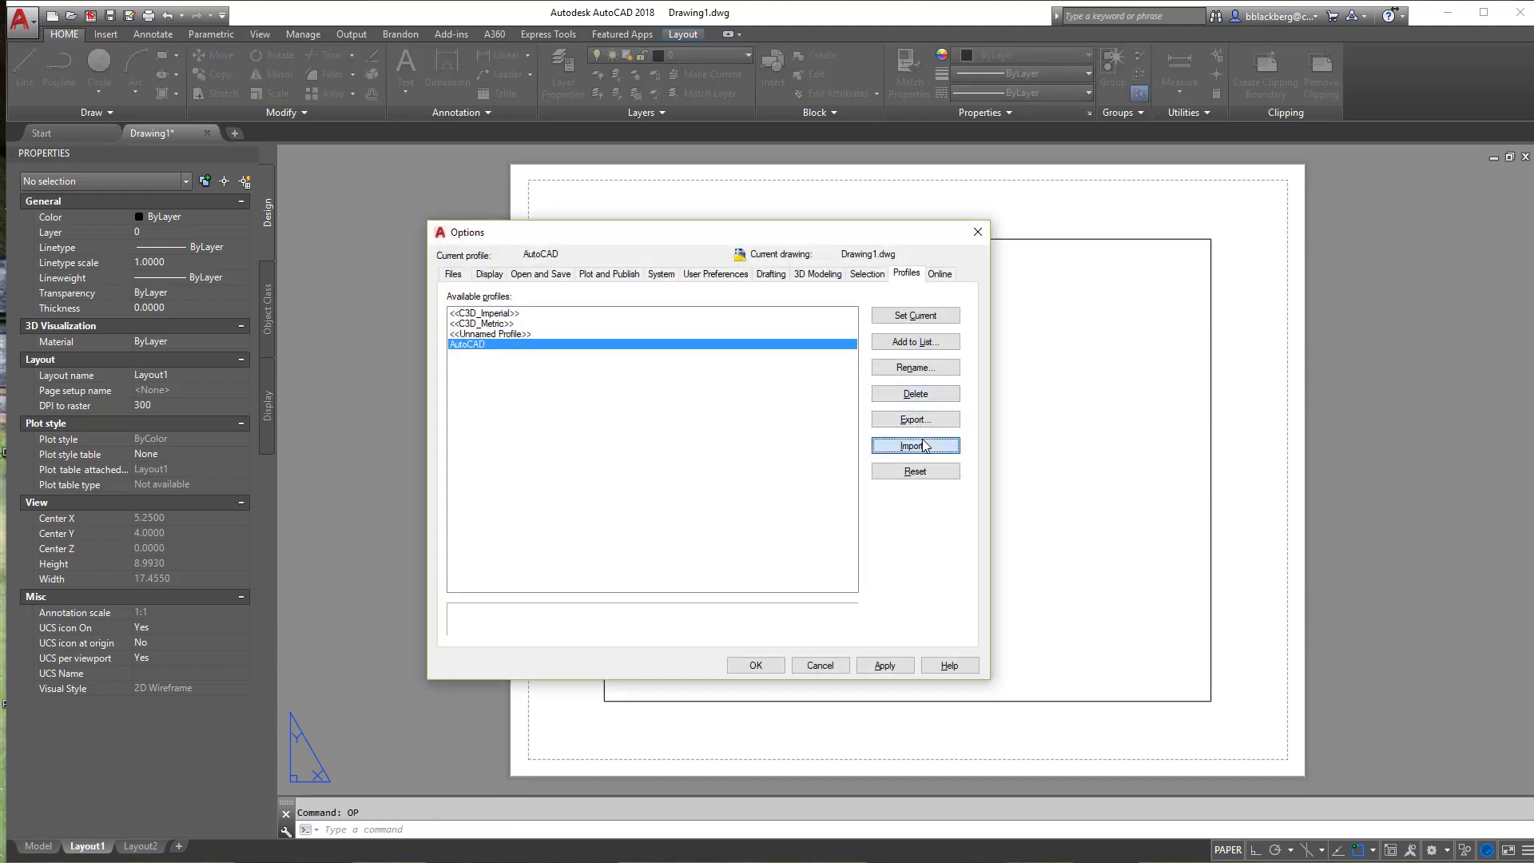
{"action": "double_click", "coordinate": [637, 455]}
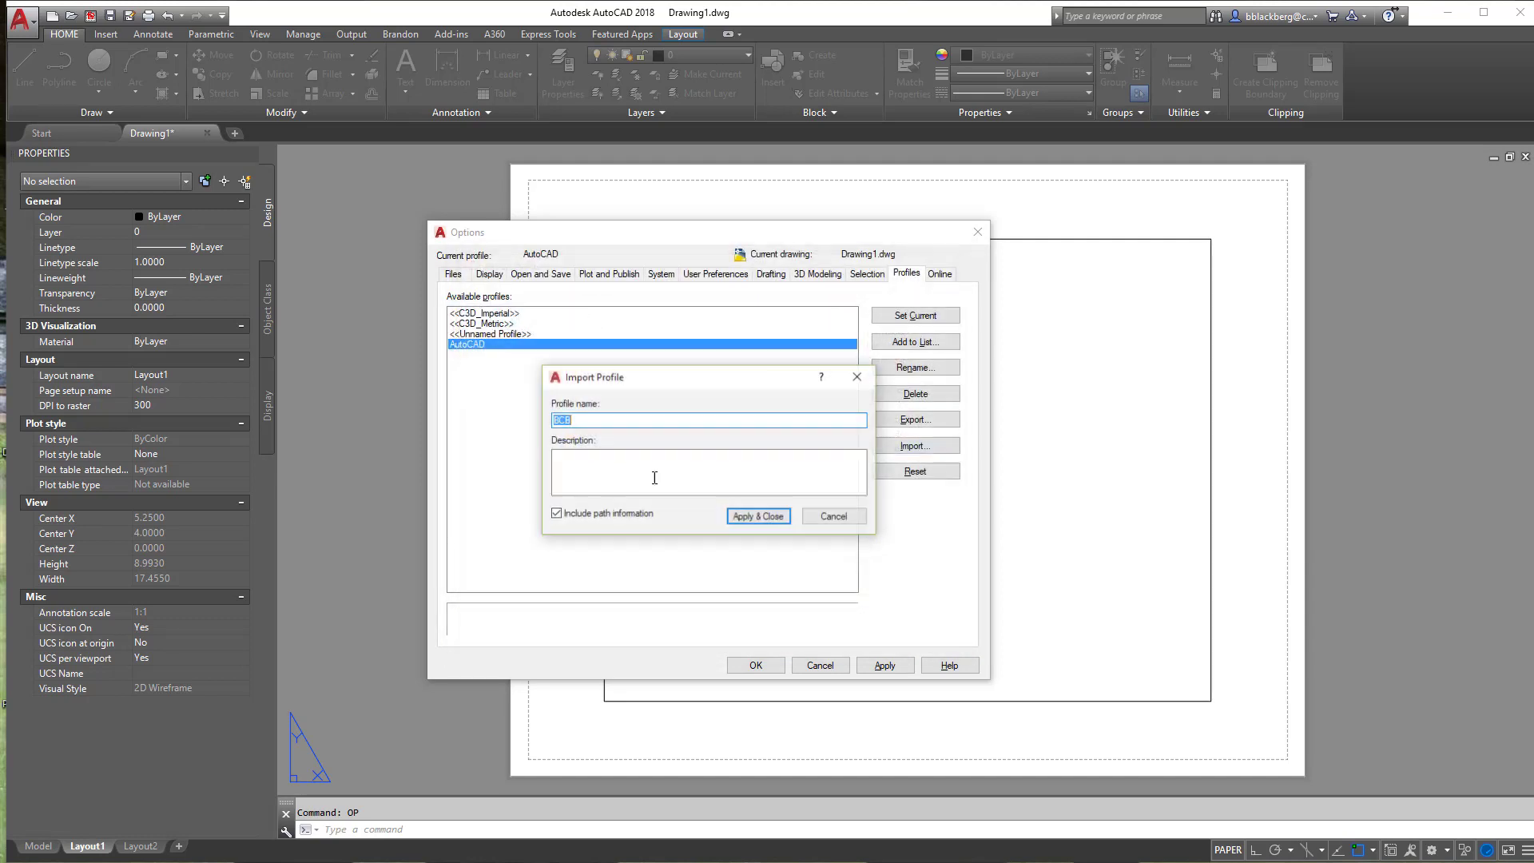
{"action": "left_click", "coordinate": [738, 609]}
{"action": "left_click", "coordinate": [887, 666]}
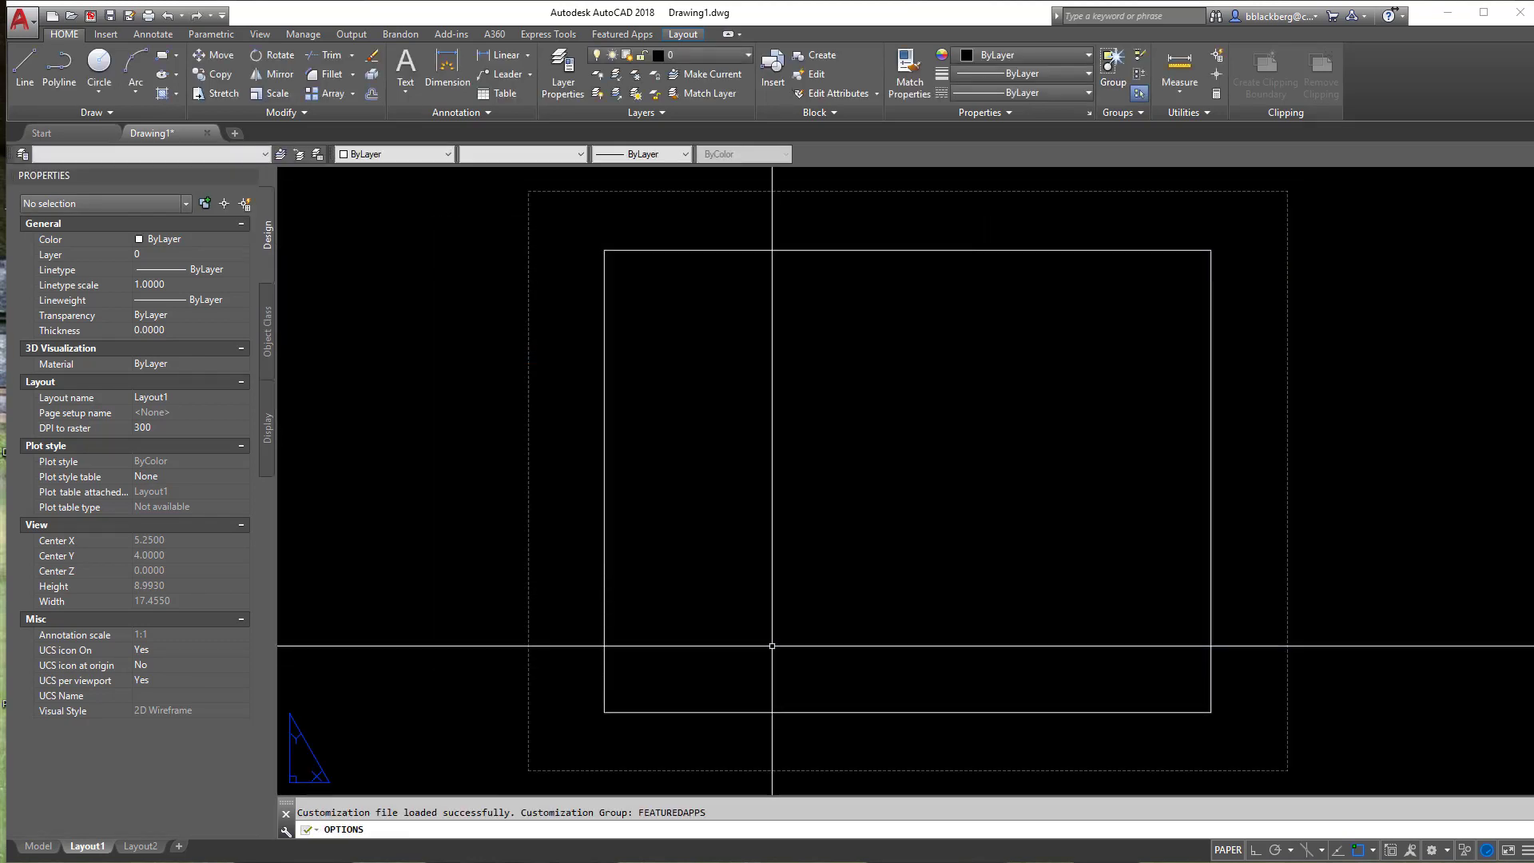
{"action": "left_click", "coordinate": [777, 667]}
View model space, return to Layout1 and start a new drawing with the QNEW command.
{"action": "left_click", "coordinate": [38, 846]}
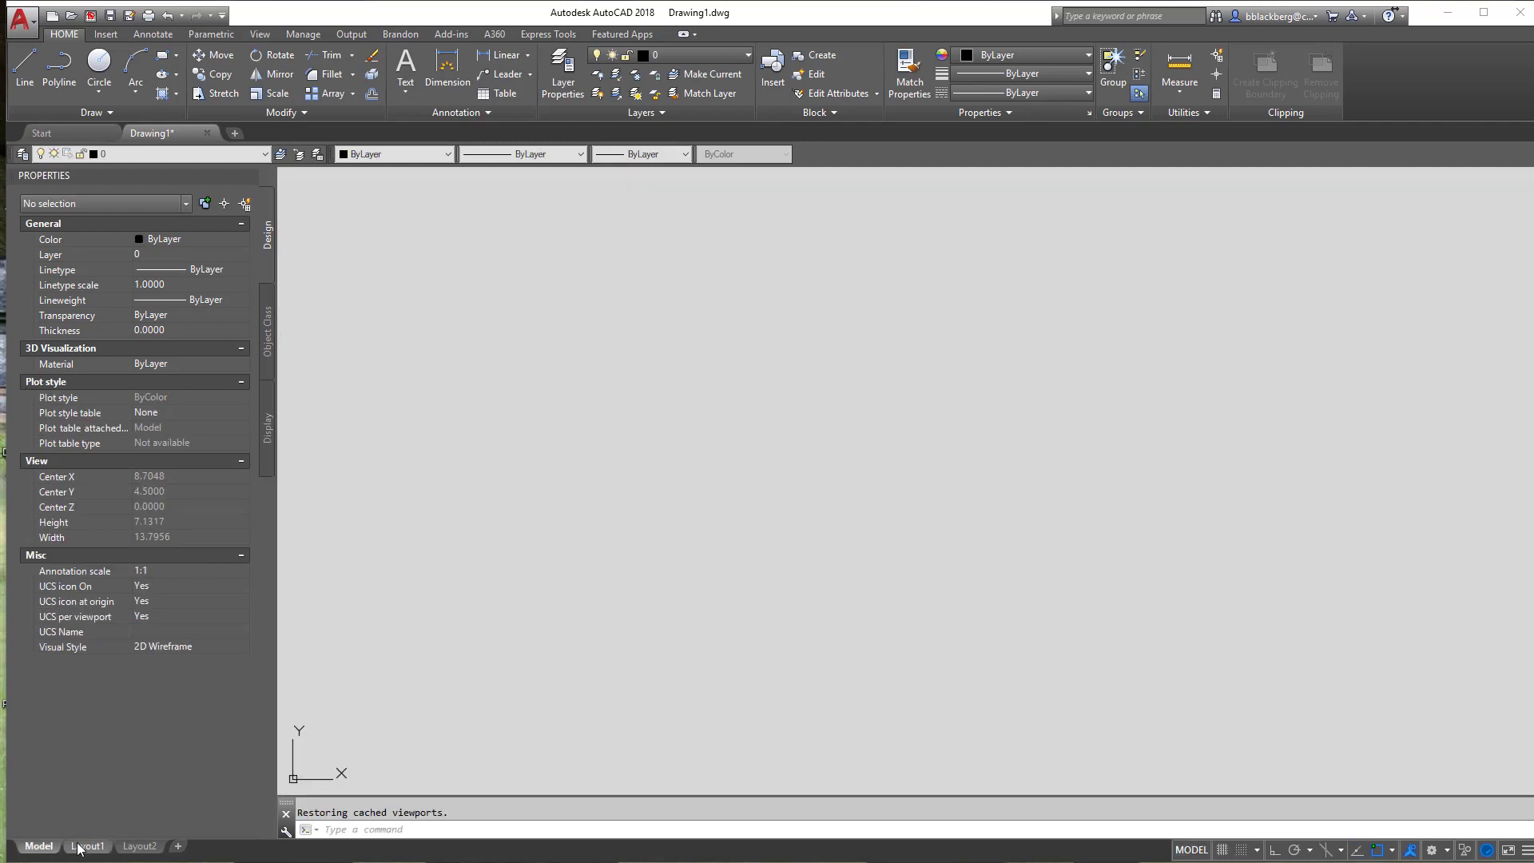
{"action": "left_click", "coordinate": [87, 846]}
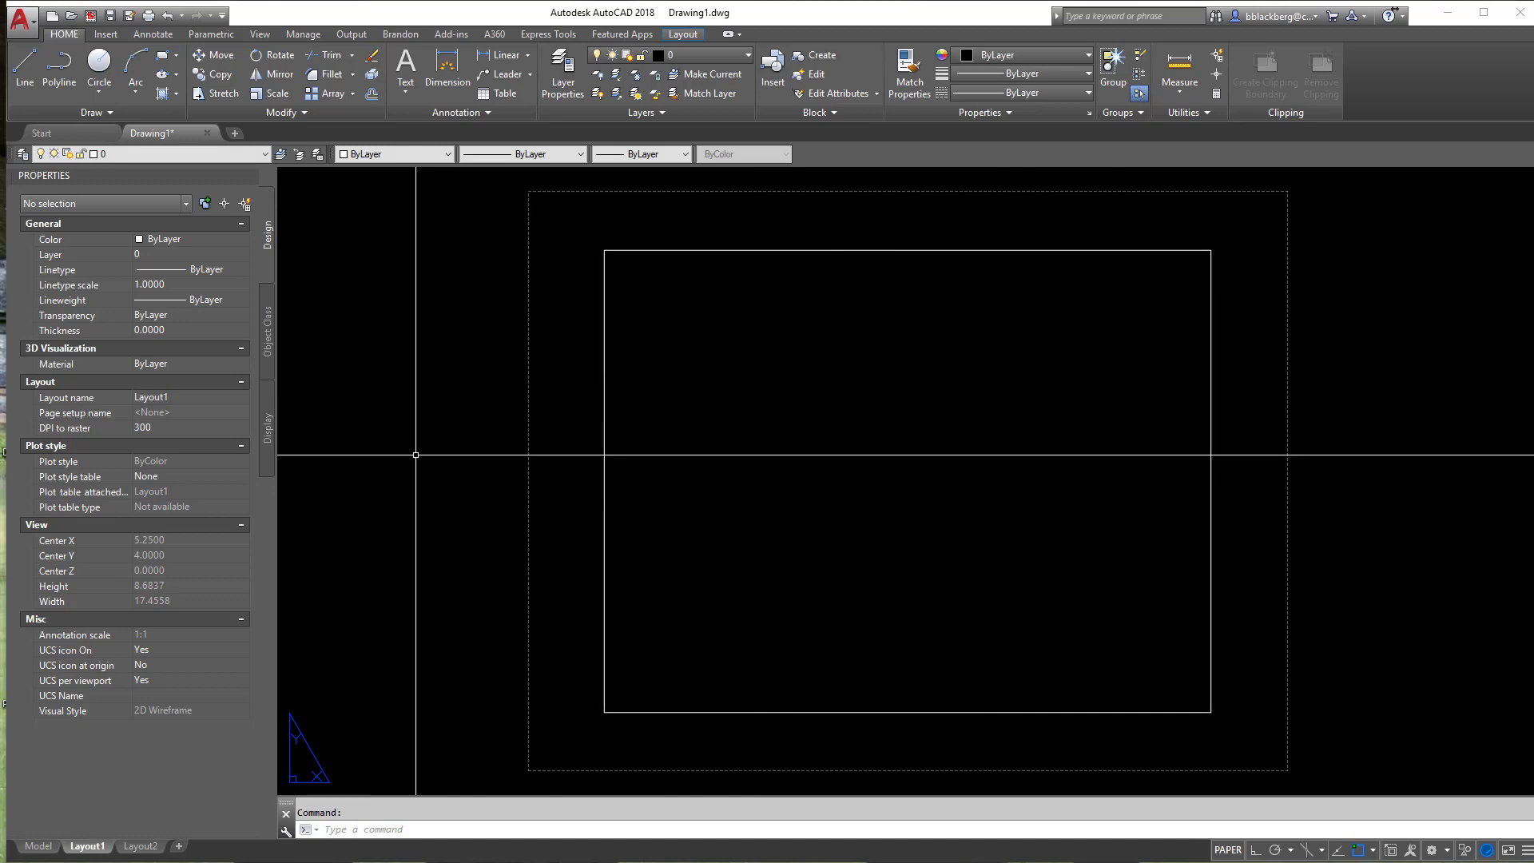
{"action": "type", "text": "qnew"}
{"action": "key", "text": "Return"}
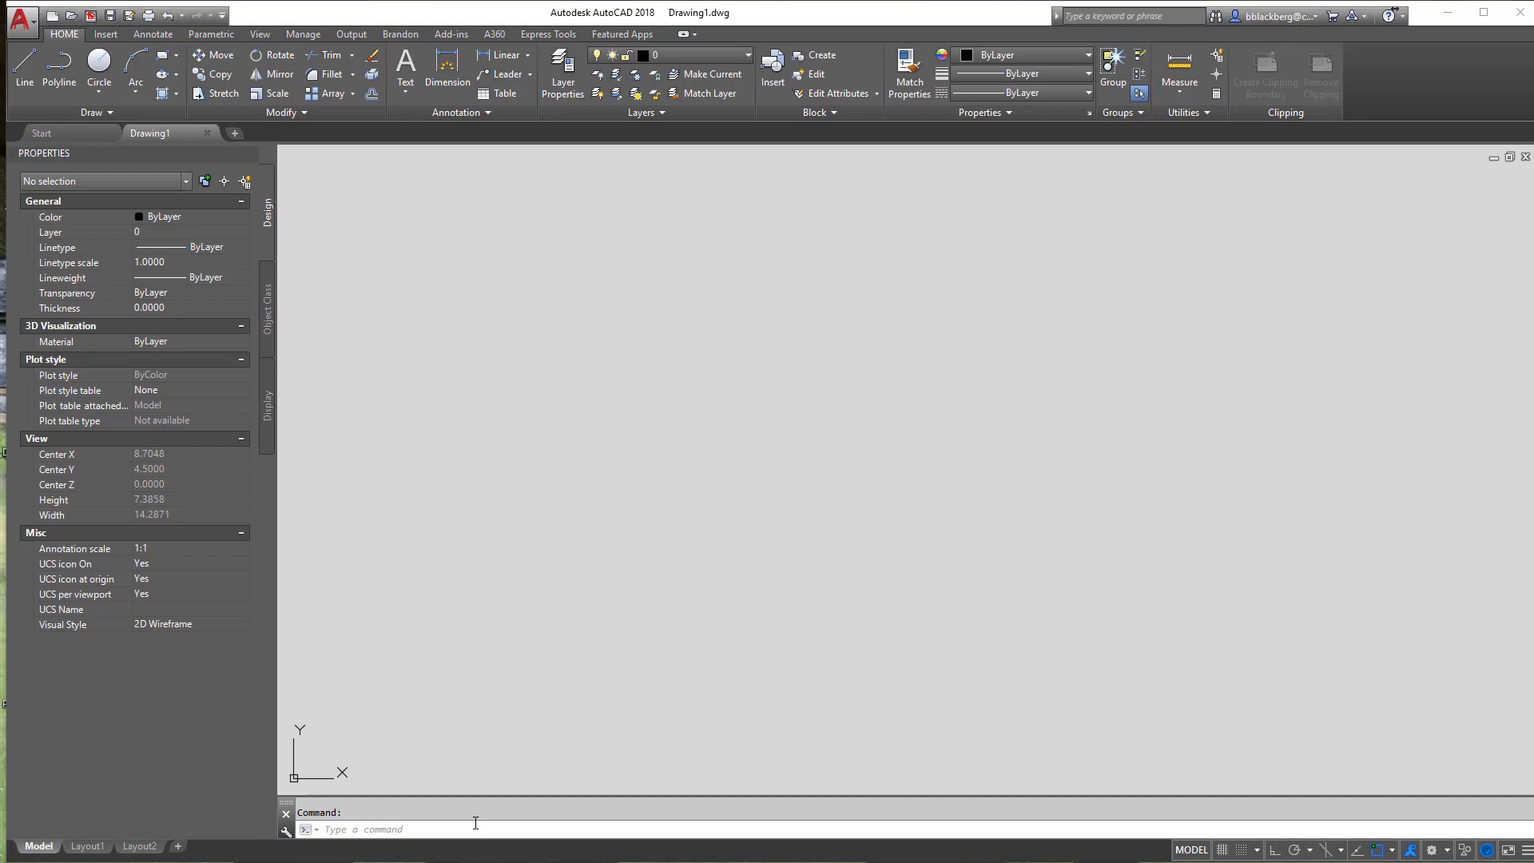
Open Options in the new Drawing1 and make the BCB profile current.
{"action": "type", "text": "op"}
{"action": "key", "text": "Return"}
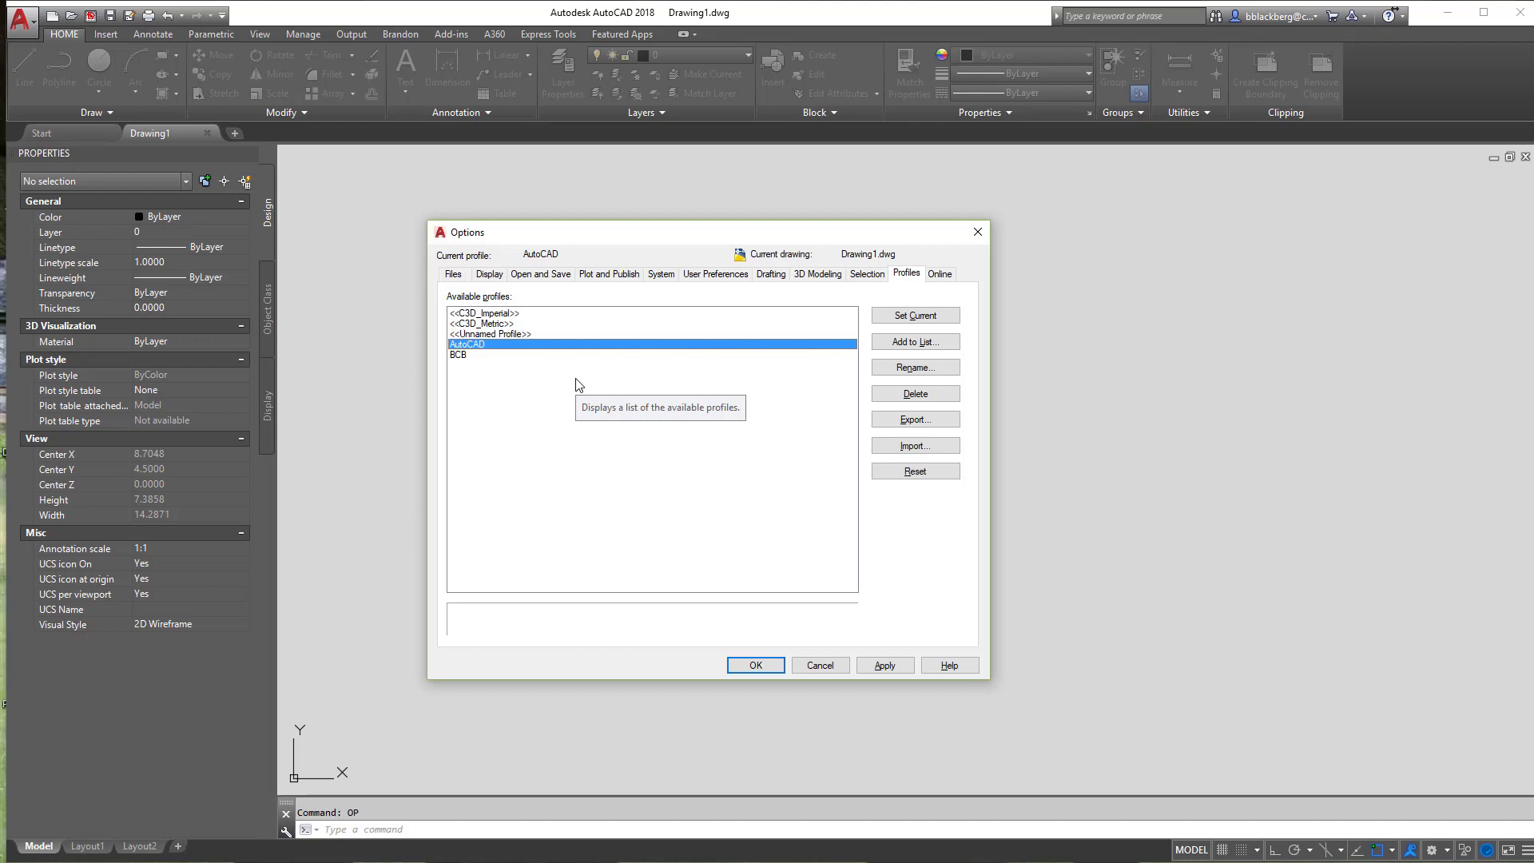
{"action": "left_click", "coordinate": [456, 354]}
{"action": "left_click", "coordinate": [466, 343]}
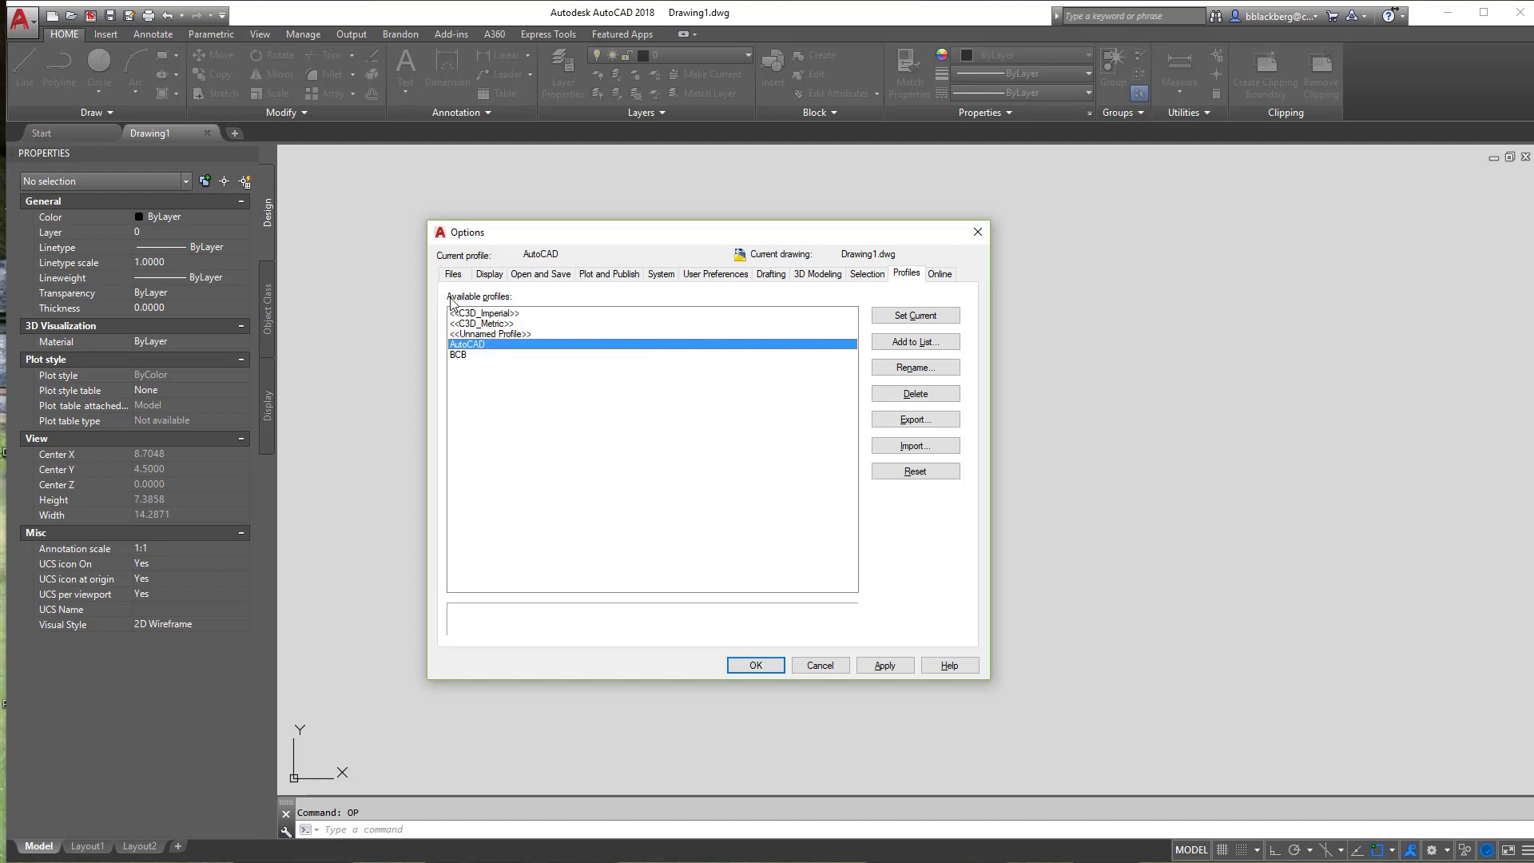
{"action": "double_click", "coordinate": [458, 355]}
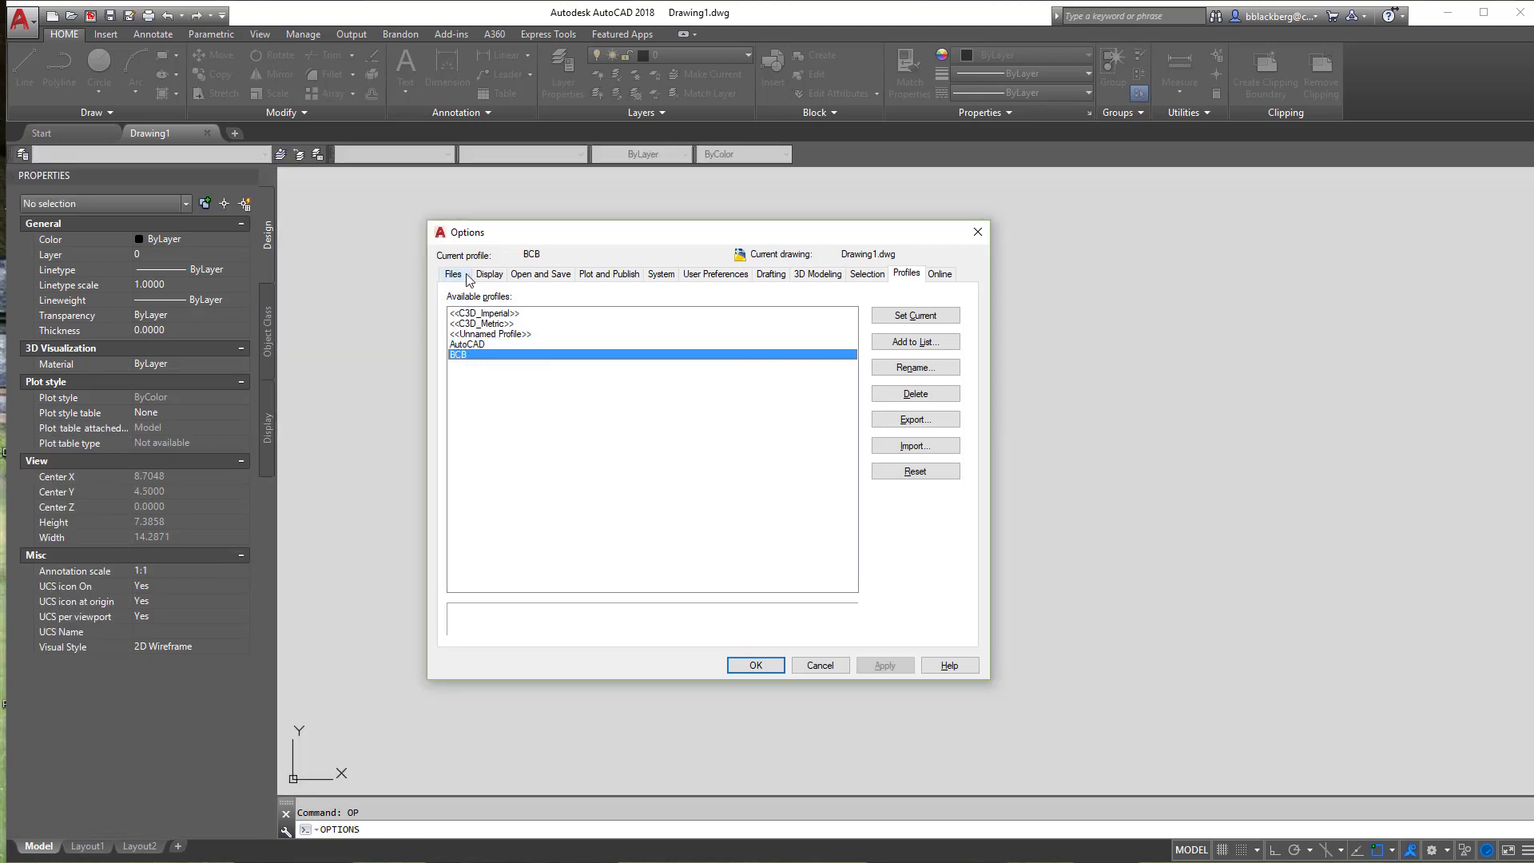
Check the Support File Search Path of the BCB profile for the shared CAD Standards support folder.
{"action": "left_click", "coordinate": [453, 274]}
{"action": "double_click", "coordinate": [466, 318]}
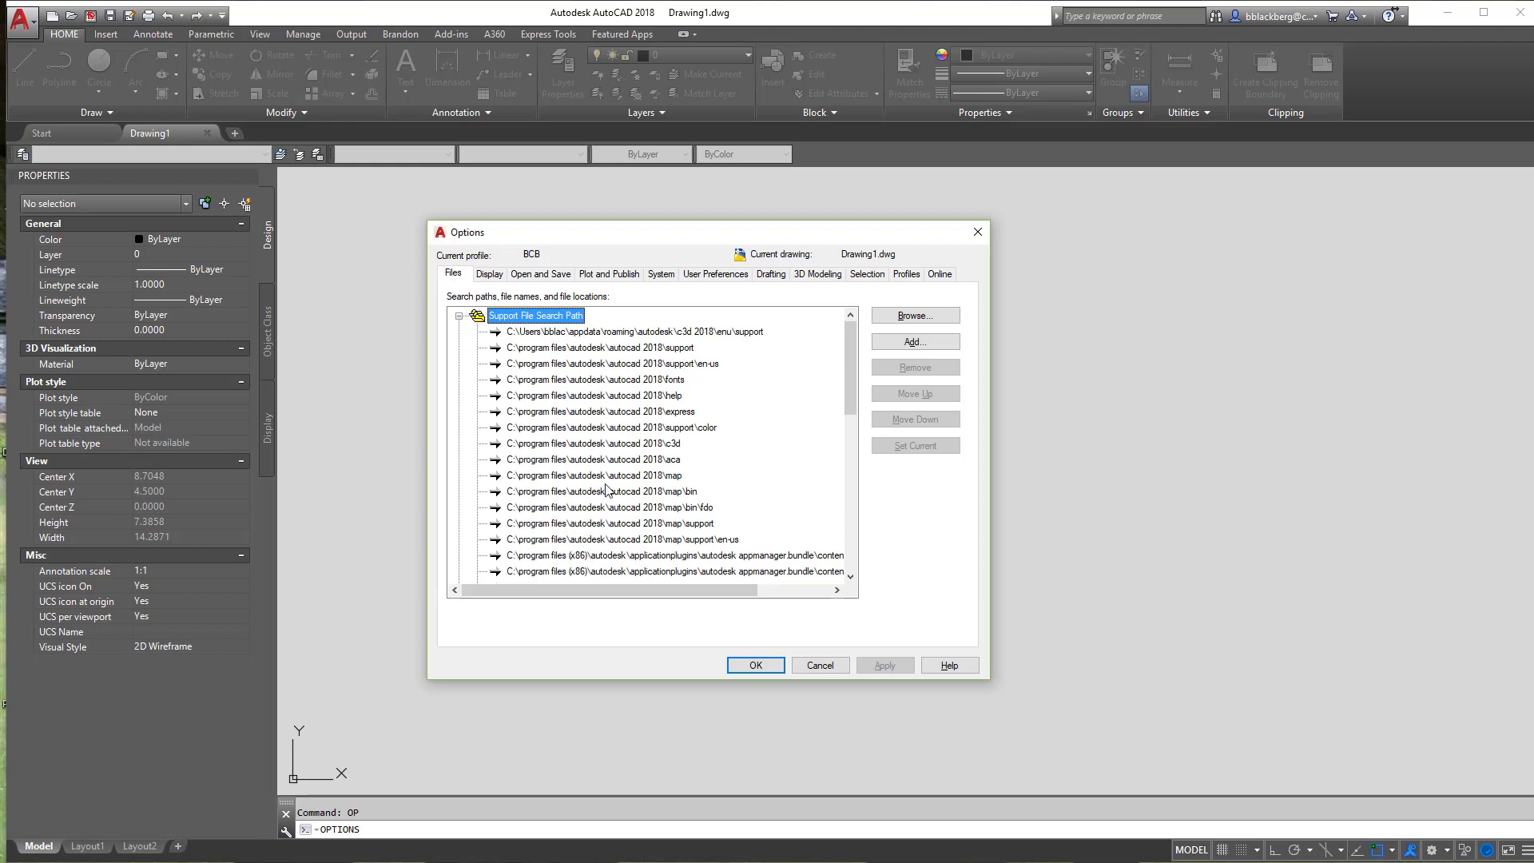
{"action": "scroll", "coordinate": [609, 492], "scroll_direction": "down", "scroll_amount": 2}
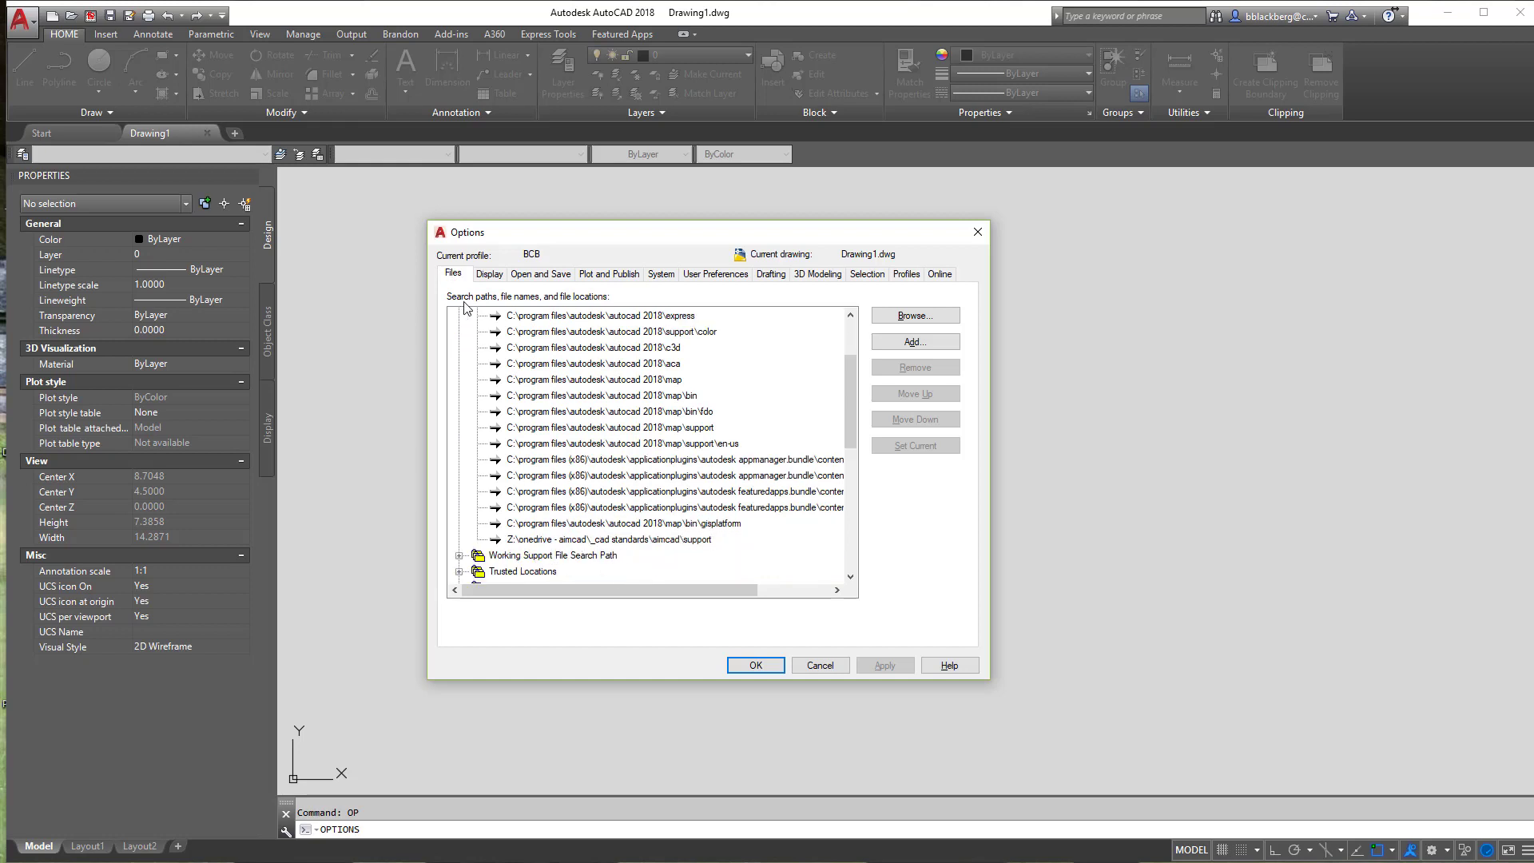
Display the available profiles in Options and select the AutoCAD profile after looking at the unnamed one.
{"action": "left_click", "coordinate": [907, 274]}
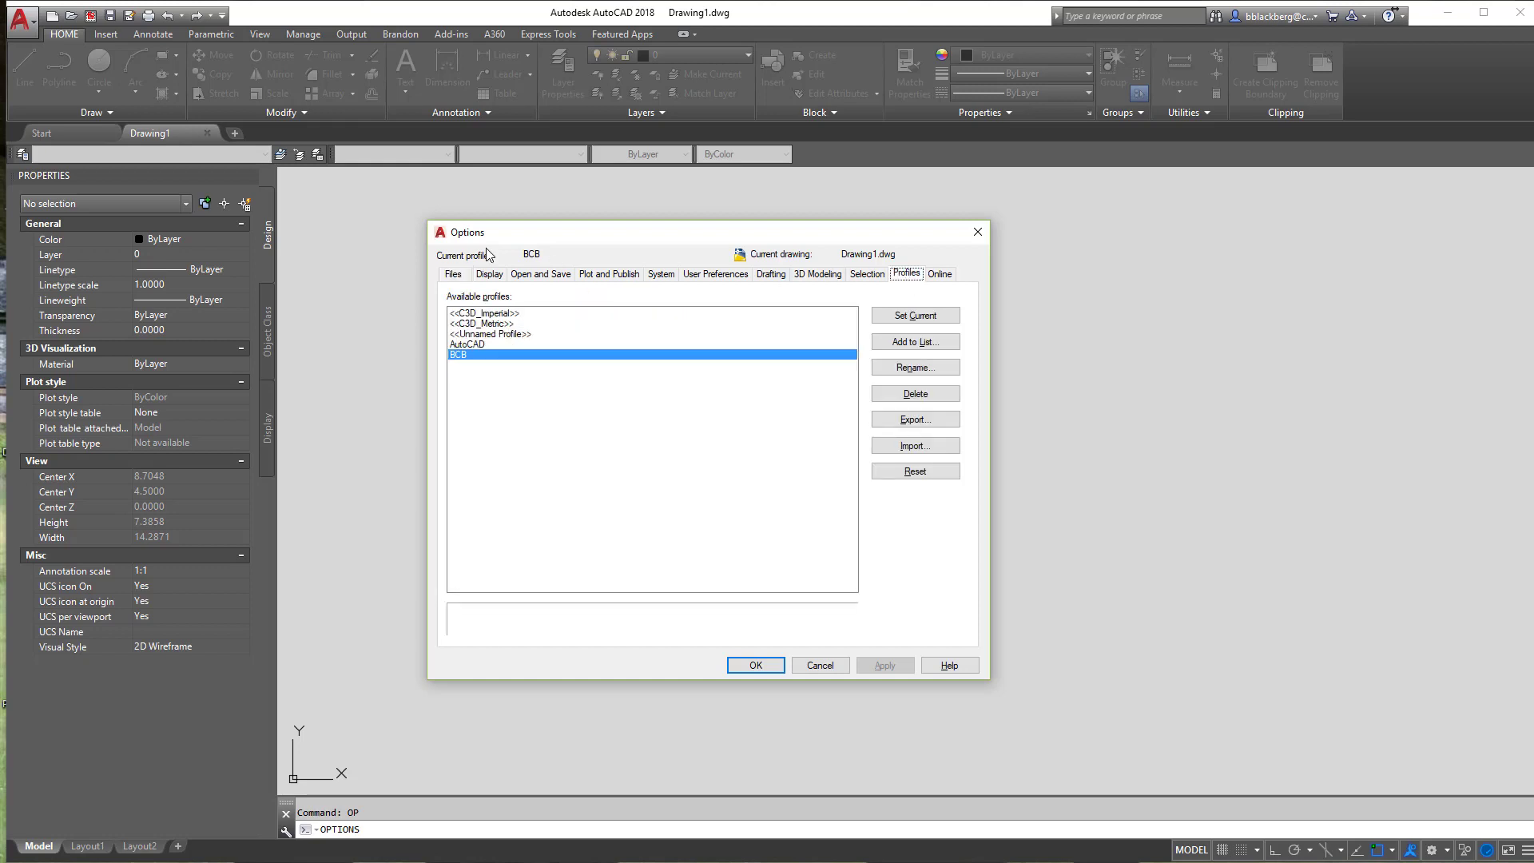
{"action": "left_click", "coordinate": [490, 347]}
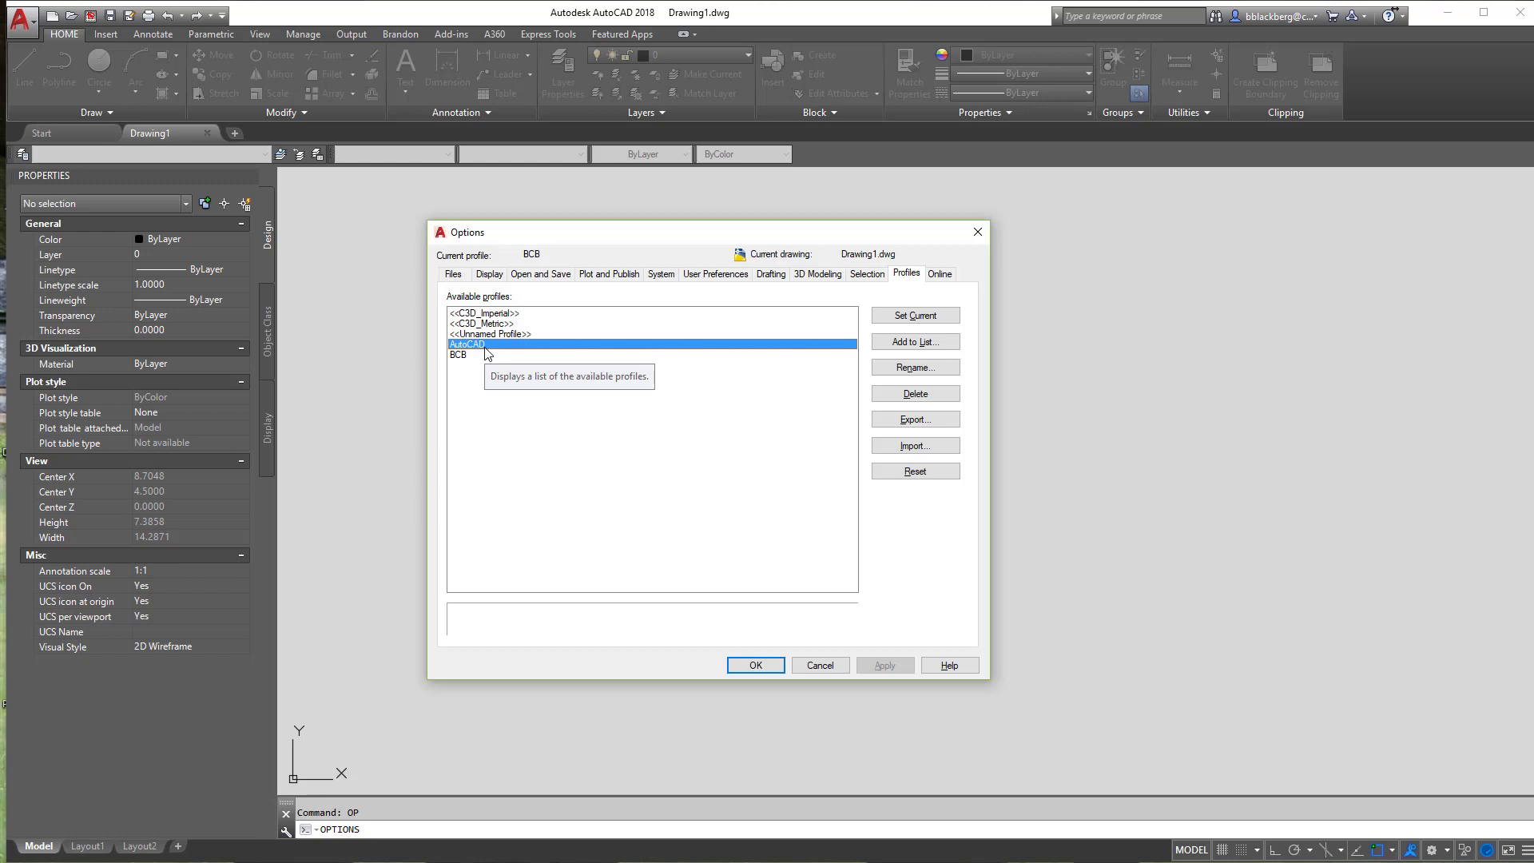
{"action": "left_click", "coordinate": [484, 336]}
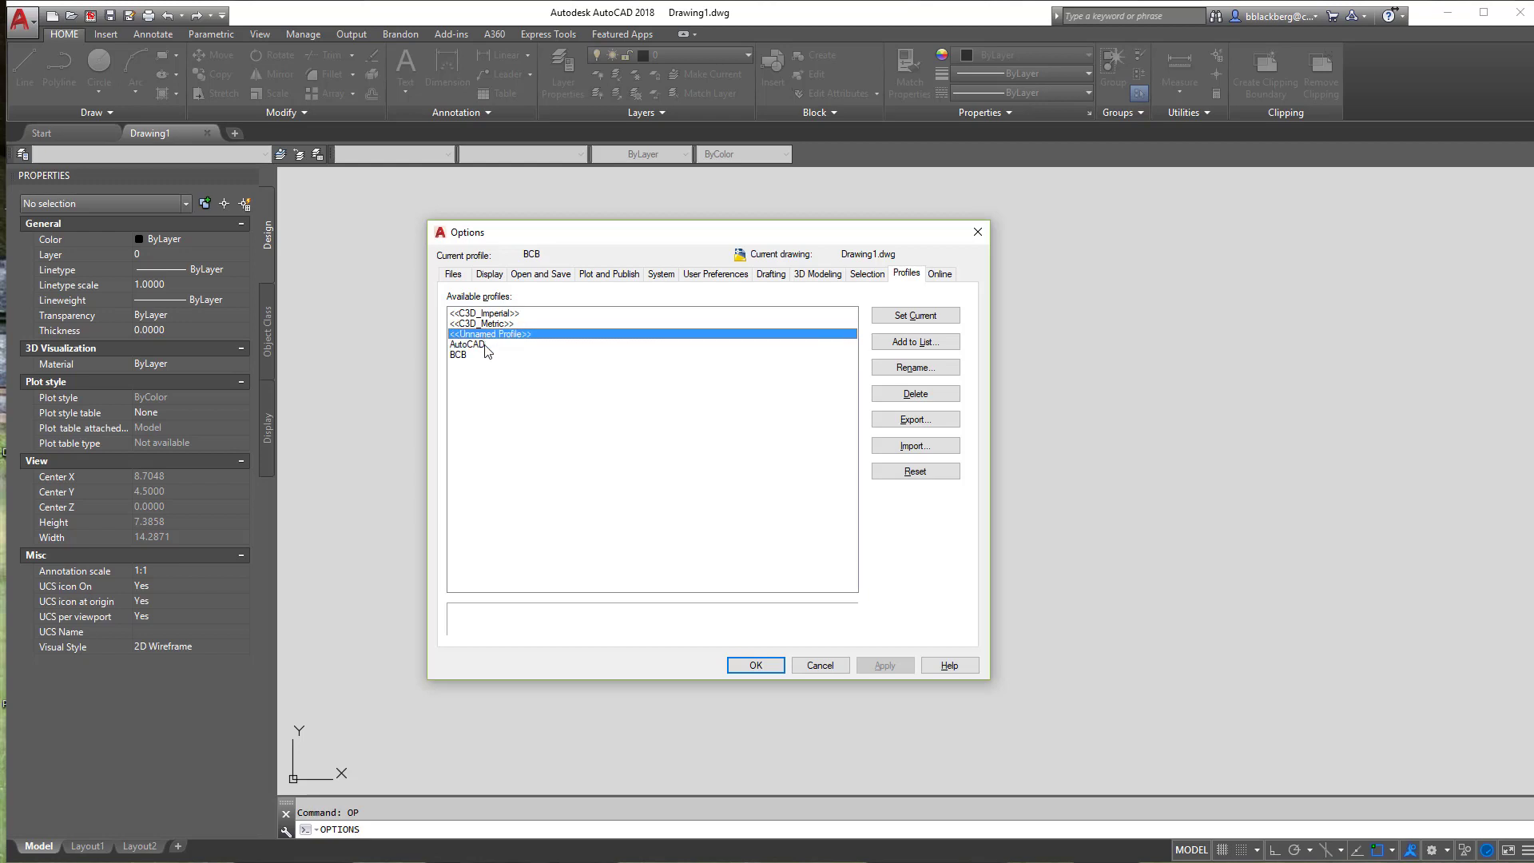
{"action": "left_click", "coordinate": [485, 346]}
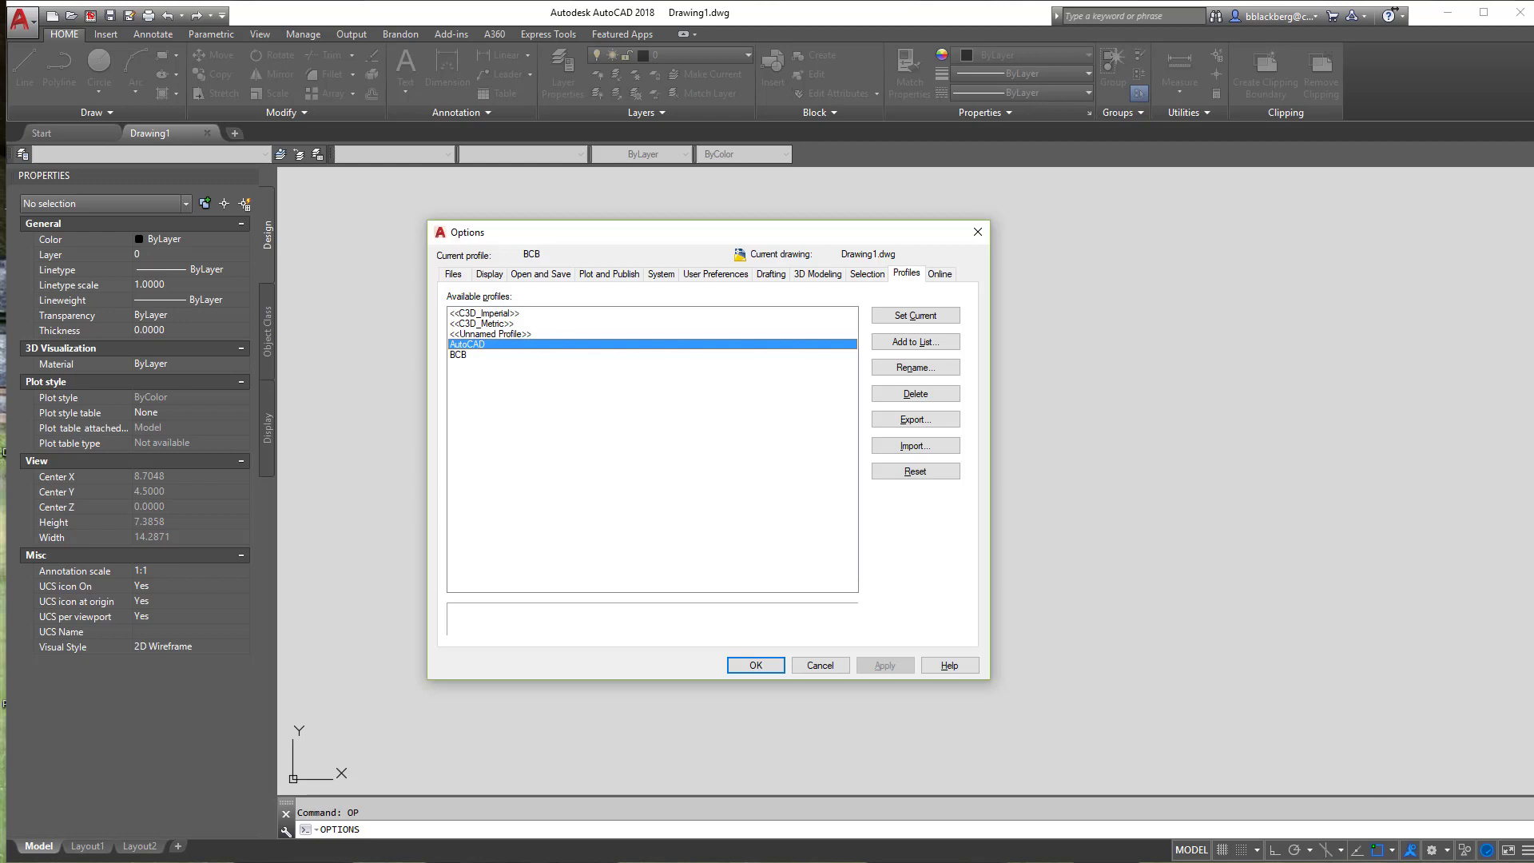
Switch to File Explorer and open the properties of the Civil 3D as AutoCAD 2018 shortcut in the Defaults folder.
{"action": "key", "text": "alt+Tab"}
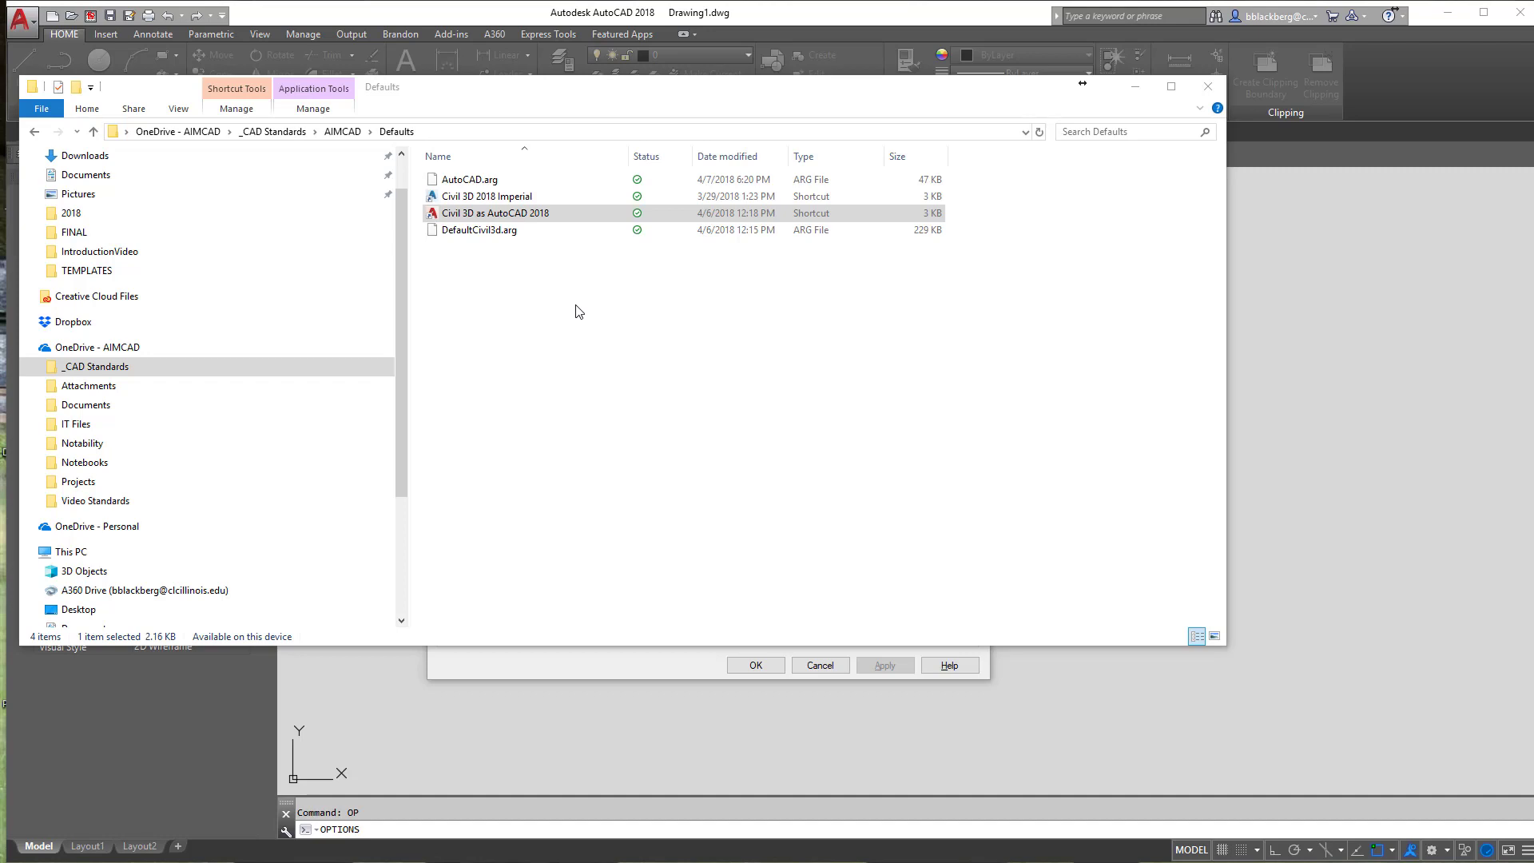
{"action": "left_click", "coordinate": [484, 214]}
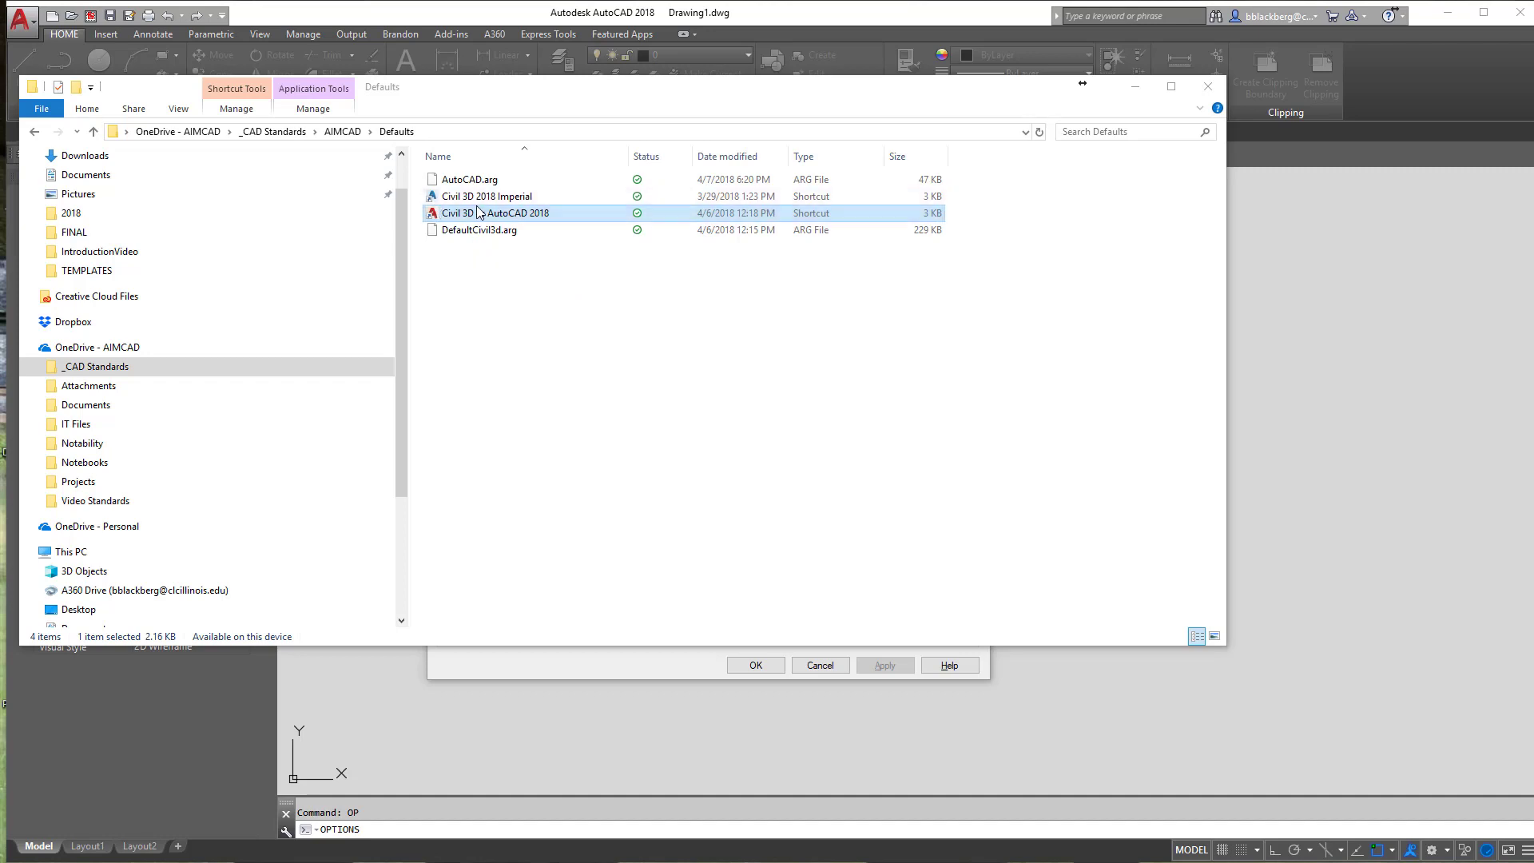
{"action": "right_click", "coordinate": [534, 222]}
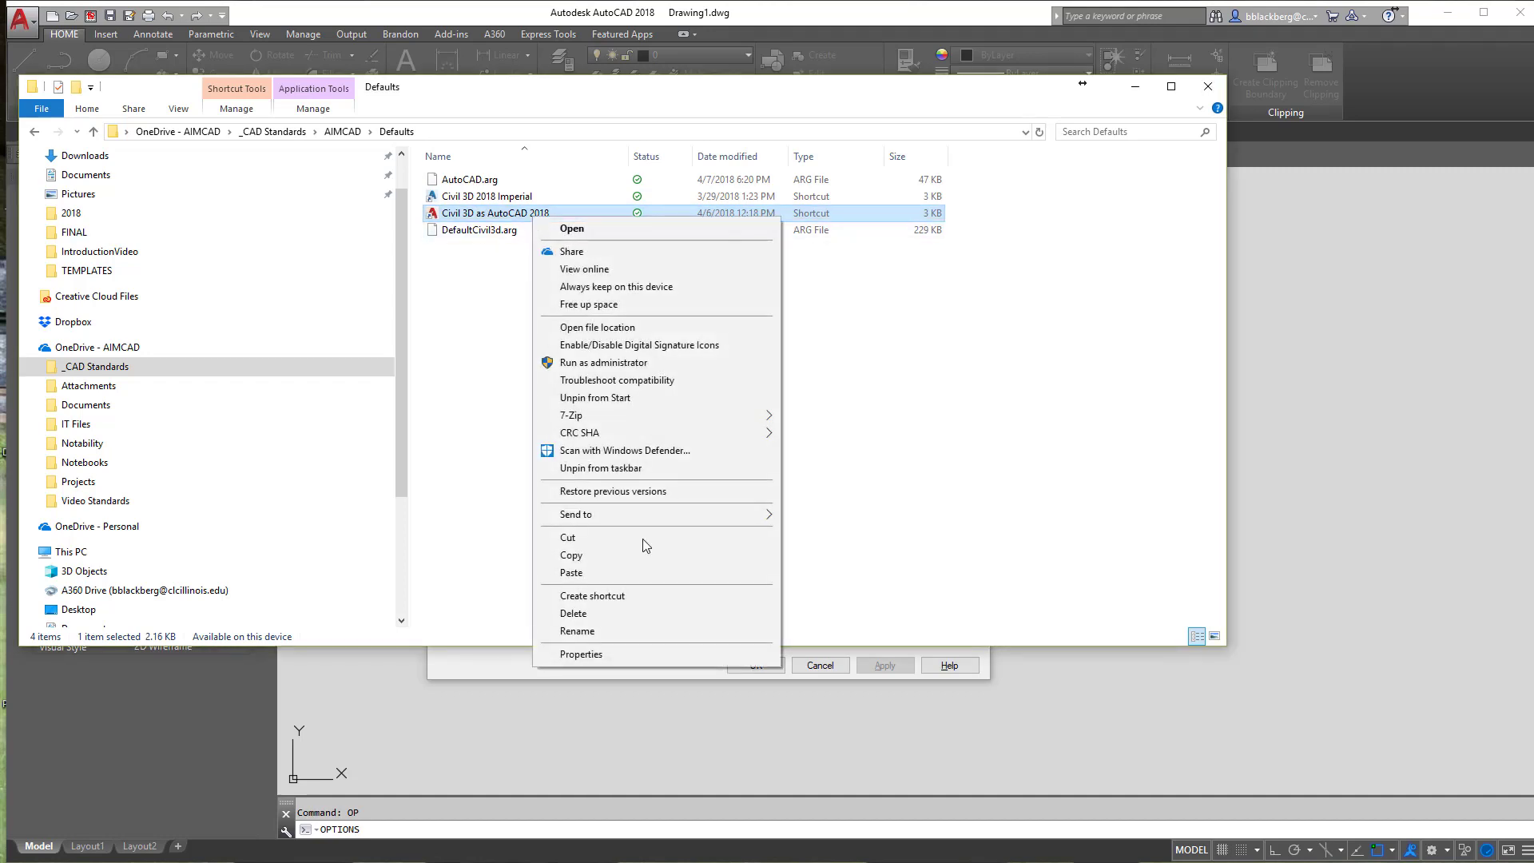
{"action": "left_click", "coordinate": [635, 653]}
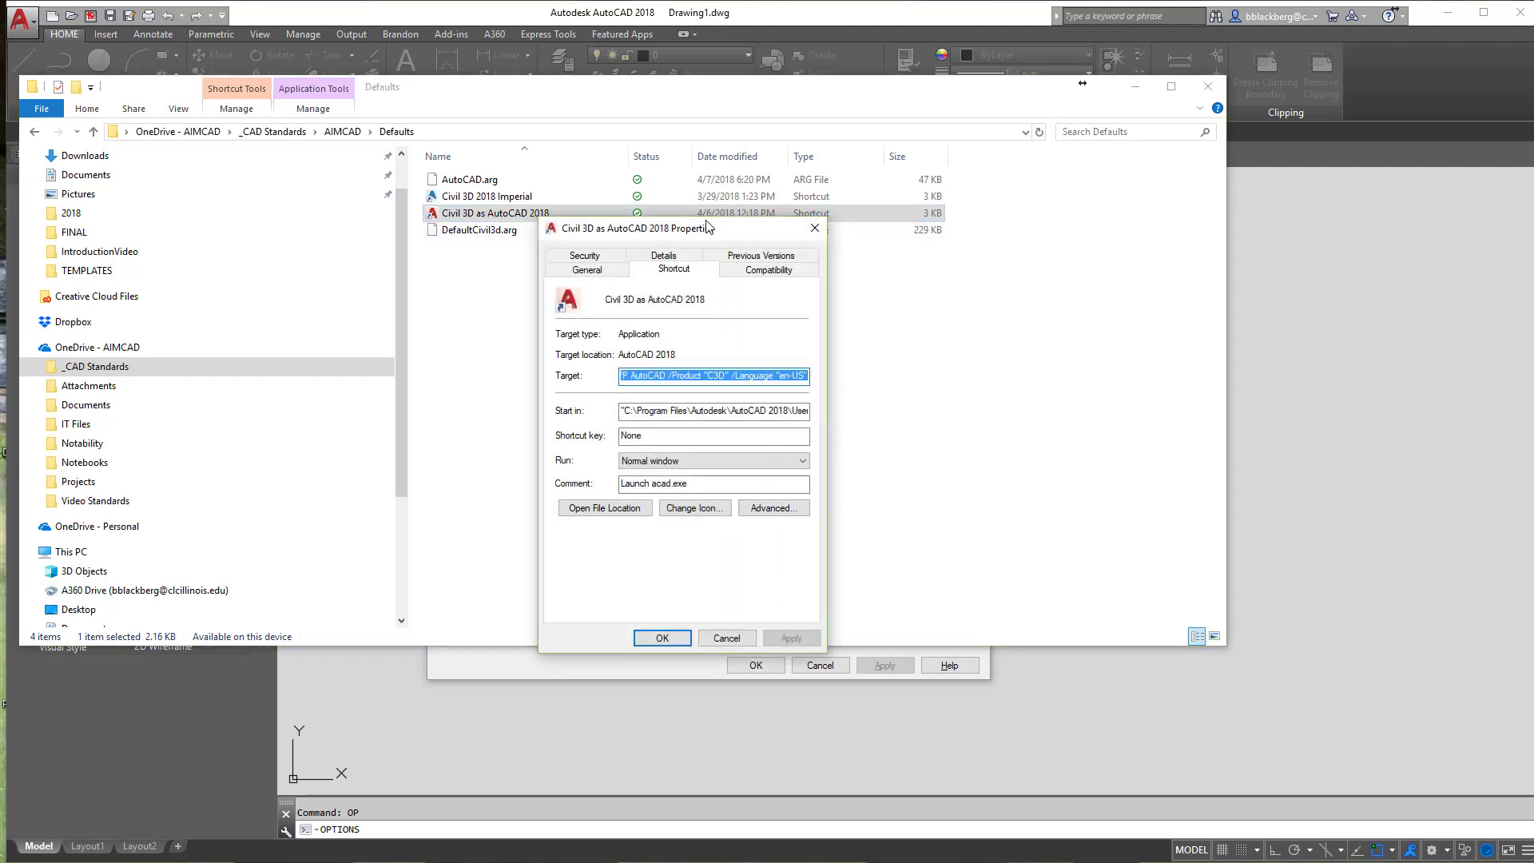
{"action": "left_click_drag", "start_coordinate": [707, 226], "coordinate": [593, 214]}
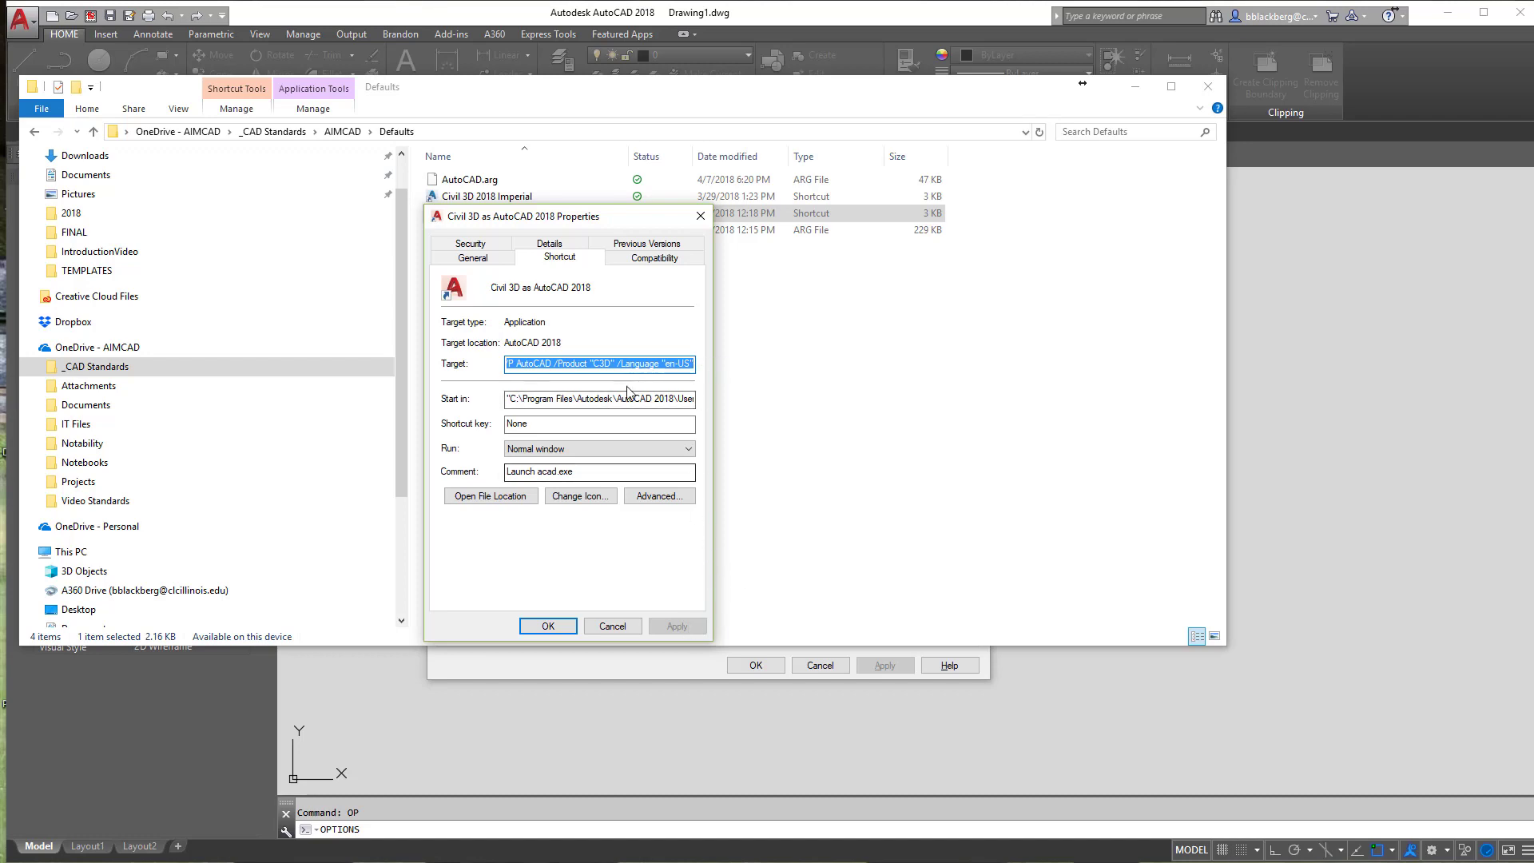
Examine the shortcut's Target line, highlight the AutoCAD profile name after the /P switch, and return to AutoCAD.
{"action": "left_click_drag", "start_coordinate": [583, 364], "coordinate": [472, 364]}
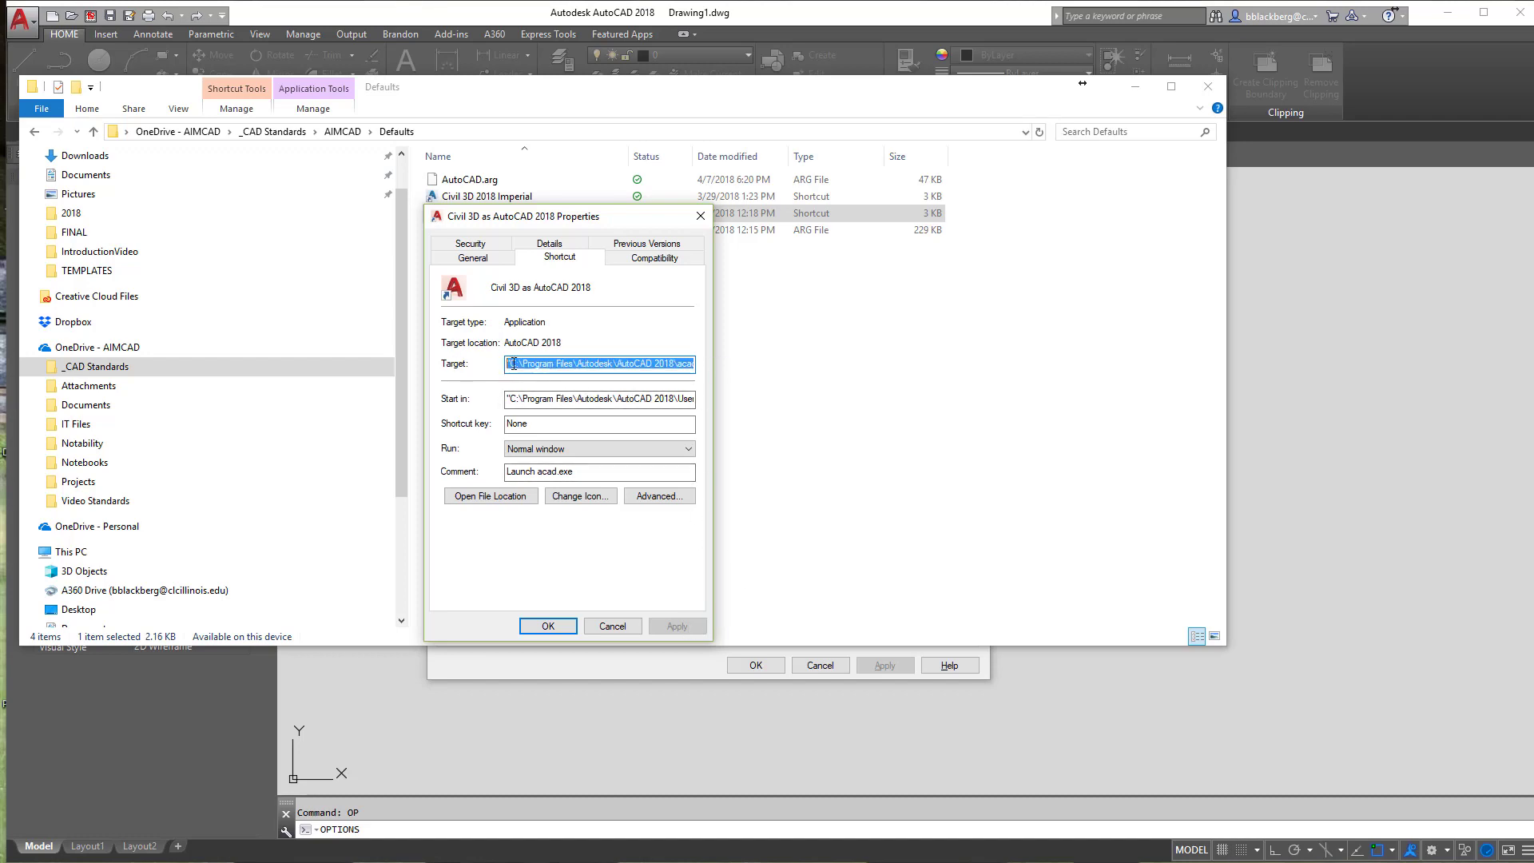
{"action": "left_click", "coordinate": [513, 364]}
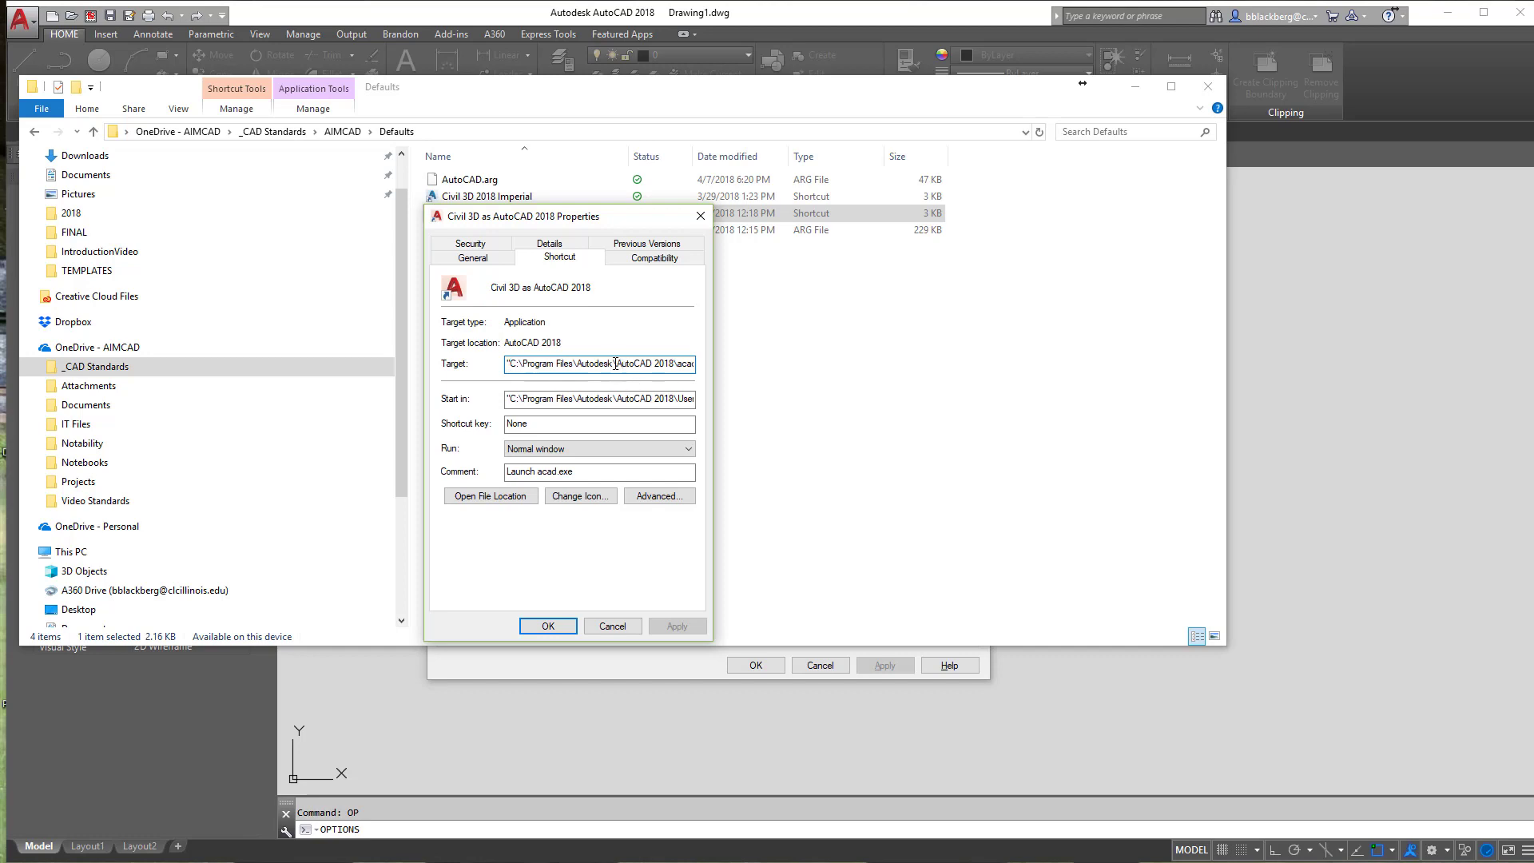
{"action": "key", "text": "Right"}
{"action": "key", "text": "Right"}
{"action": "key", "text": "Right"}
{"action": "key", "text": "Right"}
{"action": "key", "text": "Right"}
{"action": "key", "text": "Right"}
{"action": "key", "text": "Right"}
{"action": "key", "text": "Right"}
{"action": "key", "text": "Right"}
{"action": "key", "text": "Right"}
{"action": "key", "text": "Right"}
{"action": "key", "text": "Right"}
{"action": "key", "text": "Right"}
{"action": "key", "text": "Right"}
{"action": "left_click_drag", "start_coordinate": [668, 361], "coordinate": [633, 372]}
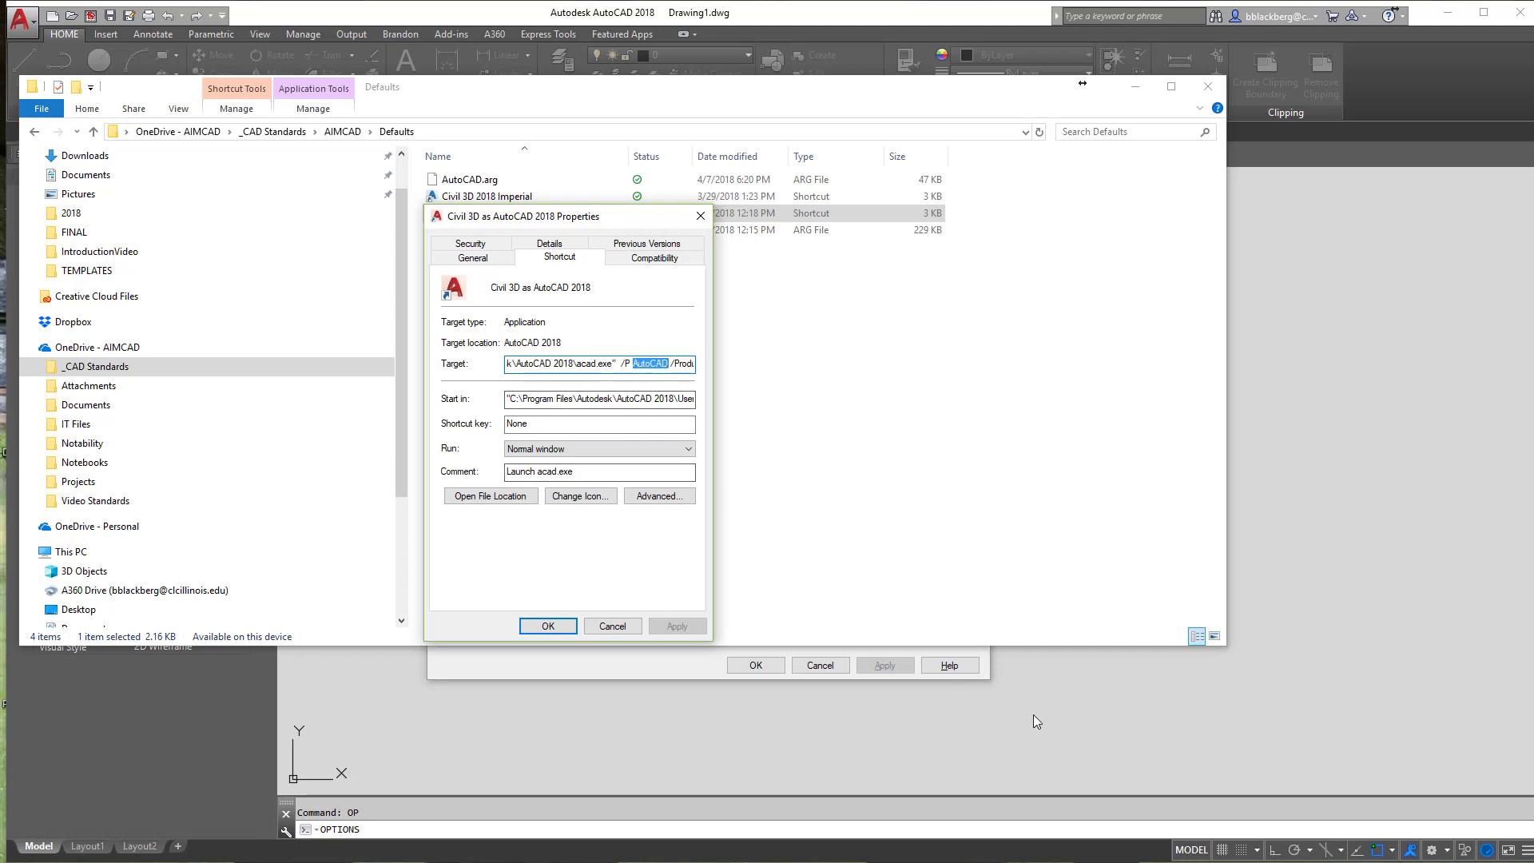
{"action": "left_click", "coordinate": [660, 668]}
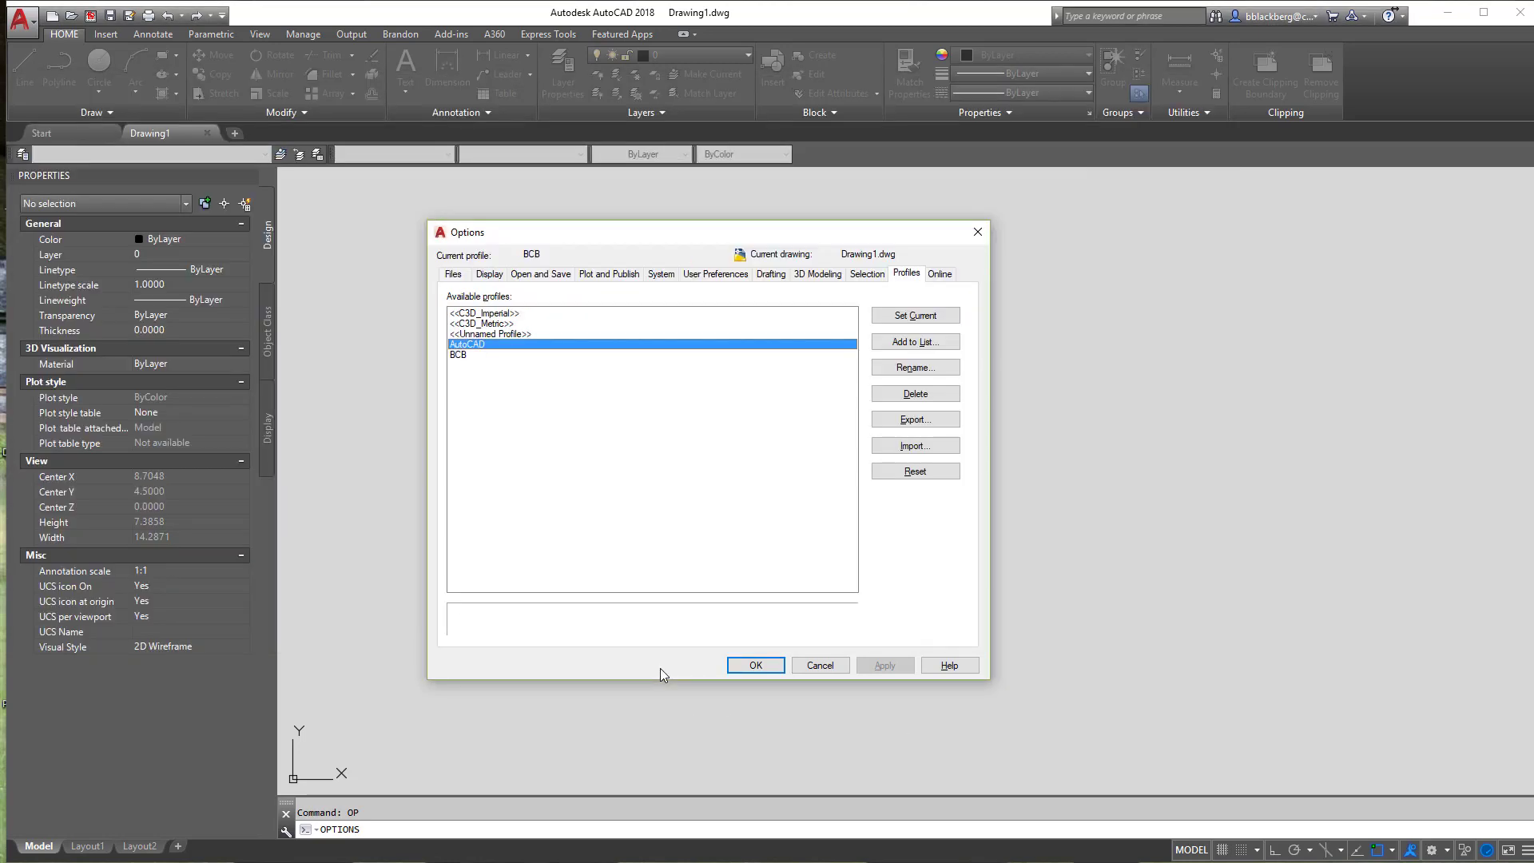
Make the AutoCAD profile current and examine its Support File Search Path.
{"action": "double_click", "coordinate": [470, 344]}
{"action": "double_click", "coordinate": [472, 315]}
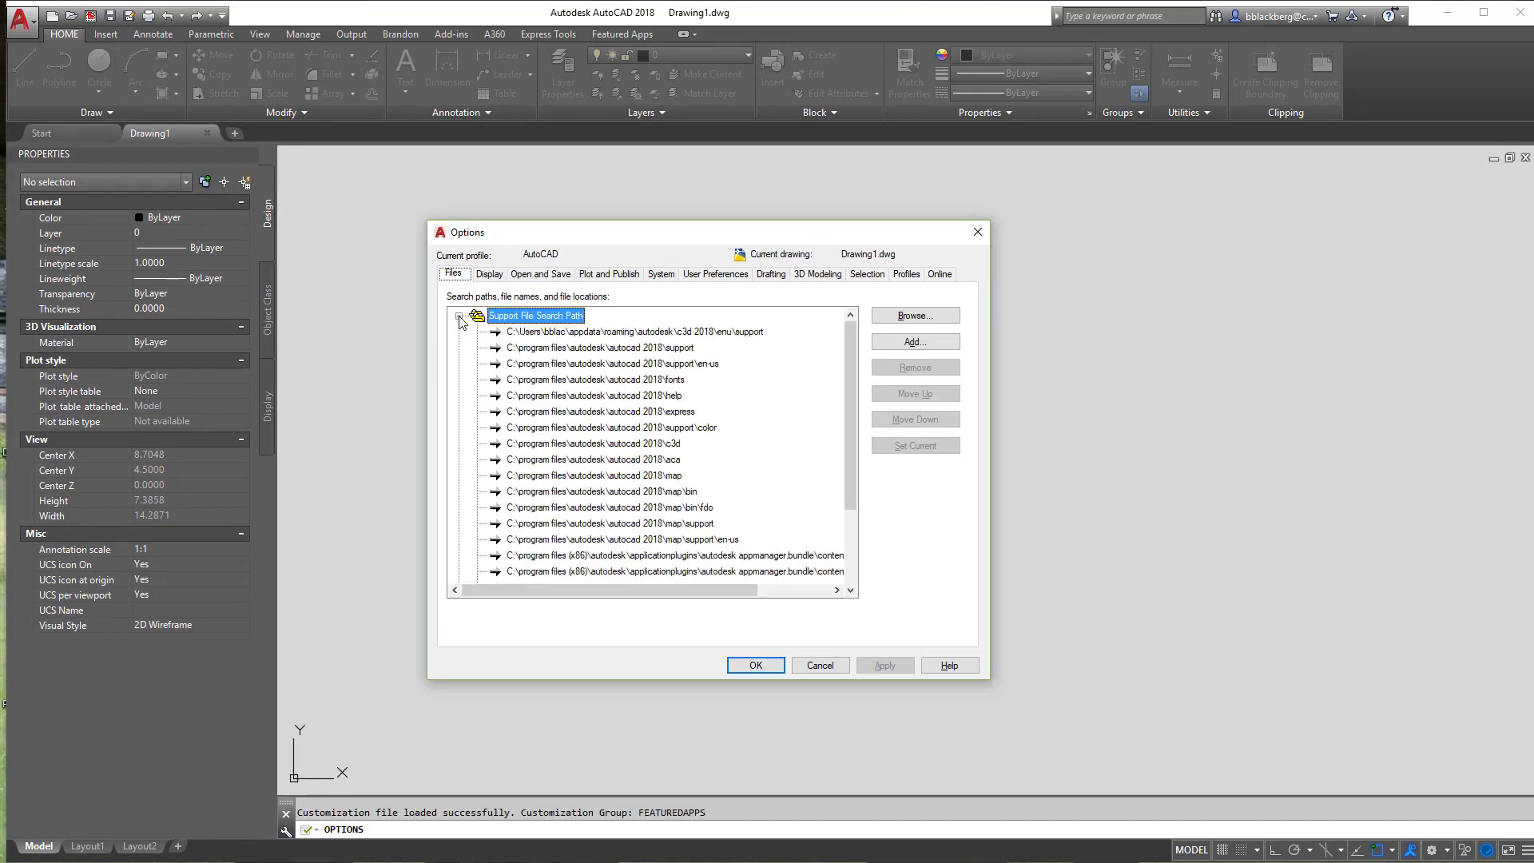
{"action": "scroll", "coordinate": [597, 447], "scroll_direction": "down", "scroll_amount": 1}
{"action": "scroll", "coordinate": [614, 526], "scroll_direction": "up", "scroll_amount": 1}
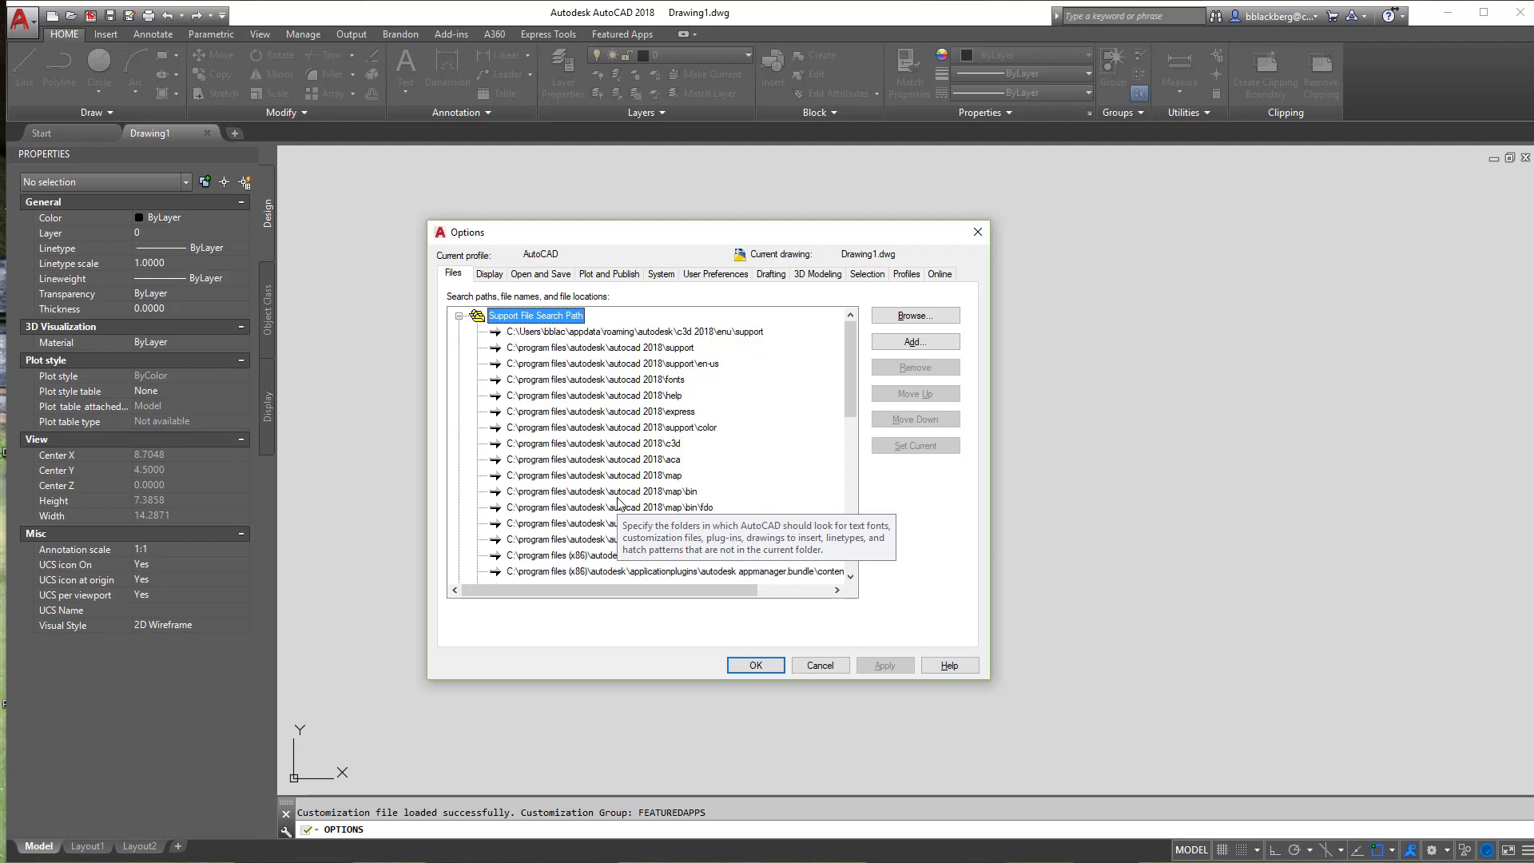
Make the BCB profile current and dismiss the shortcut's properties without changes.
{"action": "left_click", "coordinate": [907, 274]}
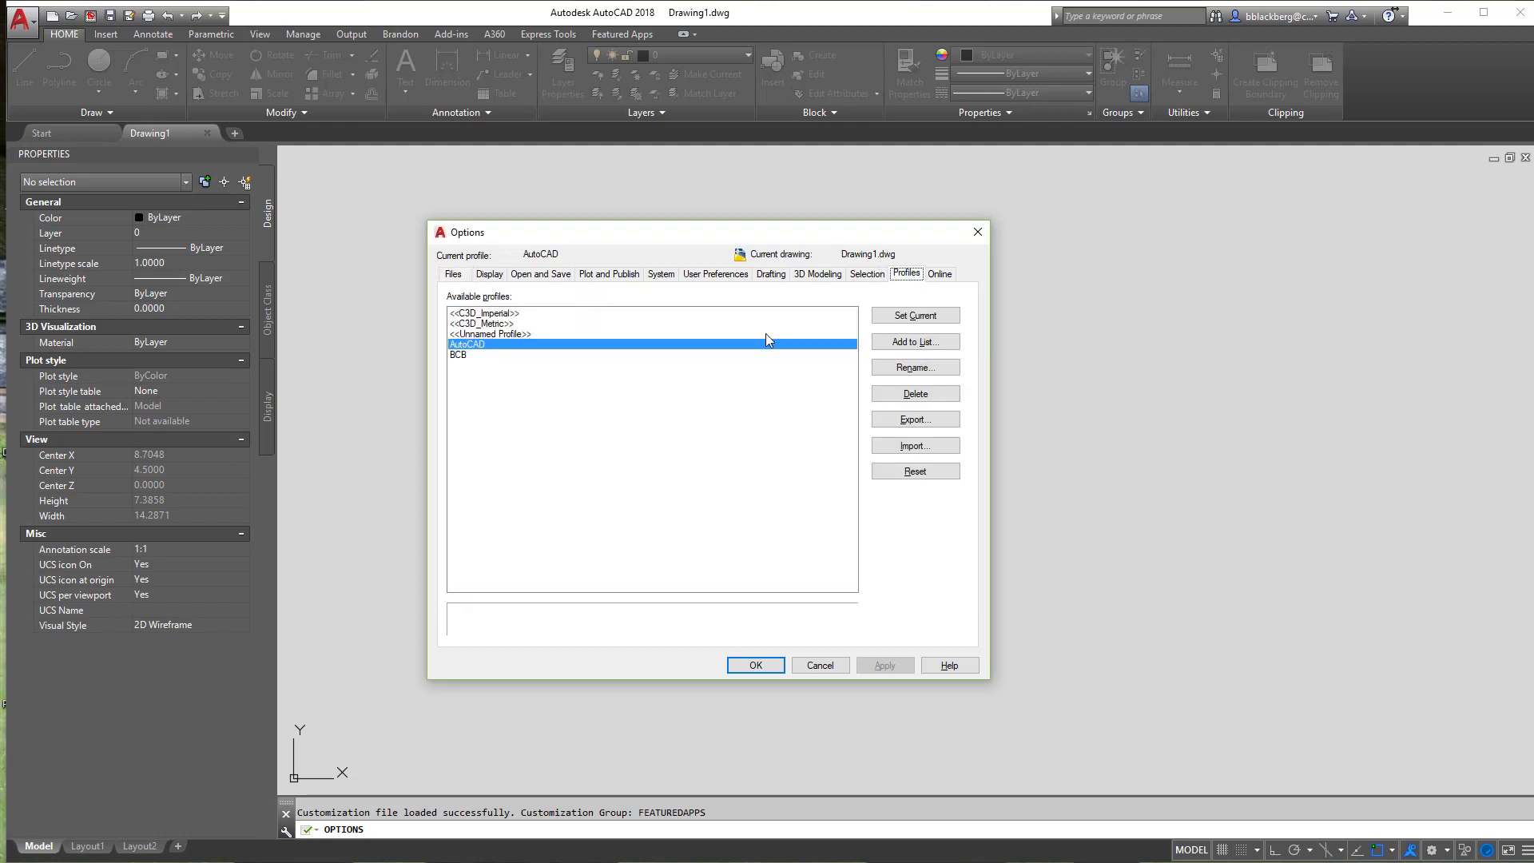
{"action": "left_click", "coordinate": [466, 355]}
{"action": "double_click", "coordinate": [466, 355]}
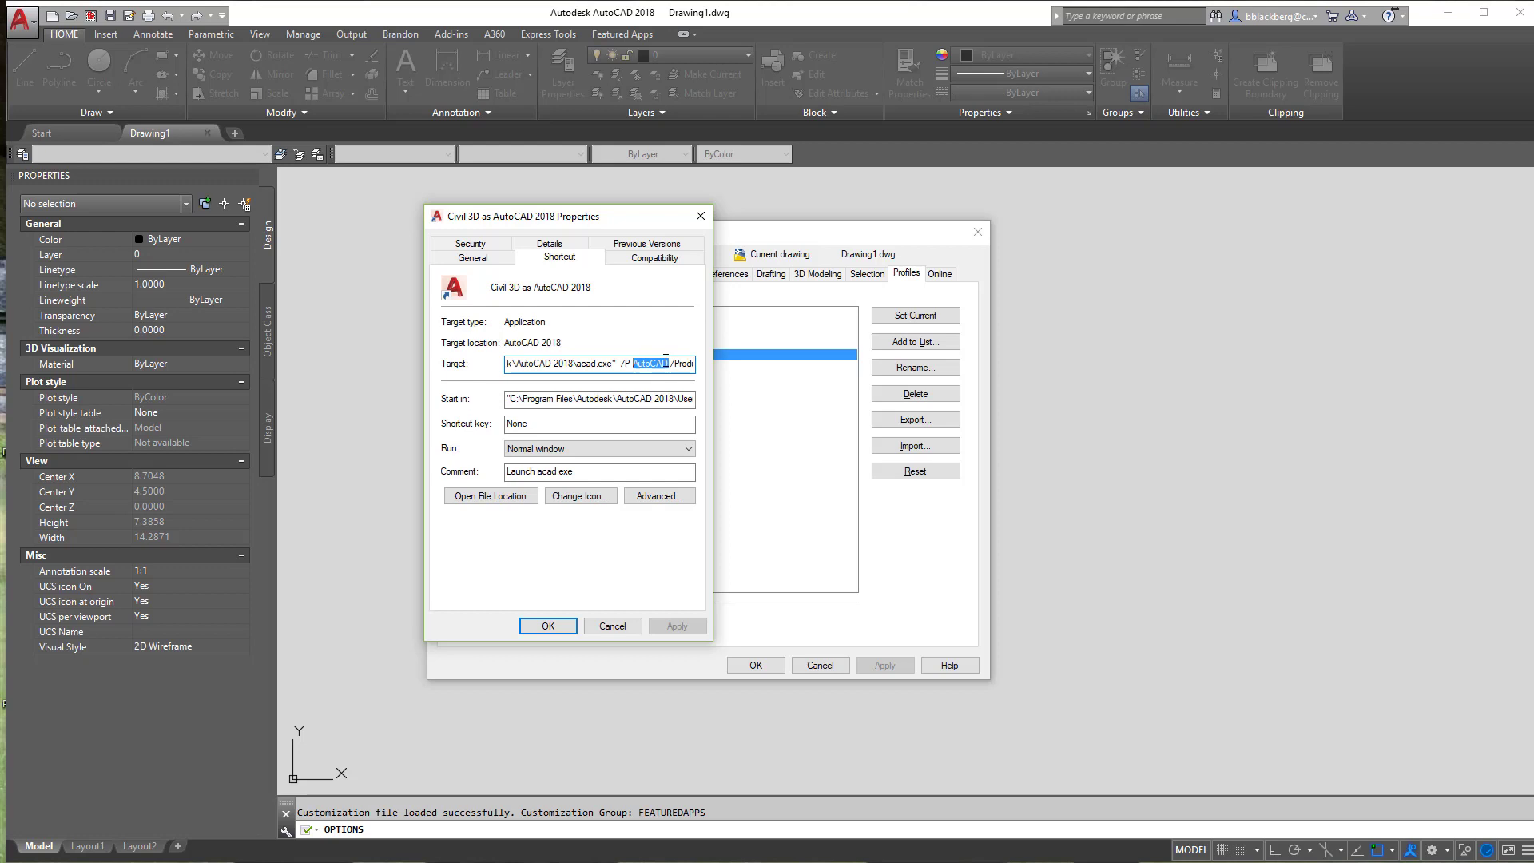
{"action": "left_click", "coordinate": [631, 630]}
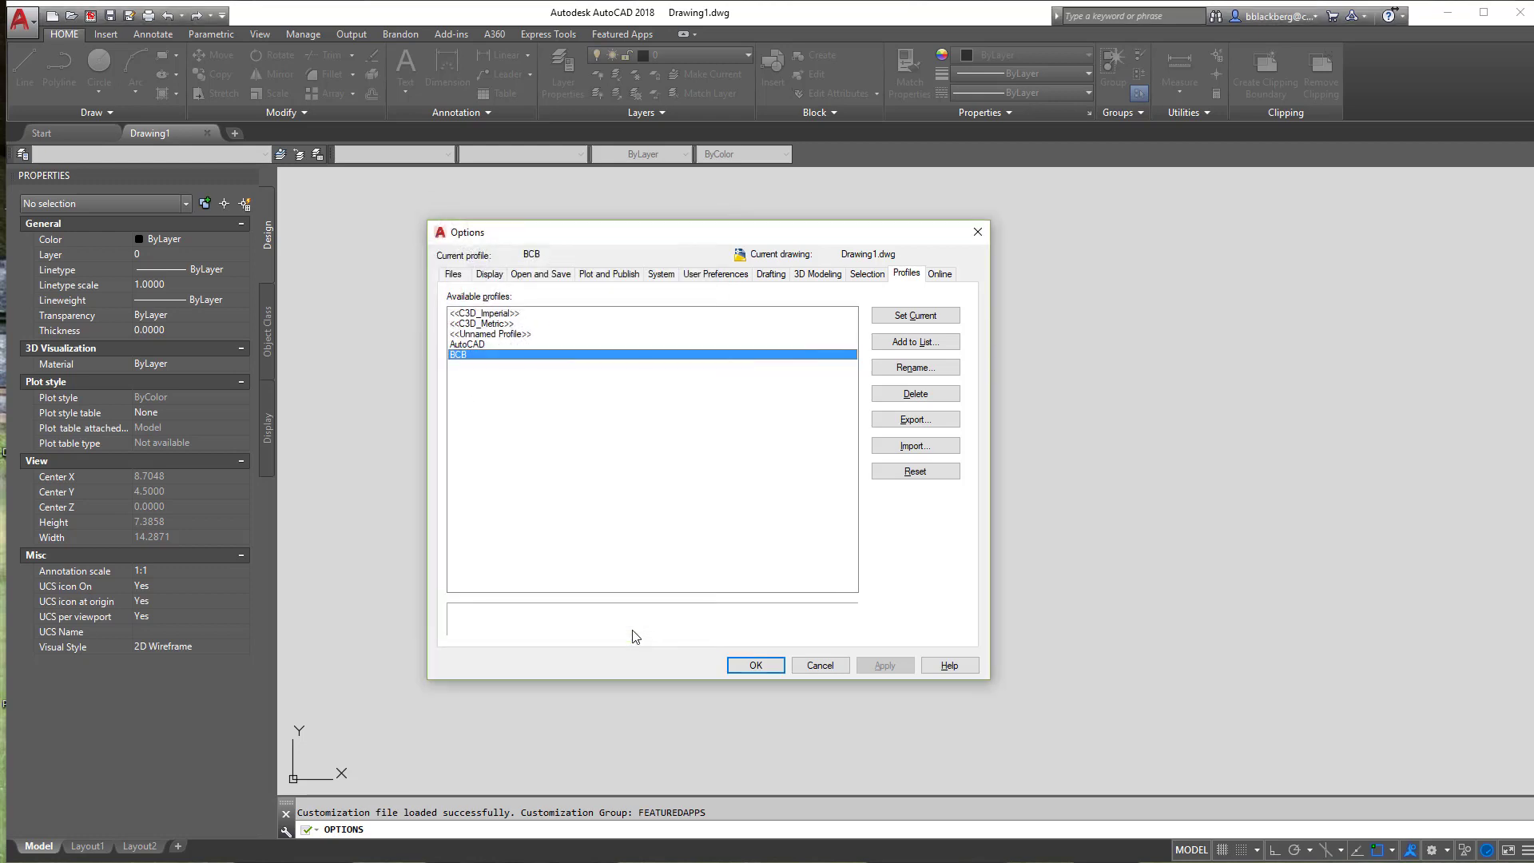
Check the BCB profile's Support File Search Path for the shared CAD Standards support folder, then collapse the entry.
{"action": "left_click", "coordinate": [486, 342]}
{"action": "left_click", "coordinate": [459, 358]}
{"action": "left_click", "coordinate": [461, 356]}
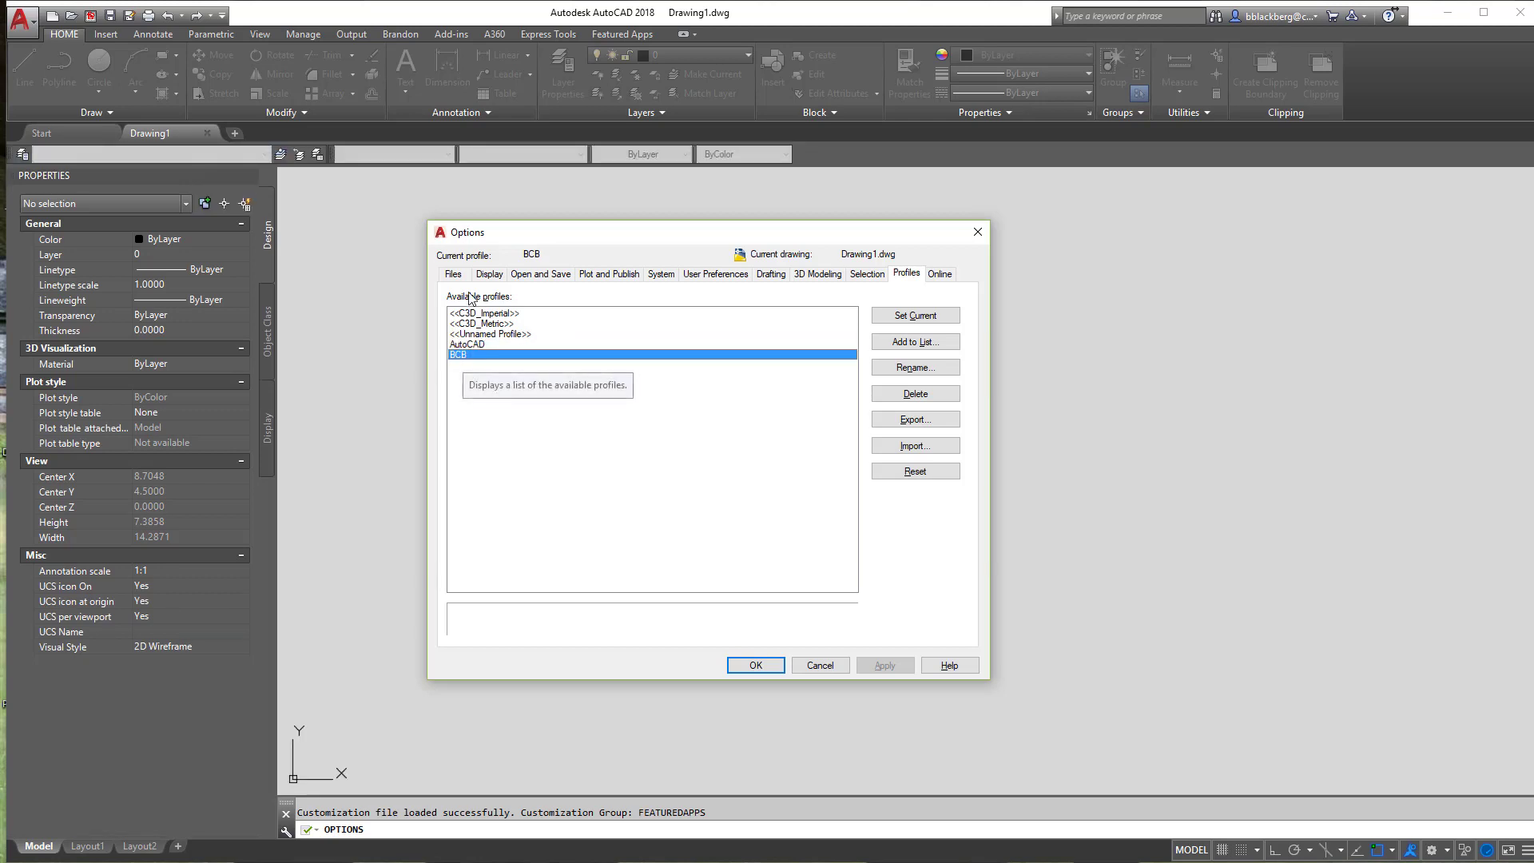
{"action": "left_click", "coordinate": [453, 273]}
{"action": "left_click", "coordinate": [459, 317]}
{"action": "scroll", "coordinate": [480, 352], "scroll_direction": "down", "scroll_amount": 3}
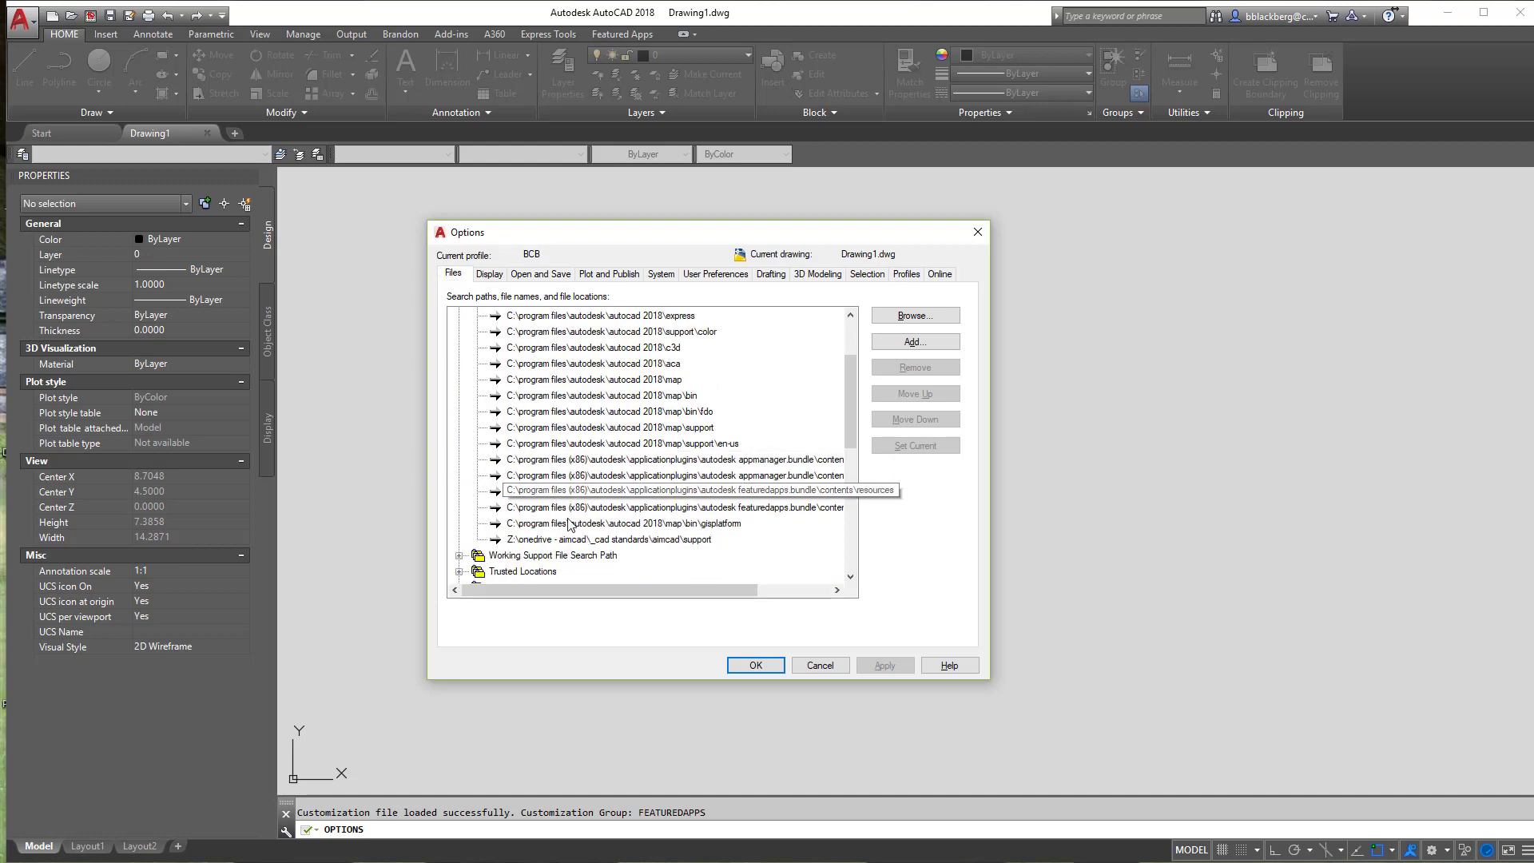
{"action": "scroll", "coordinate": [480, 351], "scroll_direction": "up", "scroll_amount": 3}
{"action": "left_click", "coordinate": [459, 316]}
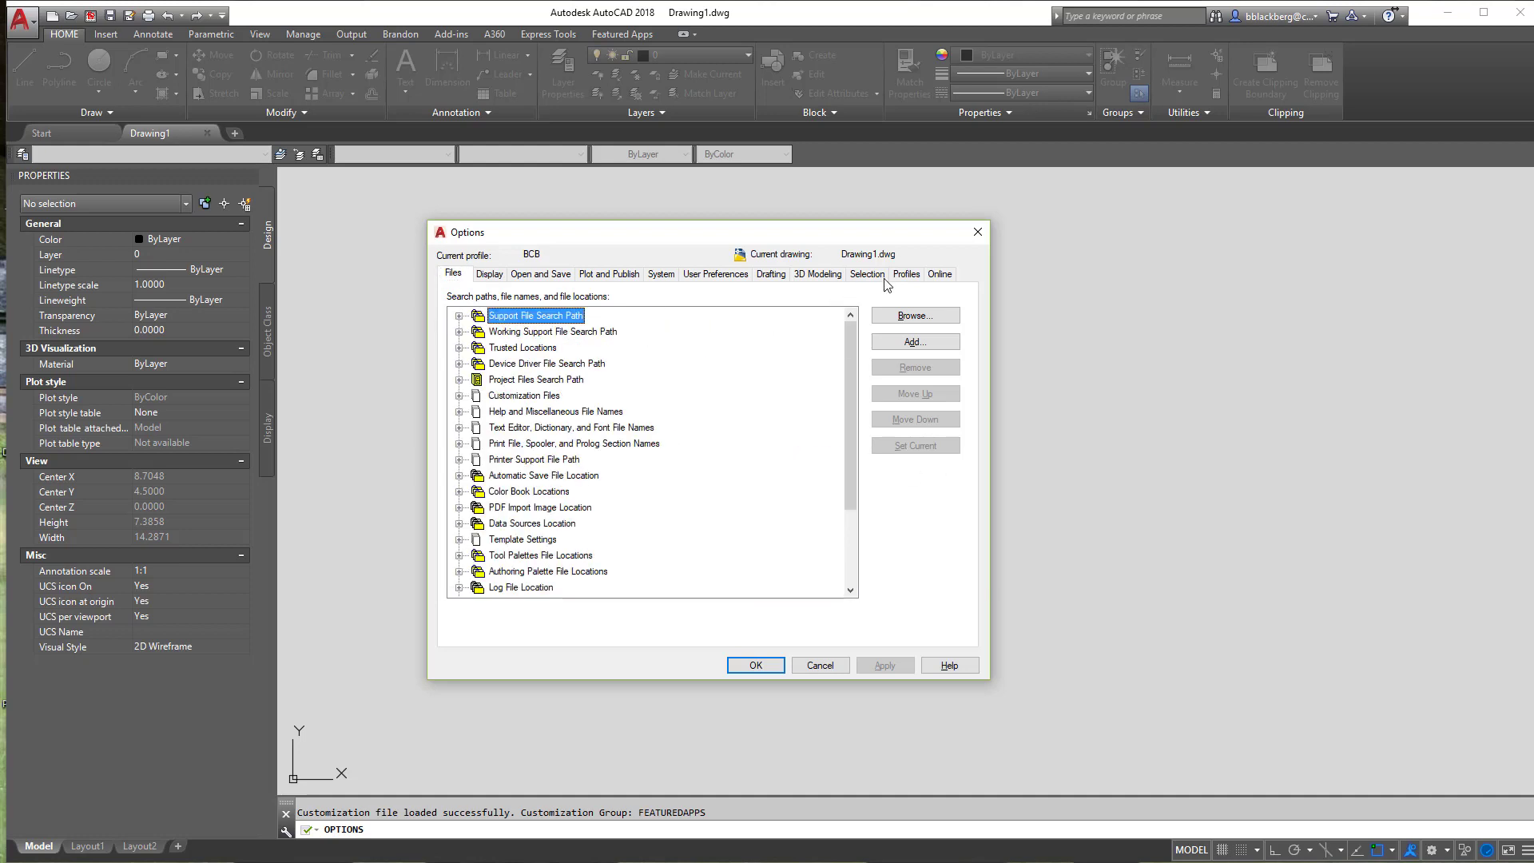
Switch to the AutoCAD profile and check whether its Support File Search Path includes the shared CAD Standards support folder.
{"action": "left_click", "coordinate": [906, 274]}
{"action": "double_click", "coordinate": [468, 345]}
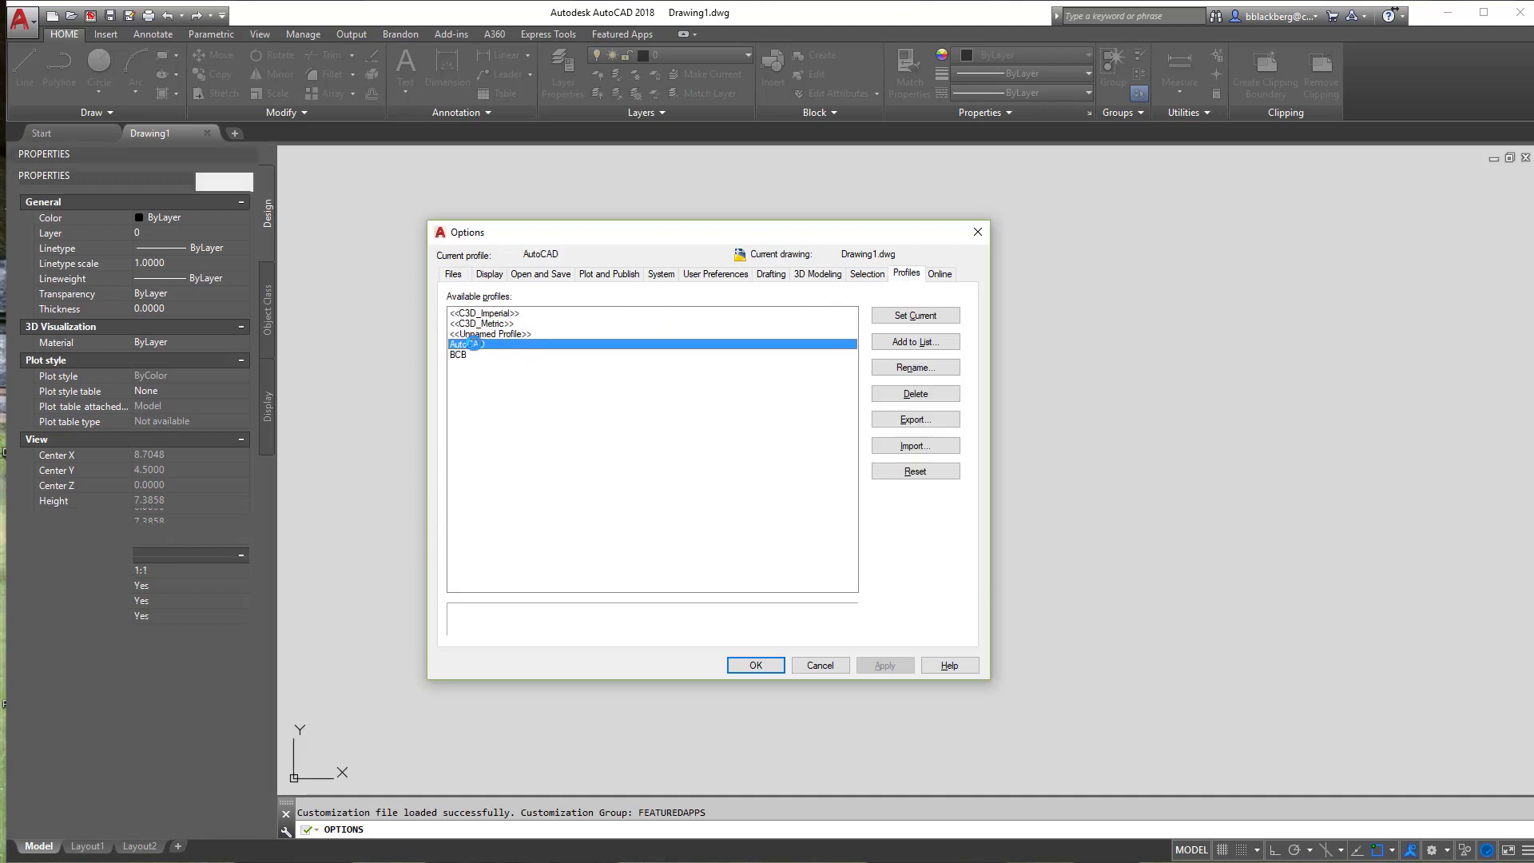
{"action": "left_click", "coordinate": [454, 273]}
{"action": "left_click", "coordinate": [459, 317]}
{"action": "left_click", "coordinate": [459, 317]}
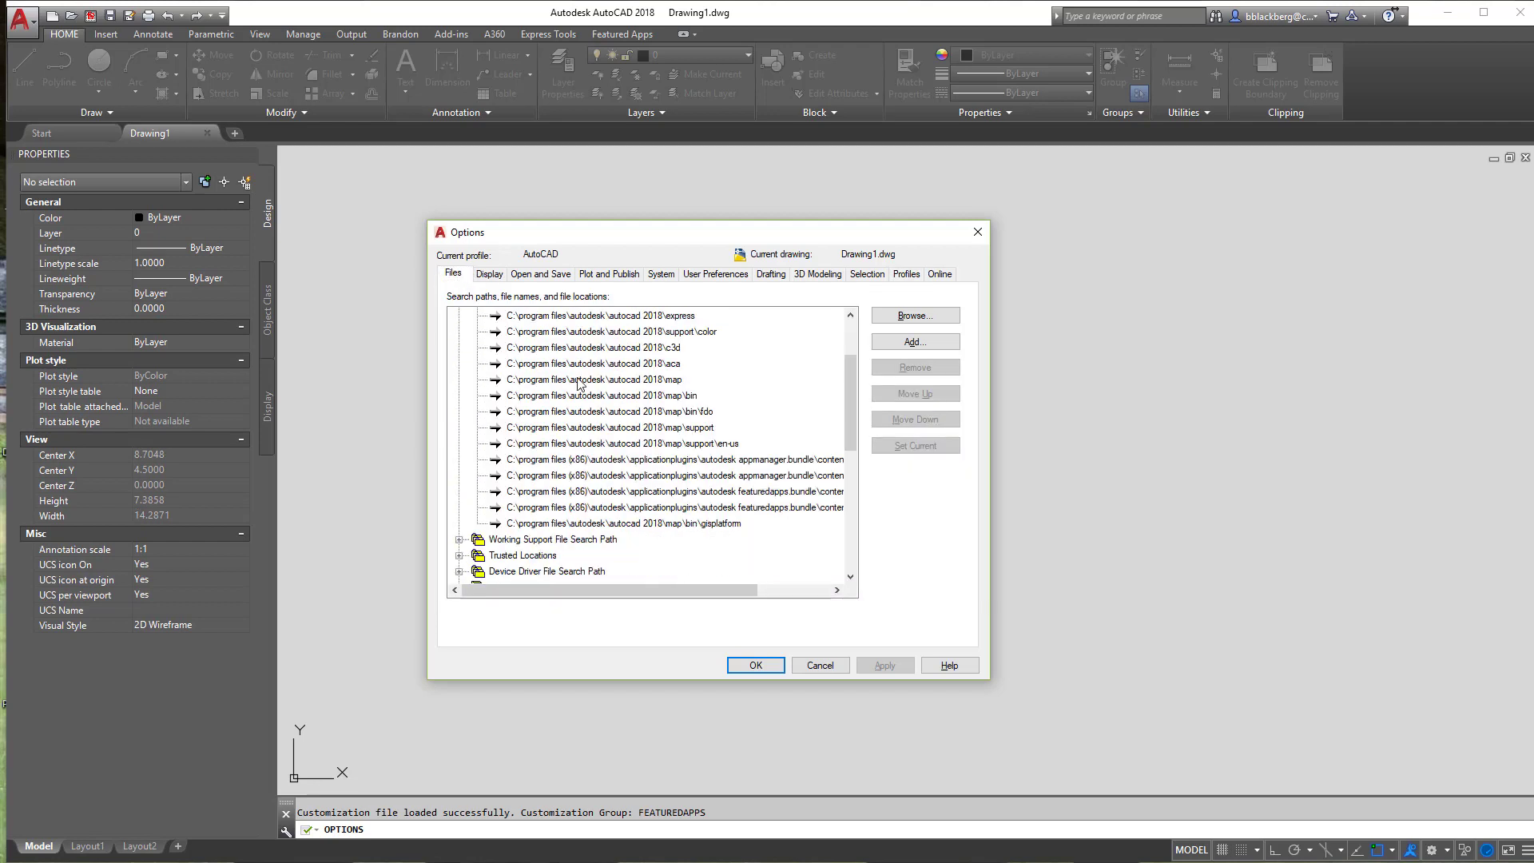
{"action": "left_click", "coordinate": [458, 316]}
{"action": "left_click", "coordinate": [459, 317]}
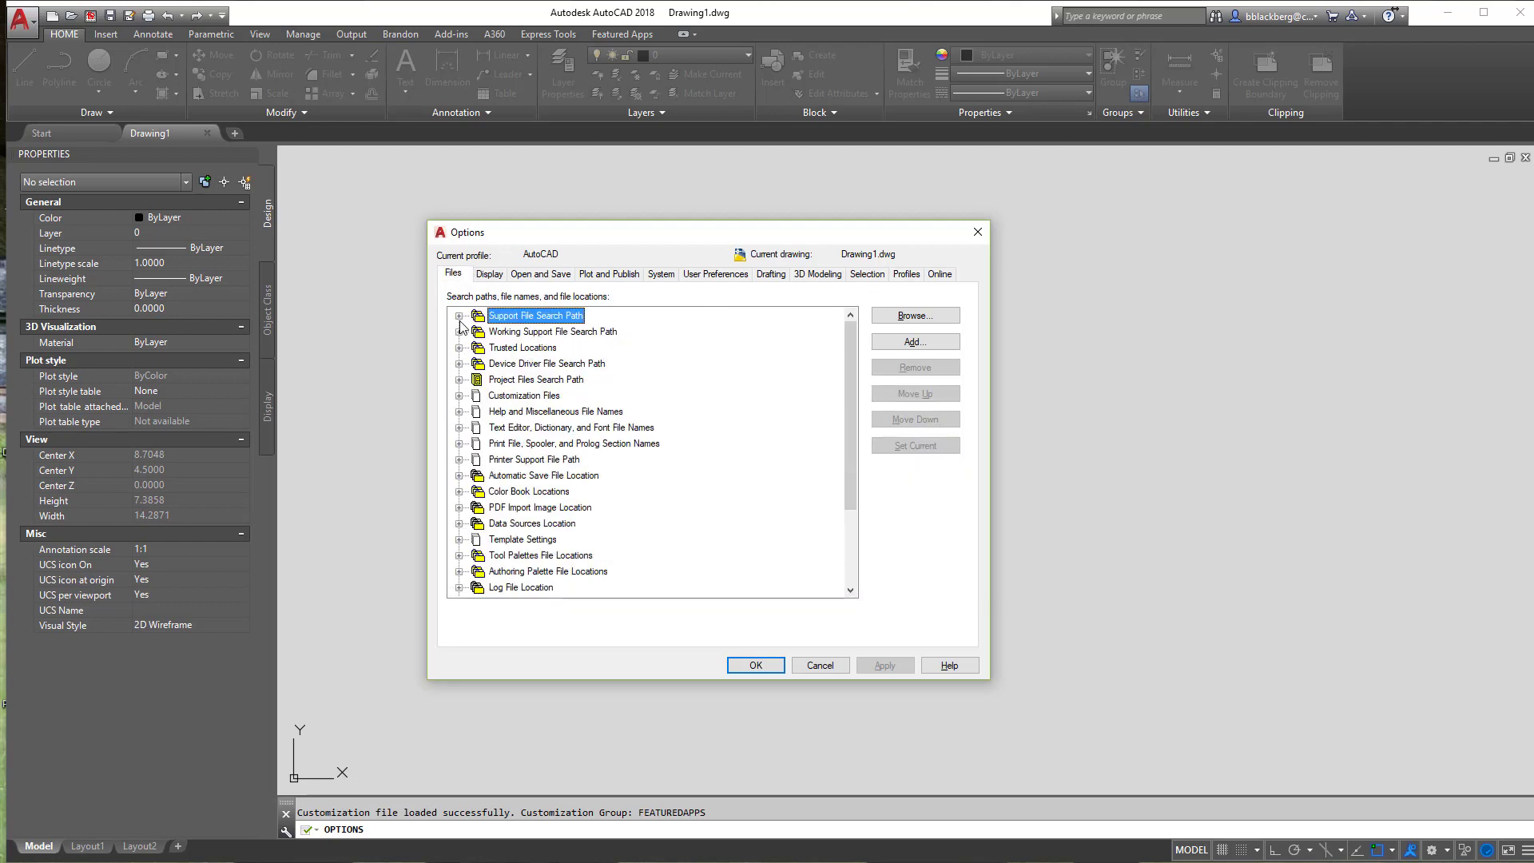
Return to the available profiles and set BCB as the current profile.
{"action": "left_click", "coordinate": [906, 274]}
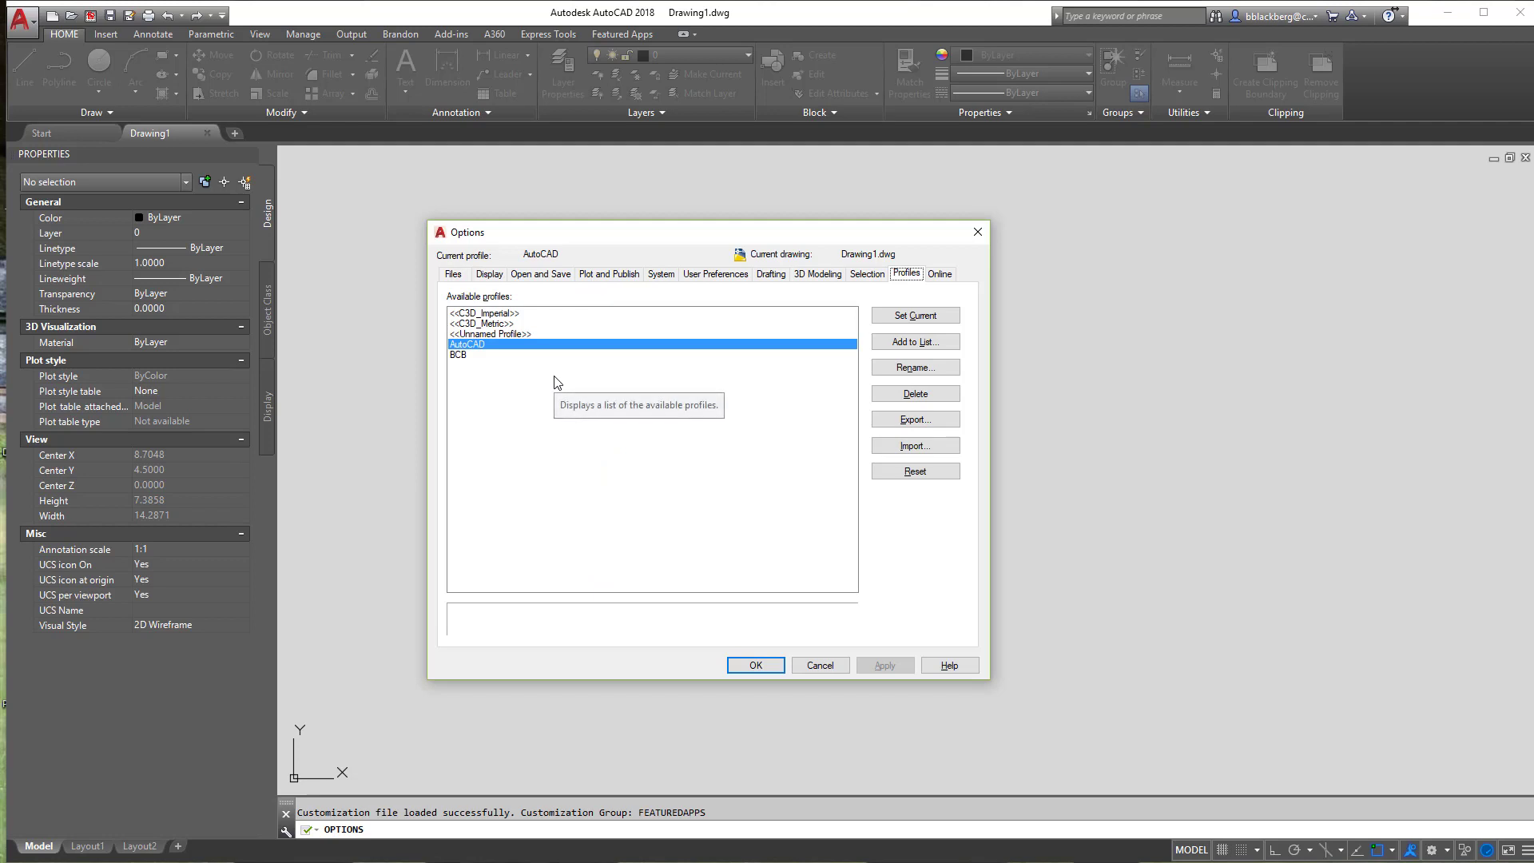
{"action": "left_click", "coordinate": [470, 354]}
{"action": "left_click", "coordinate": [472, 344]}
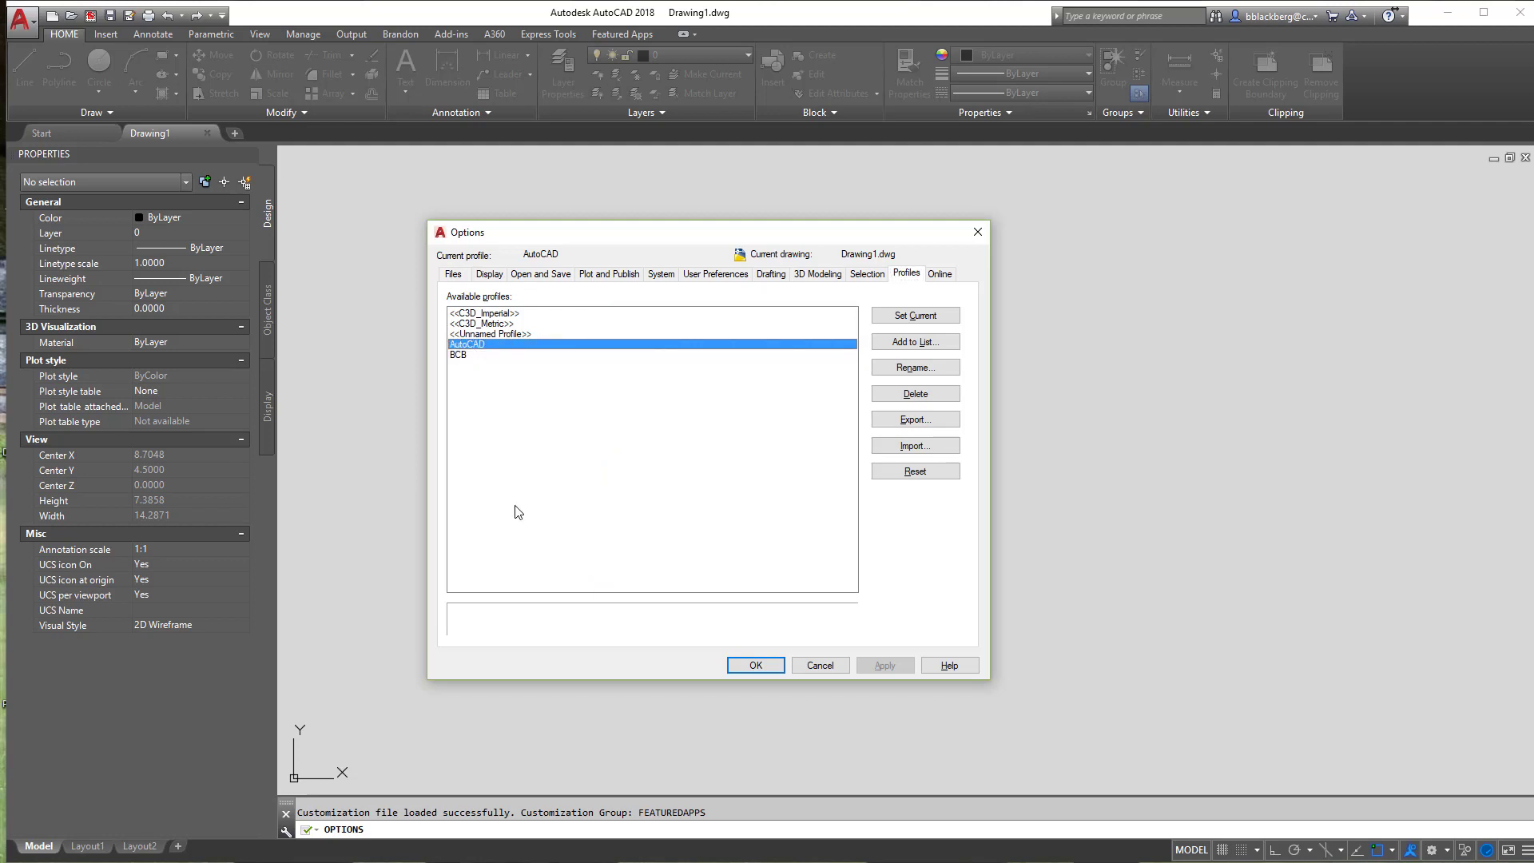
{"action": "double_click", "coordinate": [469, 355]}
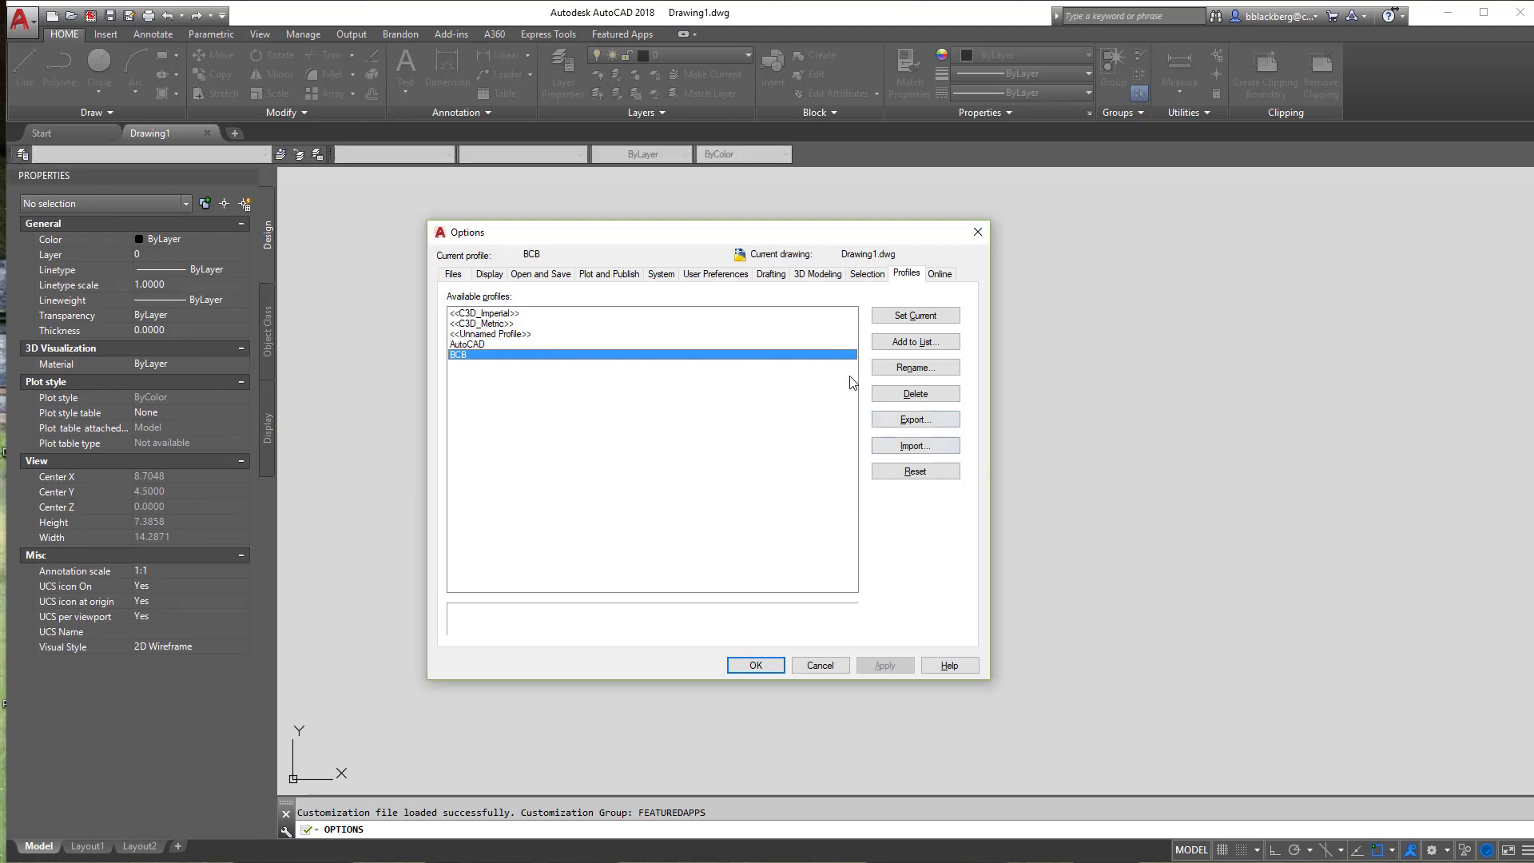
Delete the AutoCAD profile from the available profiles.
{"action": "left_click", "coordinate": [530, 345]}
{"action": "left_click", "coordinate": [916, 393]}
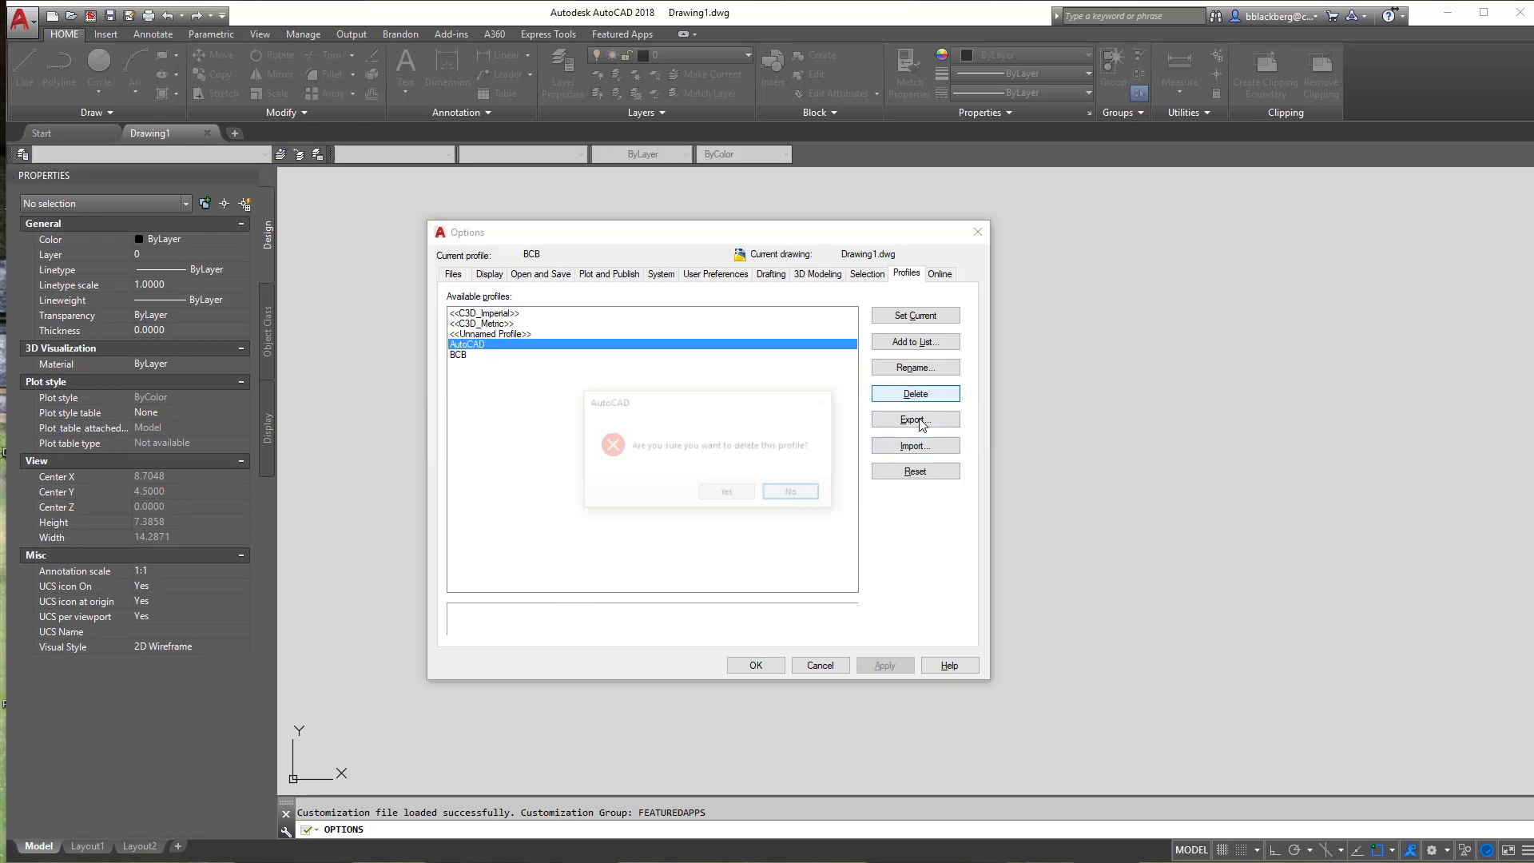
{"action": "left_click", "coordinate": [726, 493]}
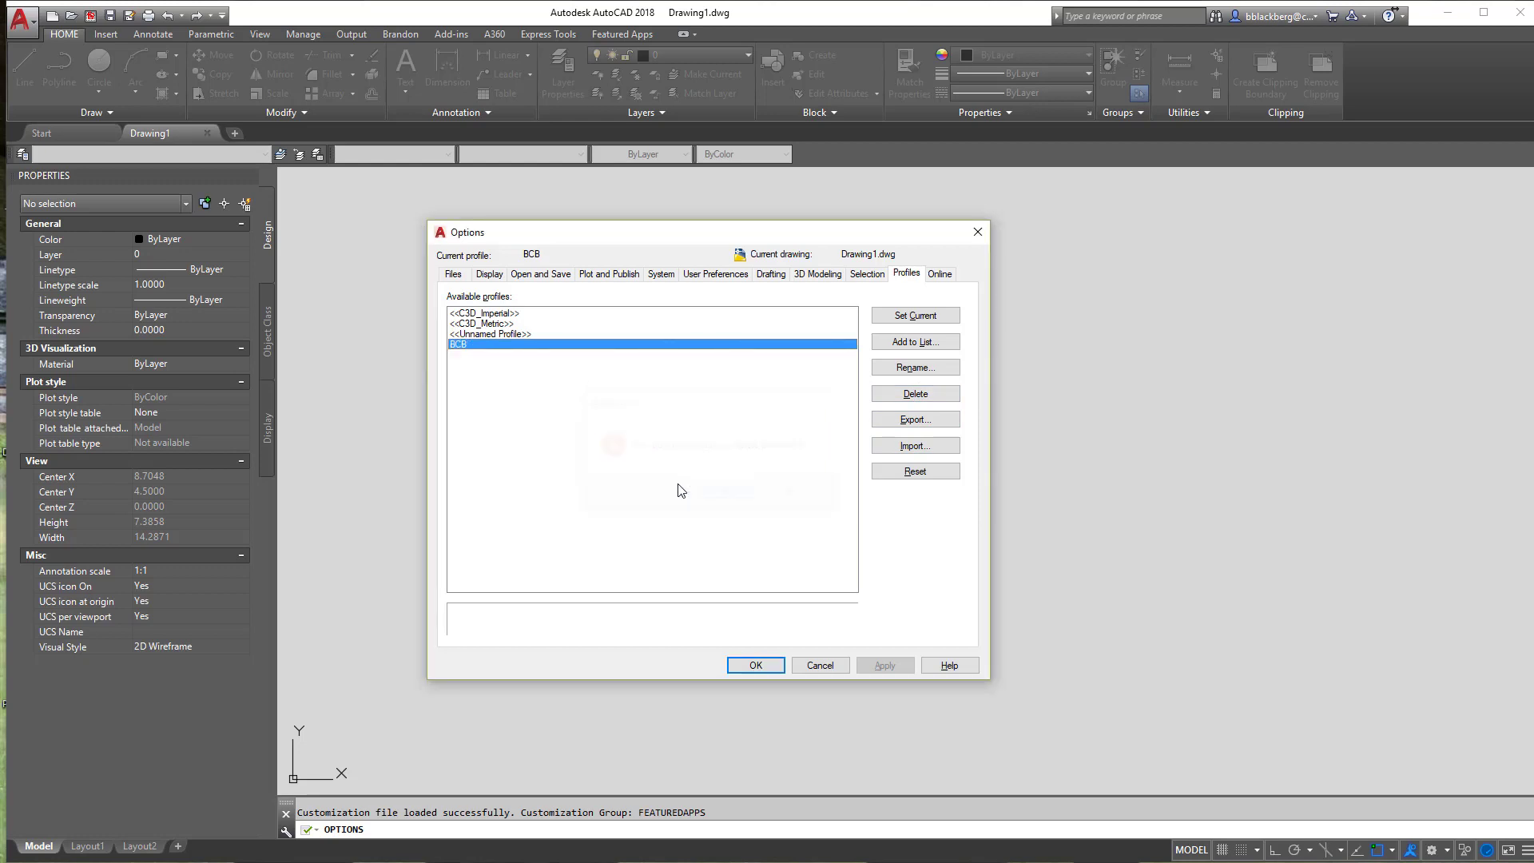
Rename the BCB profile as AutoCAD and accept the Options changes.
{"action": "left_click", "coordinate": [925, 368]}
{"action": "type", "text": "Aut"}
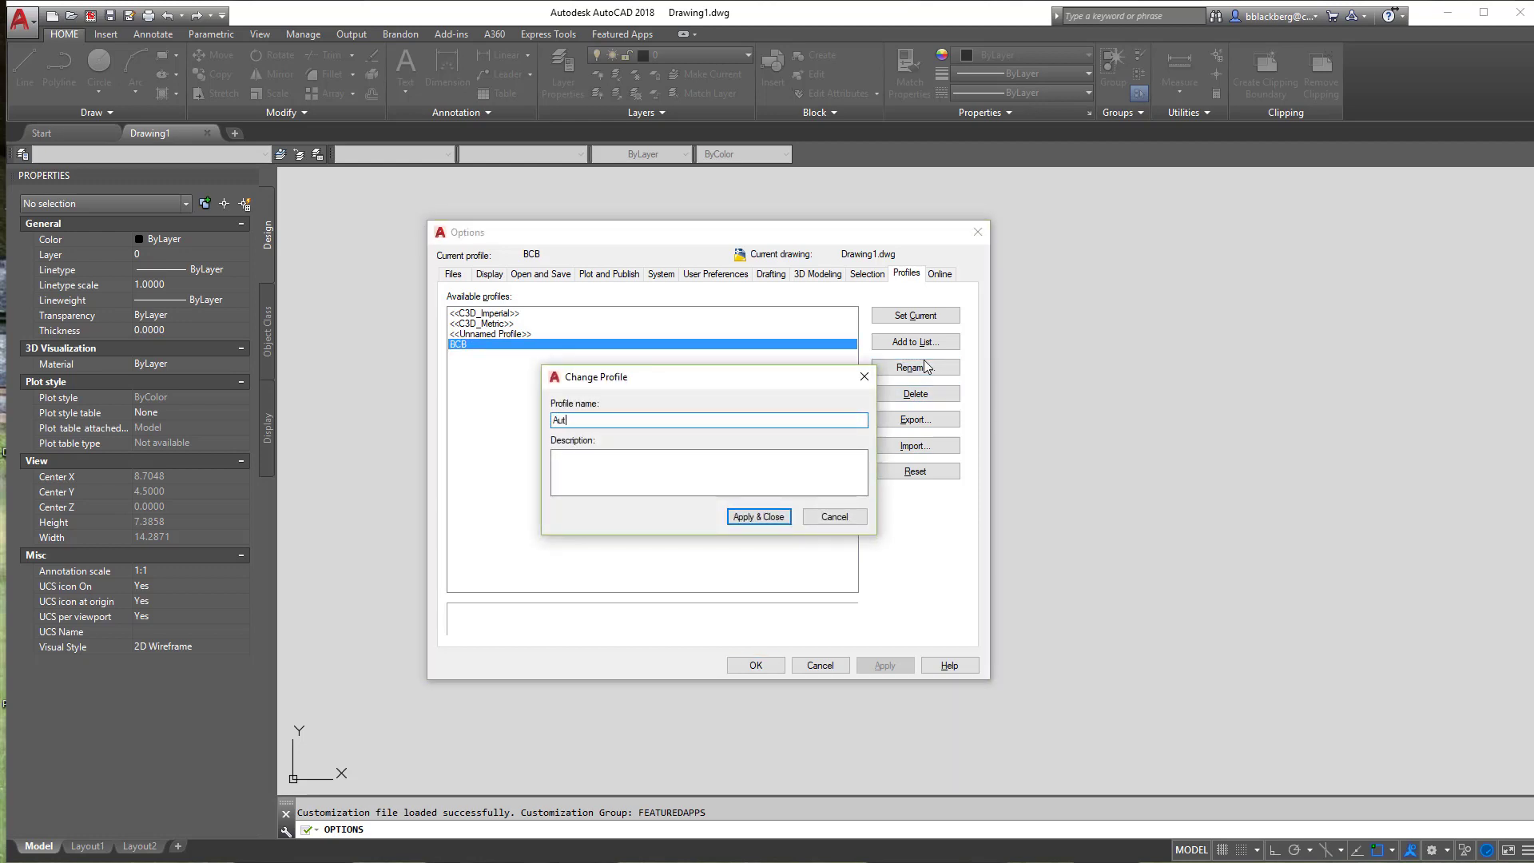
{"action": "type", "text": "oCAD"}
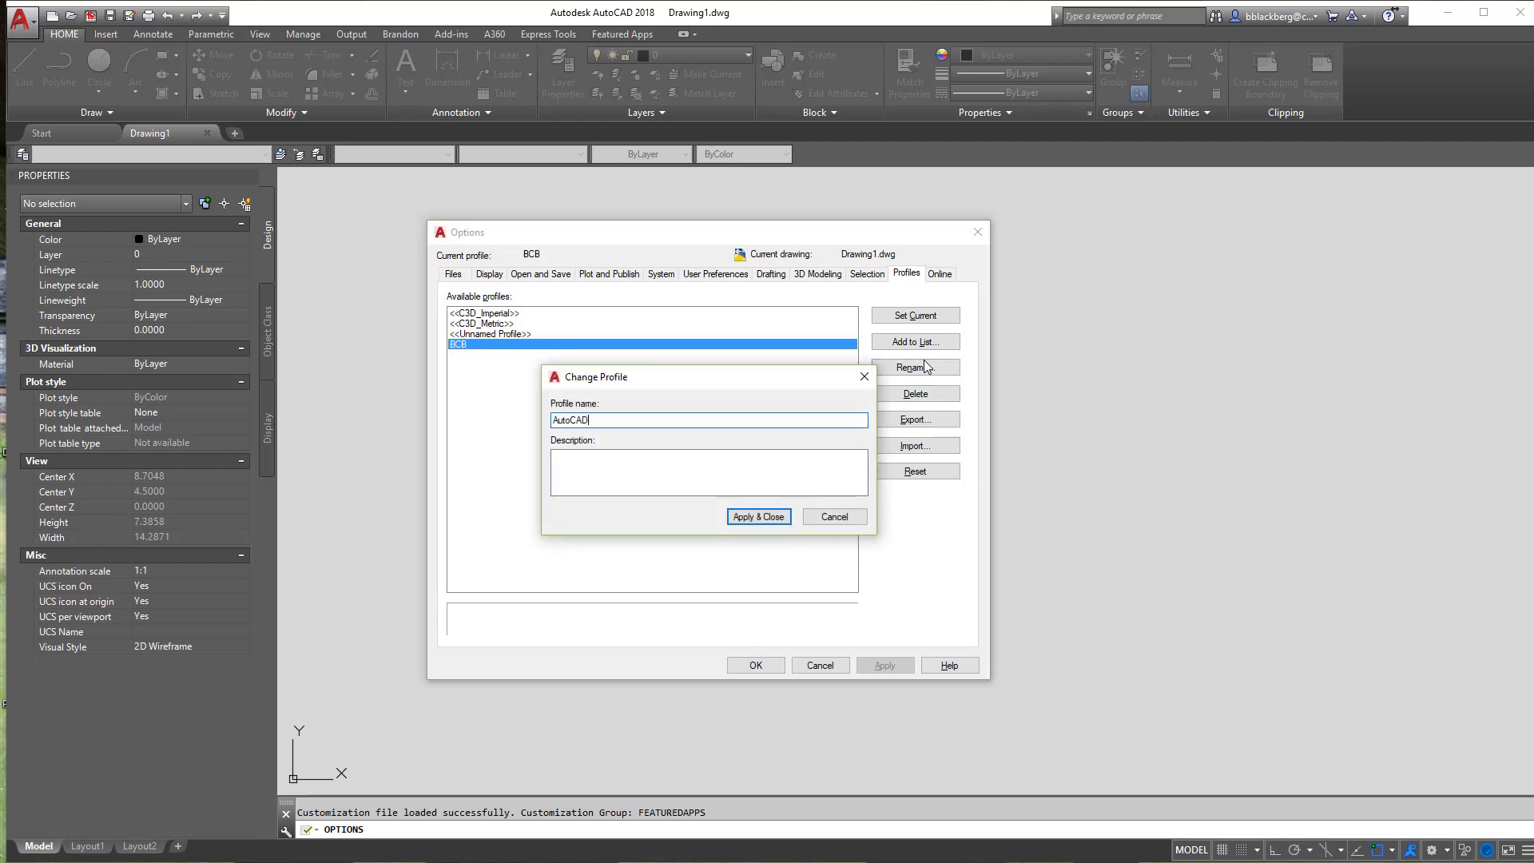
{"action": "left_click", "coordinate": [759, 517]}
{"action": "left_click", "coordinate": [756, 666]}
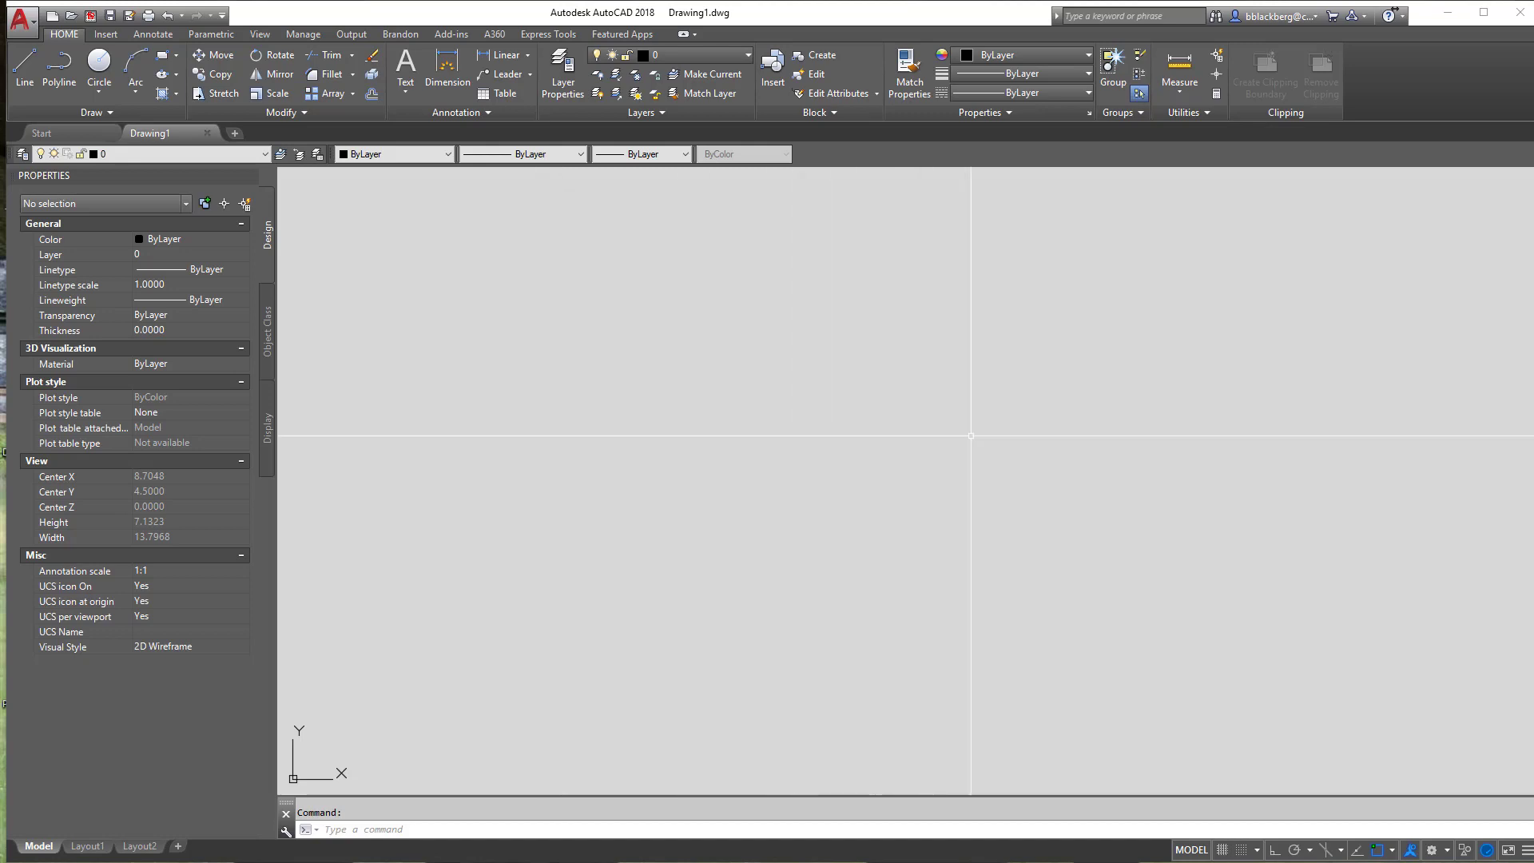
Close AutoCAD and the Defaults folder window, and check the 24x36 layout of Drawing1 in the restarted AutoCAD.
{"action": "left_click", "coordinate": [1520, 12]}
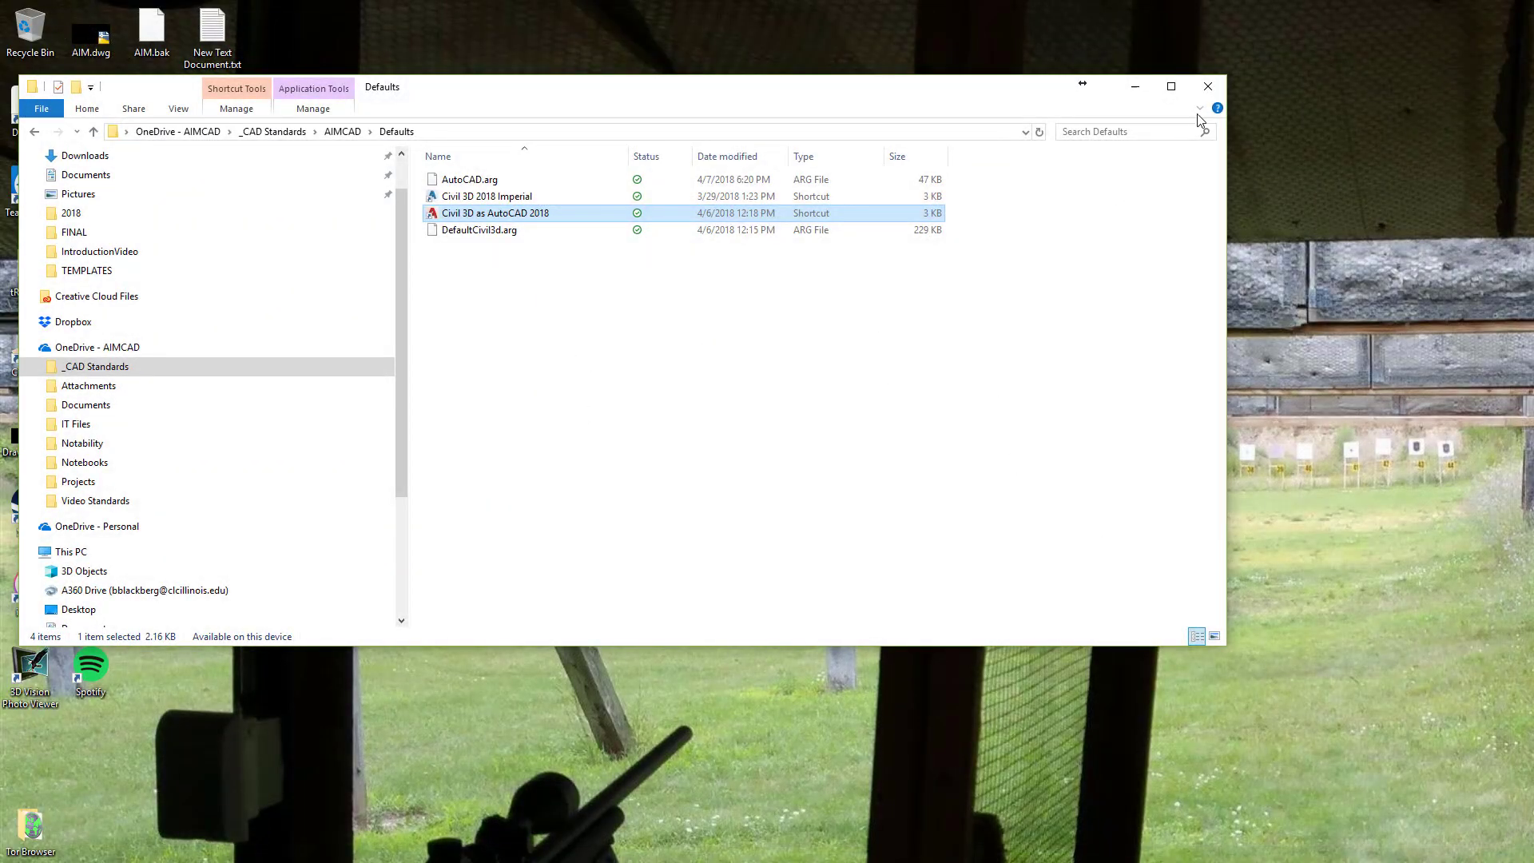
{"action": "left_click", "coordinate": [1209, 87]}
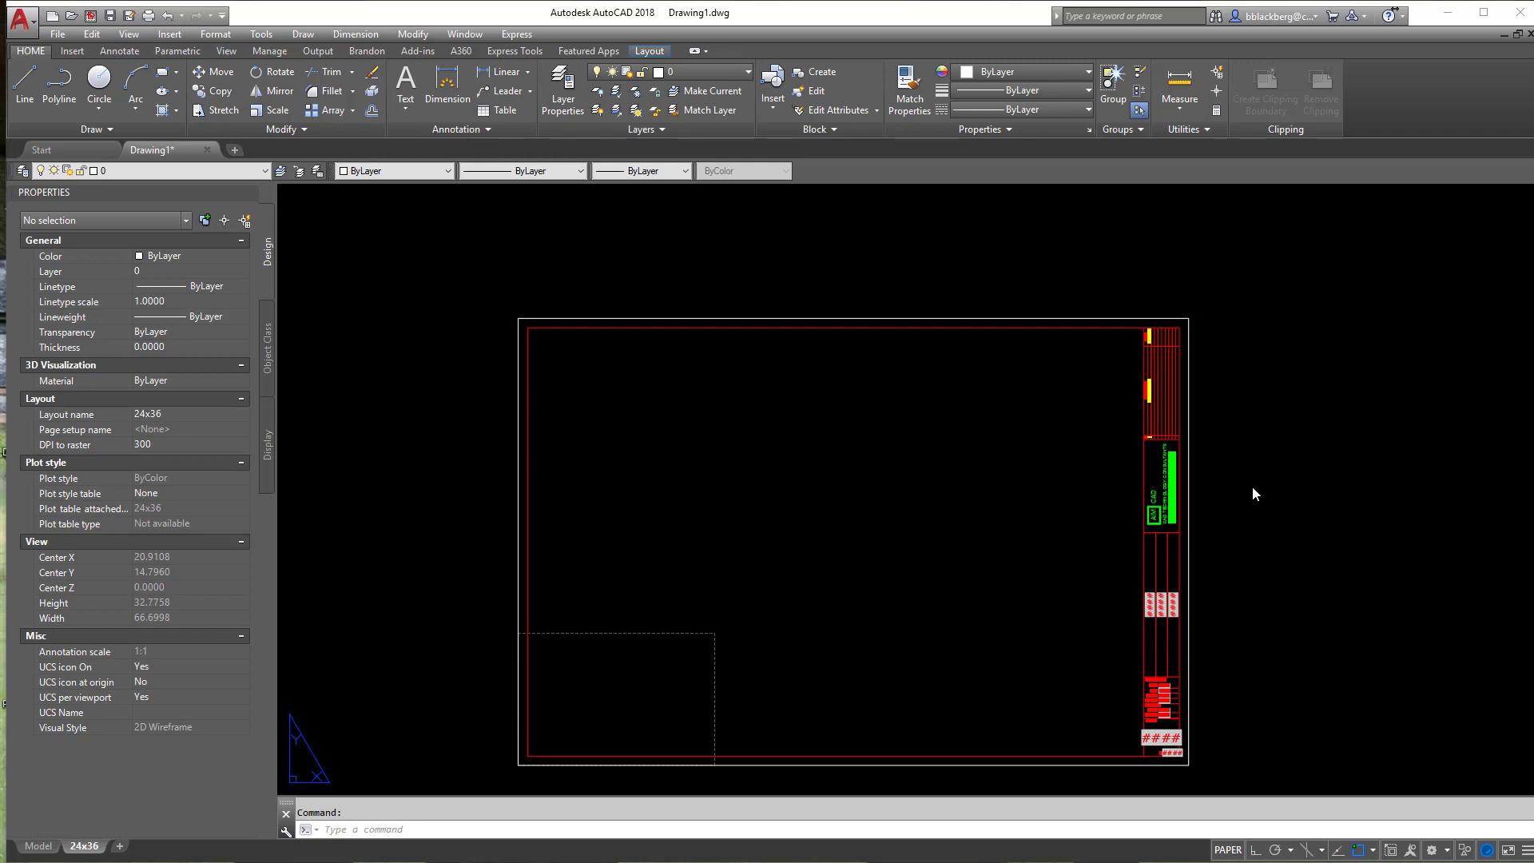
{"action": "left_click", "coordinate": [1043, 559]}
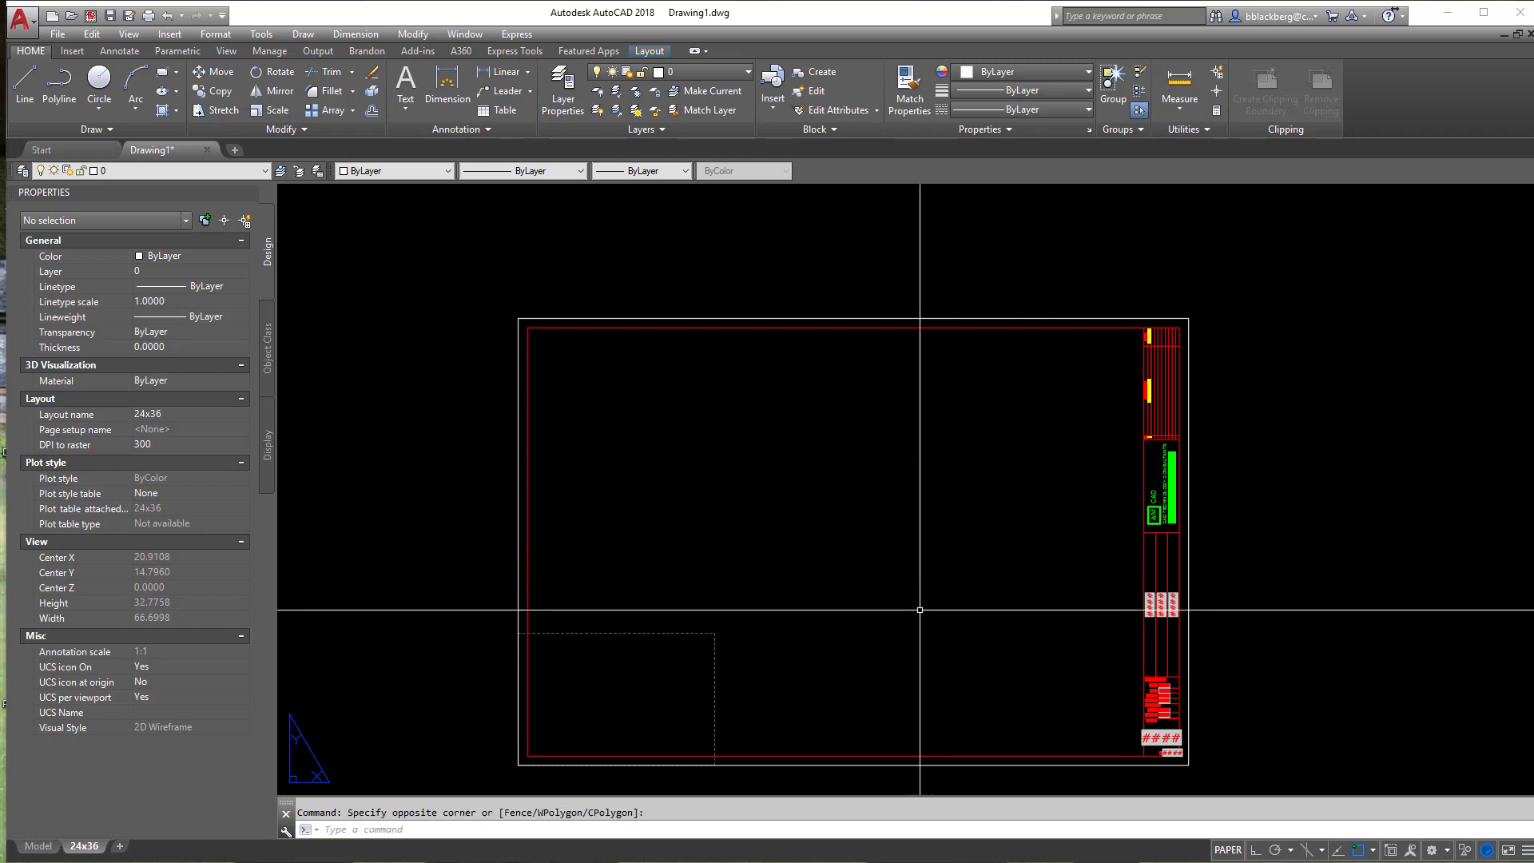
Open Options and examine the Support File Search Path entries of the AutoCAD profile.
{"action": "type", "text": "op"}
{"action": "key", "text": "Return"}
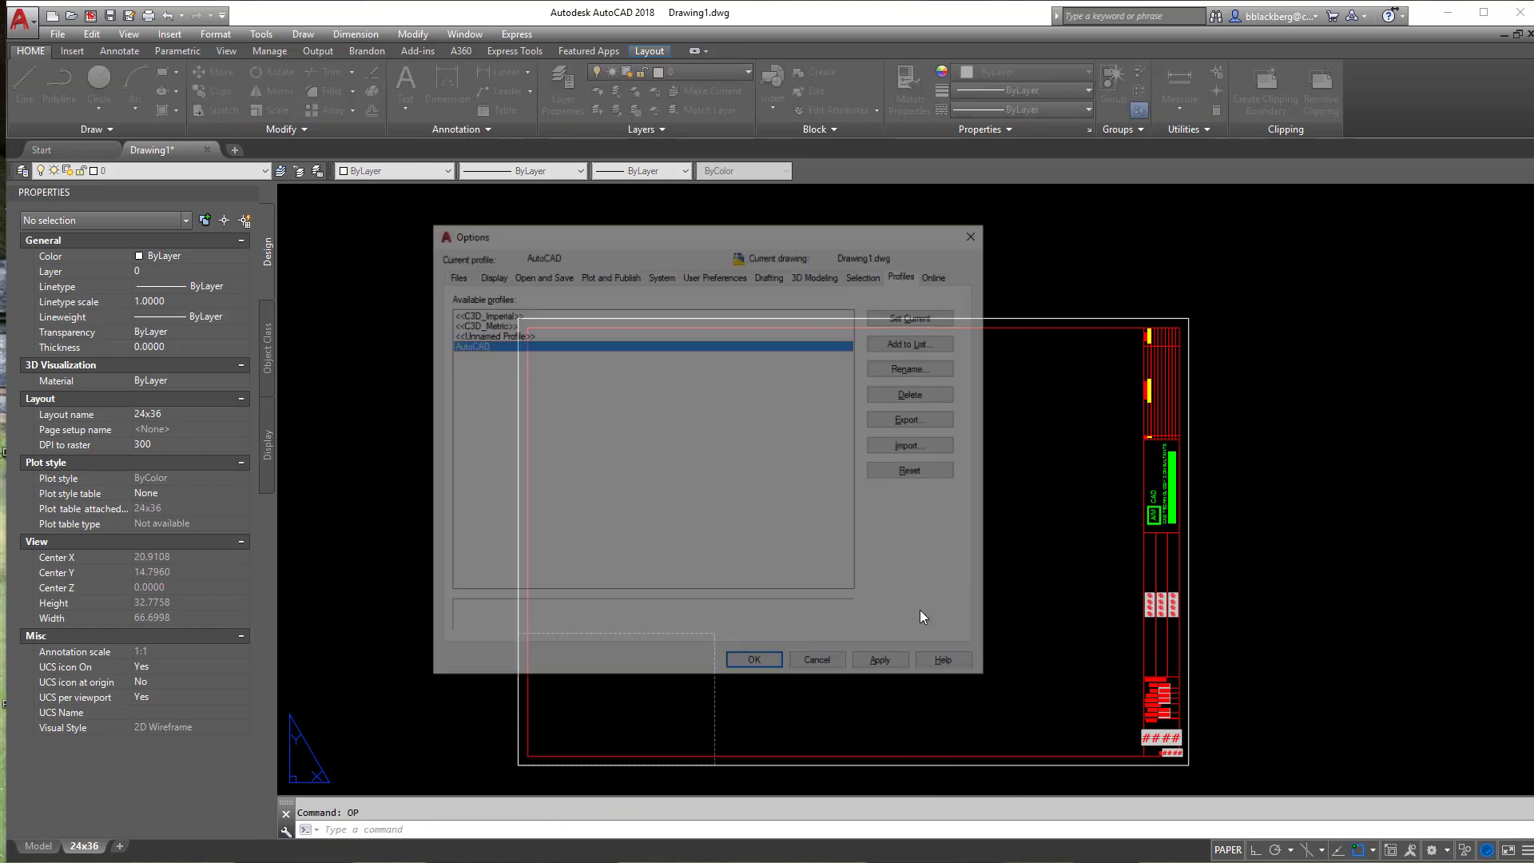
{"action": "left_click", "coordinate": [453, 273]}
{"action": "left_click", "coordinate": [459, 316]}
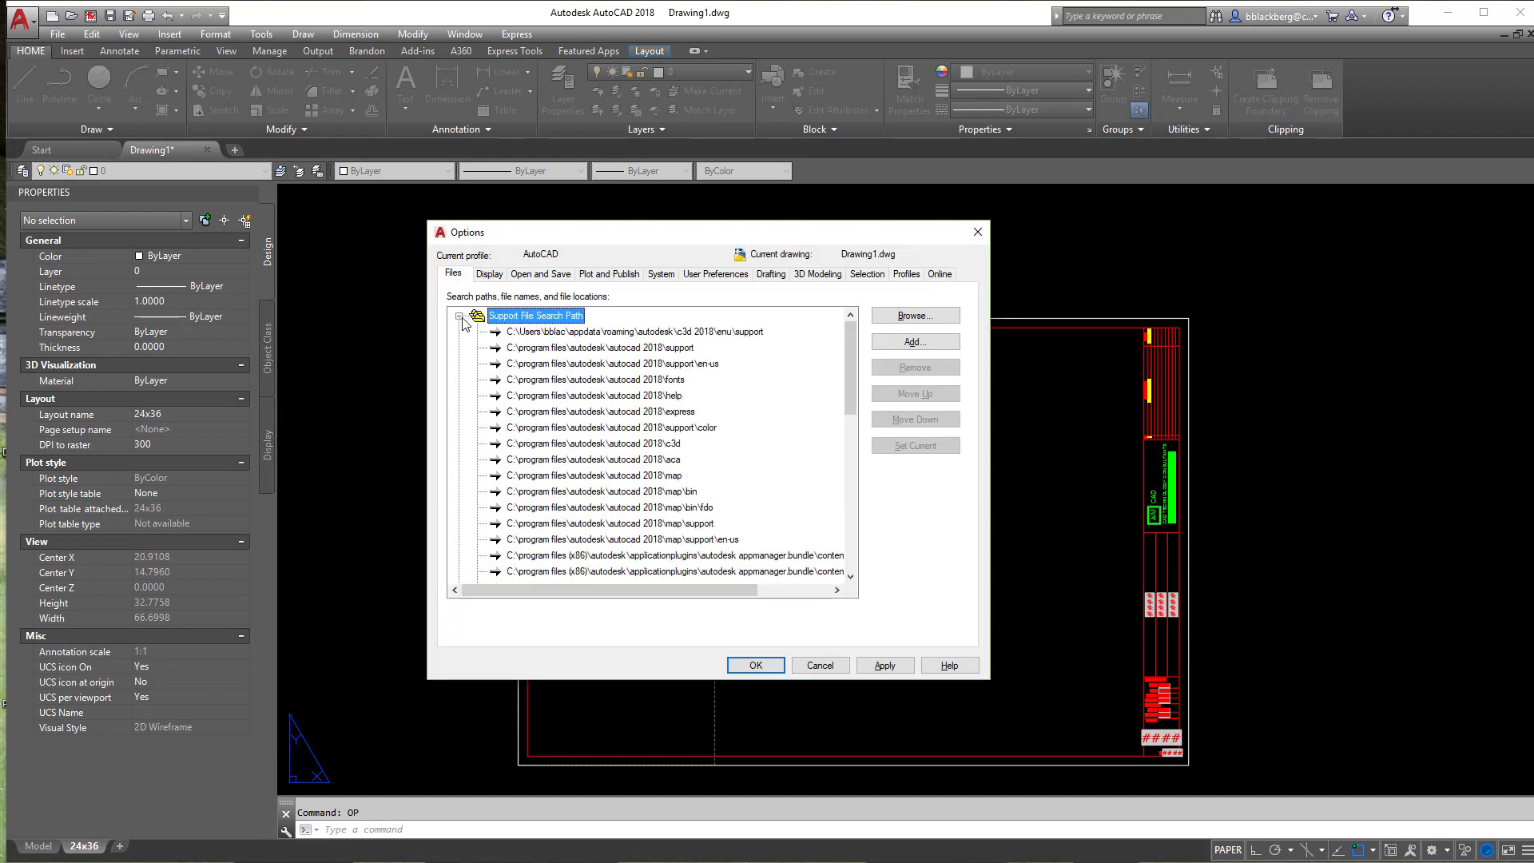
{"action": "scroll", "coordinate": [604, 493], "scroll_direction": "down", "scroll_amount": 2}
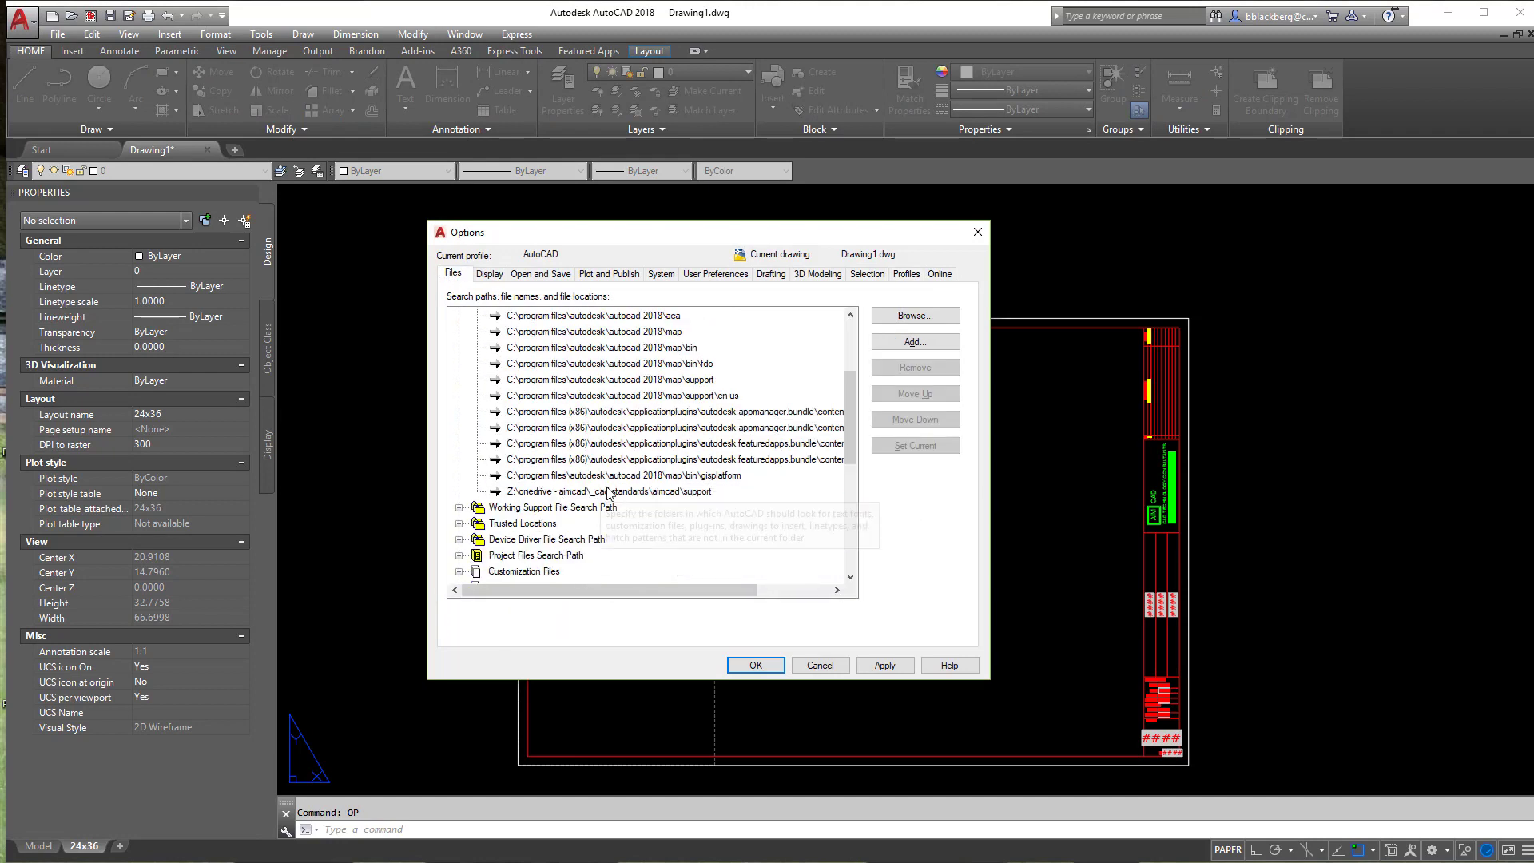
Import the BCB profile with path information from the AIMCAD folder in _CAD Standards on OneDrive - AIMCAD, and make it current.
{"action": "left_click", "coordinate": [907, 274]}
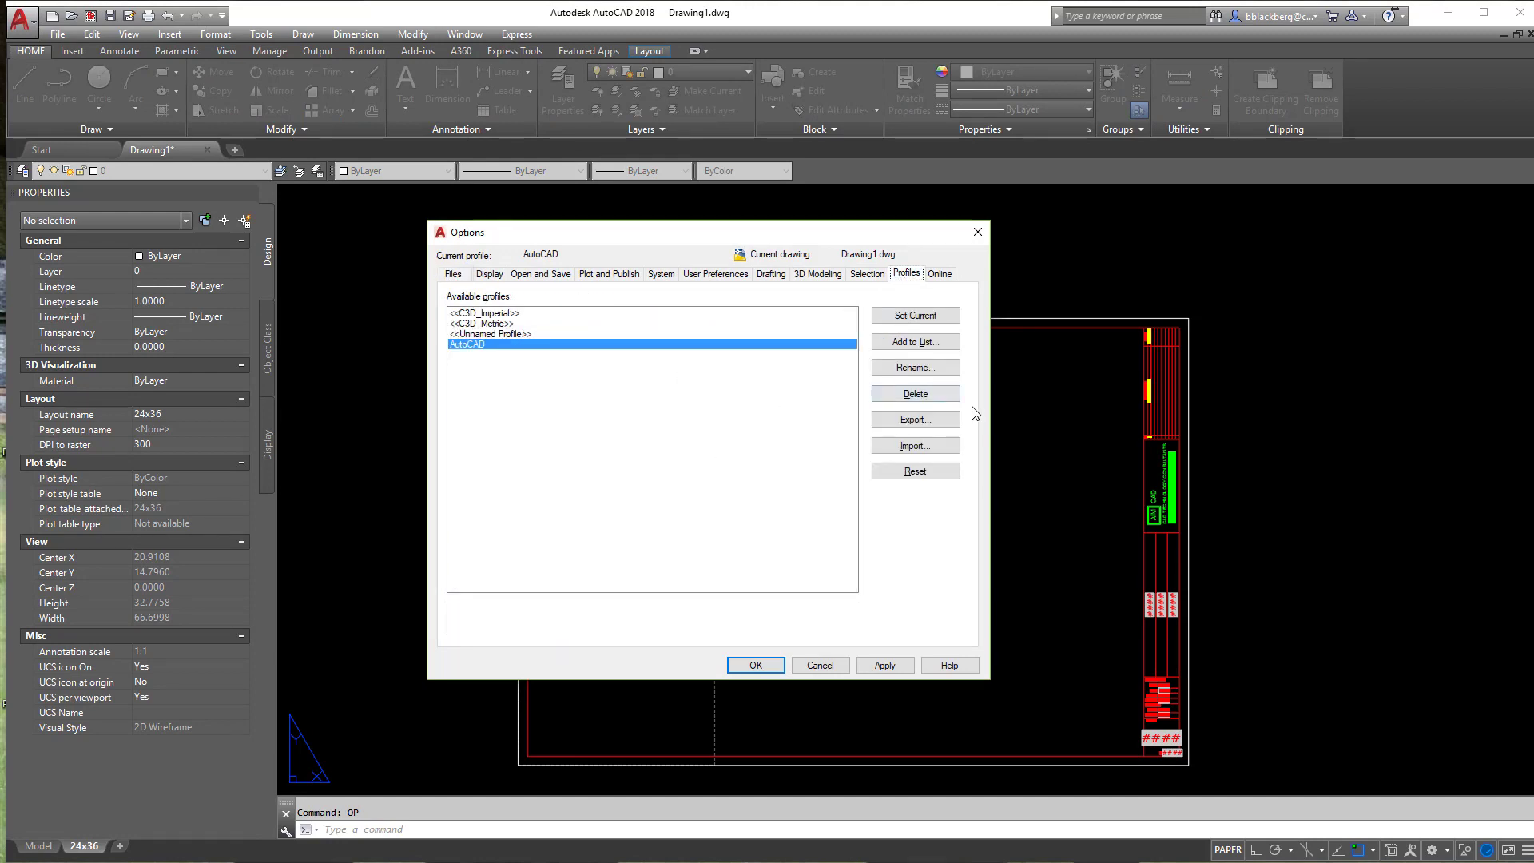
{"action": "left_click", "coordinate": [915, 445]}
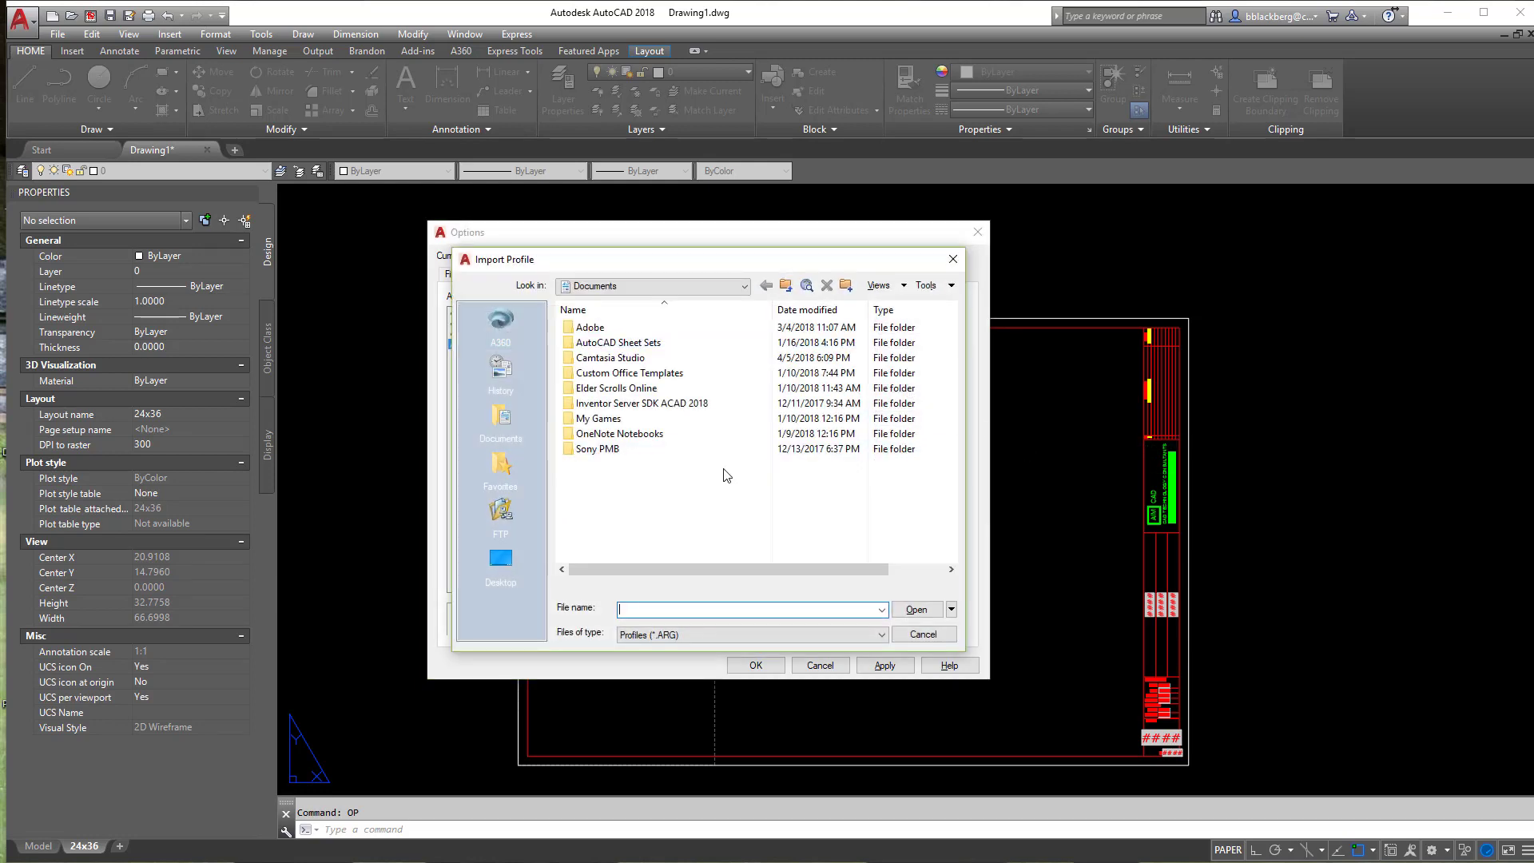
{"action": "left_click", "coordinate": [665, 286]}
{"action": "left_click", "coordinate": [666, 470]}
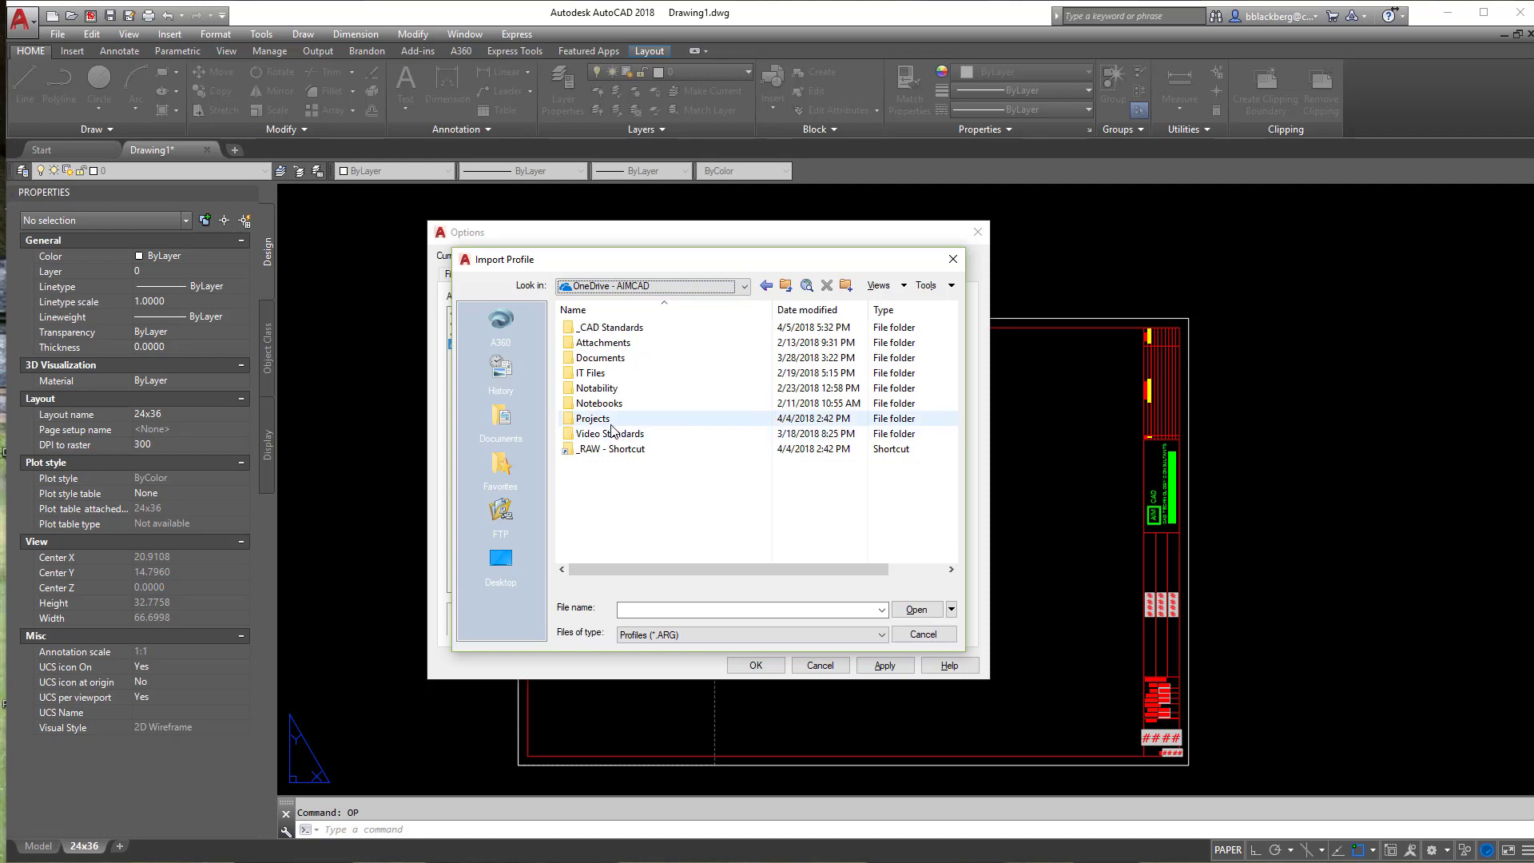
{"action": "double_click", "coordinate": [645, 329]}
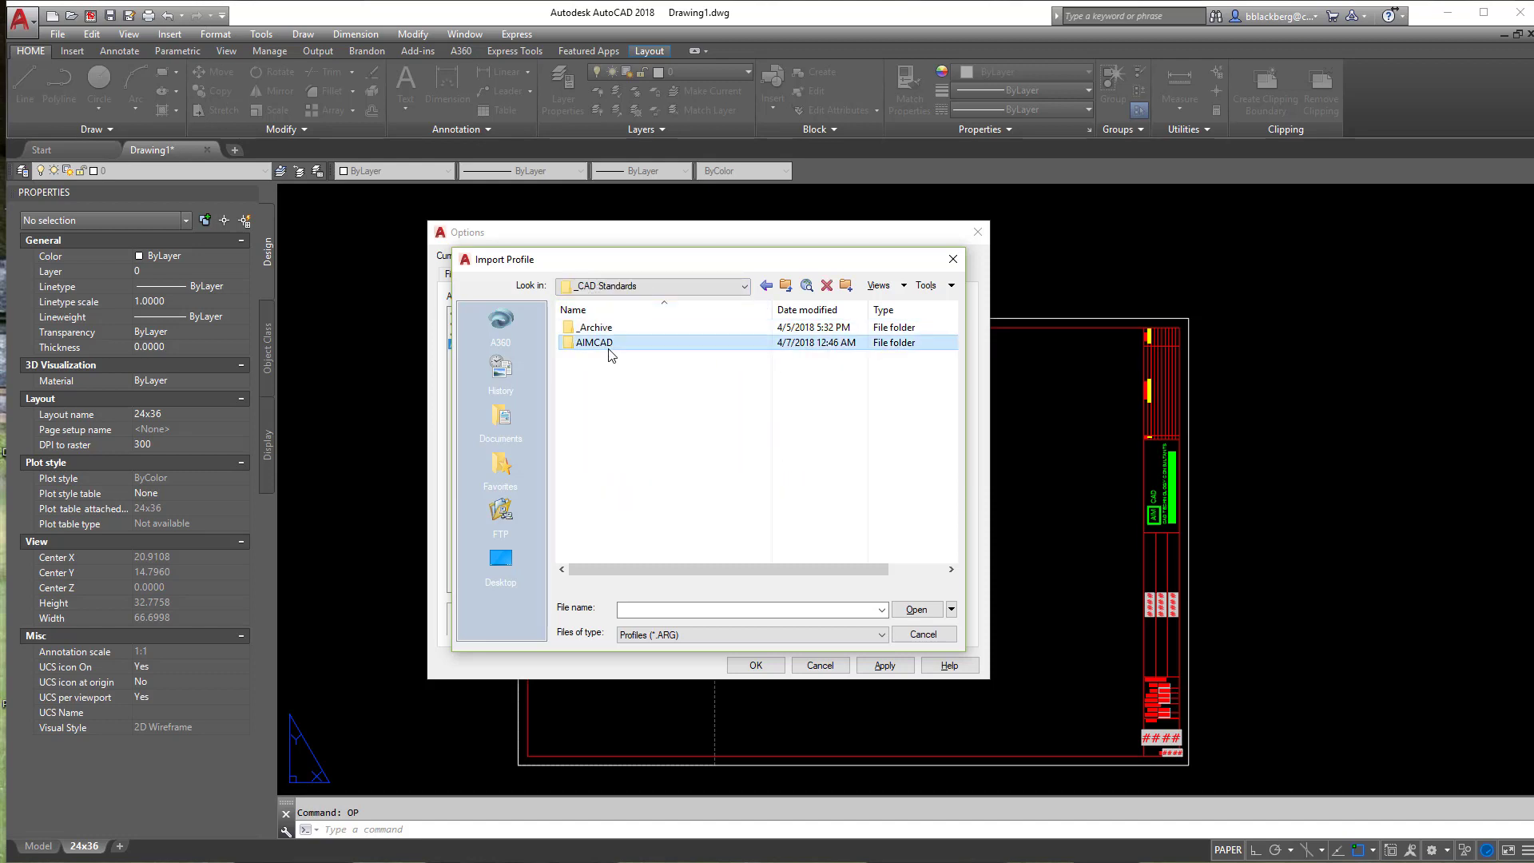
{"action": "double_click", "coordinate": [610, 344]}
{"action": "double_click", "coordinate": [596, 450]}
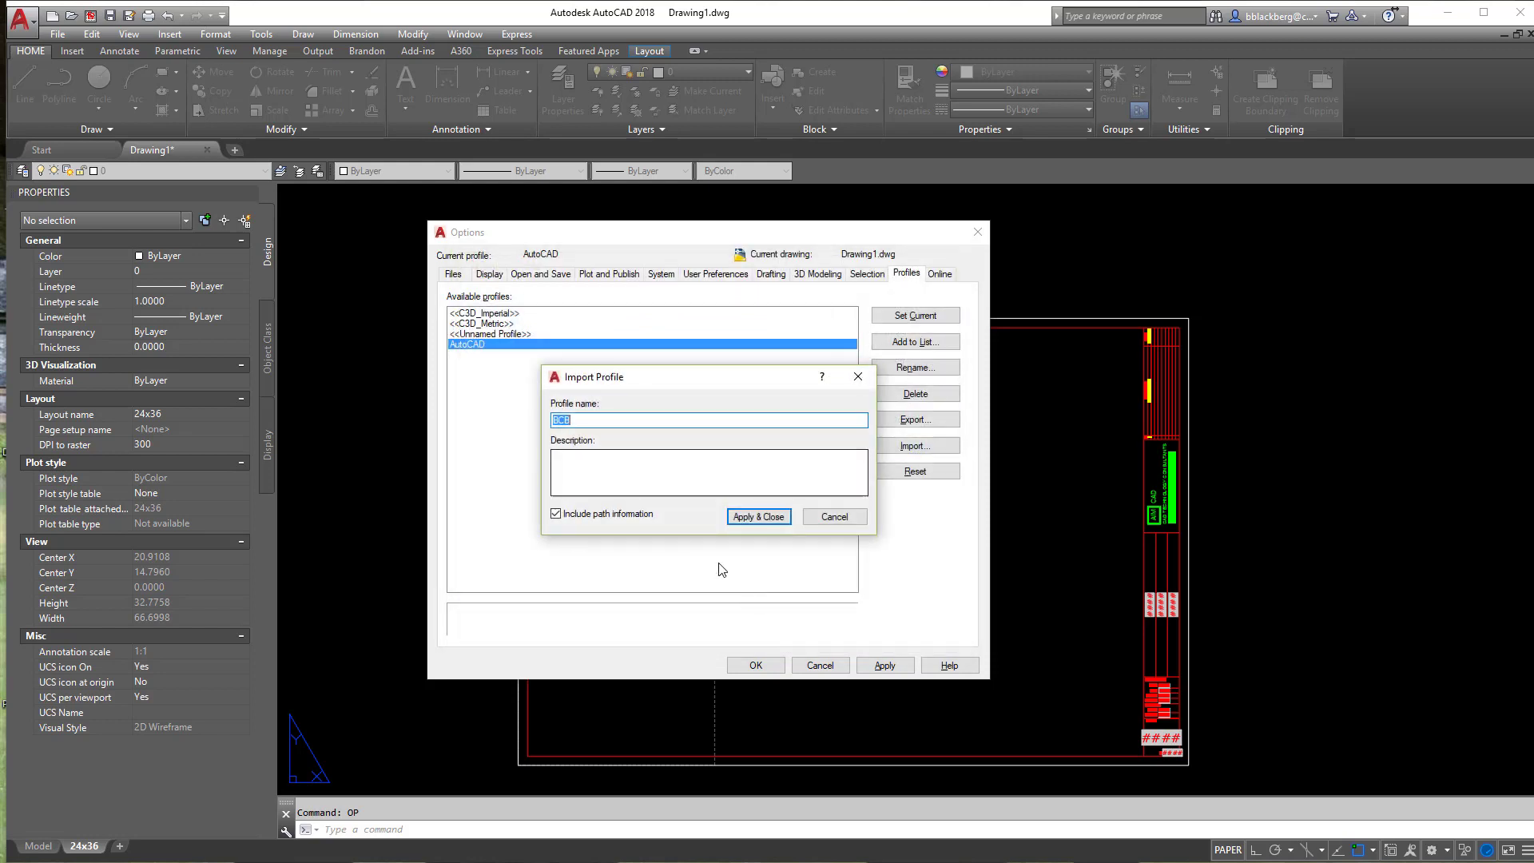
{"action": "left_click", "coordinate": [759, 517]}
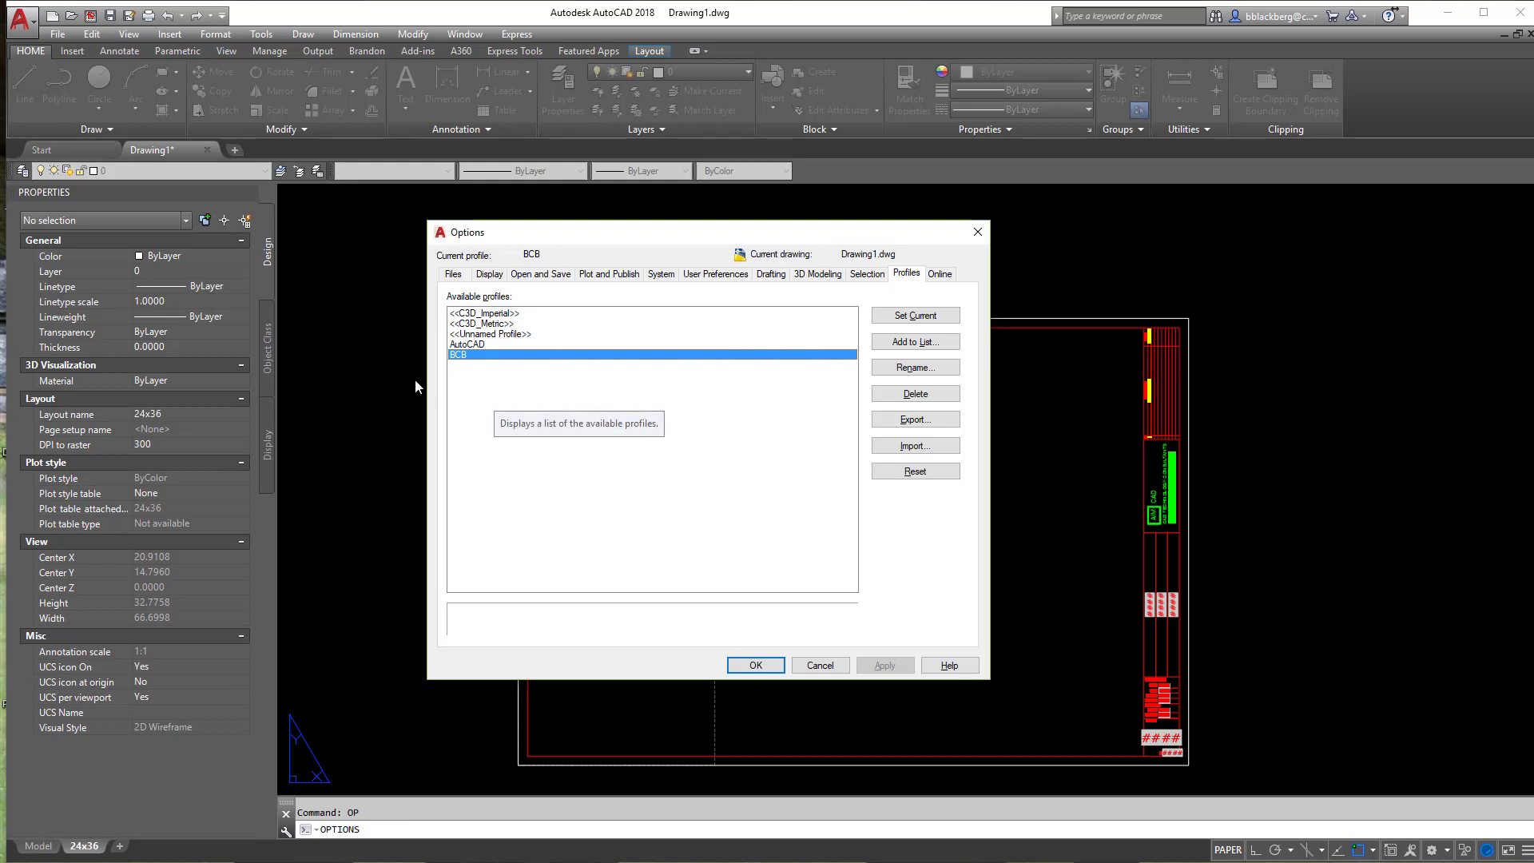
Review the folders under Support File Search Path for the imported BCB profile.
{"action": "left_click", "coordinate": [453, 274]}
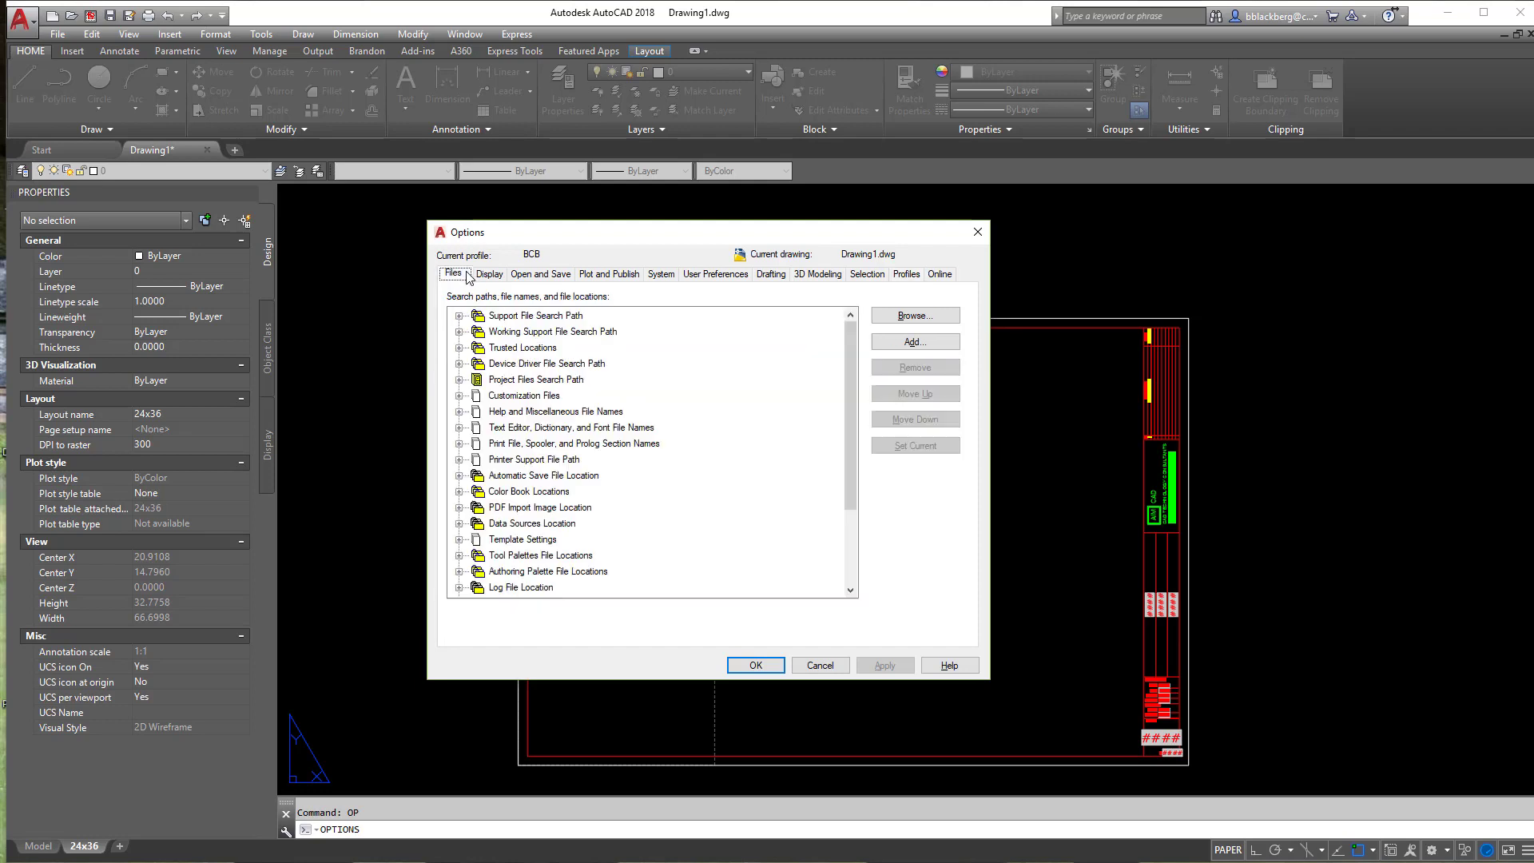
{"action": "left_click", "coordinate": [459, 317]}
{"action": "scroll", "coordinate": [611, 489], "scroll_direction": "down", "scroll_amount": 2}
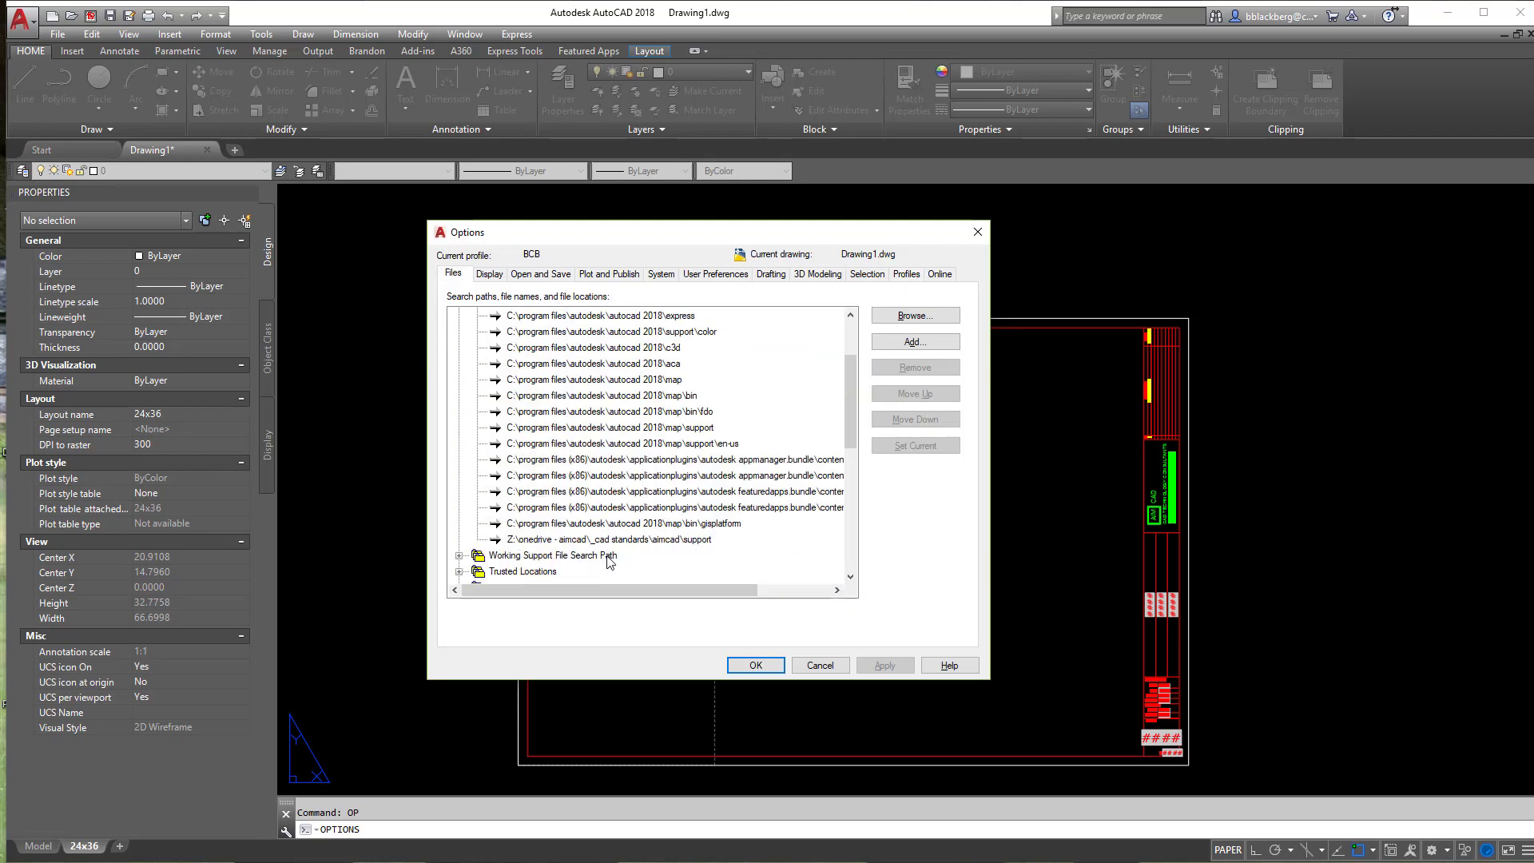
{"action": "scroll", "coordinate": [592, 479], "scroll_direction": "up", "scroll_amount": 2}
{"action": "left_click", "coordinate": [459, 316]}
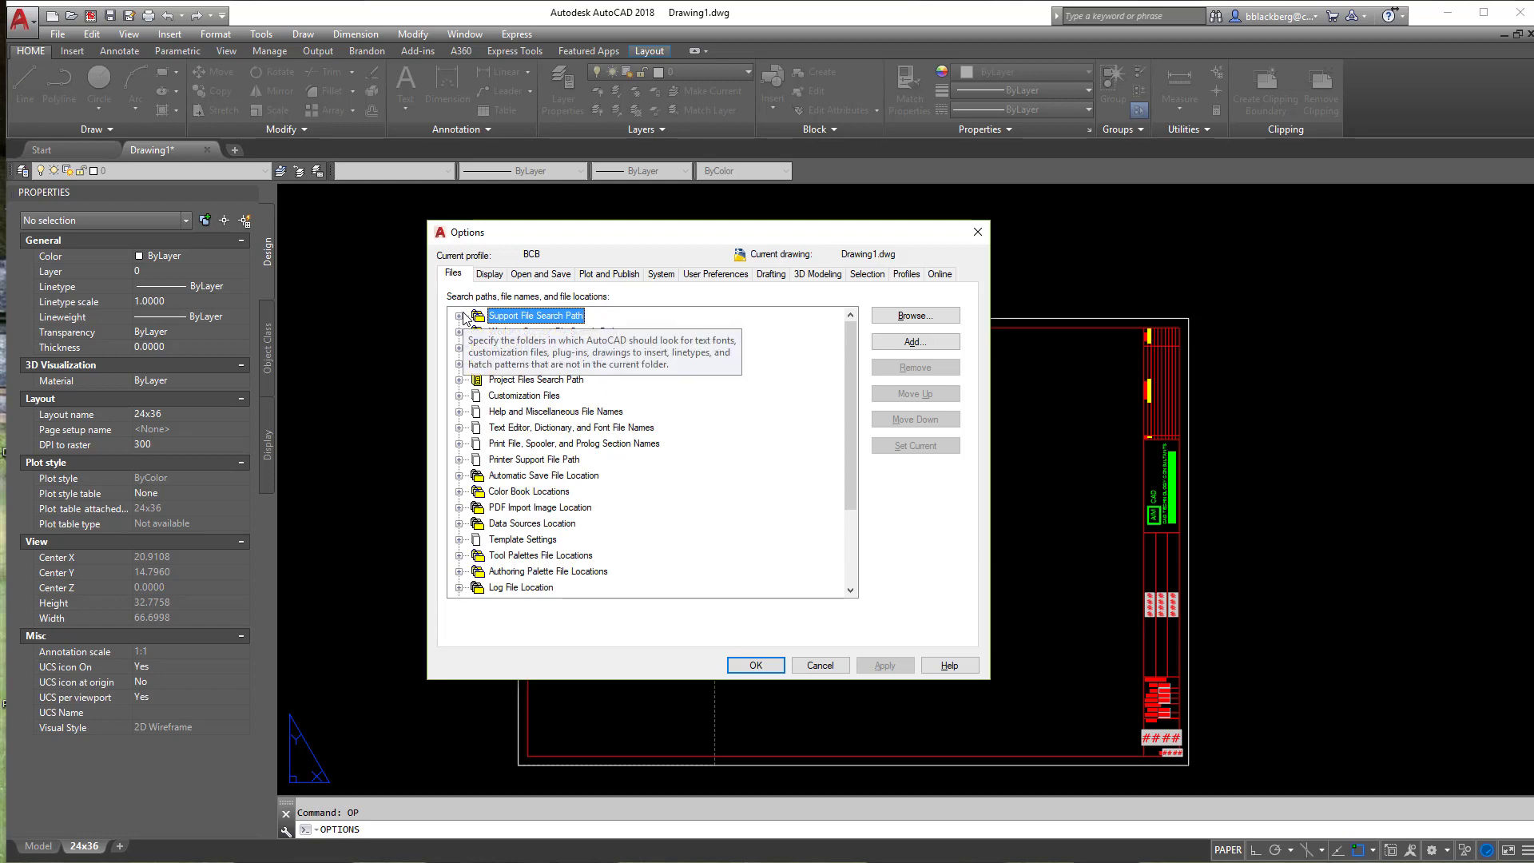
{"action": "left_click", "coordinate": [459, 317]}
{"action": "left_click", "coordinate": [459, 317]}
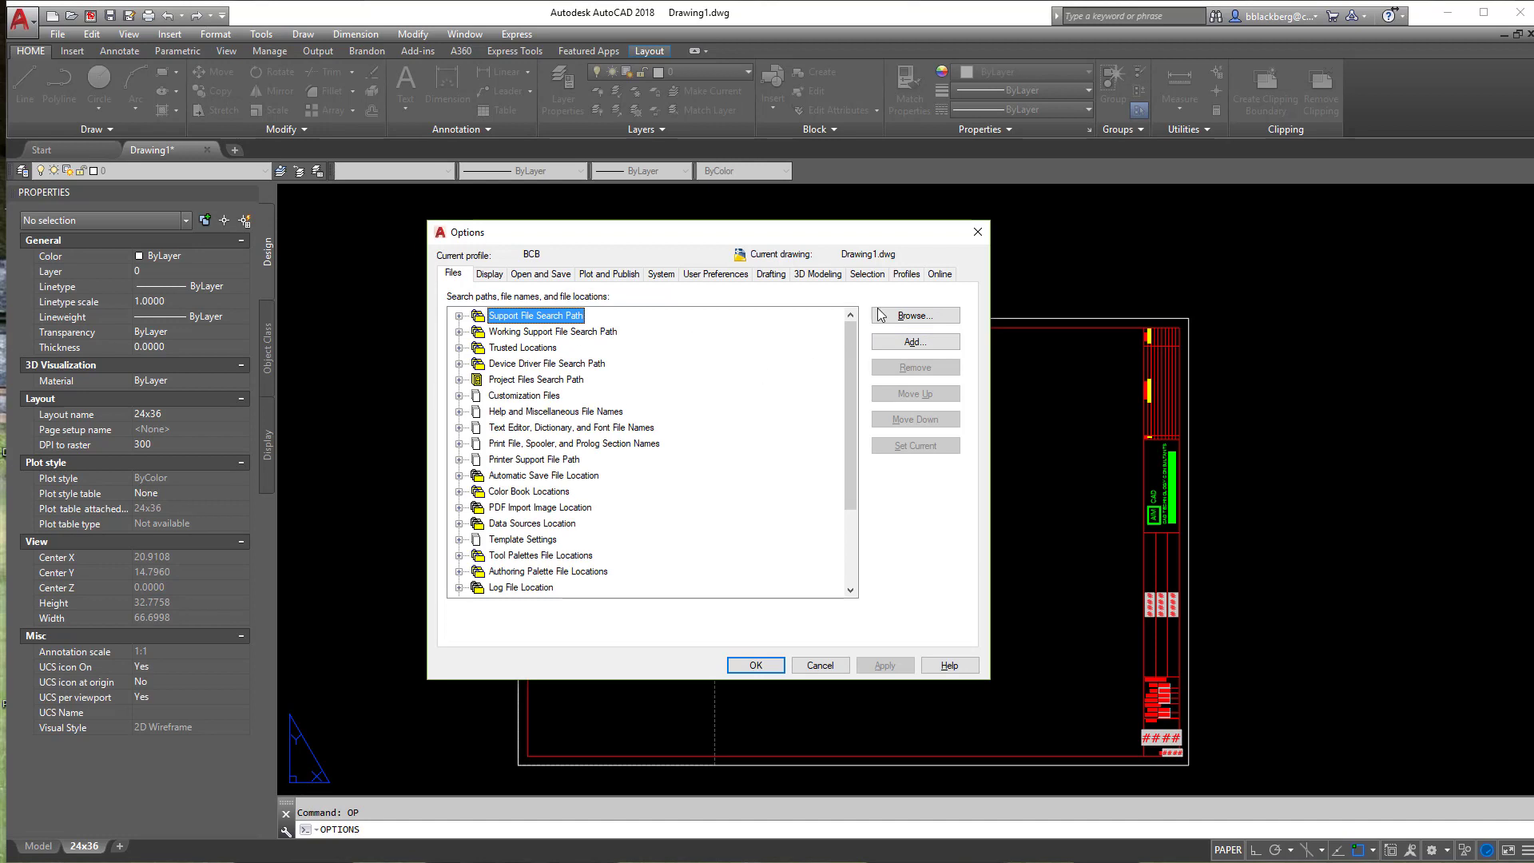
{"action": "left_click", "coordinate": [458, 316]}
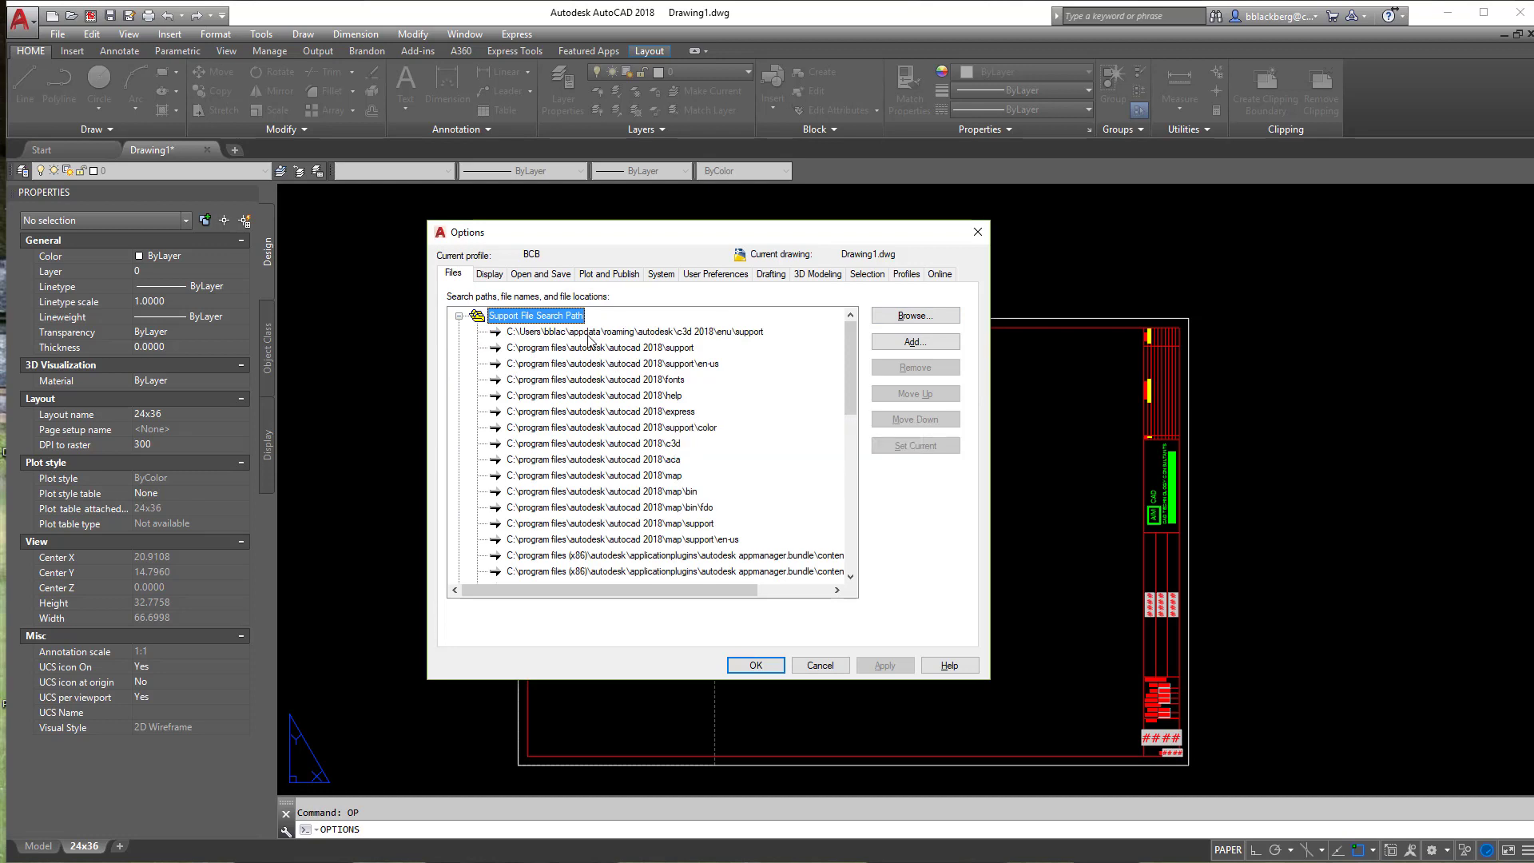
{"action": "scroll", "coordinate": [565, 427], "scroll_direction": "down", "scroll_amount": 3}
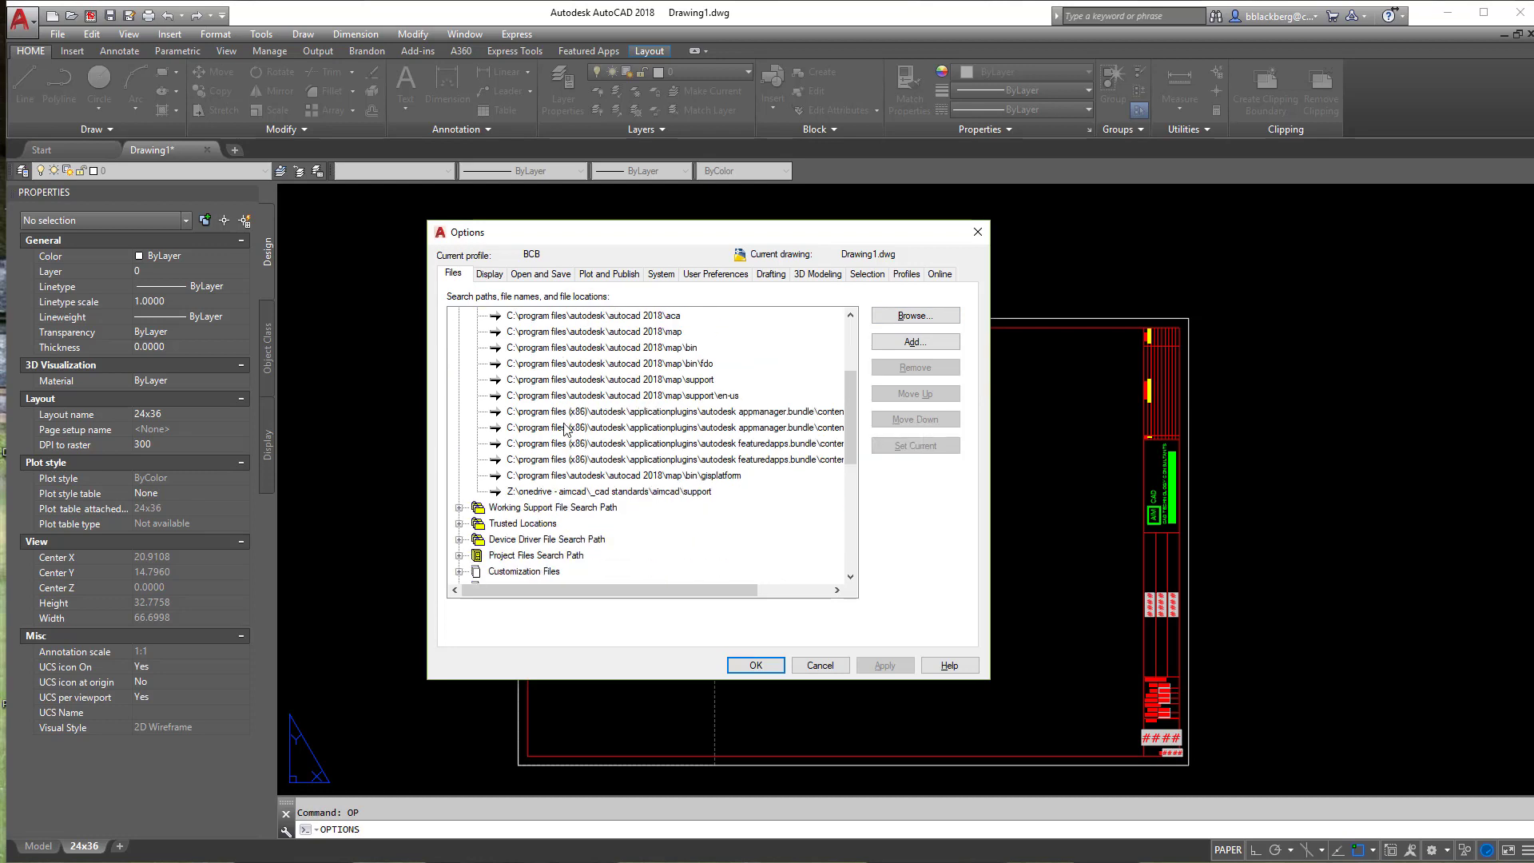
{"action": "scroll", "coordinate": [551, 355], "scroll_direction": "up", "scroll_amount": 3}
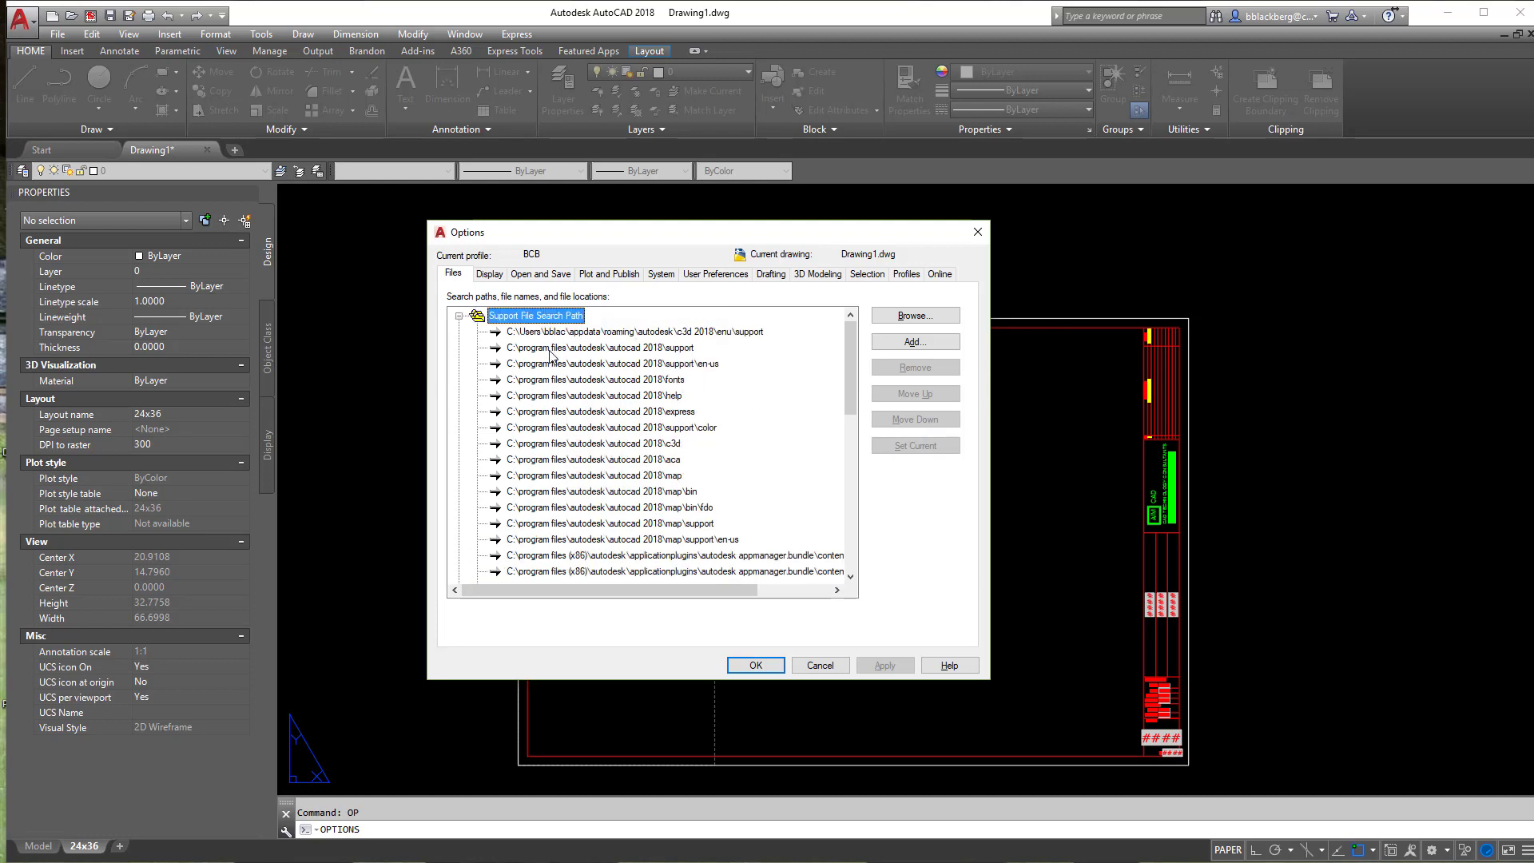
Compare the AutoCAD and BCB entries in the available profiles and leave Options without further changes.
{"action": "left_click", "coordinate": [906, 274]}
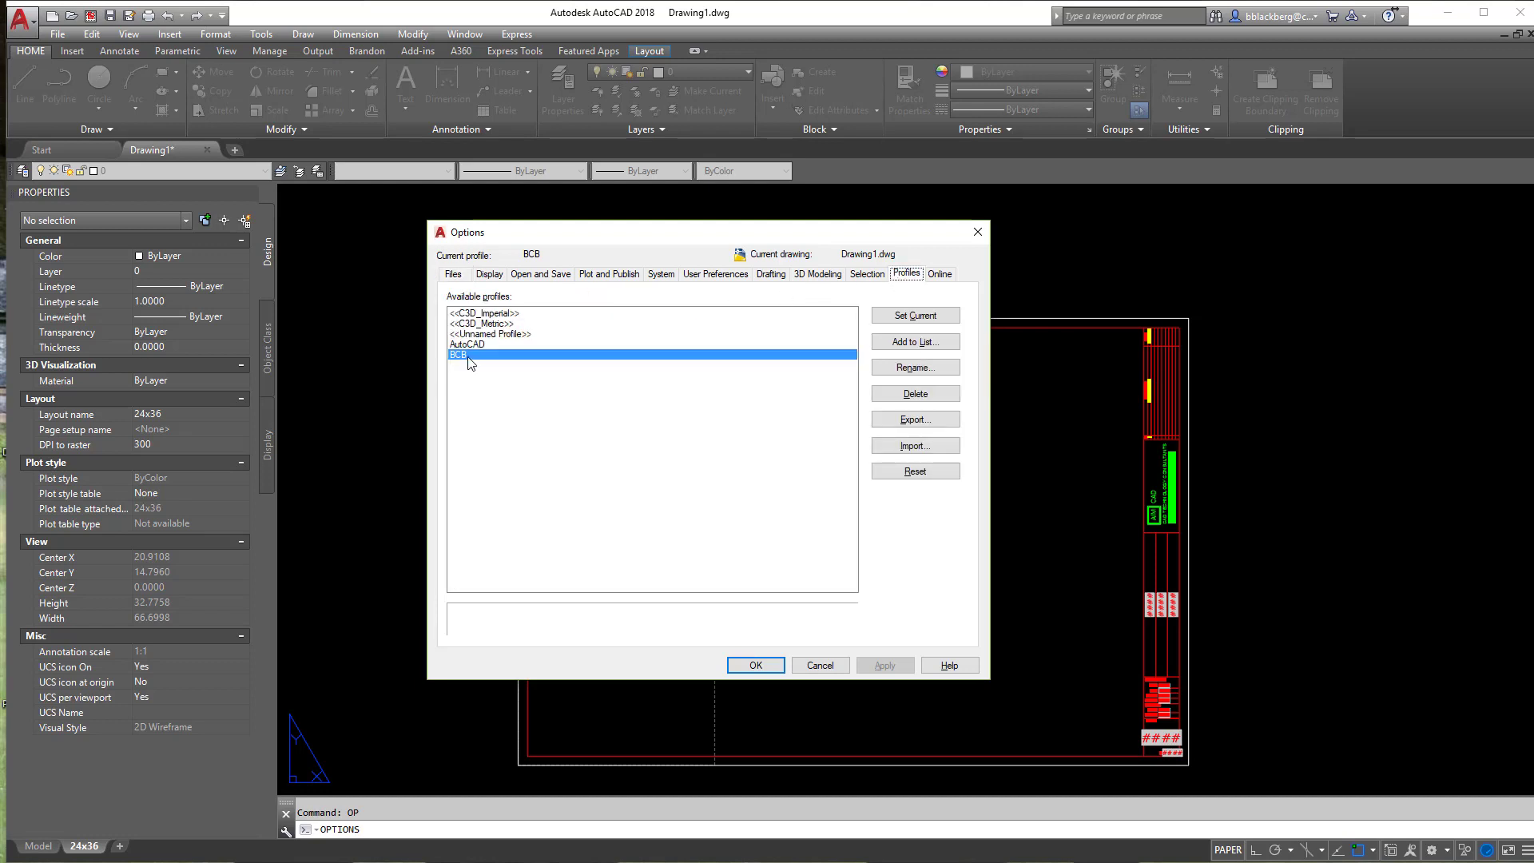
{"action": "left_click", "coordinate": [453, 274]}
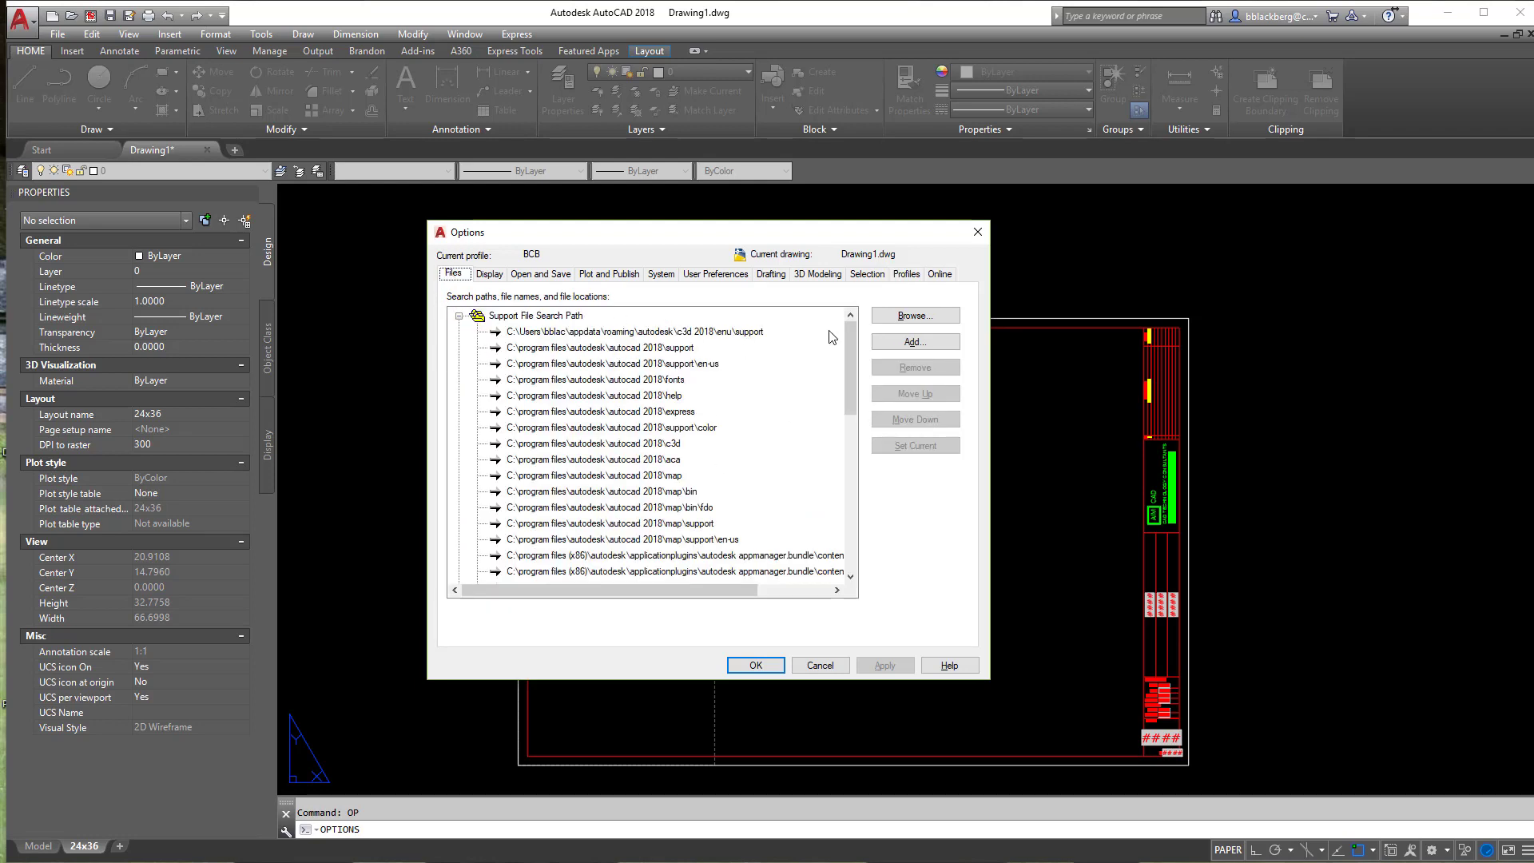
{"action": "left_click", "coordinate": [907, 274]}
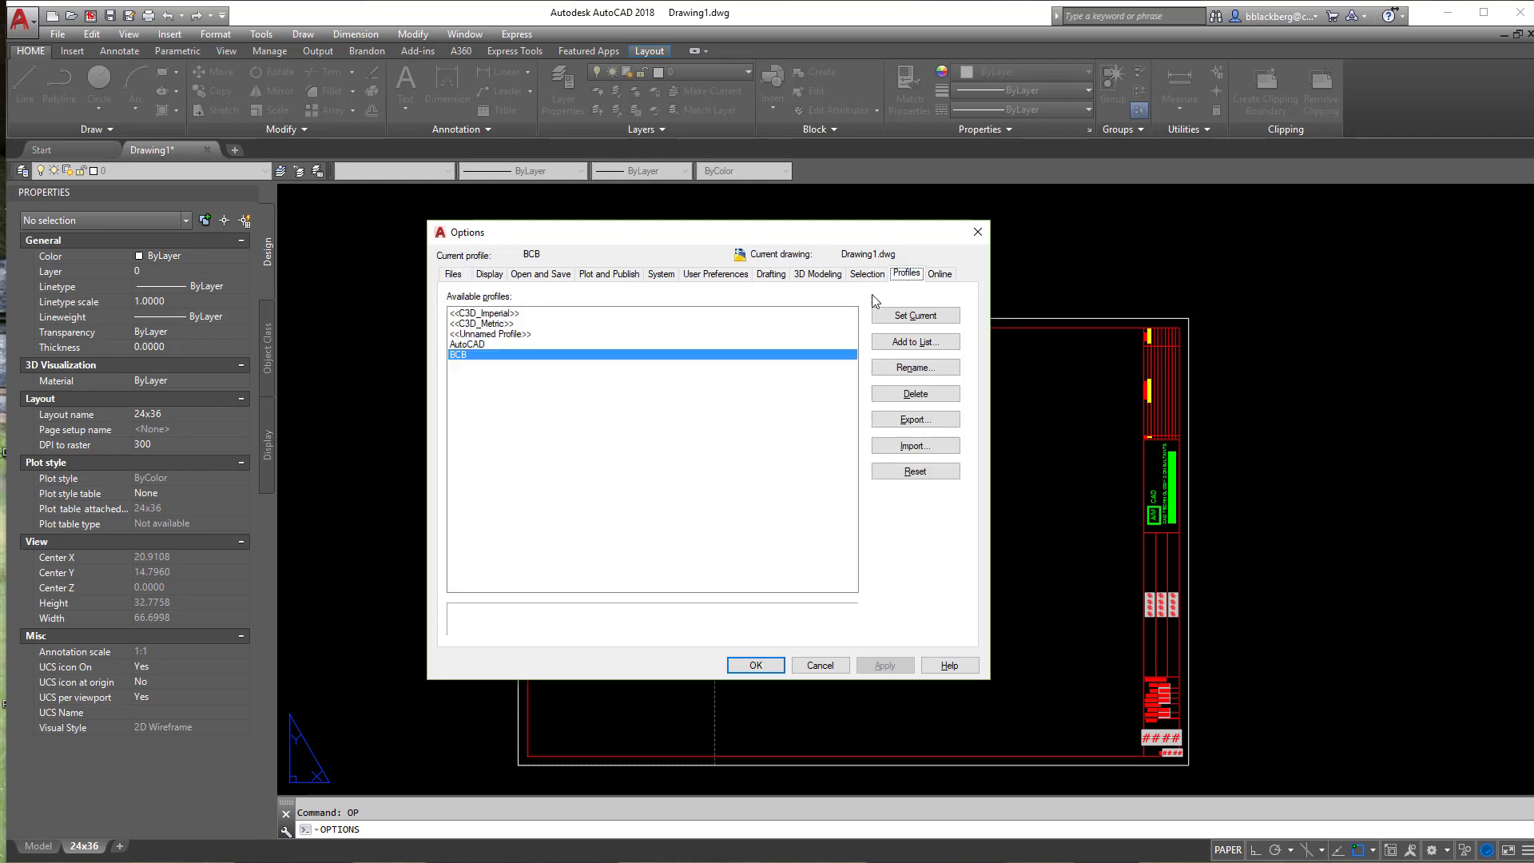
{"action": "left_click", "coordinate": [469, 344]}
{"action": "left_click", "coordinate": [466, 357]}
{"action": "left_click", "coordinate": [480, 345]}
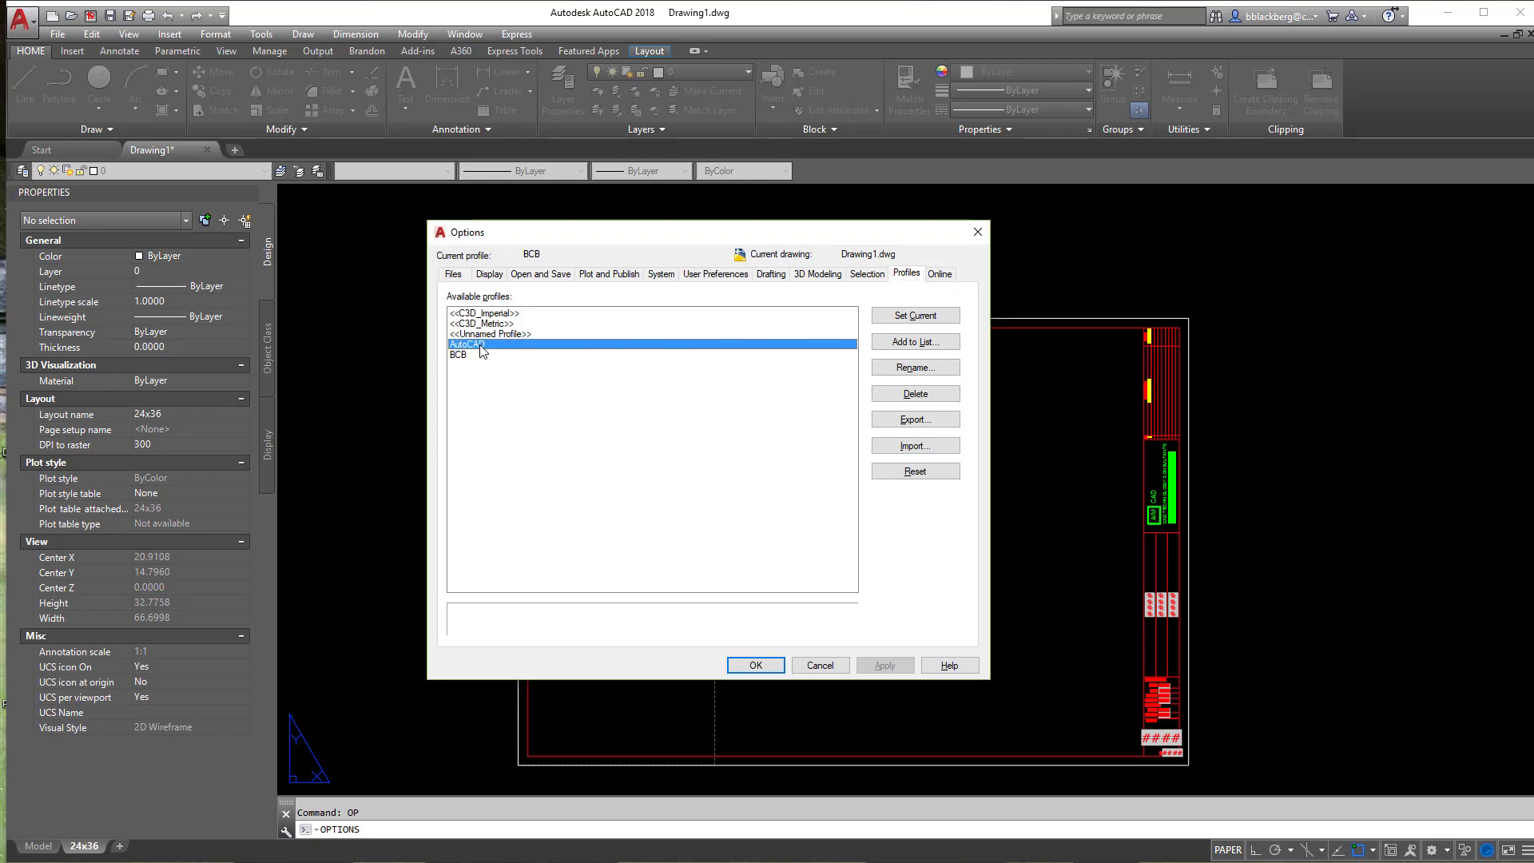
{"action": "left_click", "coordinate": [470, 356]}
{"action": "left_click", "coordinate": [463, 345]}
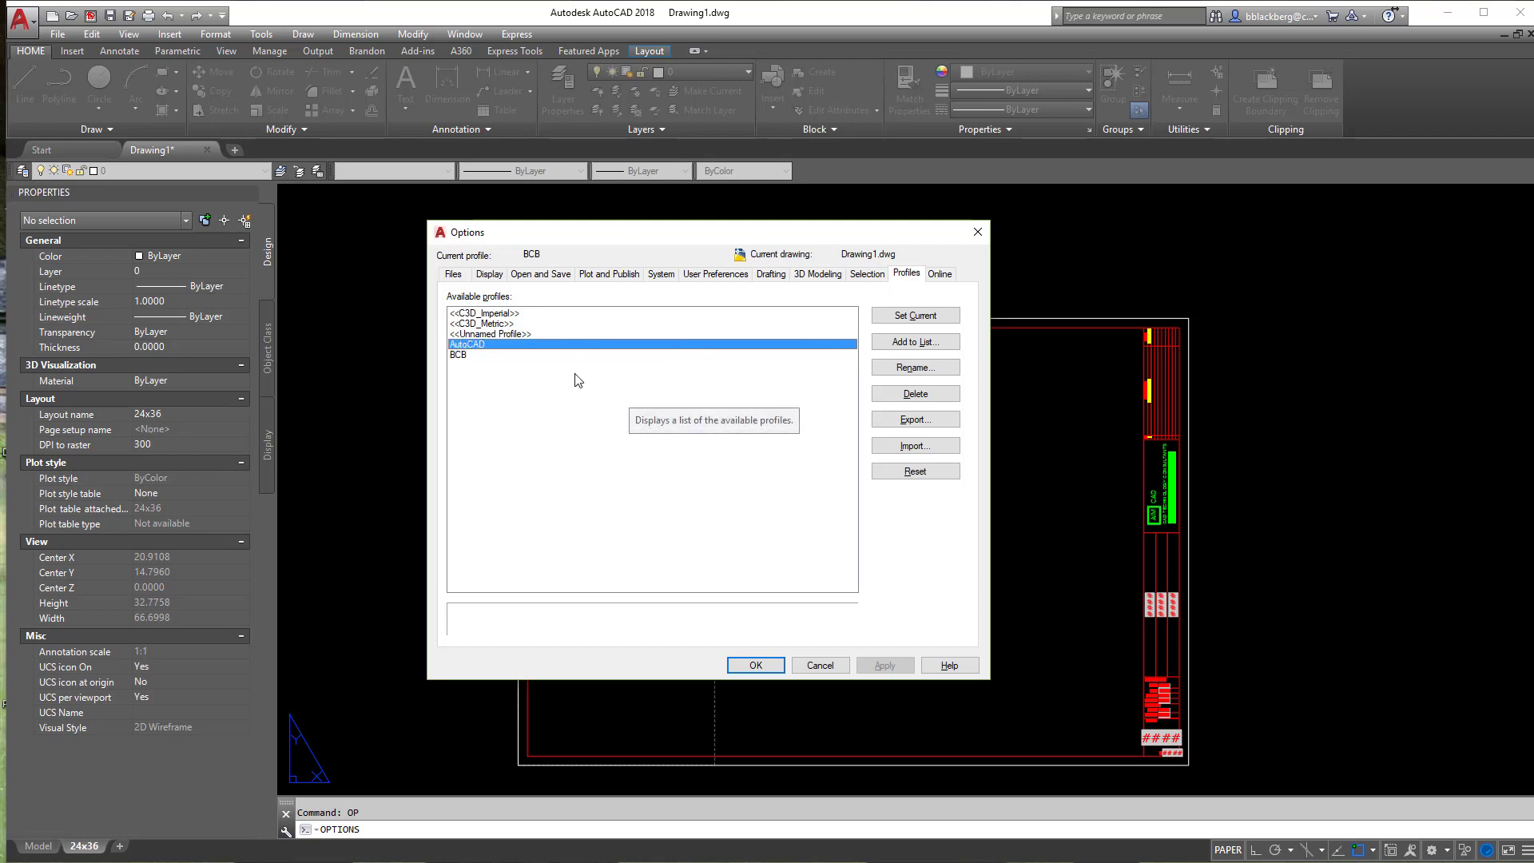
{"action": "left_click", "coordinate": [483, 356]}
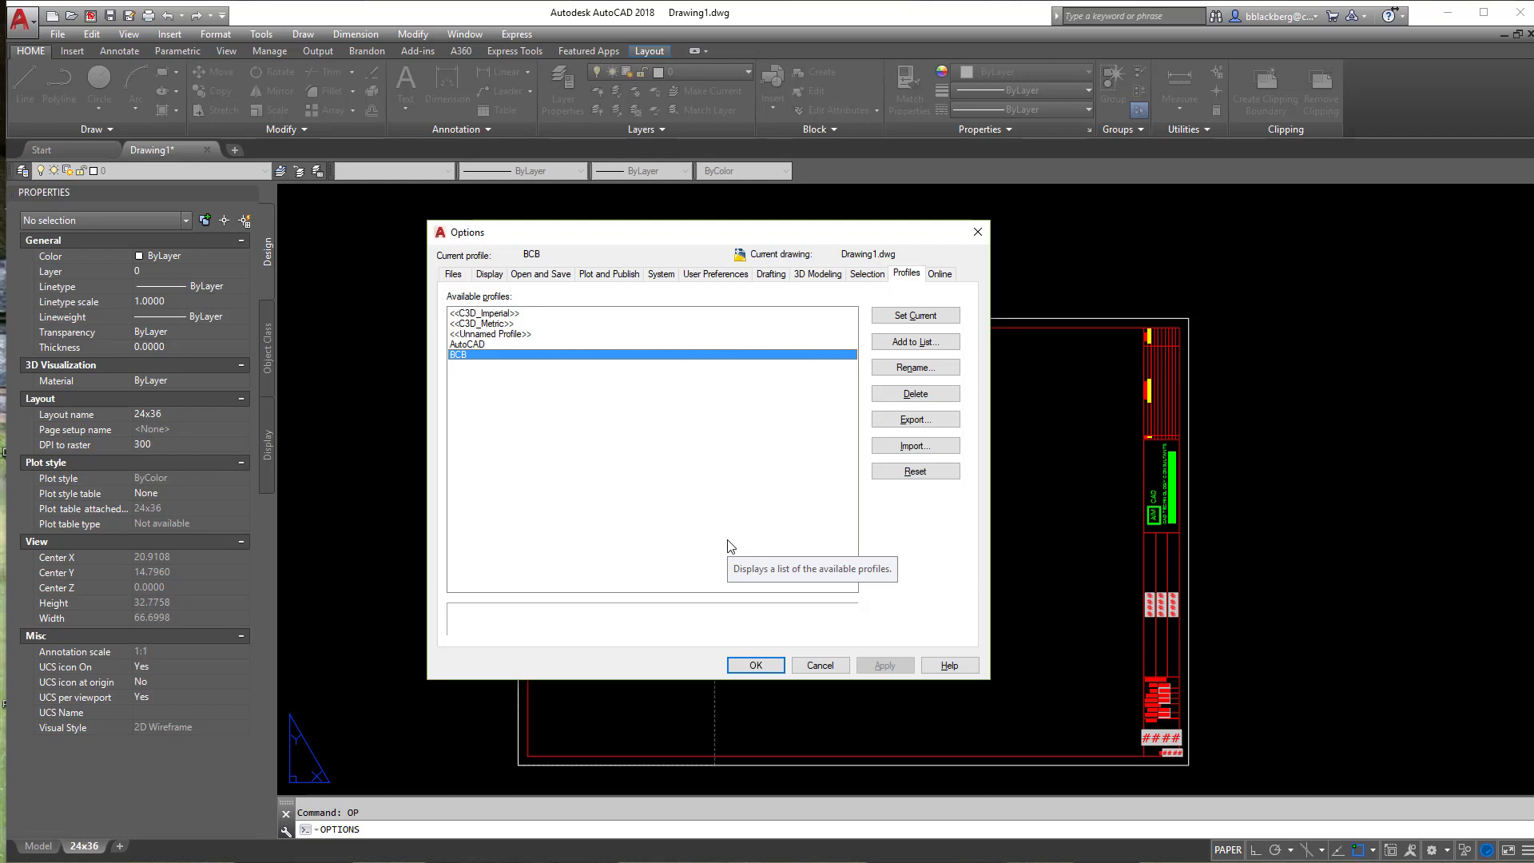
{"action": "left_click", "coordinate": [821, 665]}
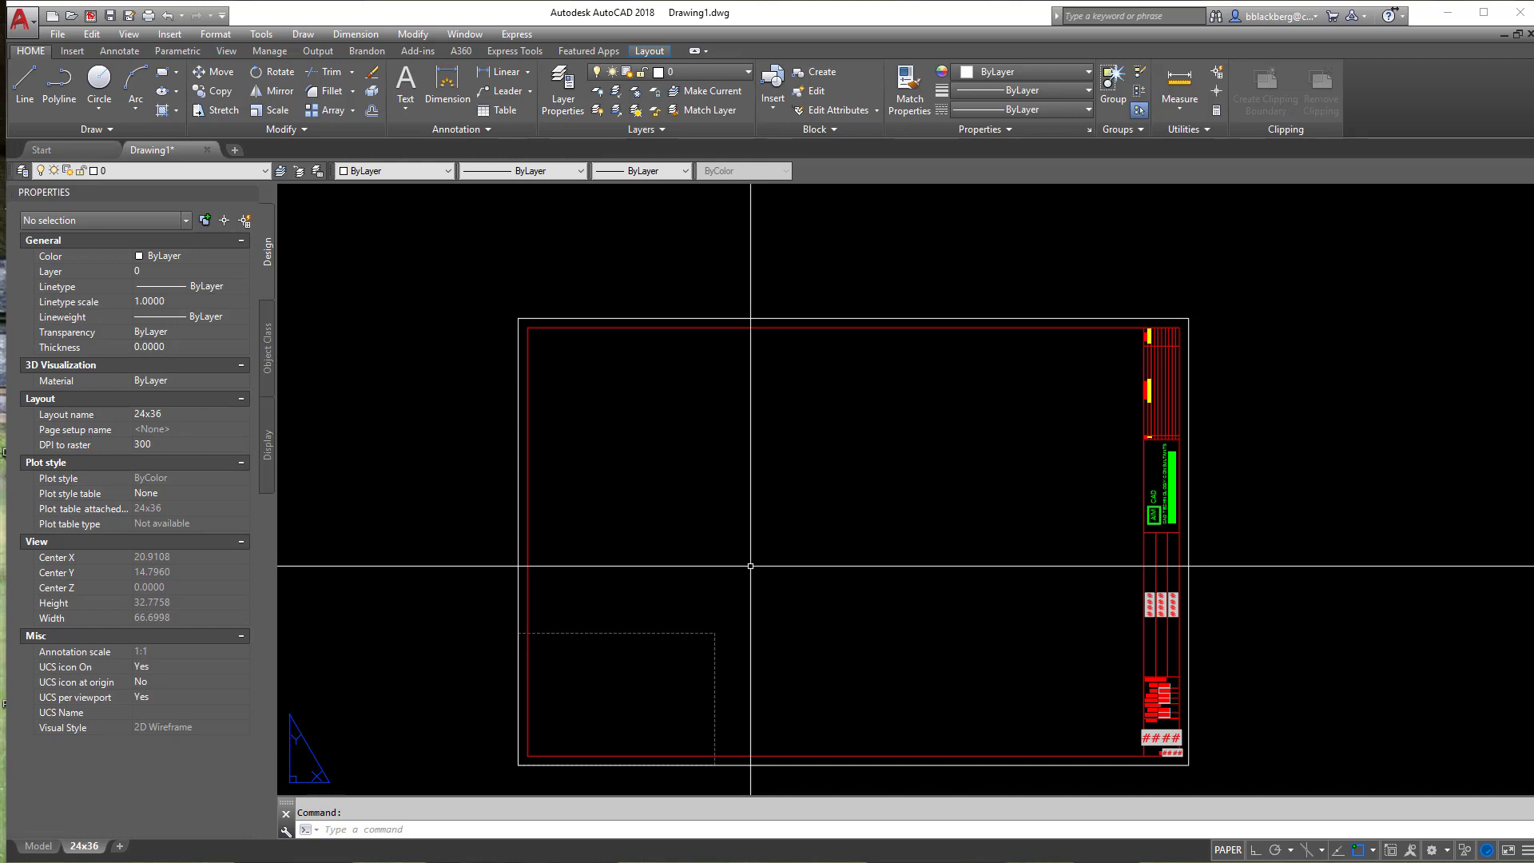
Reopen the available profiles in Options and set BCB as the current profile.
{"action": "type", "text": "op"}
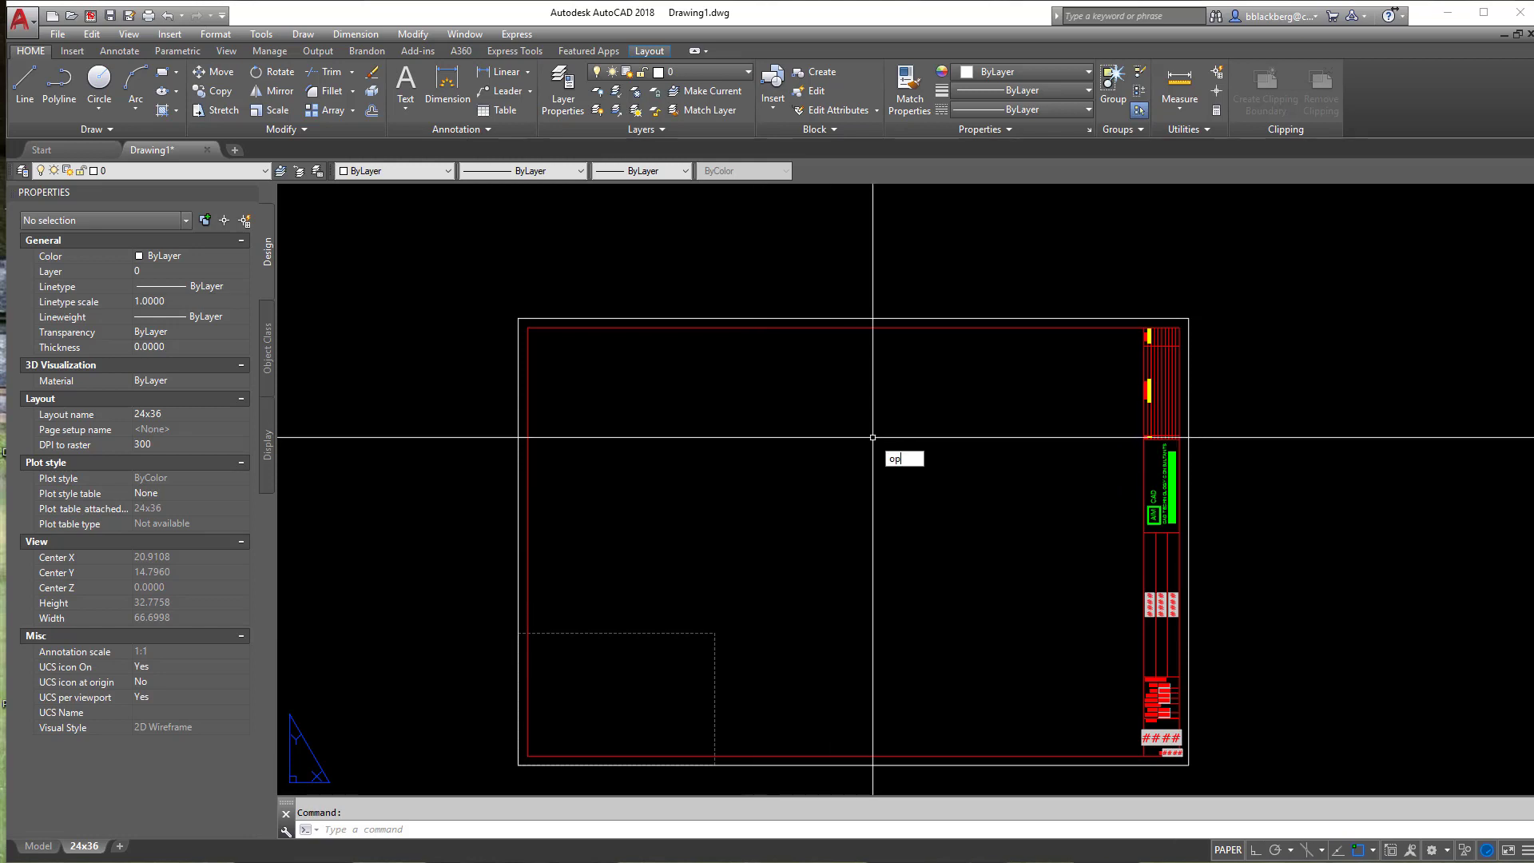
{"action": "key", "text": "Return"}
{"action": "left_click", "coordinate": [904, 275]}
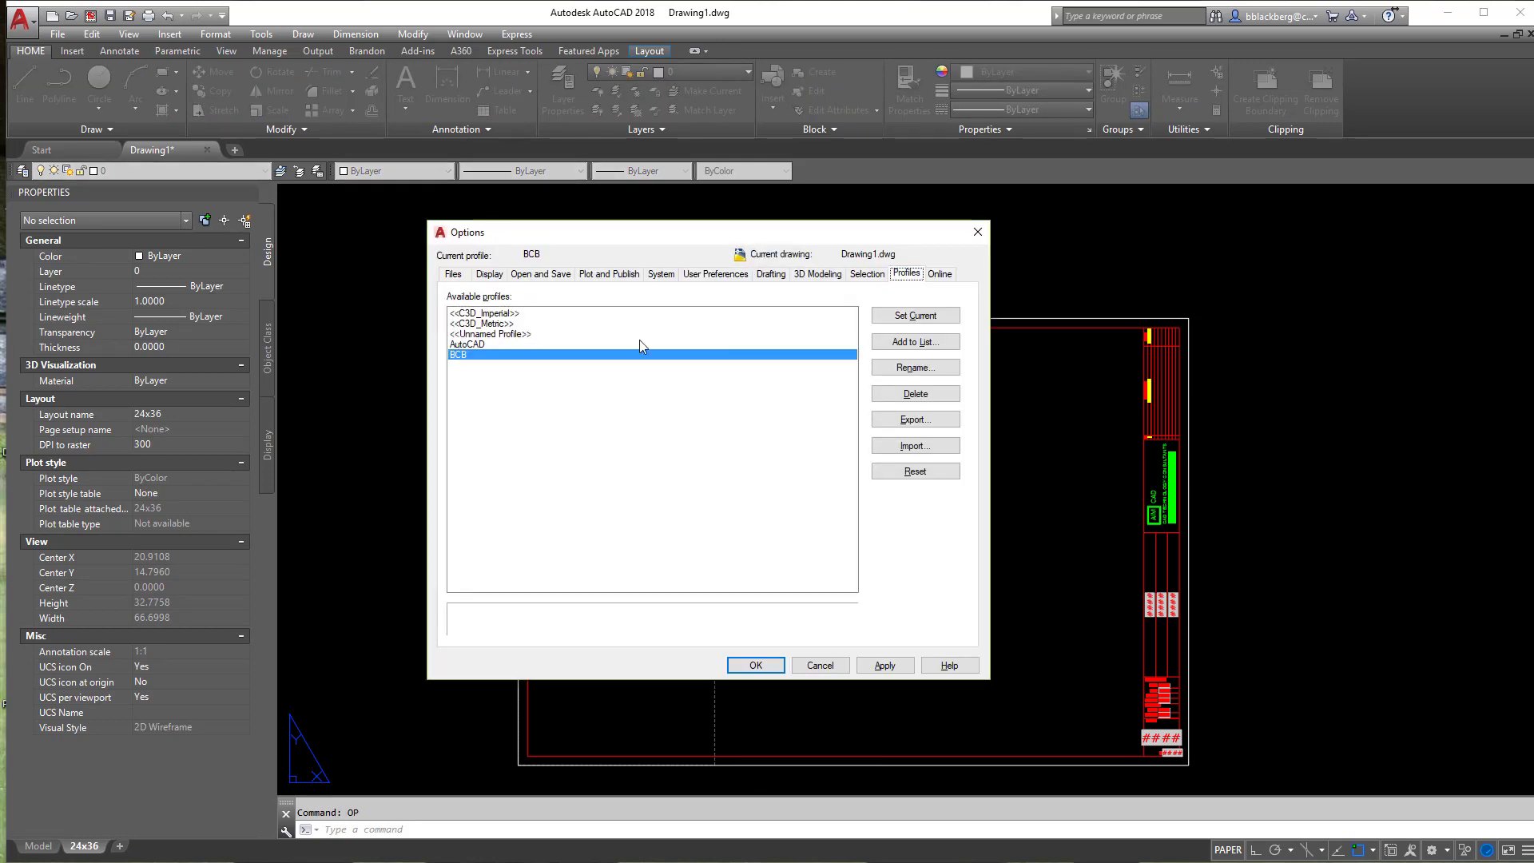
{"action": "double_click", "coordinate": [457, 355]}
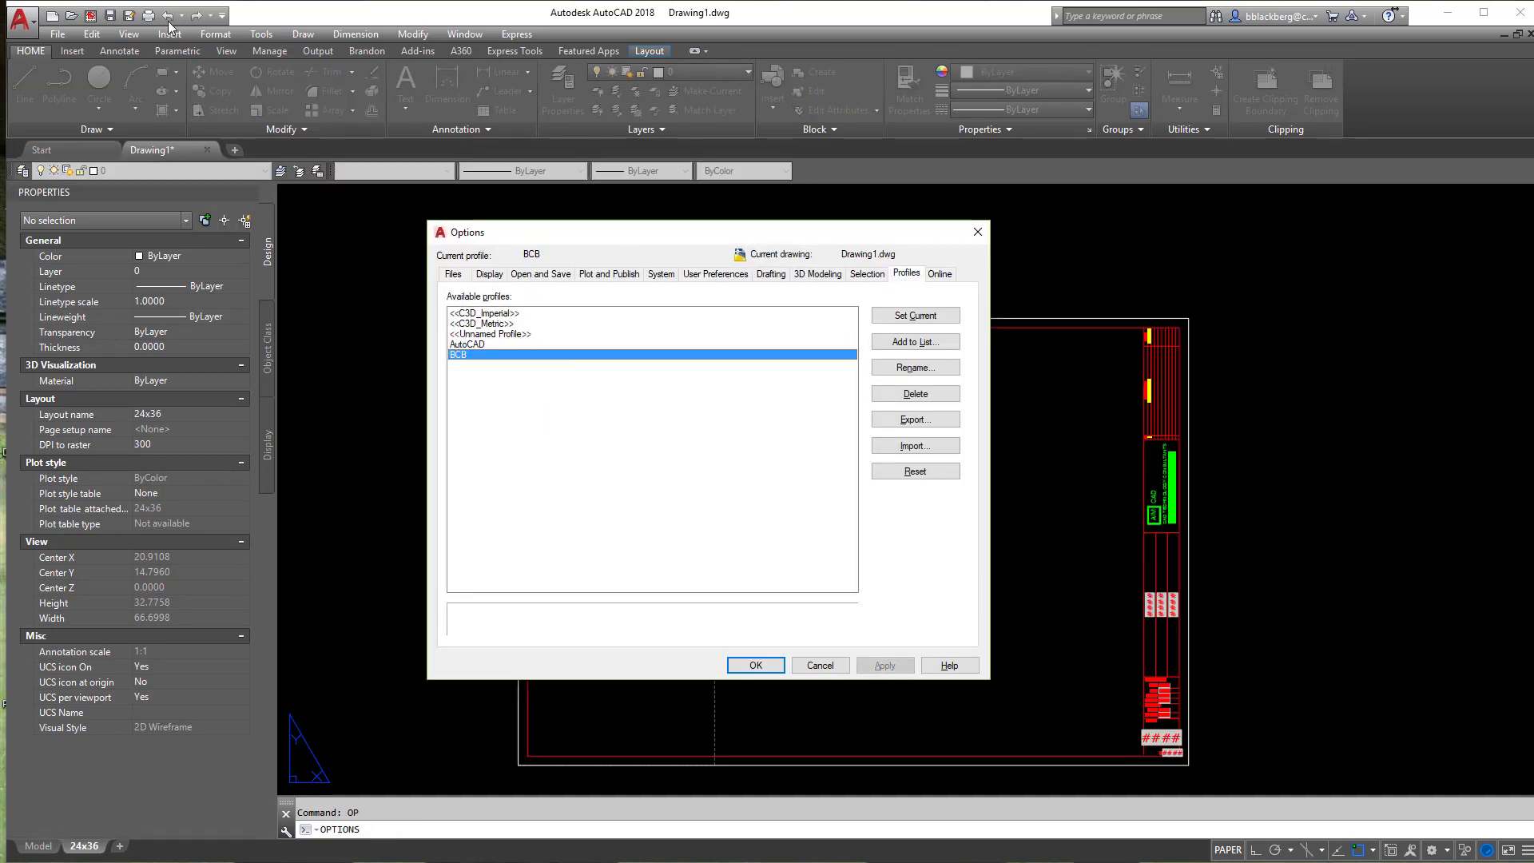